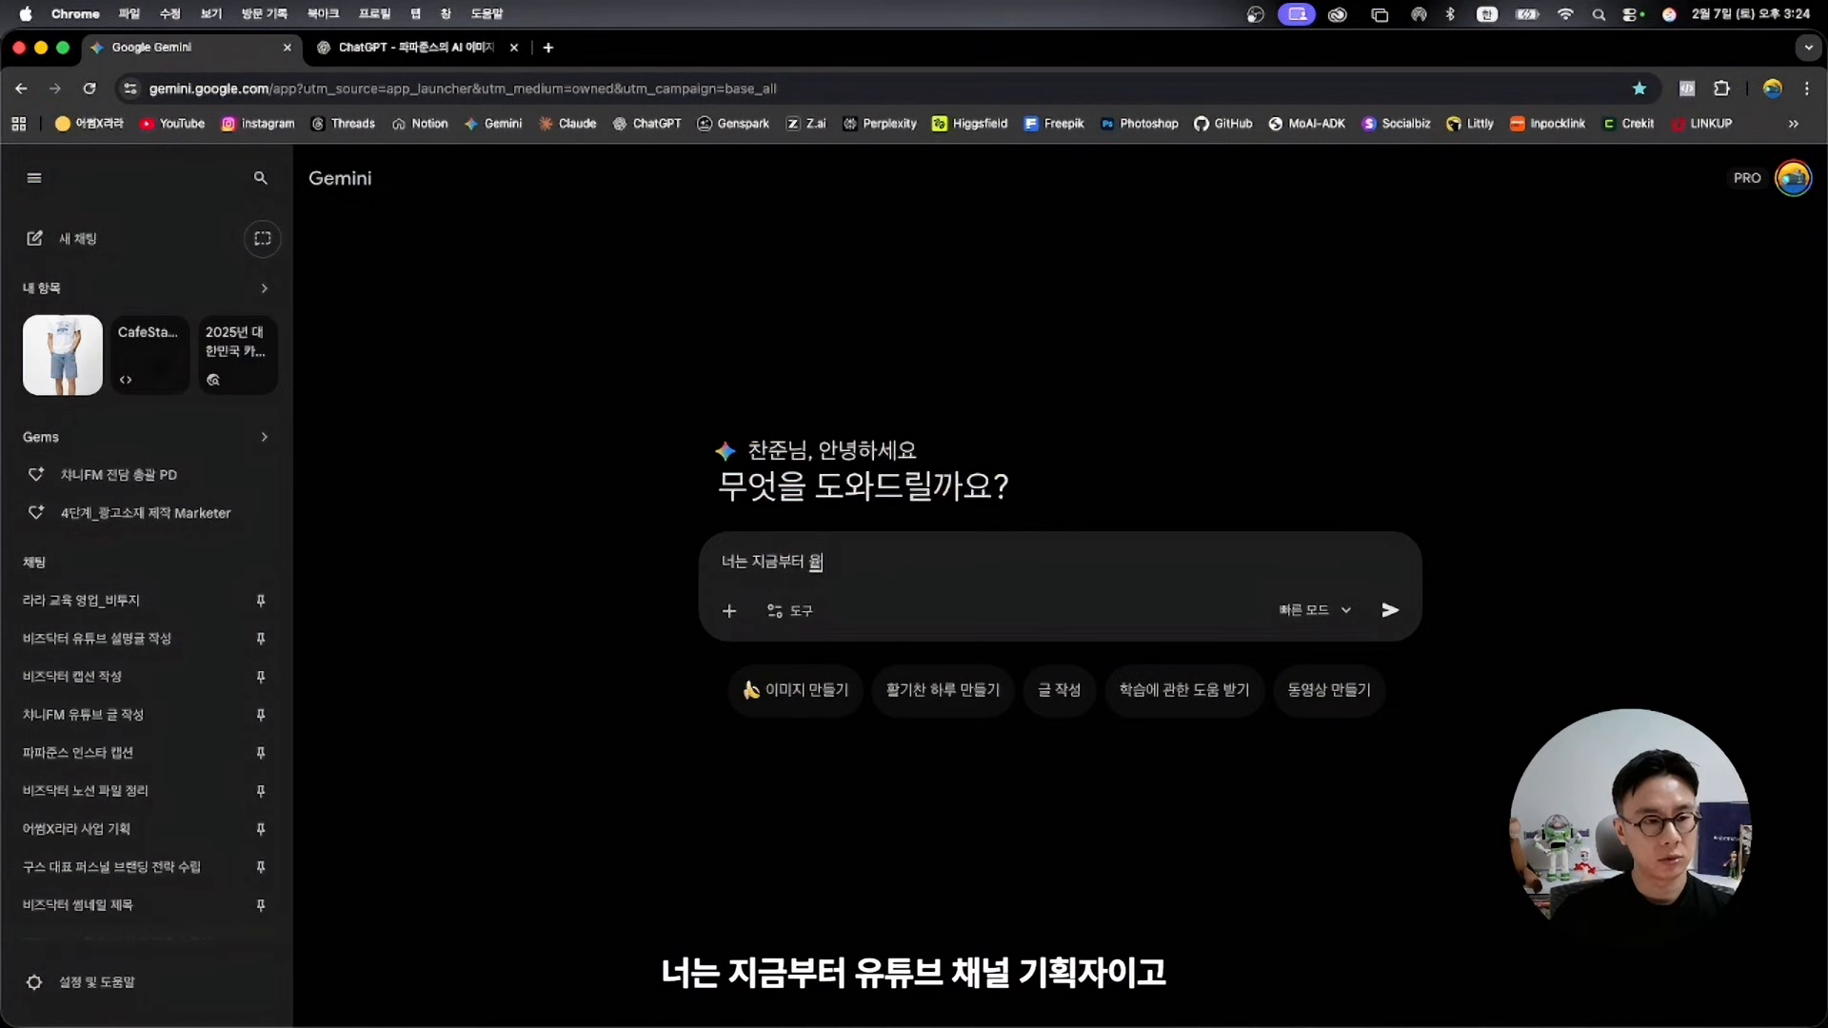
Complete the prompt with "나는 AI와 IT 정보를 전달하는 콘텐츠를 제작하는 사람이야" and a second line "타겟은 20-30이고 목표는 채널 구독자 성장이야."
text(ㅏ는 AI와 IT)
key(Caps_Lock)
text(정보에 관해 전)
key(BackSpace)
key(BackSpace)
key(BackSpace)
text(를 전달하는 콘텐츠를 제작)
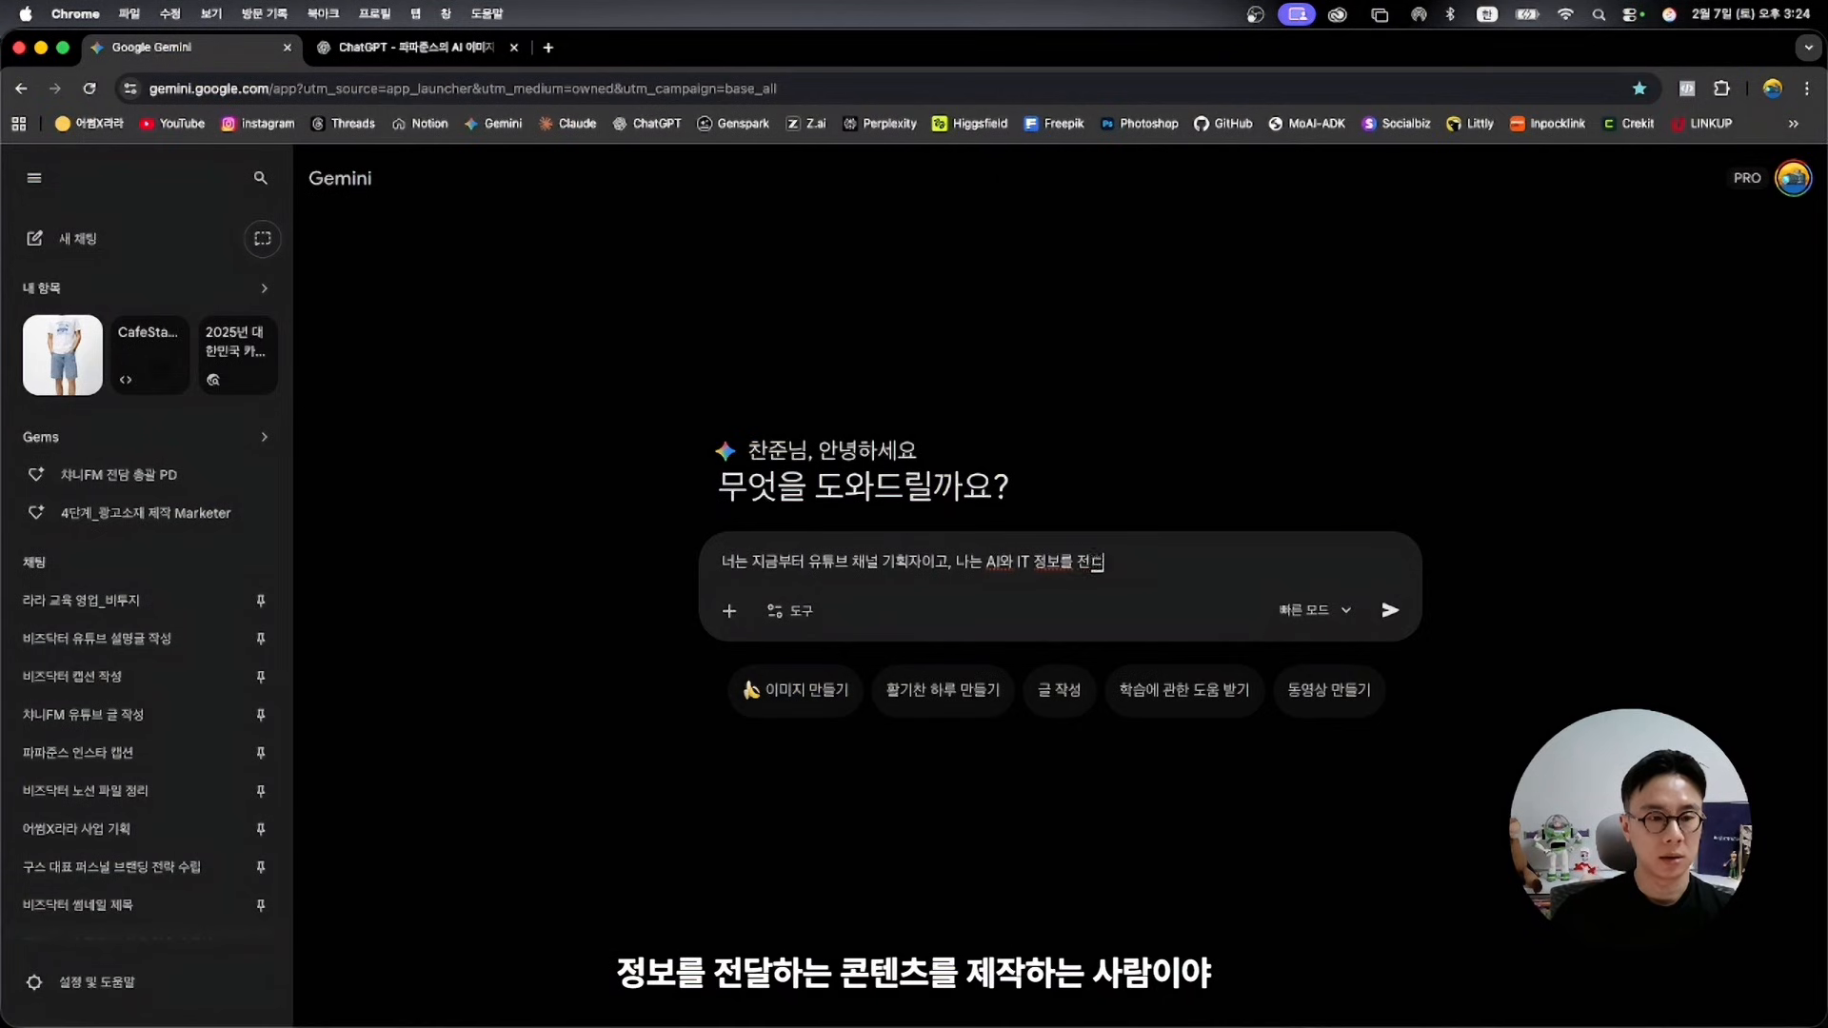
text(하는 사람이야)
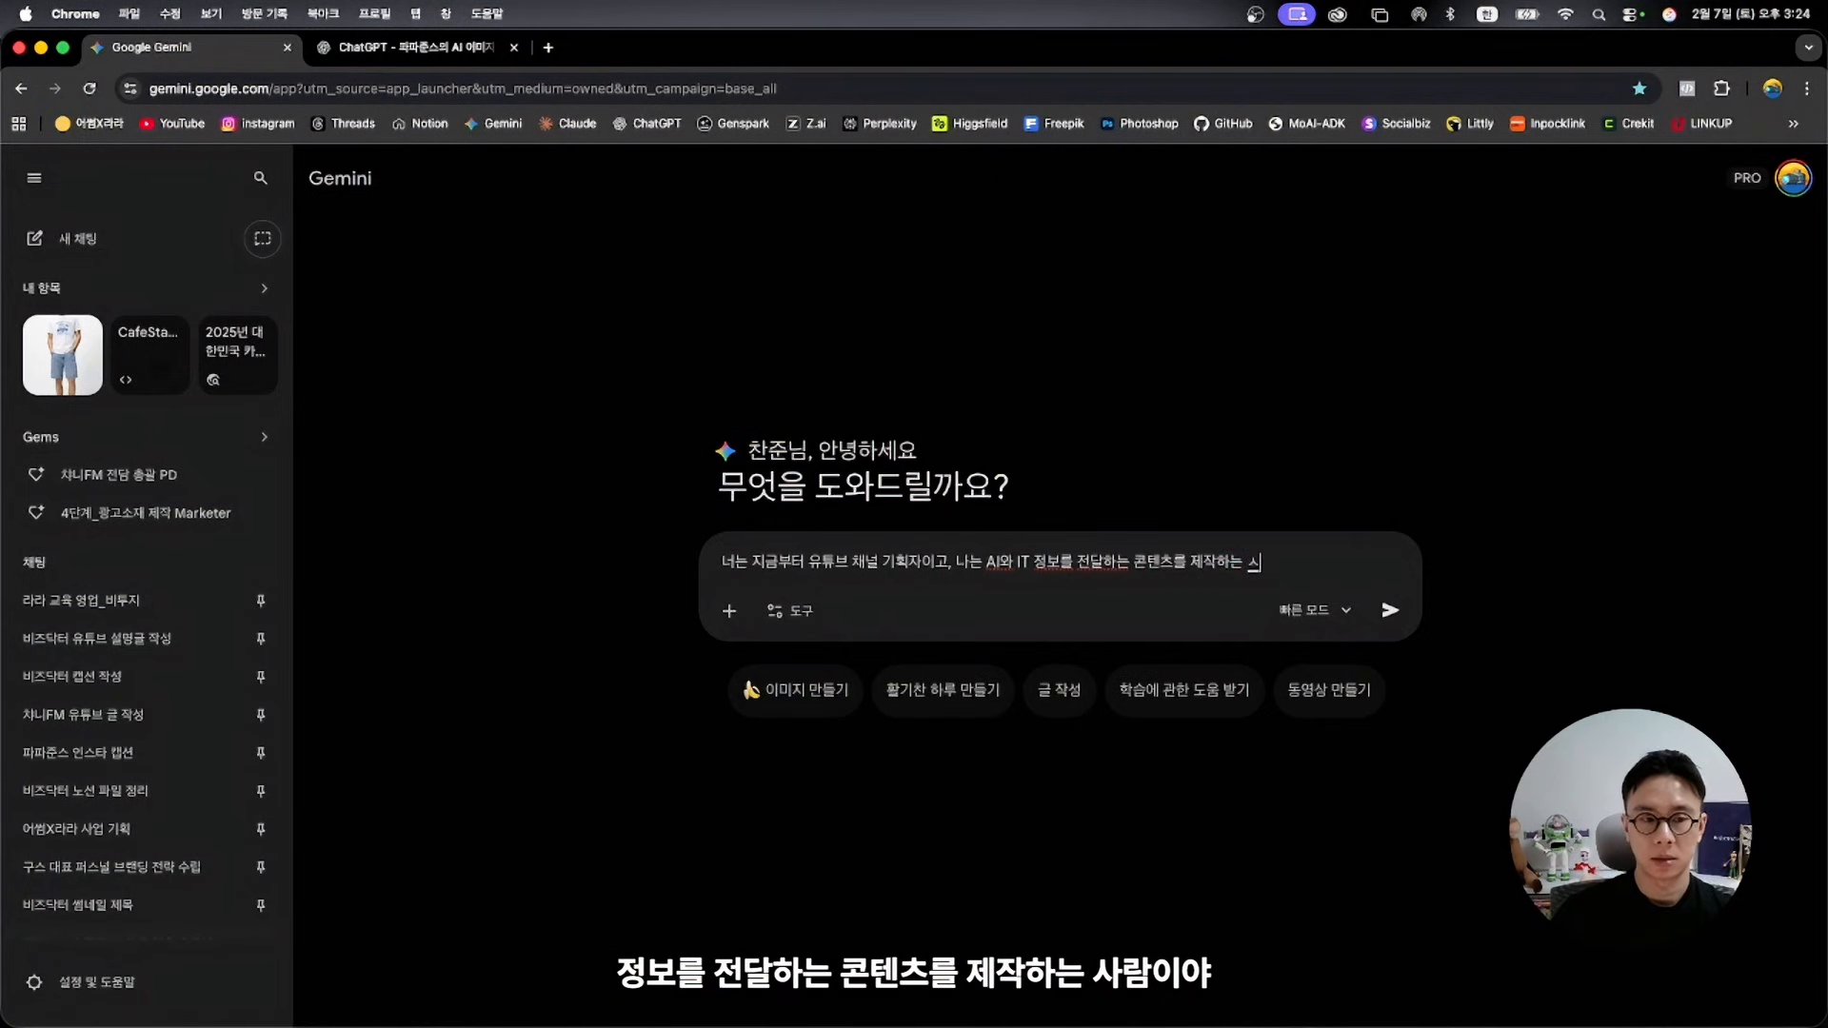
key(shift+Return)
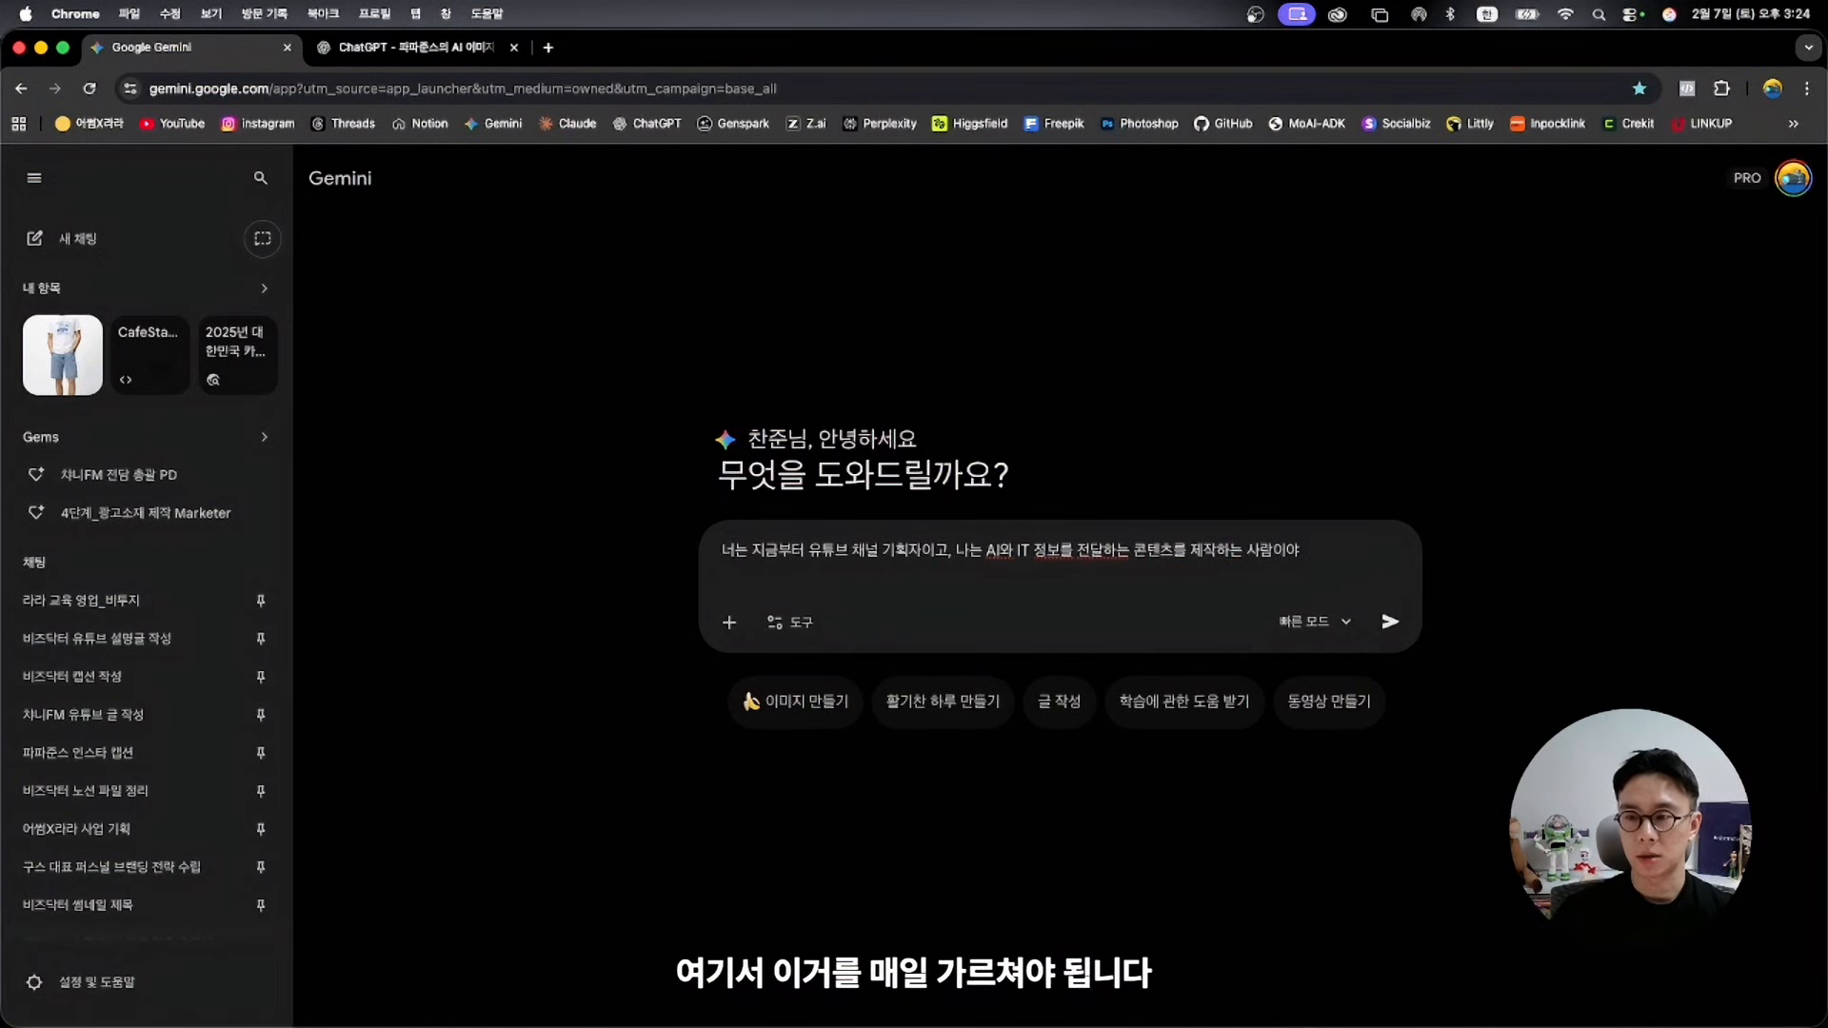
text(타겟은 20-30이고 목표는 채널 구독자 성장이의)
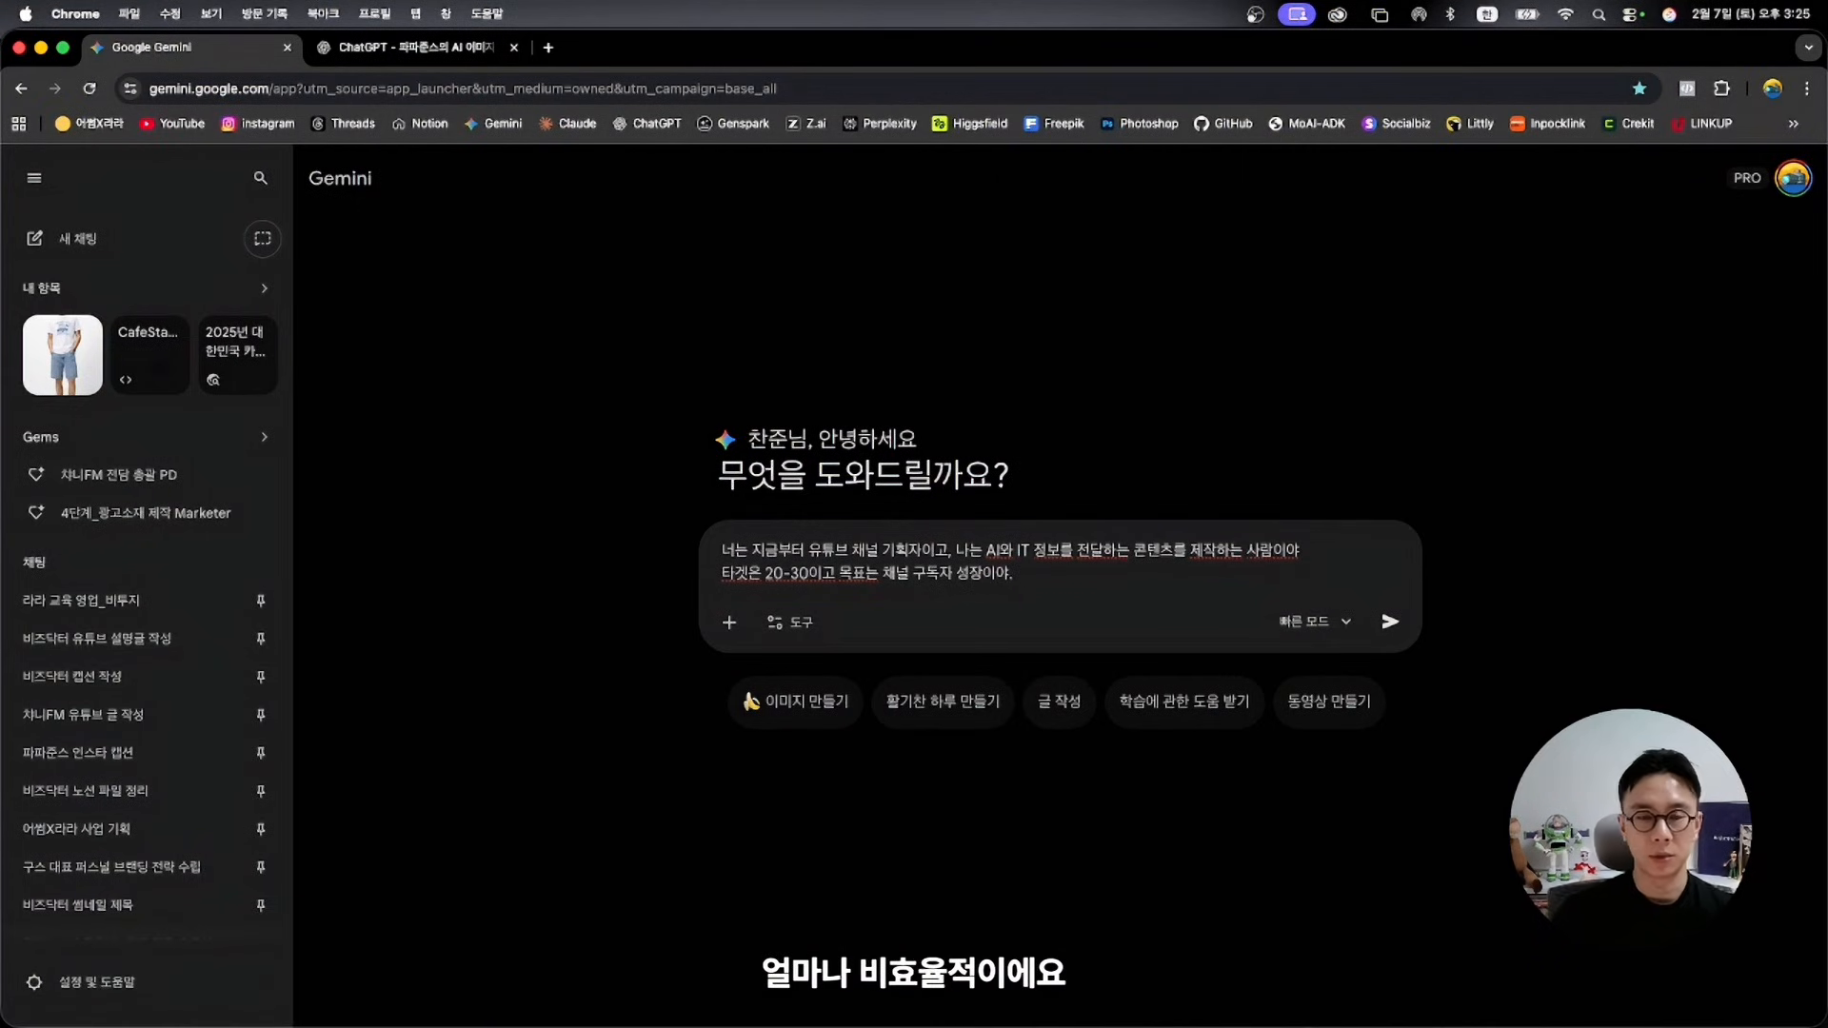
Open the Gem manager and look through the premade Gems and the list of own Gems
click(152, 437)
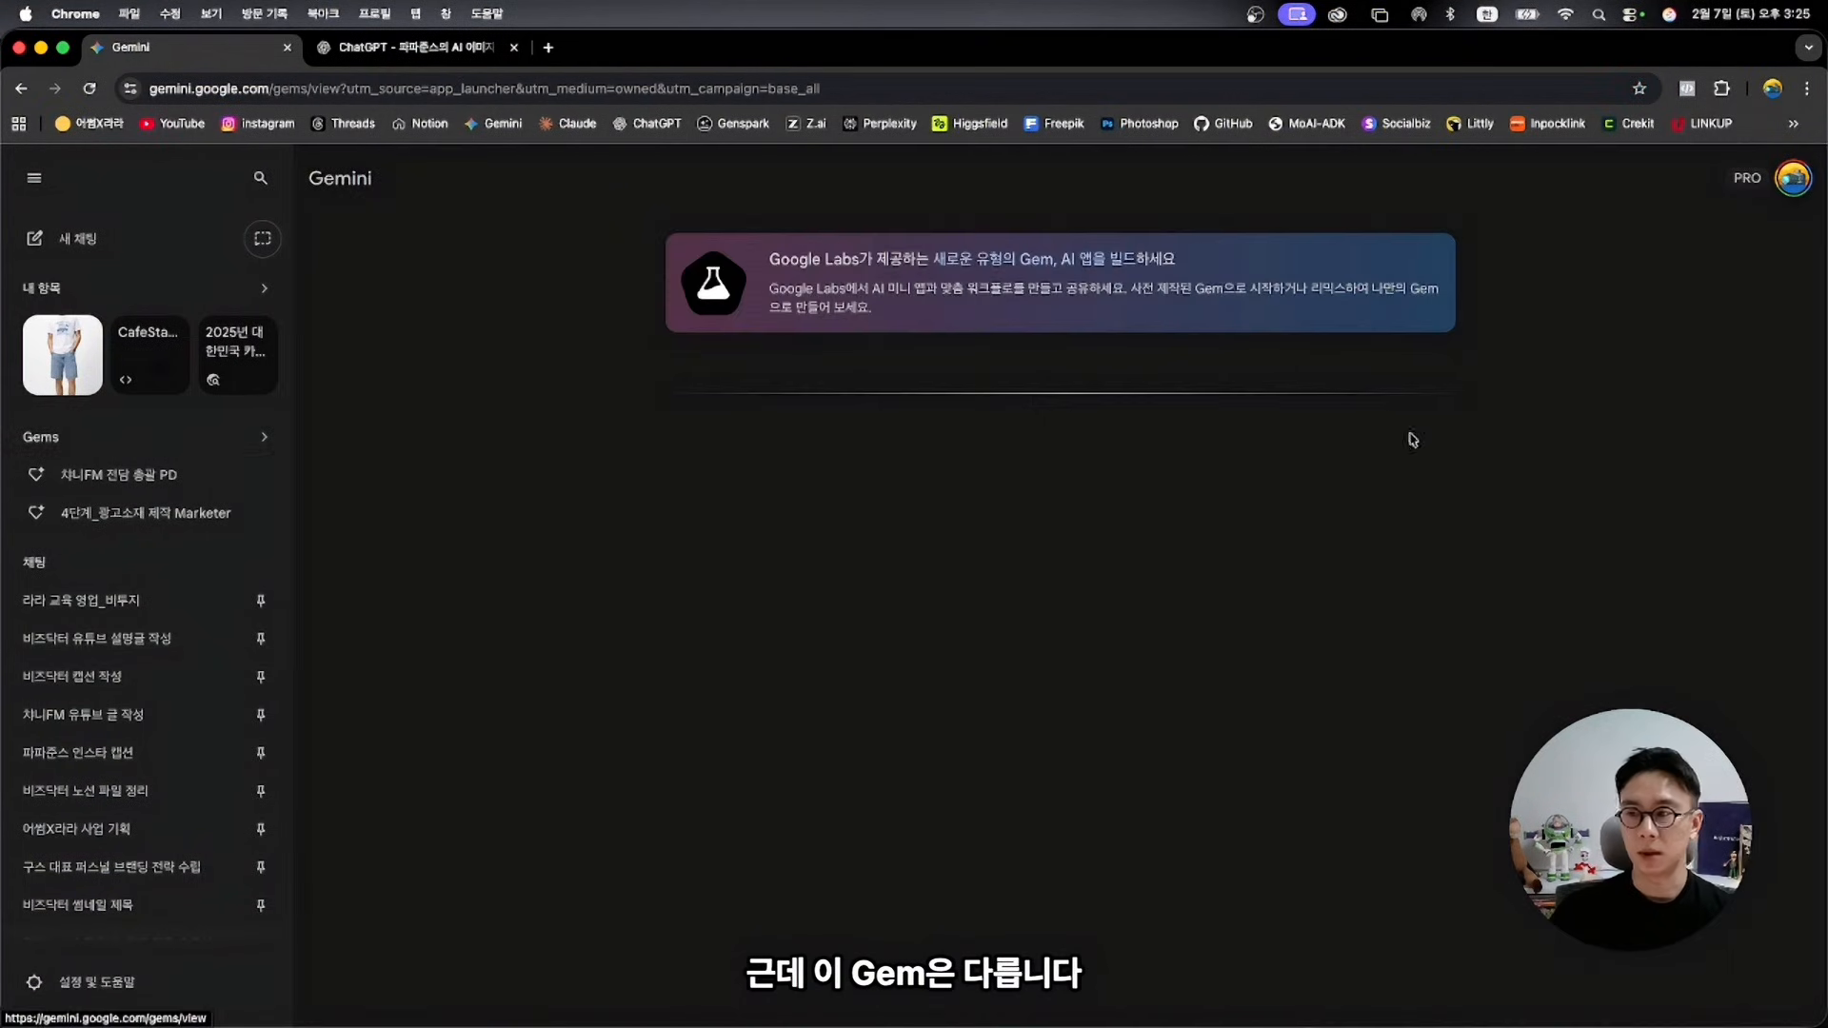
scroll(1721, 610, down, 4)
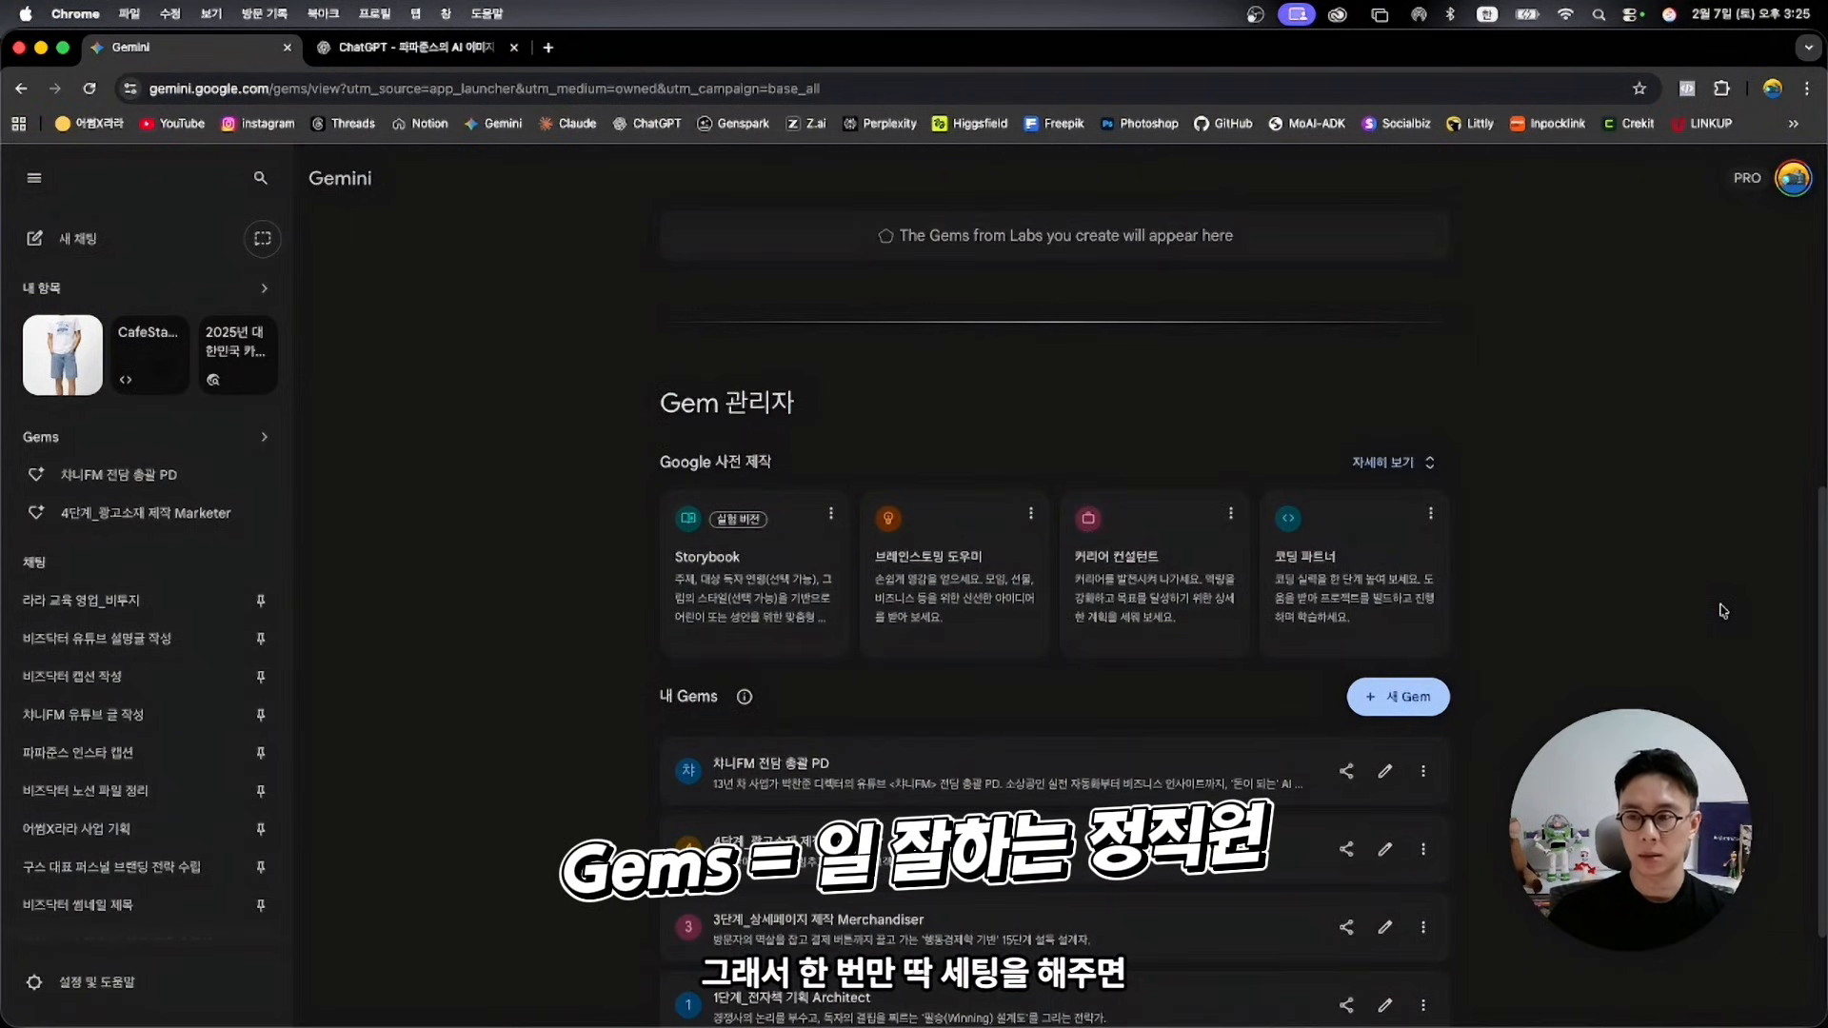
scroll(1724, 611, down, 2)
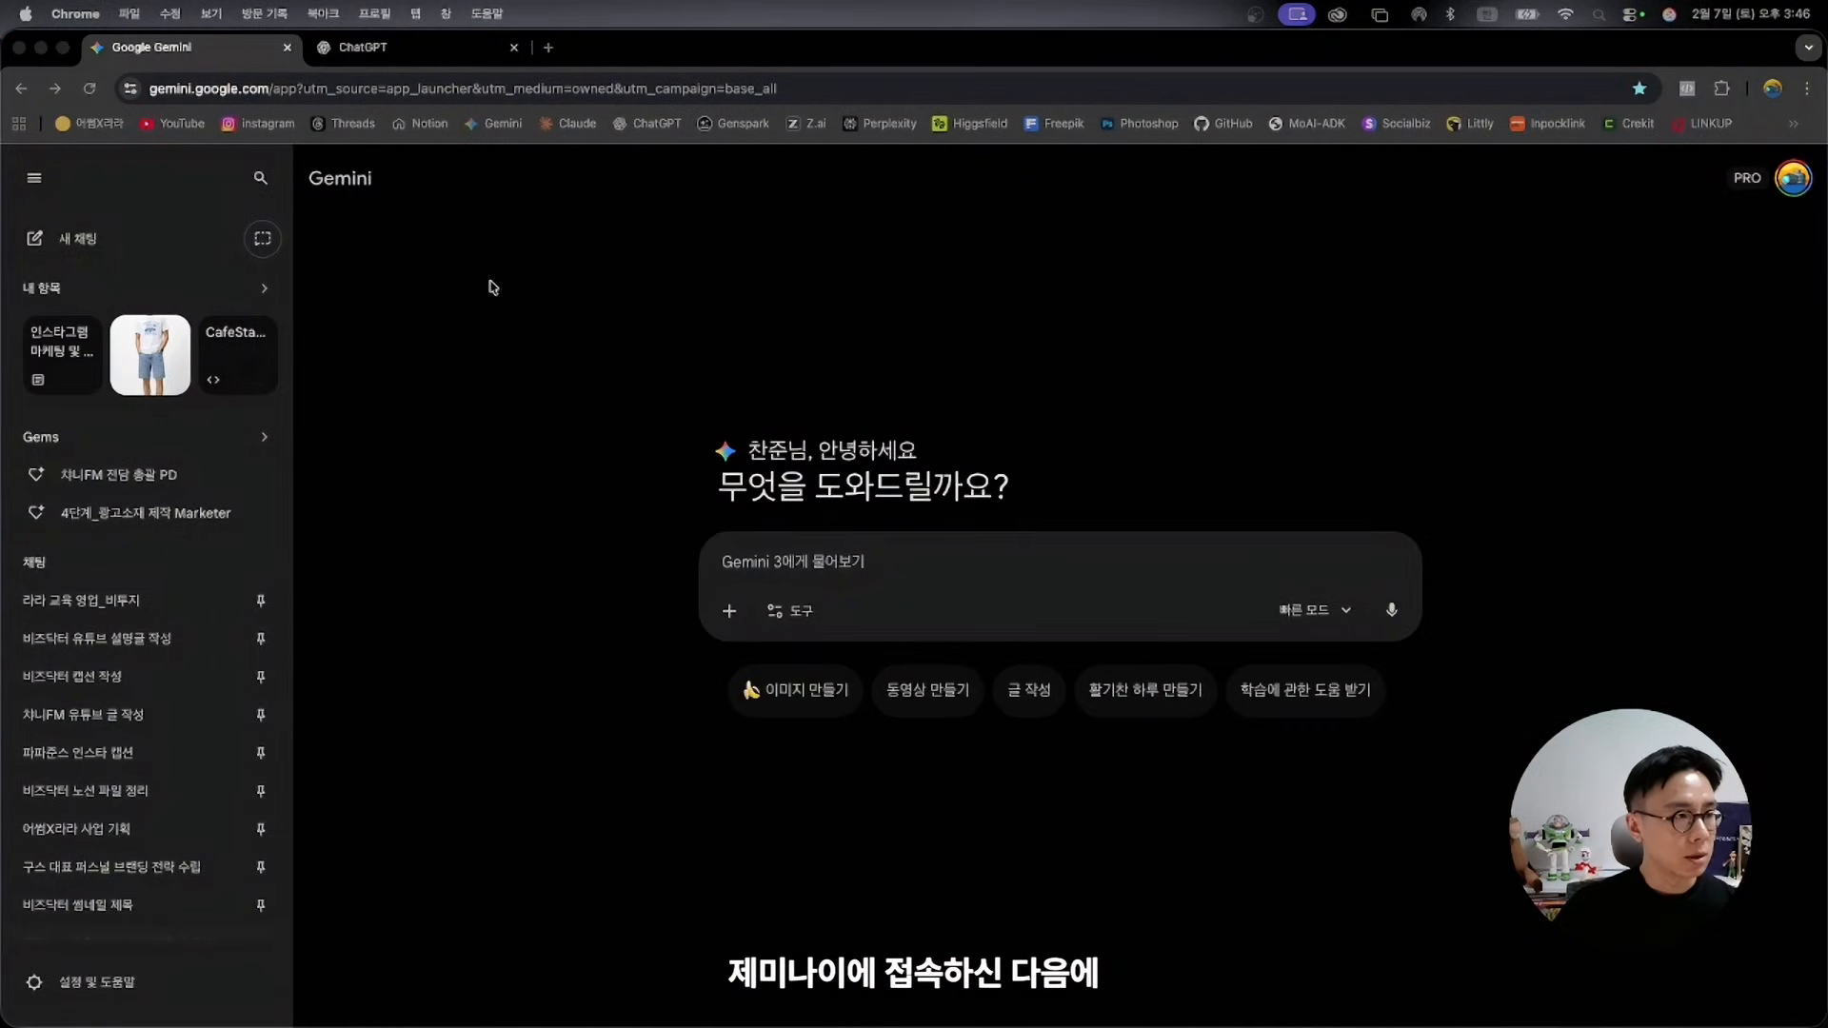
Create a new Gem named "인스타그램 마케팅 & 브랜딩 전문가", leave its description empty and go to its instructions
click(96, 444)
scroll(657, 249, down, 3)
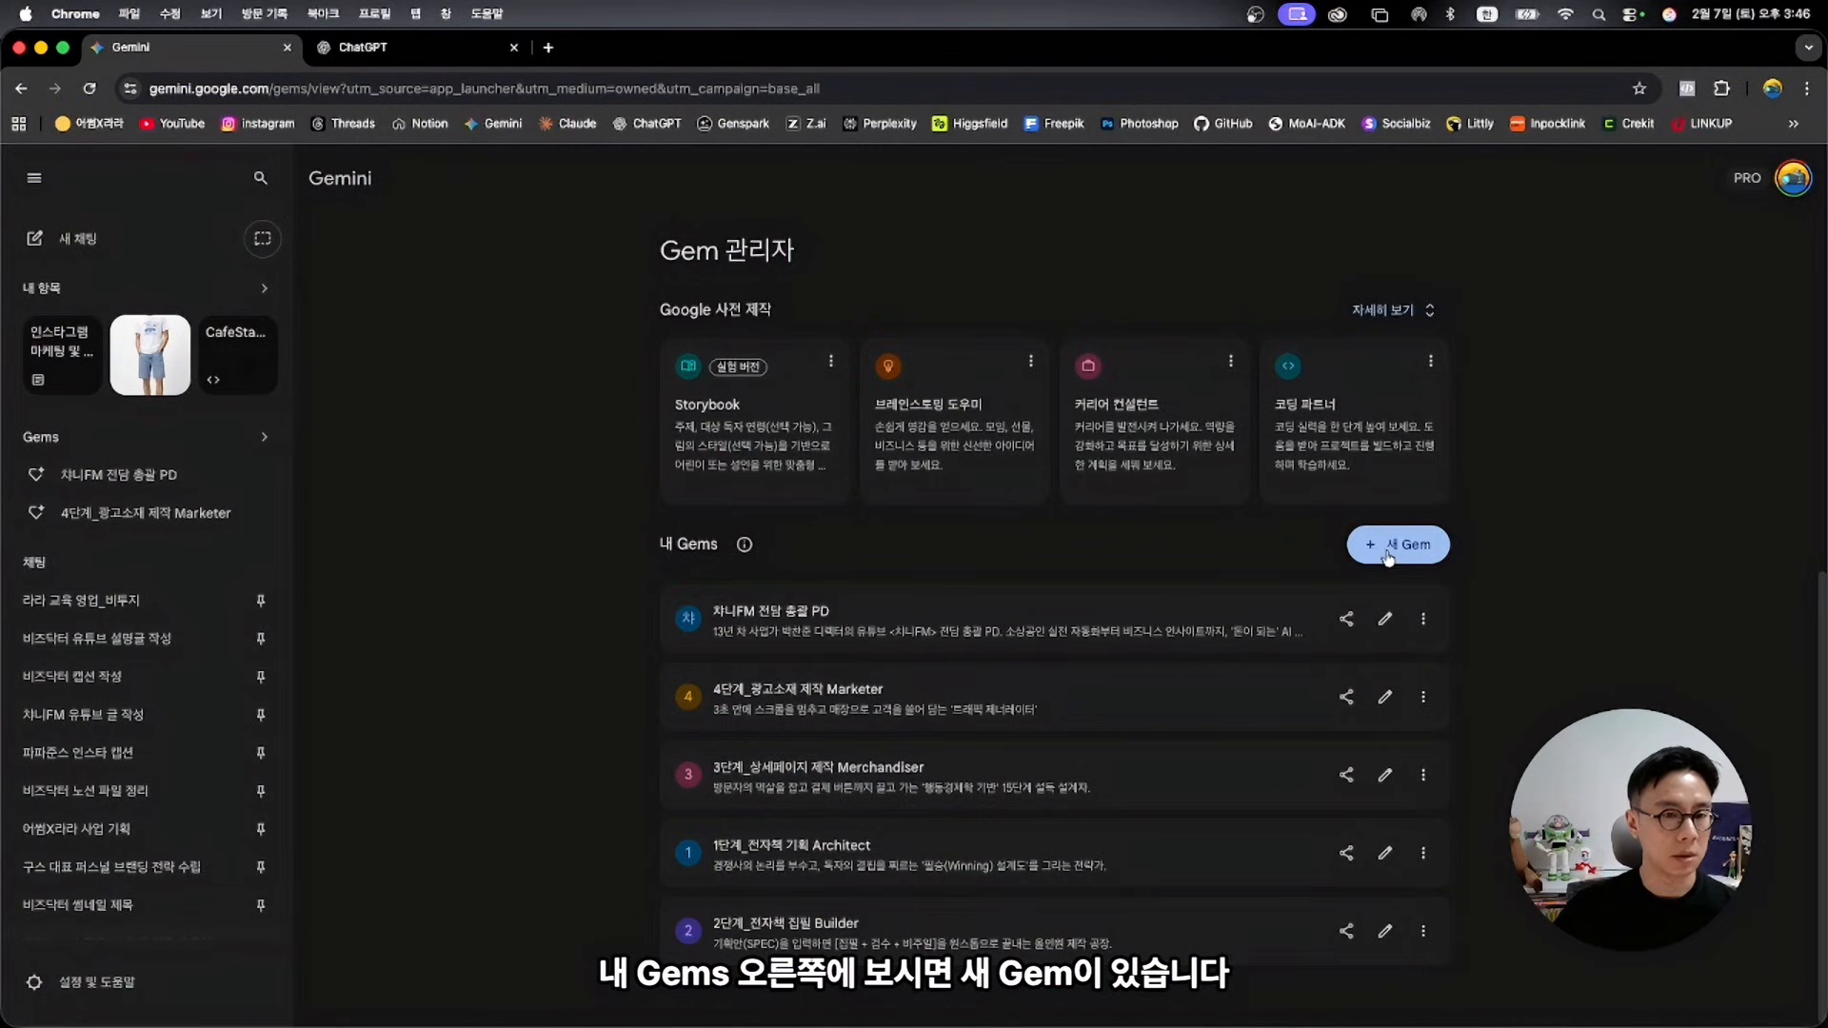
click(1386, 560)
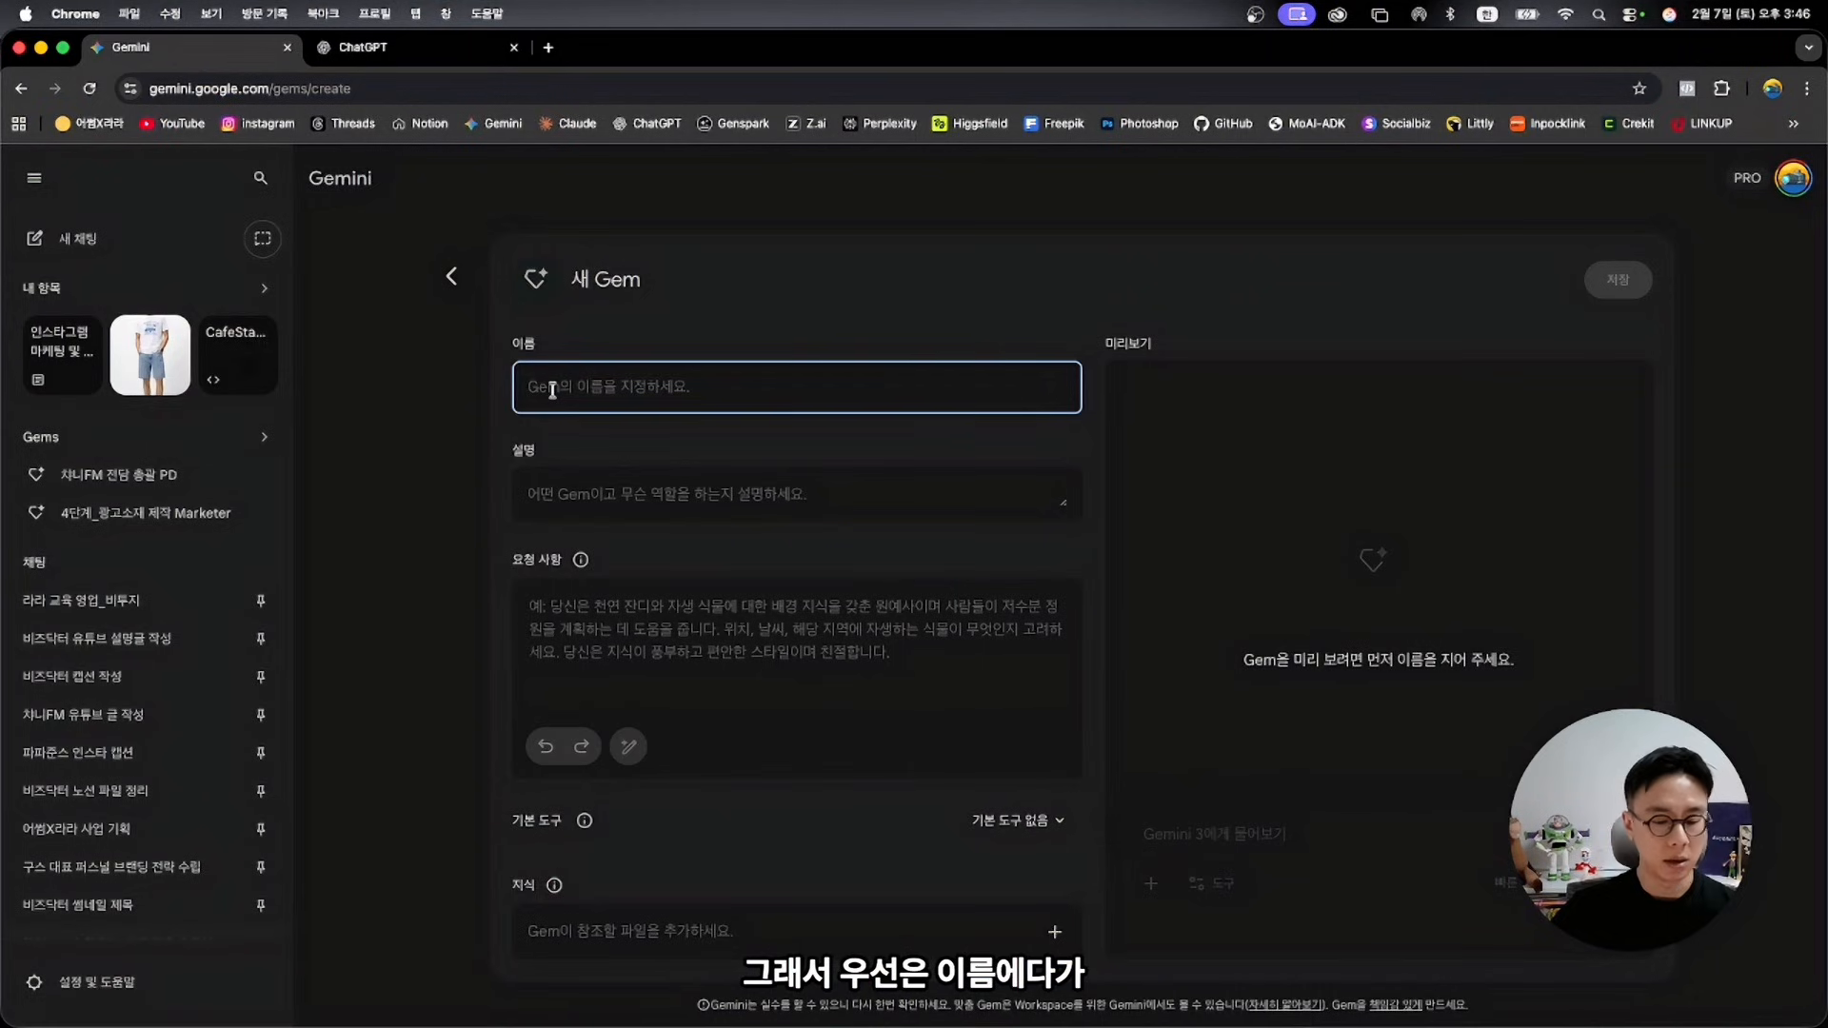
text(인ㅅ타그램 마케팅 & 브)
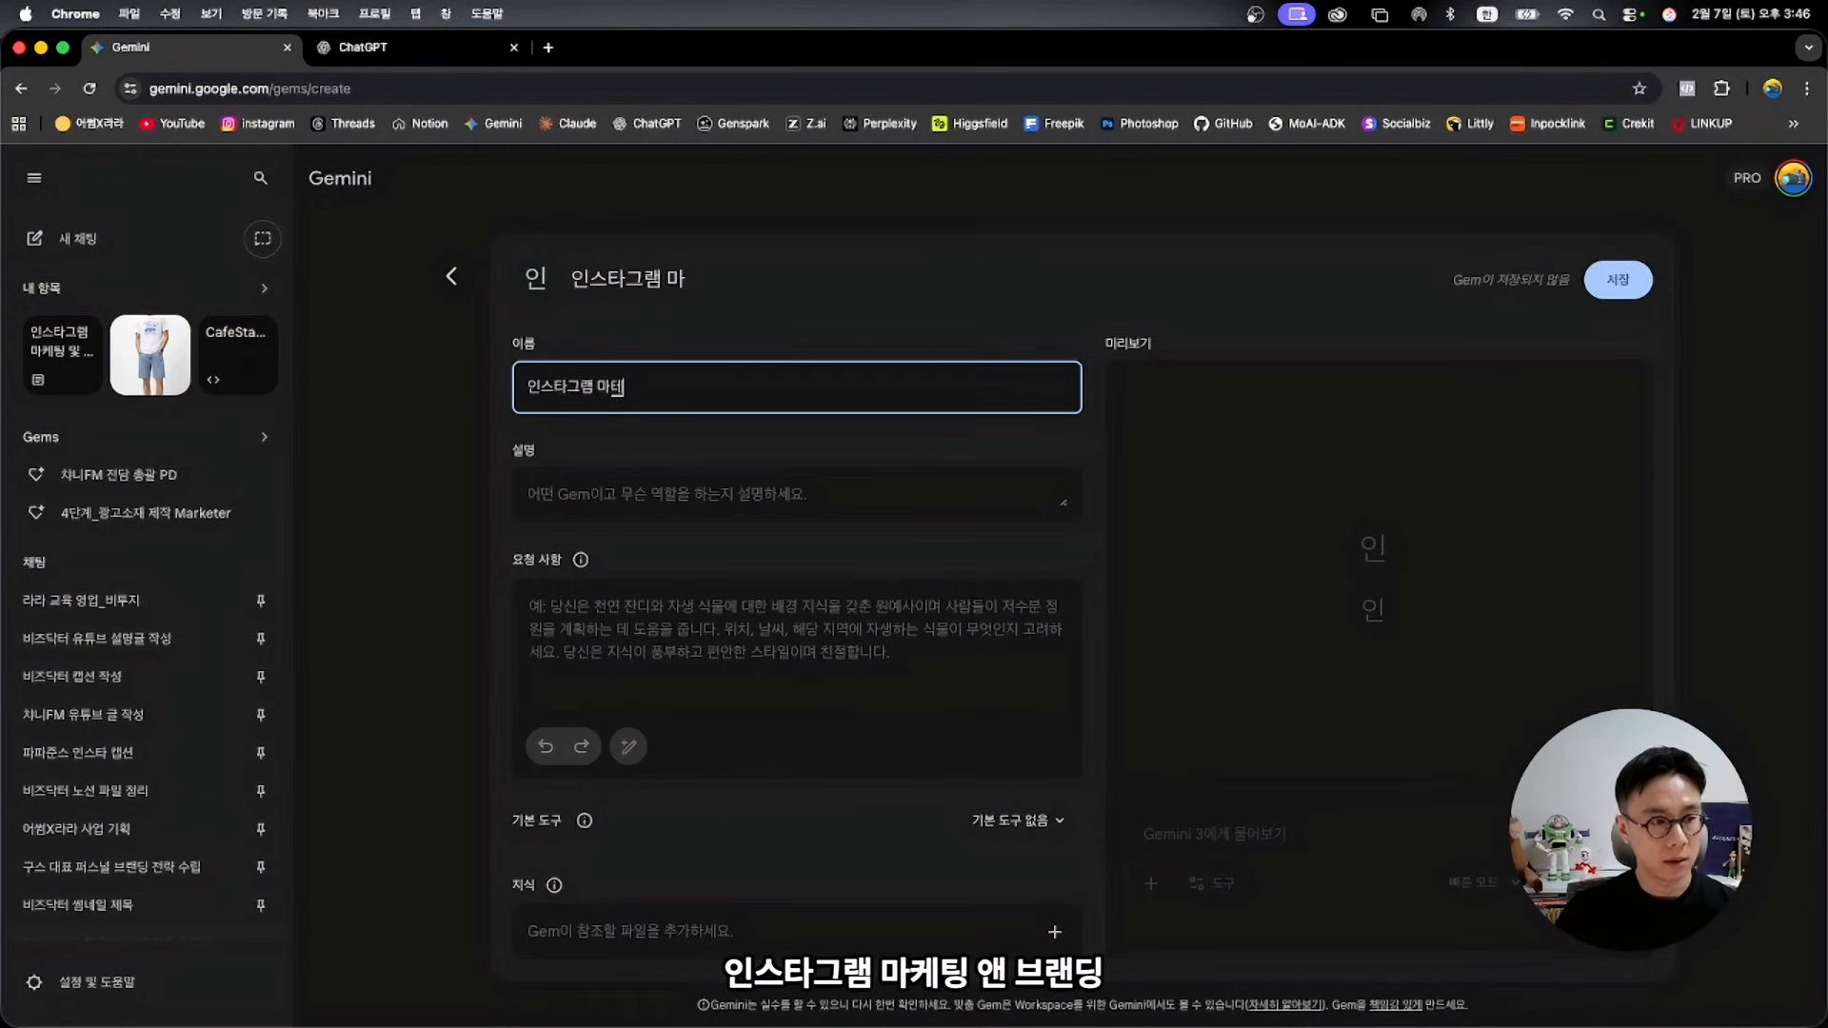
text(랜딩 전문가)
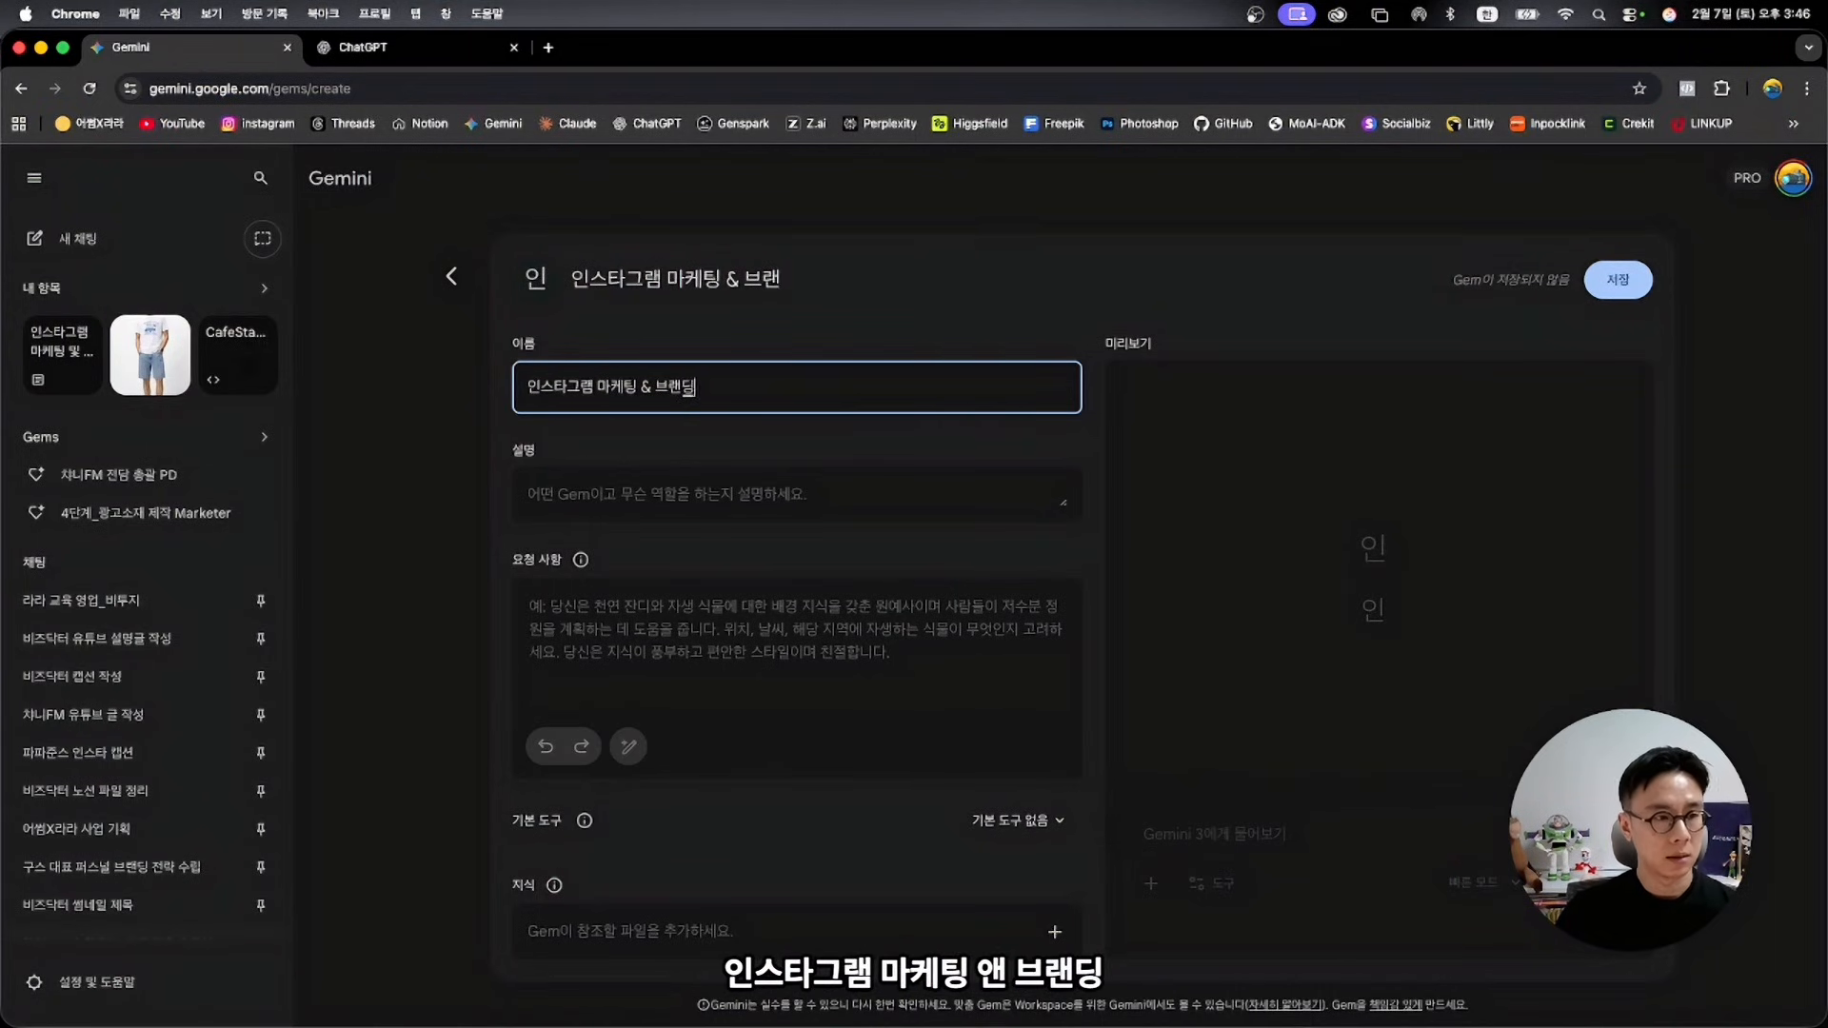
click(821, 490)
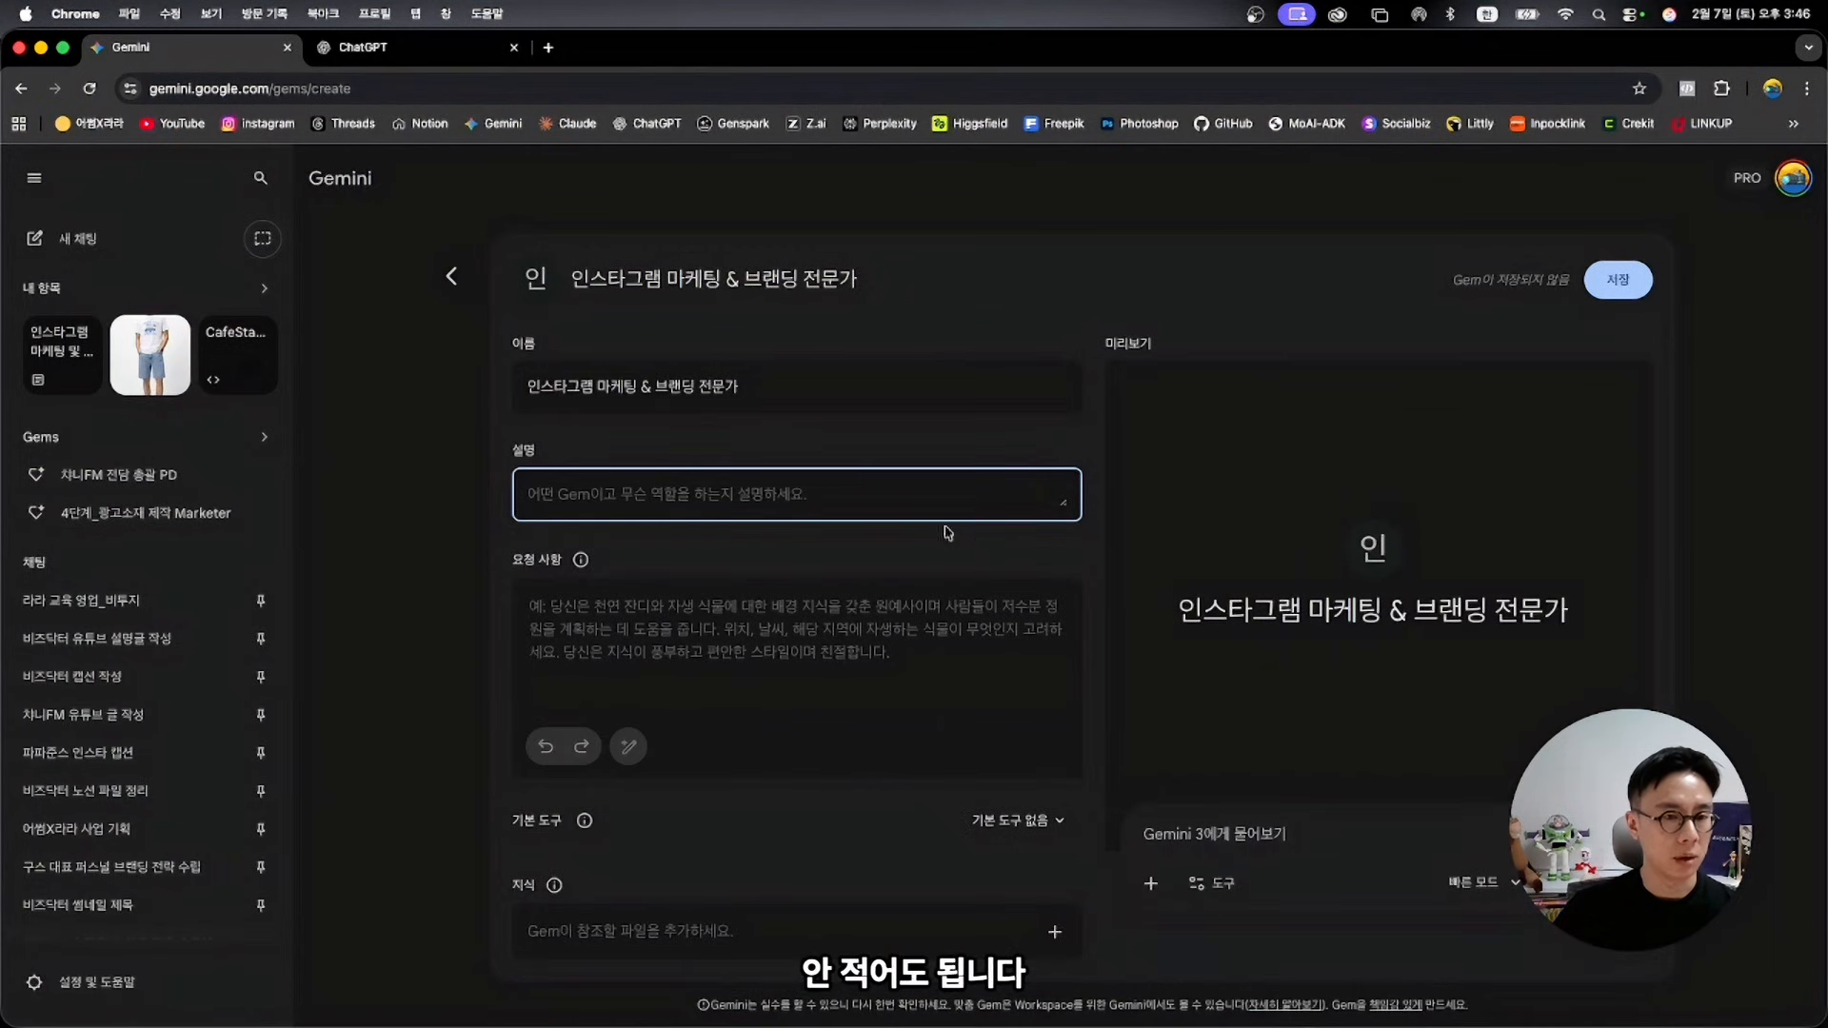
click(990, 588)
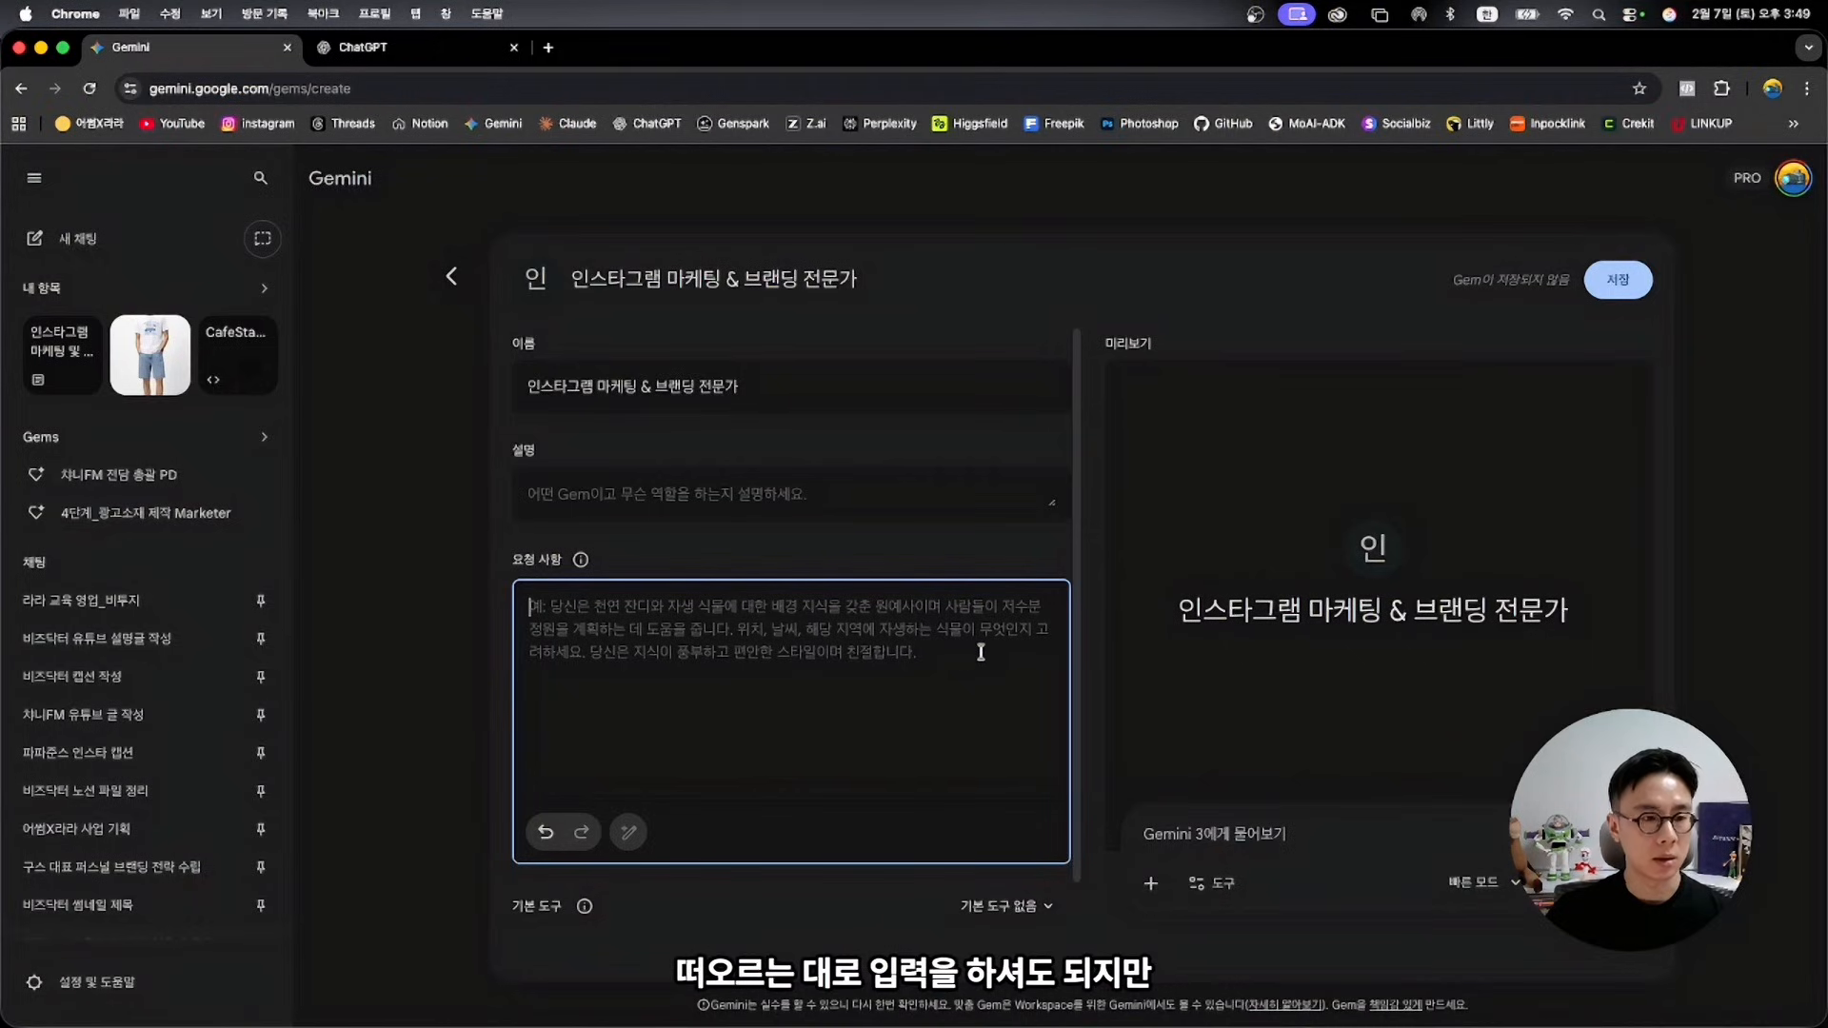
Switch to ChatGPT, open the AI Agent Factory GPT and dismiss the model notice
click(440, 47)
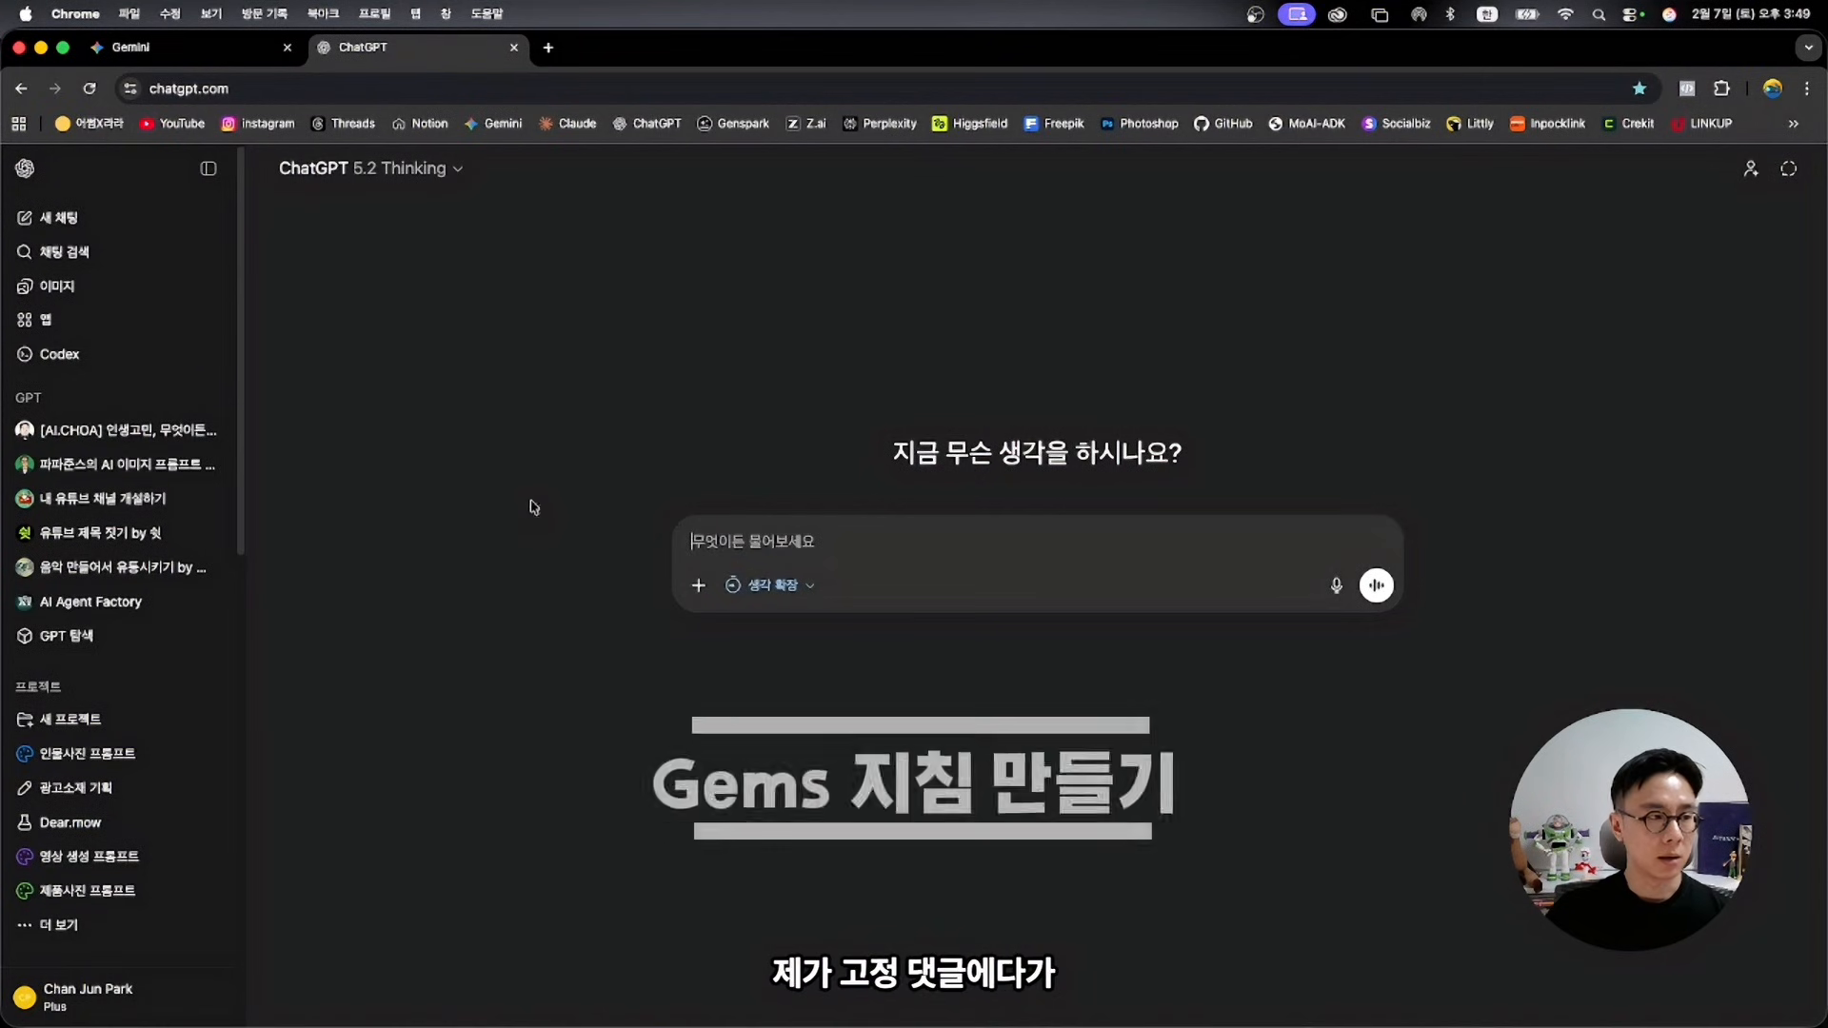
click(91, 602)
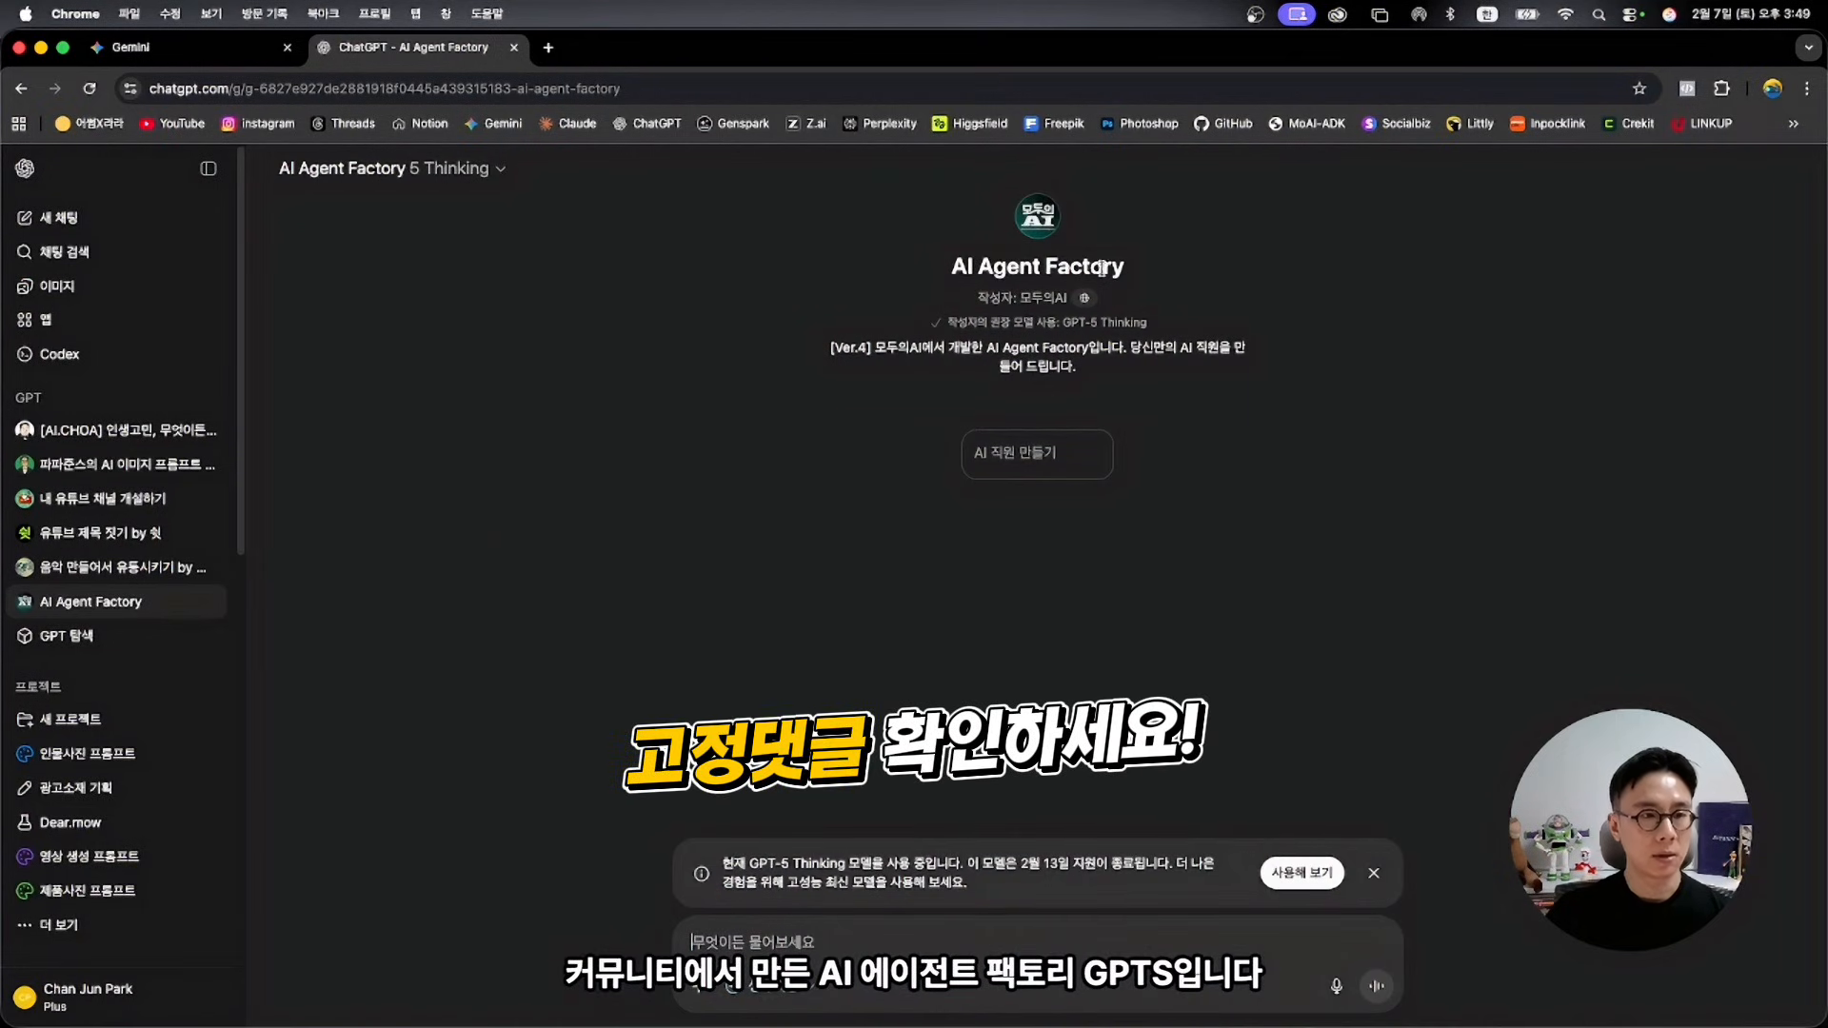
click(1374, 873)
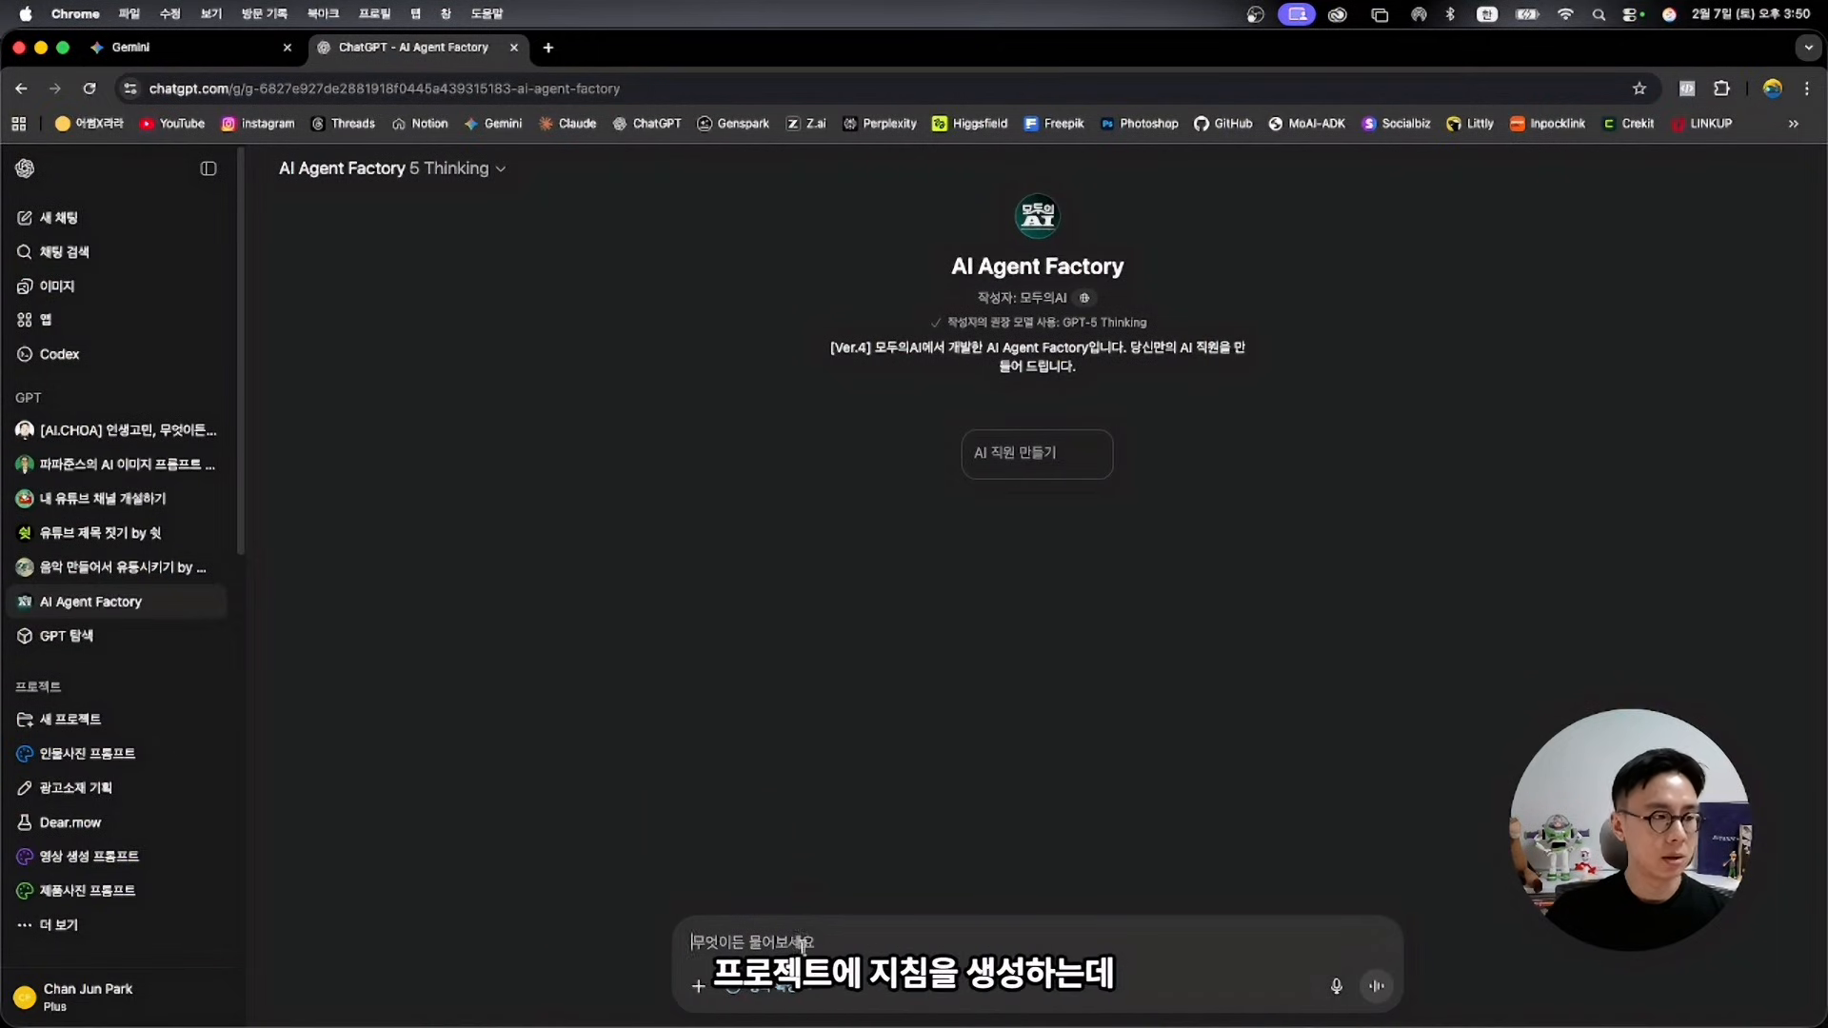
Copy the new Gem's name from Gemini and send it as a message to AI Agent Factory in ChatGPT
click(231, 53)
drag(782, 386, 515, 369)
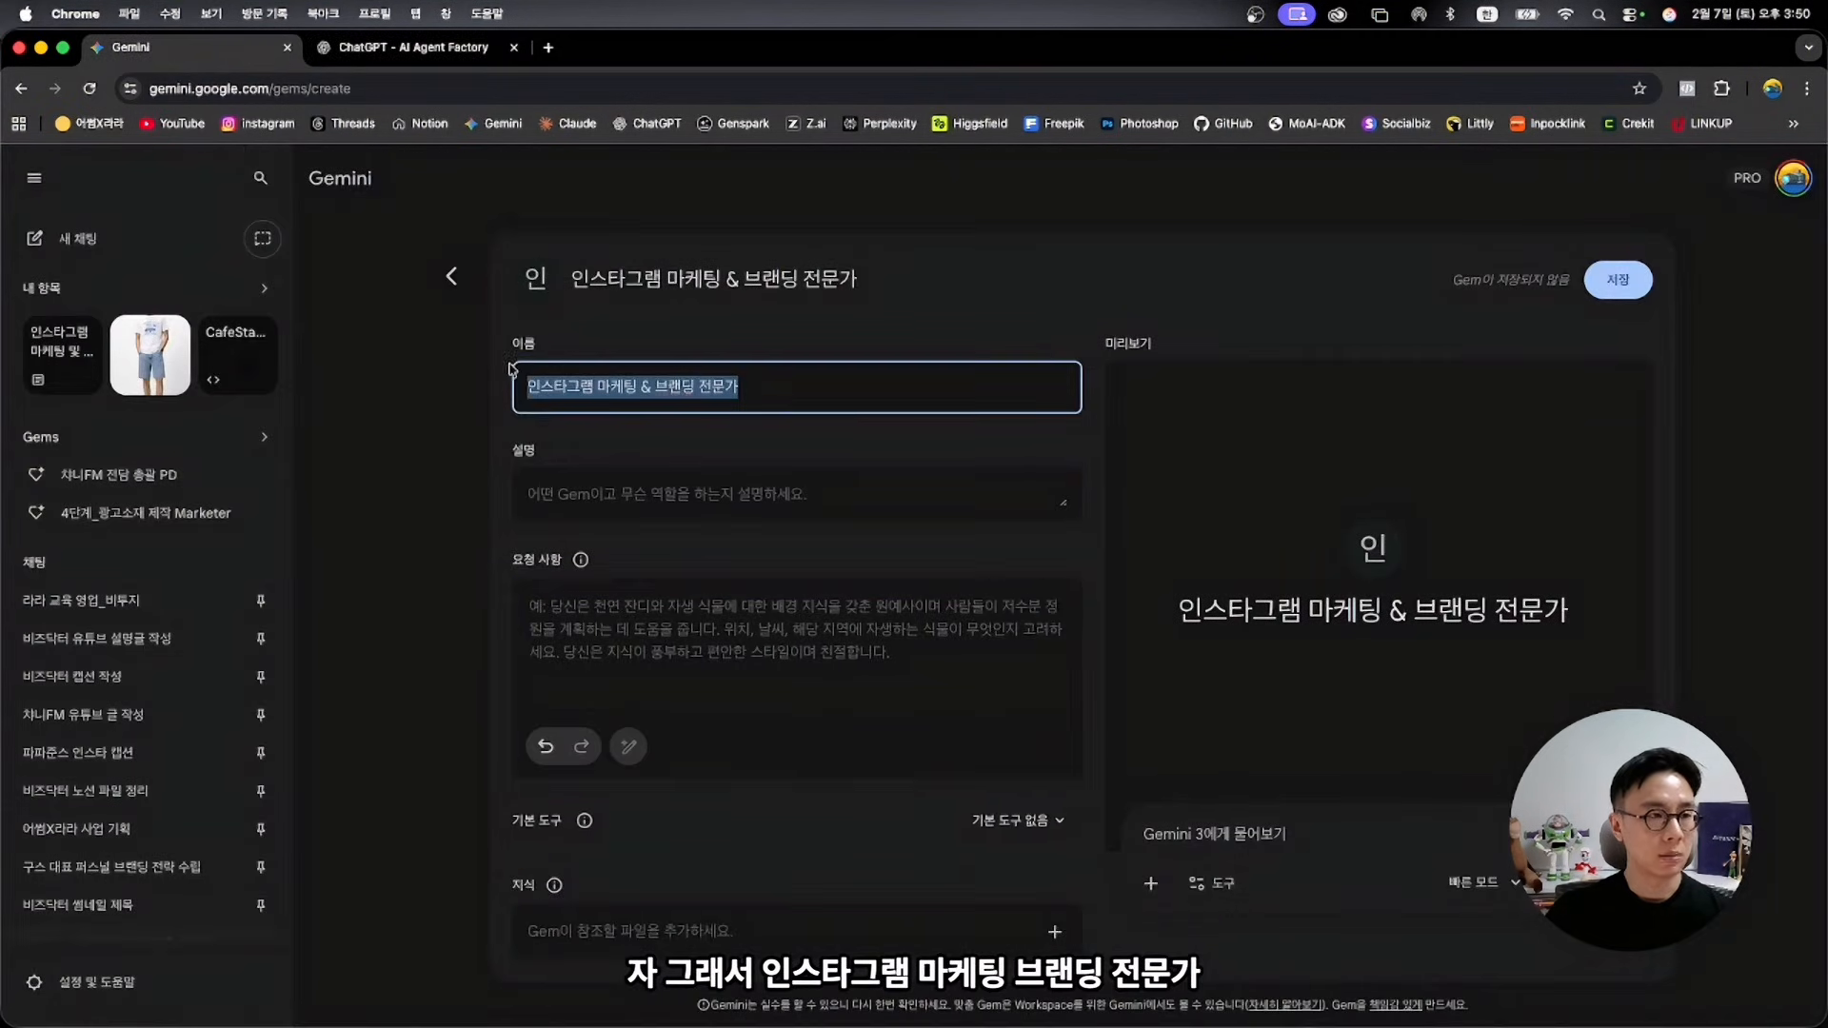
key(super+c)
click(419, 48)
key(super+v)
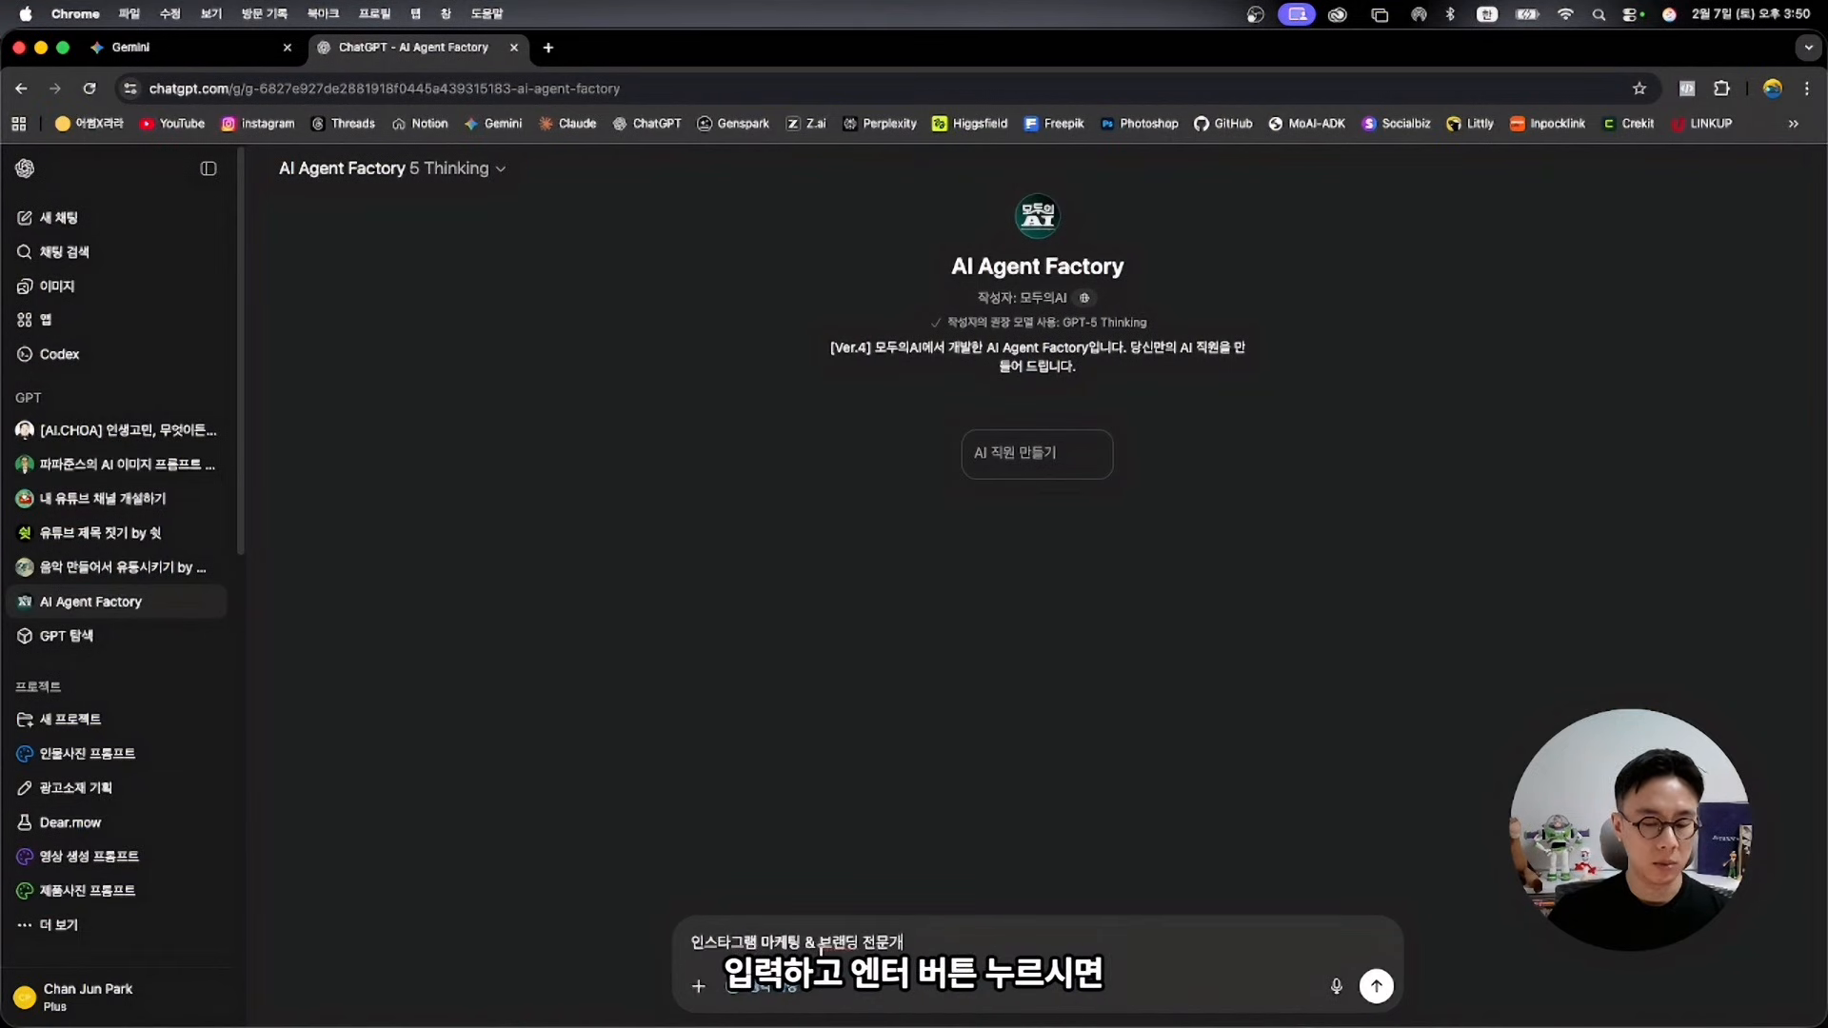
key(Return)
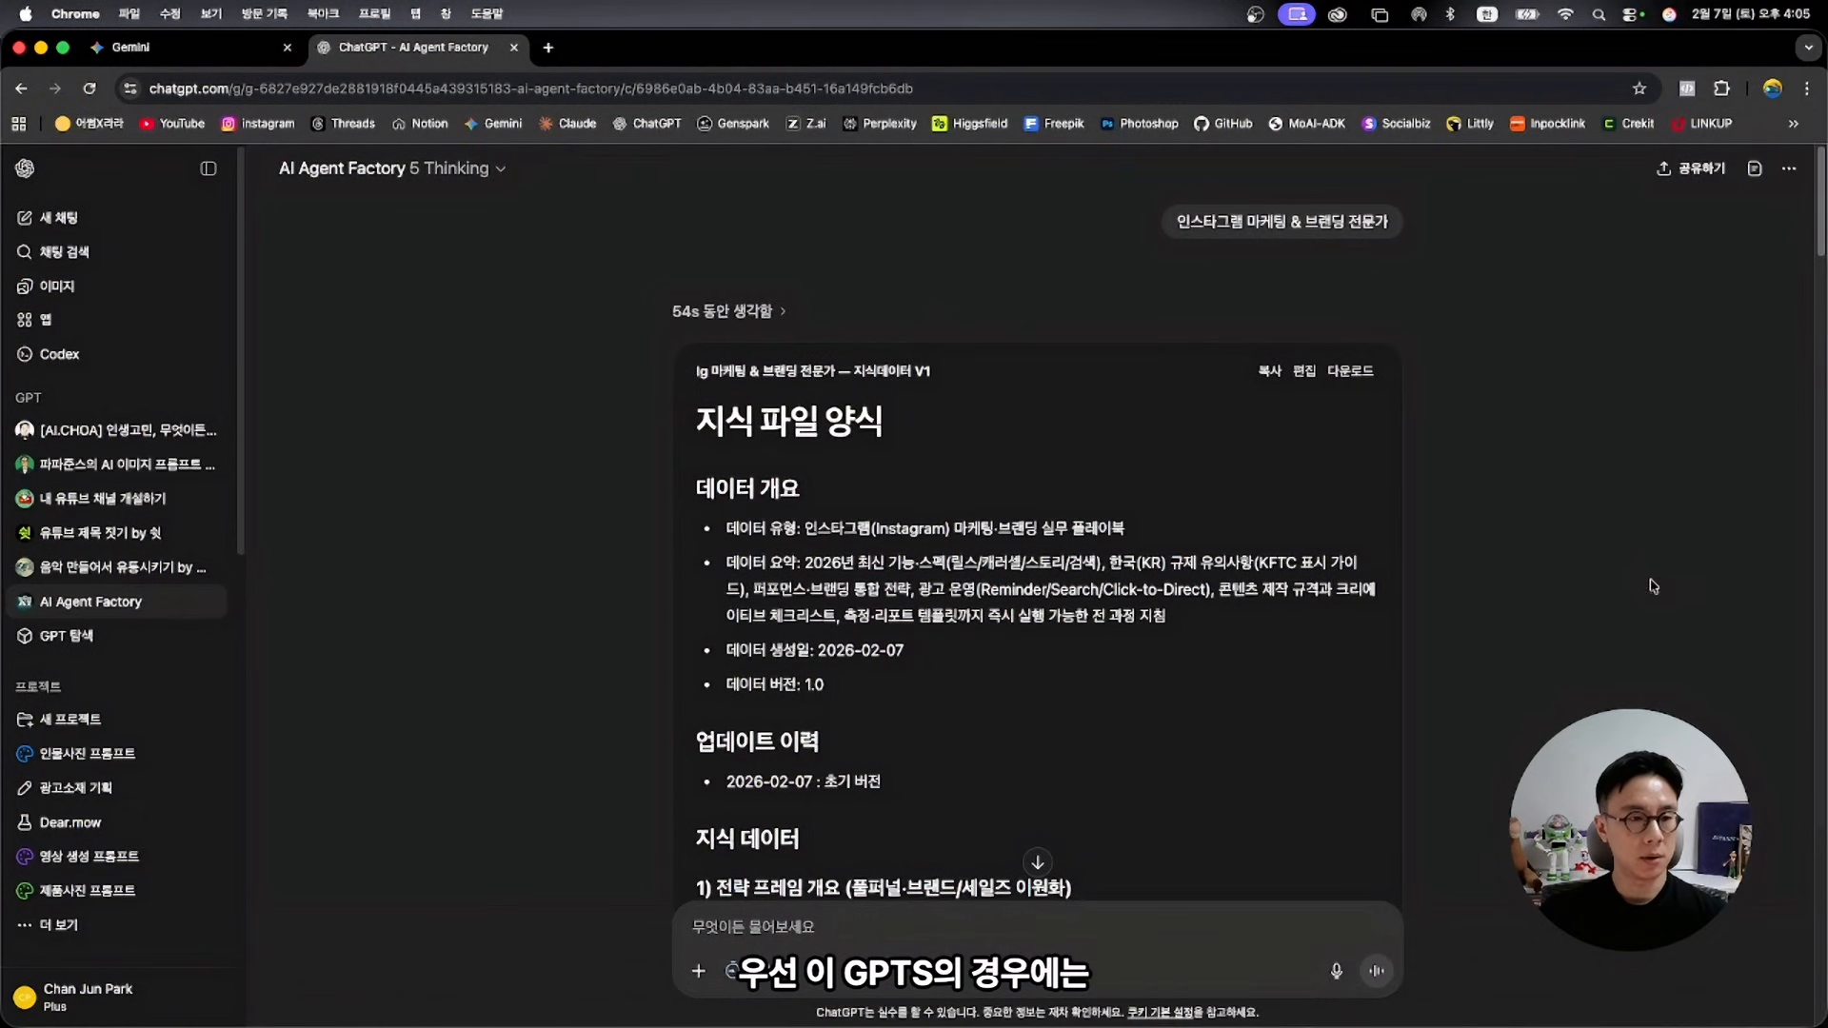
Read through the generated knowledge file and the stage 1 summary up to the stage 2 basic information items
scroll(1617, 606, down, 1)
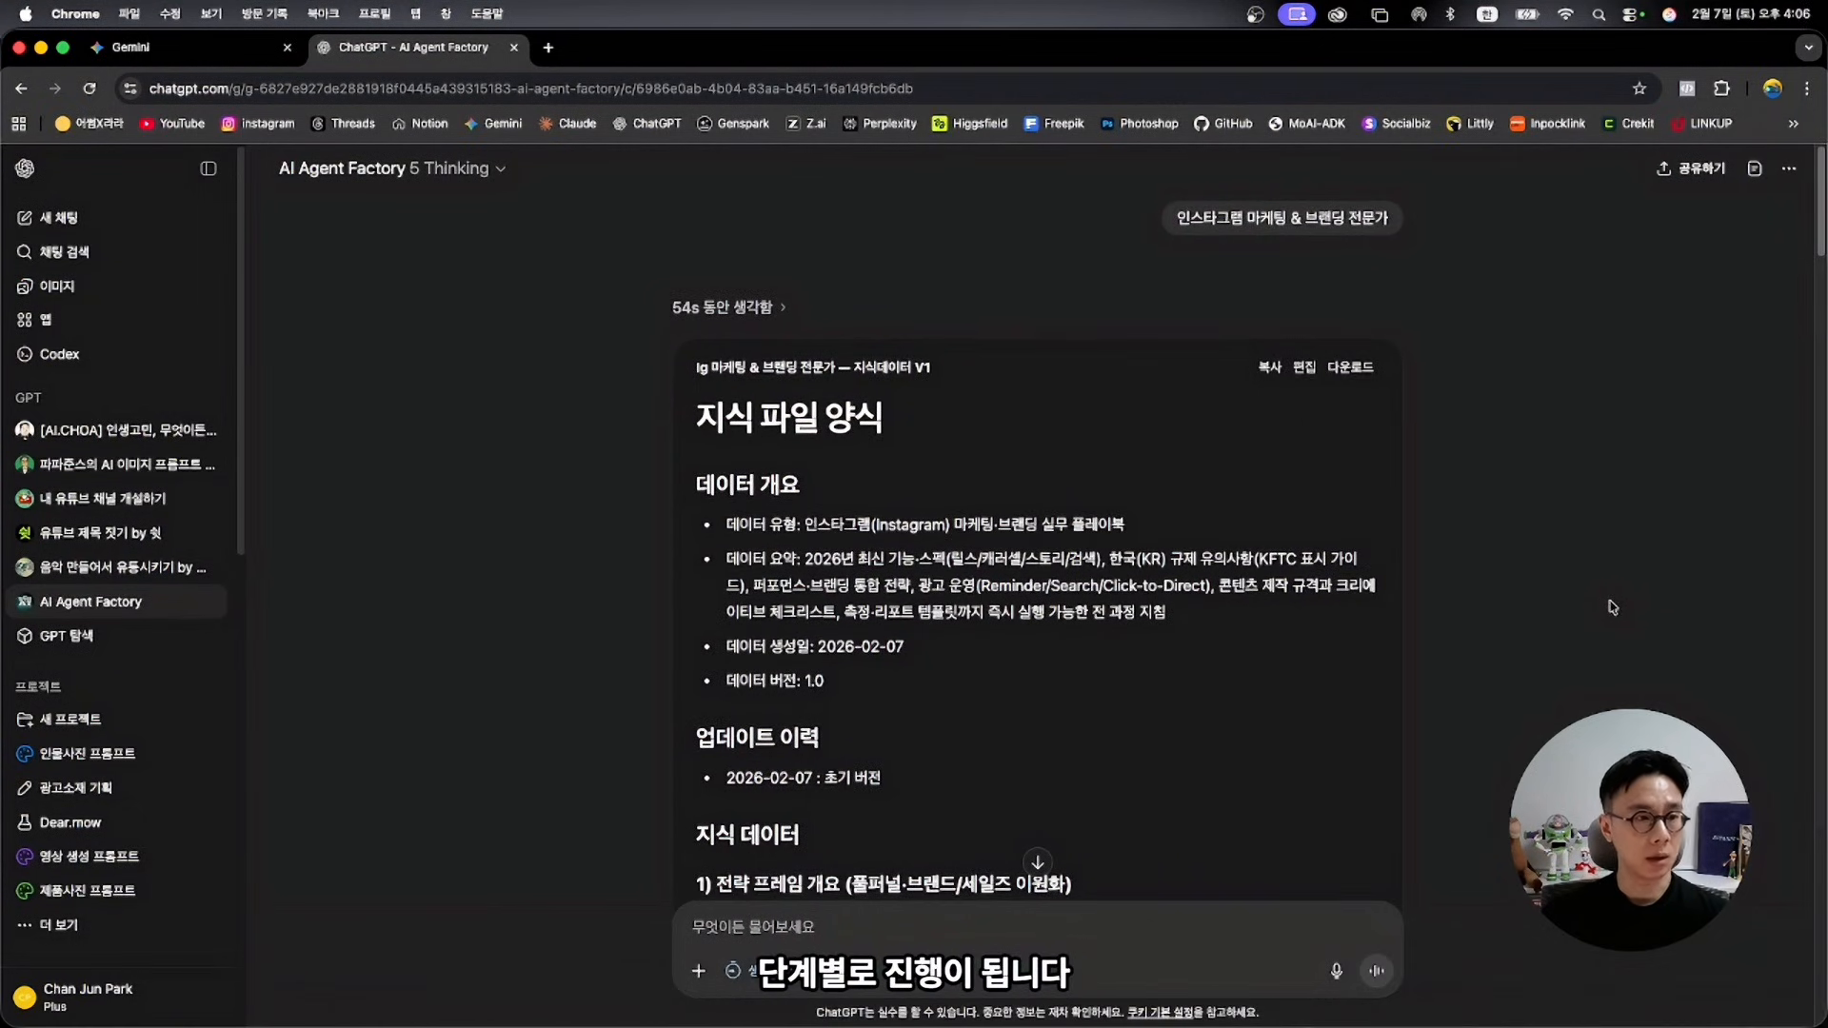
scroll(1612, 607, down, 1)
scroll(1601, 612, down, 8)
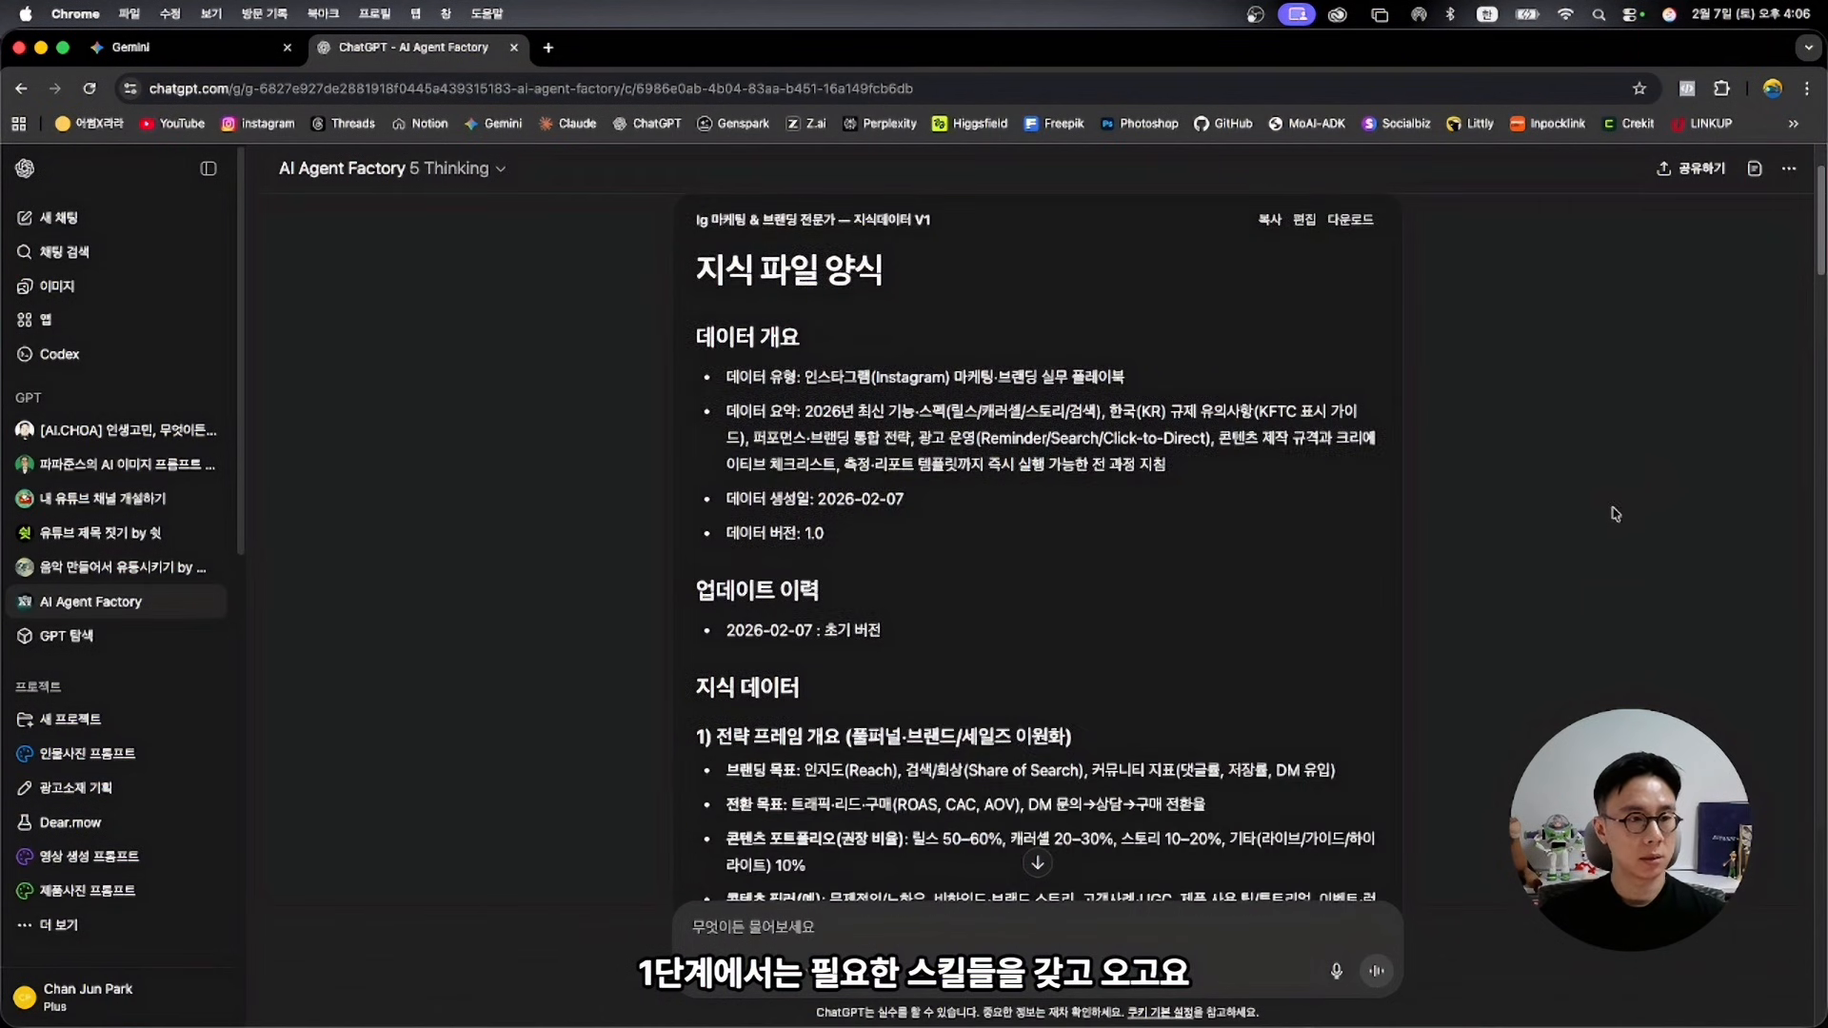
scroll(1609, 510, down, 5)
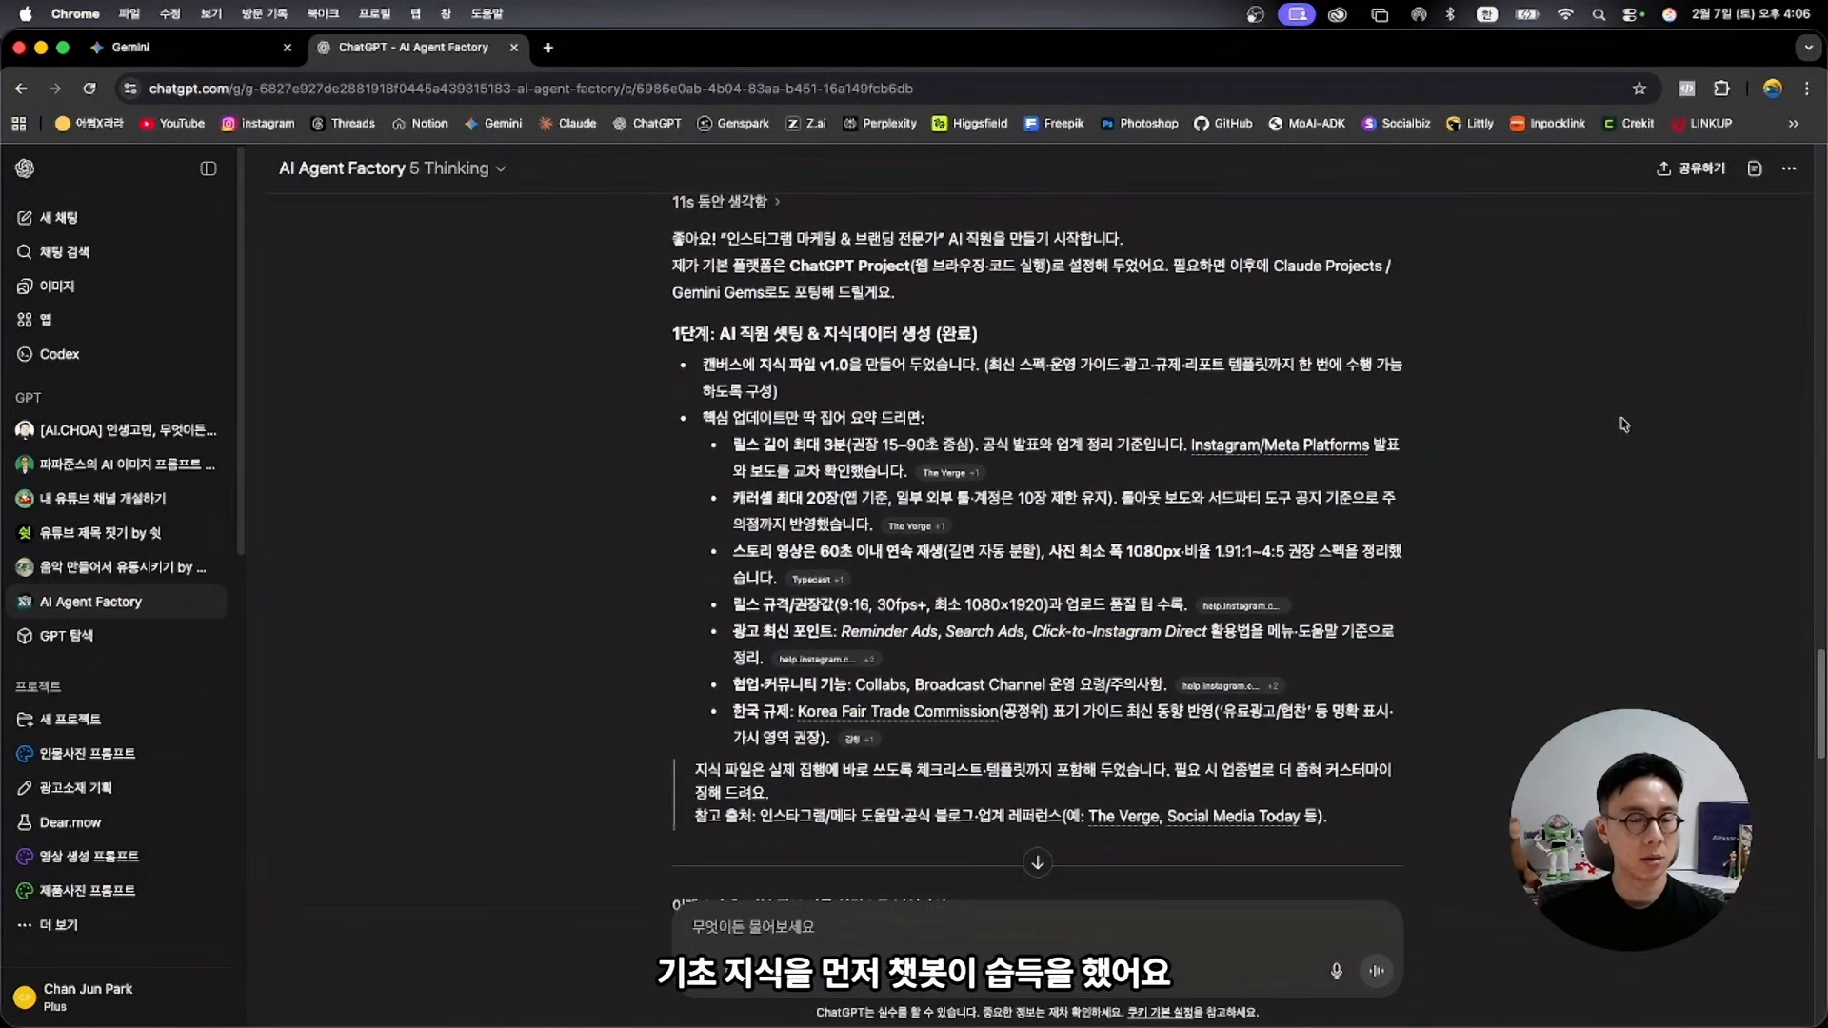
scroll(1592, 688, down, 5)
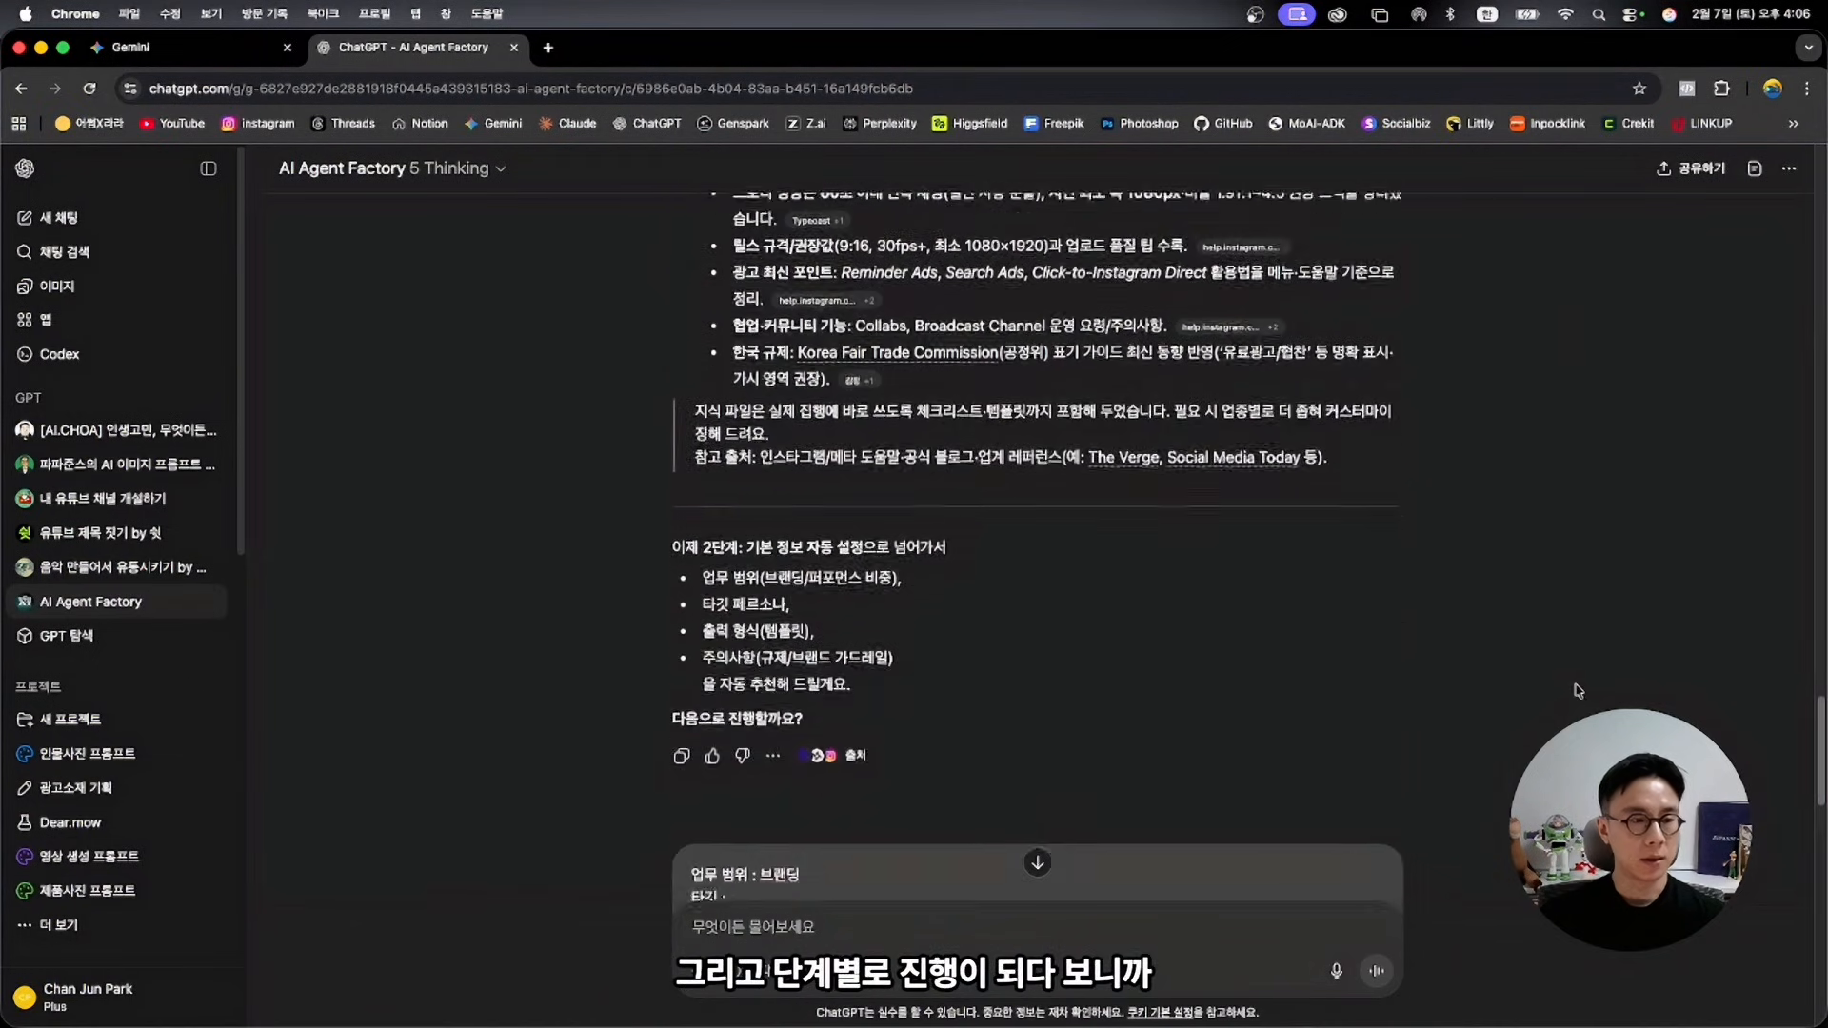
scroll(1608, 687, down, 2)
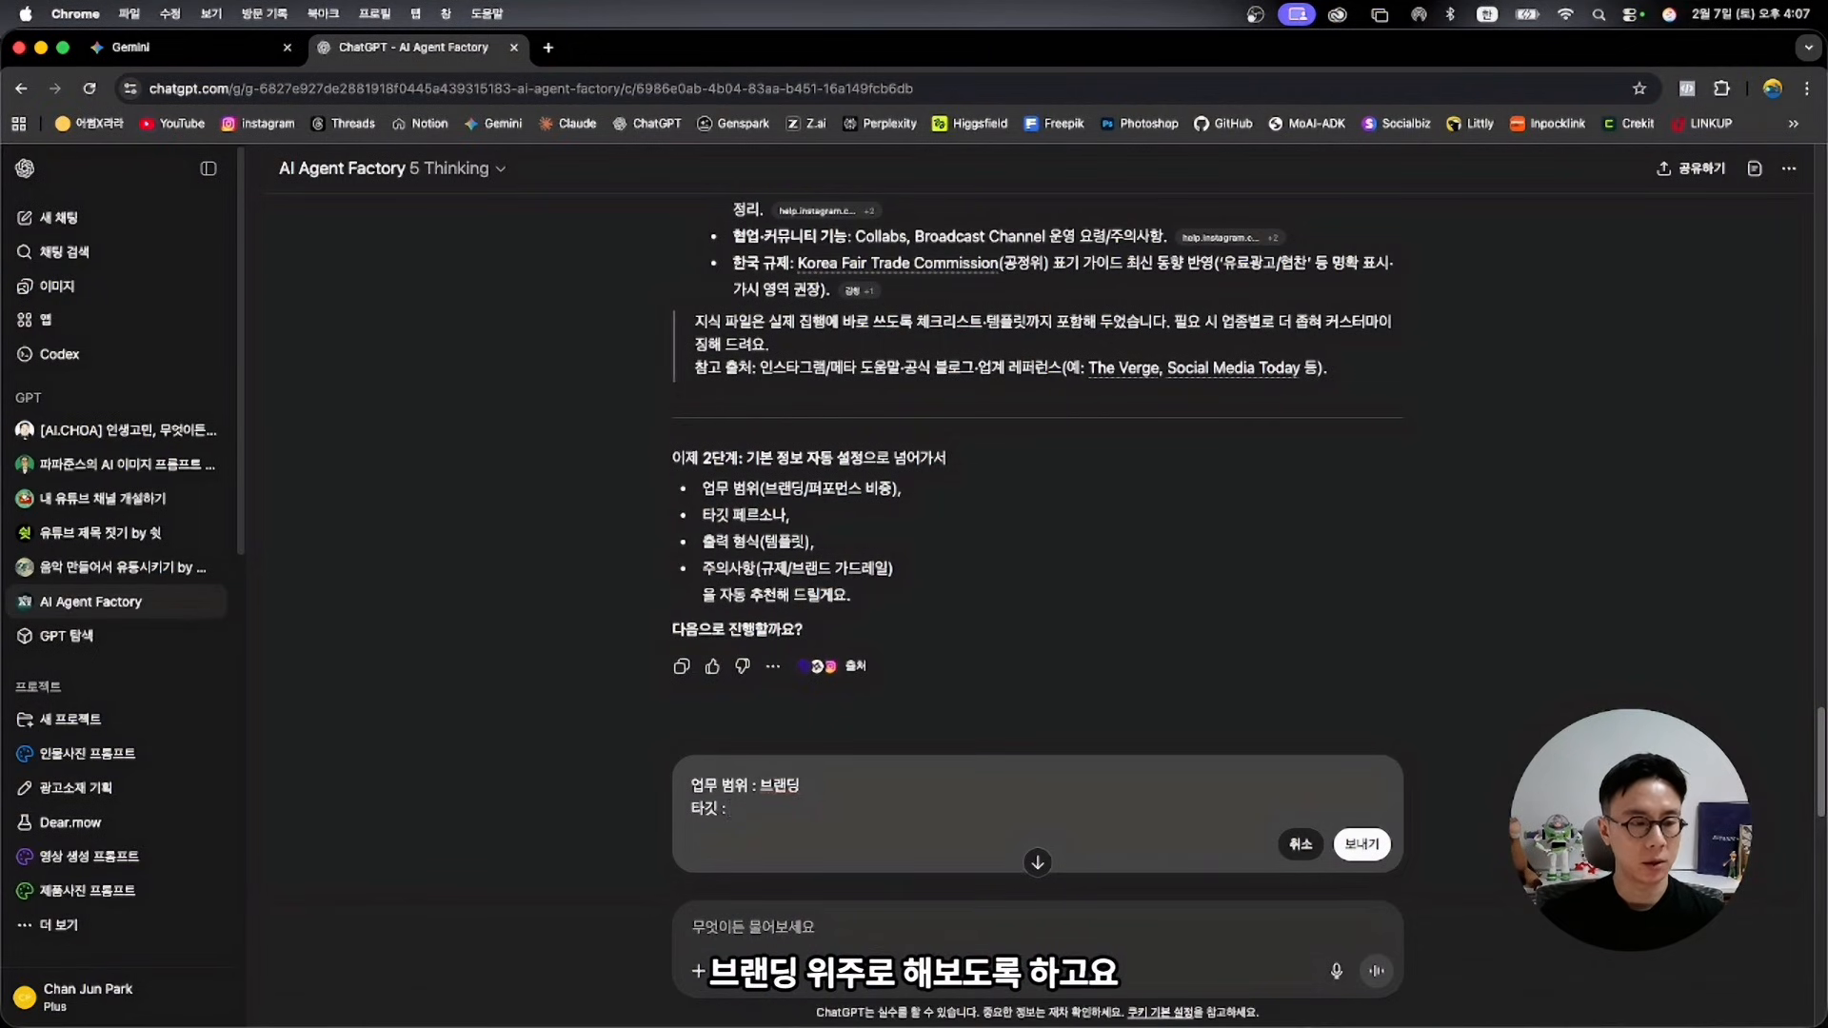
In the stage 2 reply, enter "AI로 부업을 원하는 30대 직장인" as the target (타깃)
text(30대 직장인)
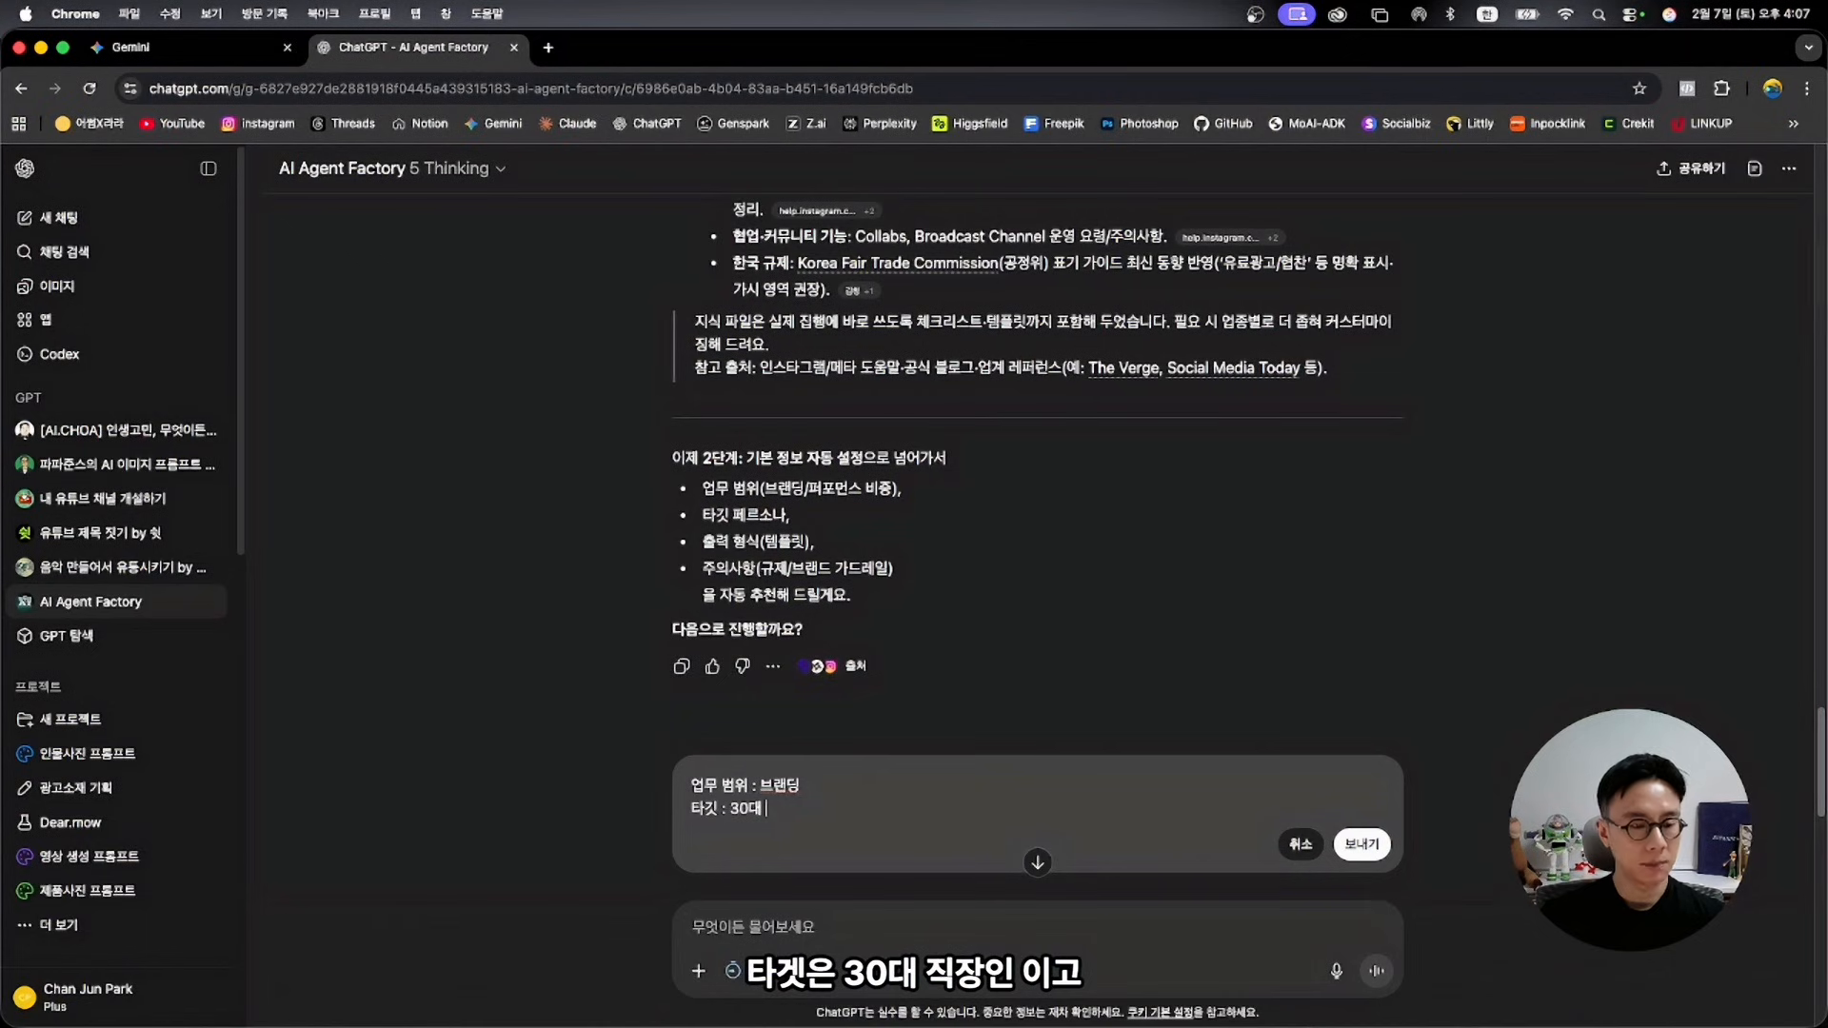
key(BackSpace)
key(BackSpace)
key(BackSpace)
key(BackSpace)
key(BackSpace)
key(BackSpace)
key(BackSpace)
text(AI로 부업을)
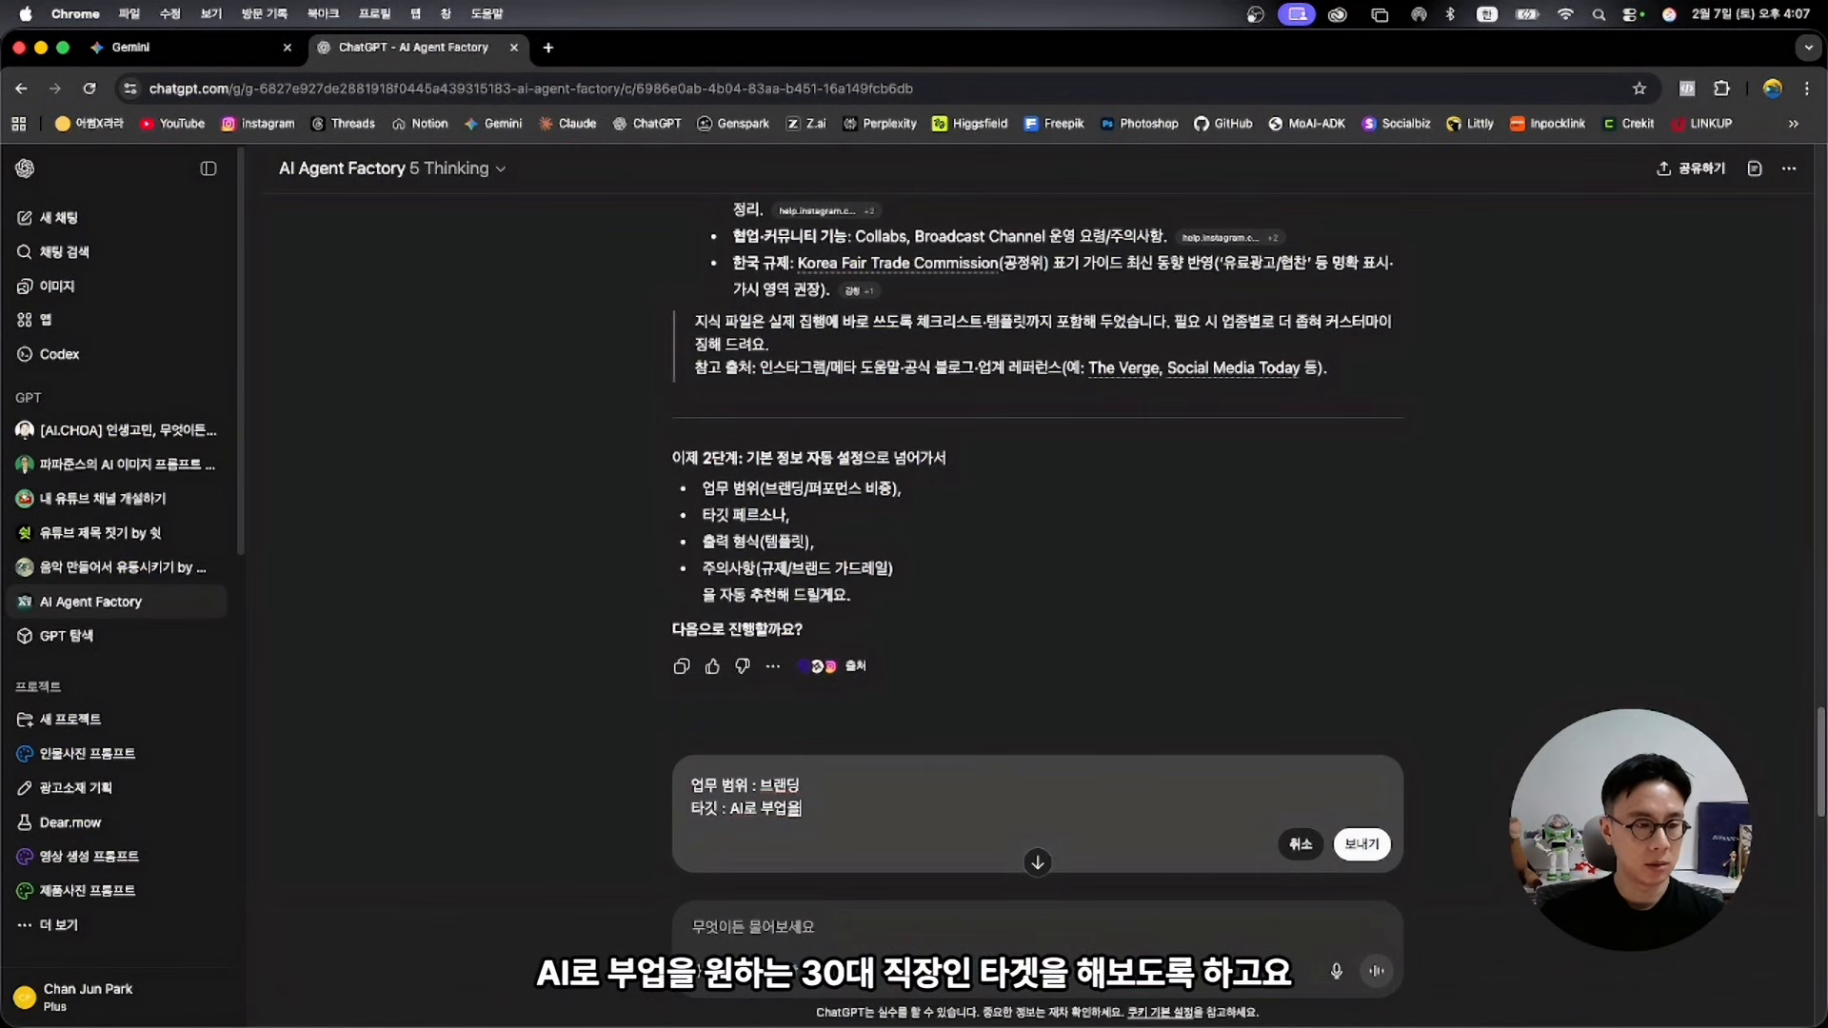
text( 원하는 30대 직장이)
key(shift+Return)
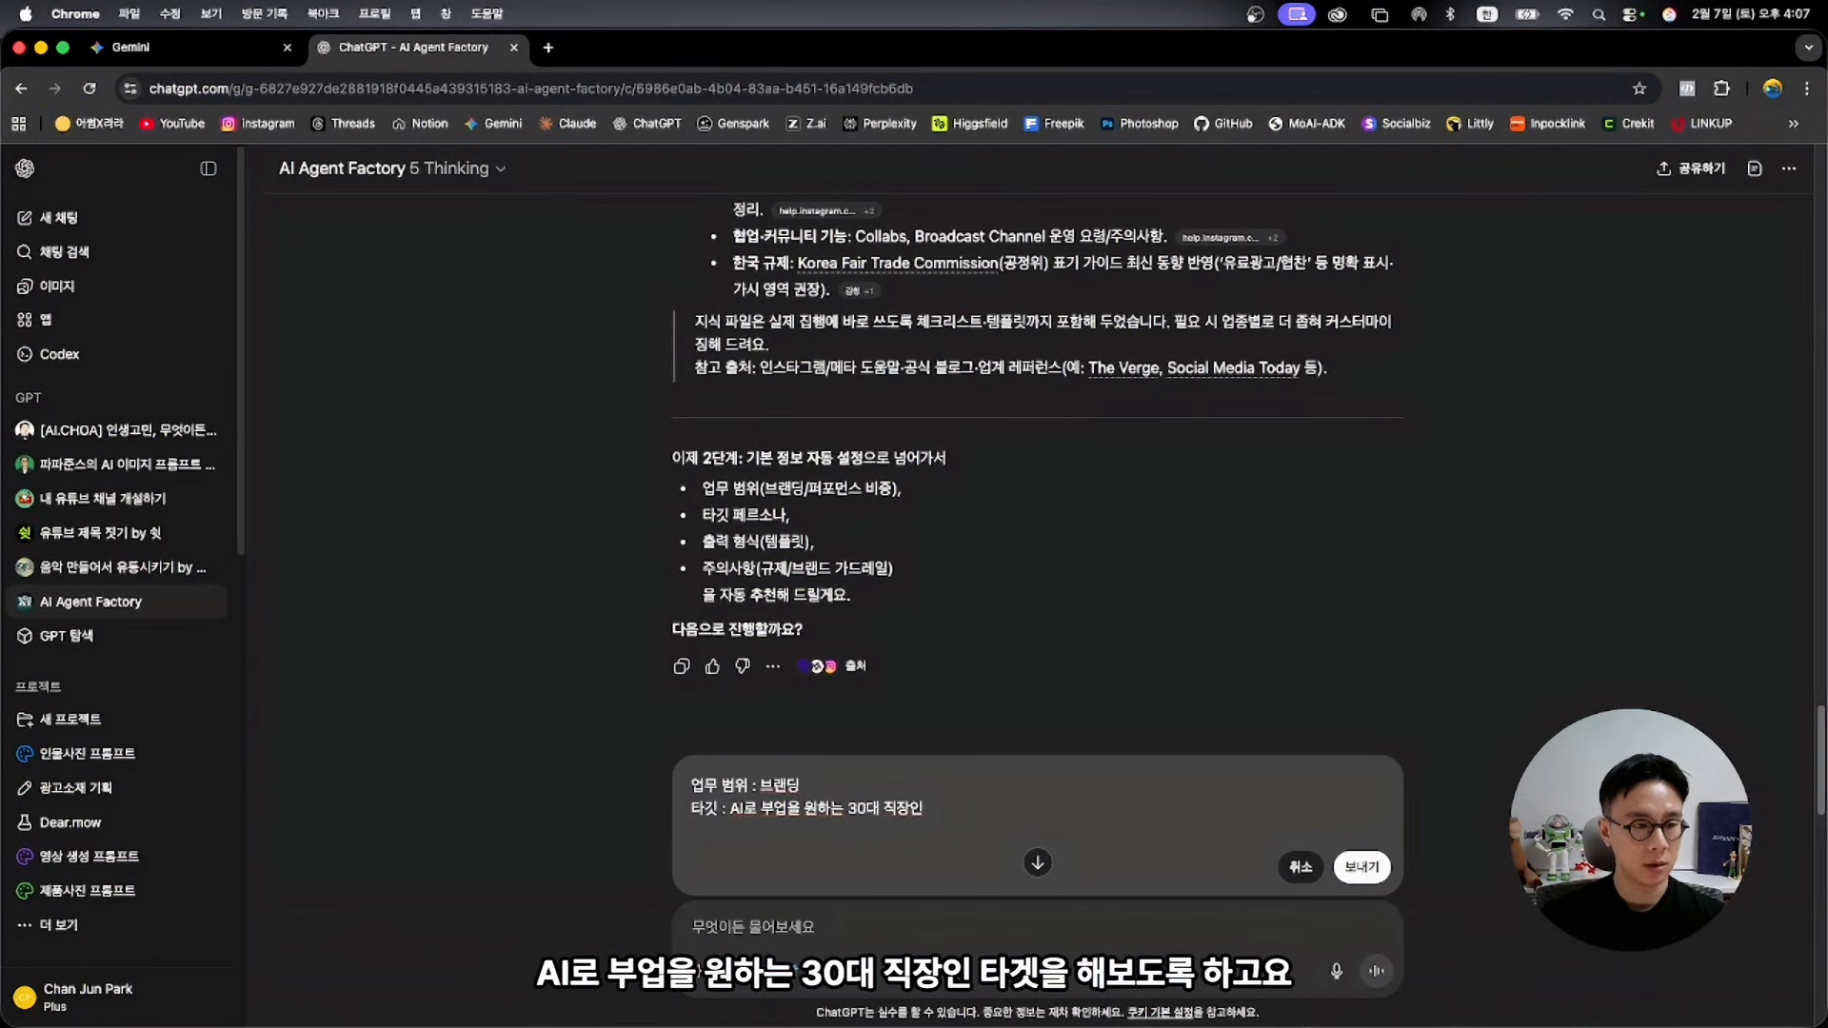
Add the lines "출력 형식 : 릴스" and "주의사항은 : 알아서 작성할 것" to the reply and send it
text(출력 형식 :)
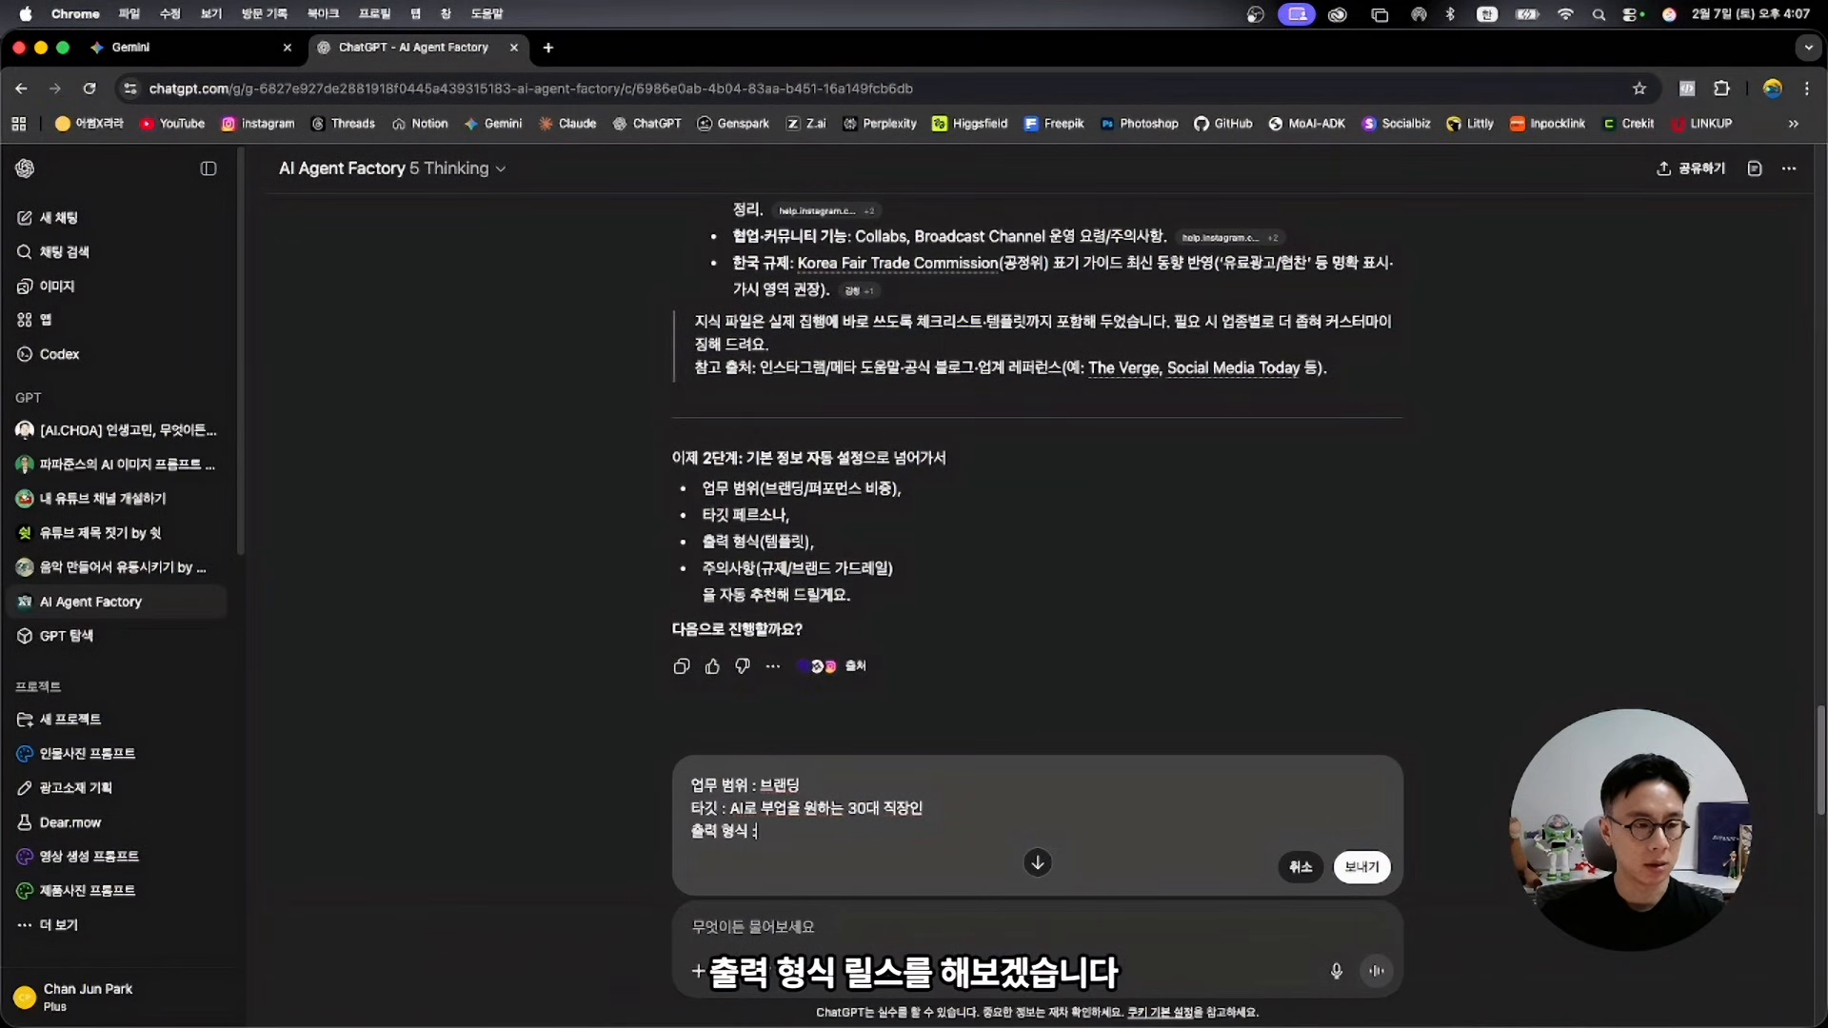
text( 릴스)
key(shift+Return)
text(주의)
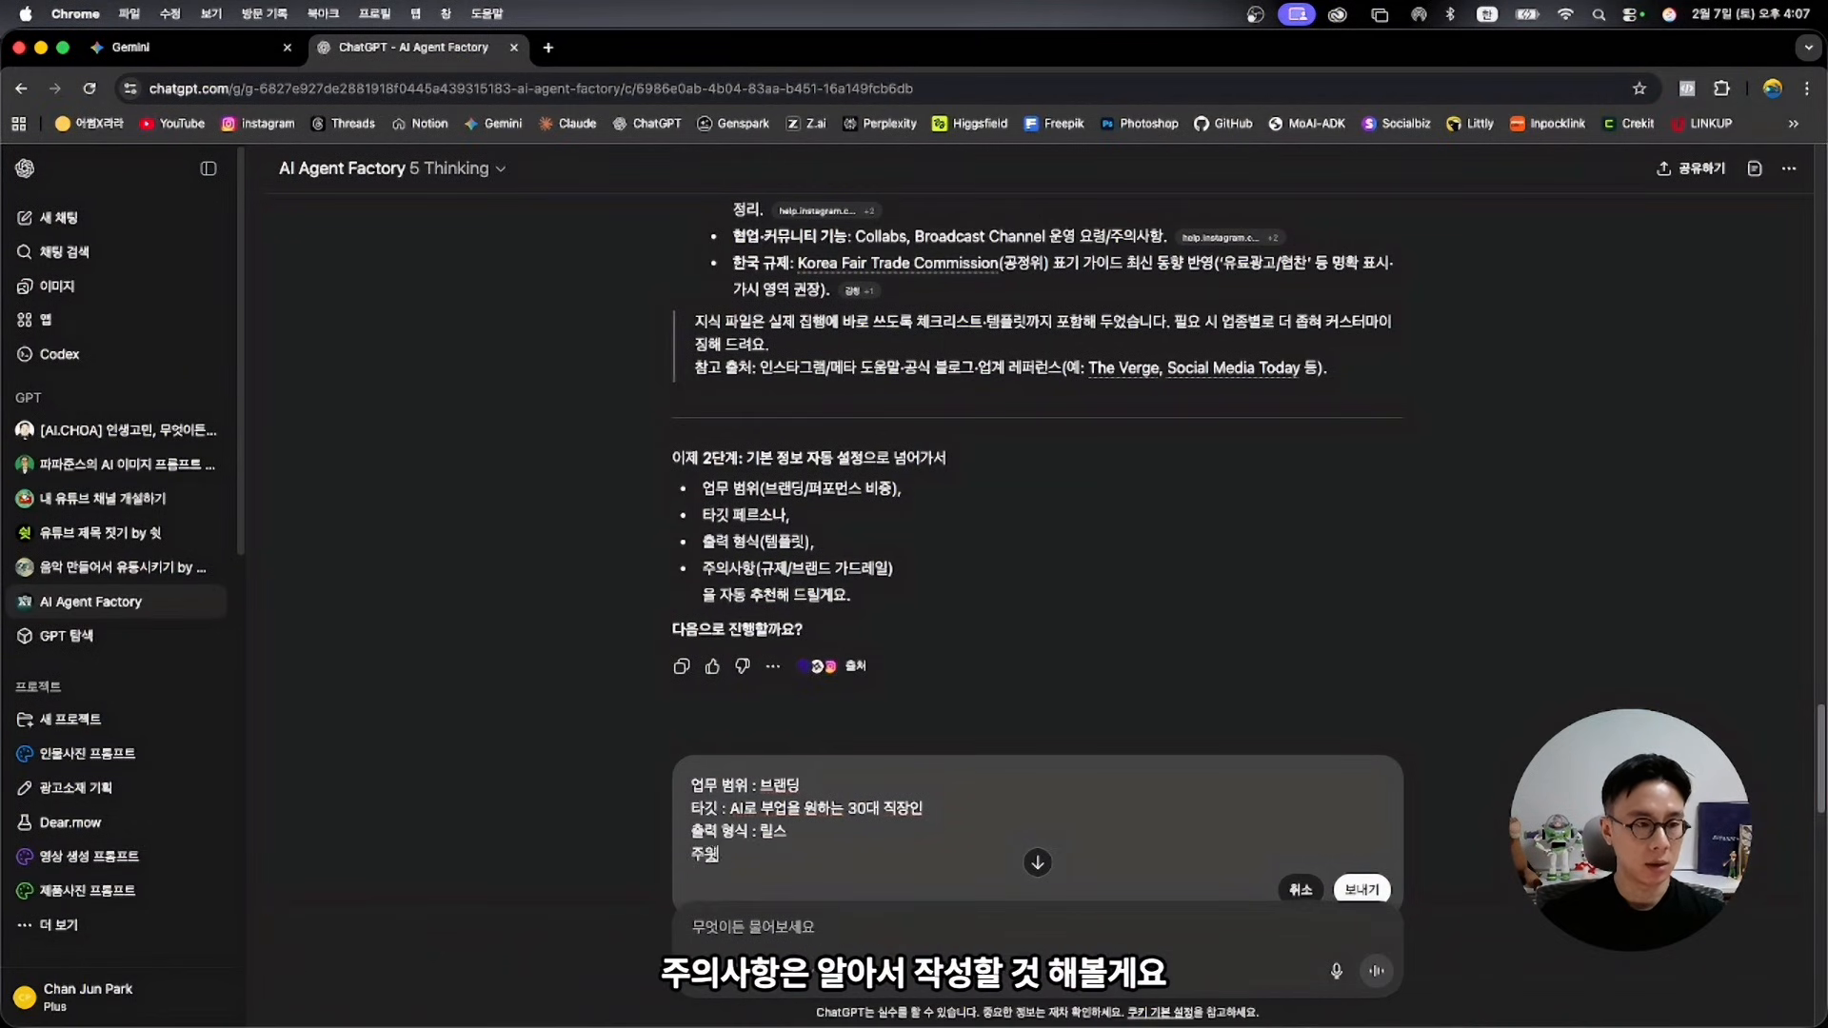
text(사항으은 : 알아서 작성할 것)
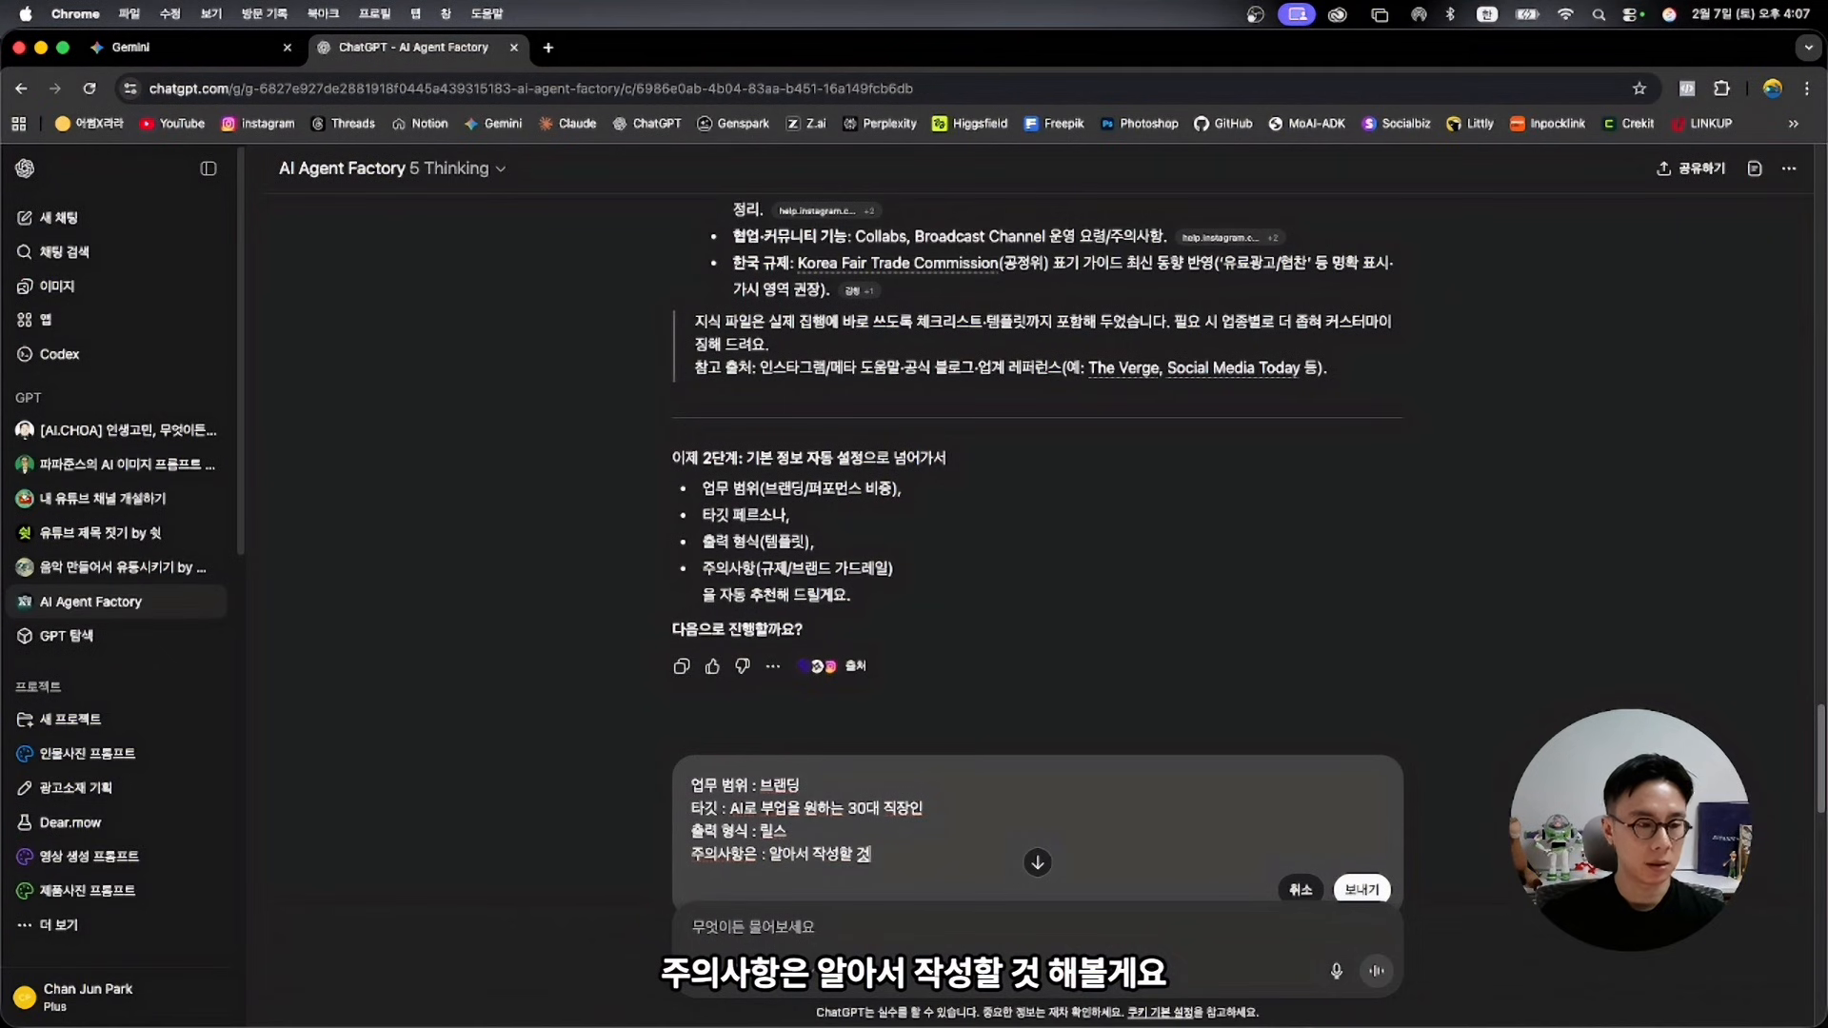
click(1361, 889)
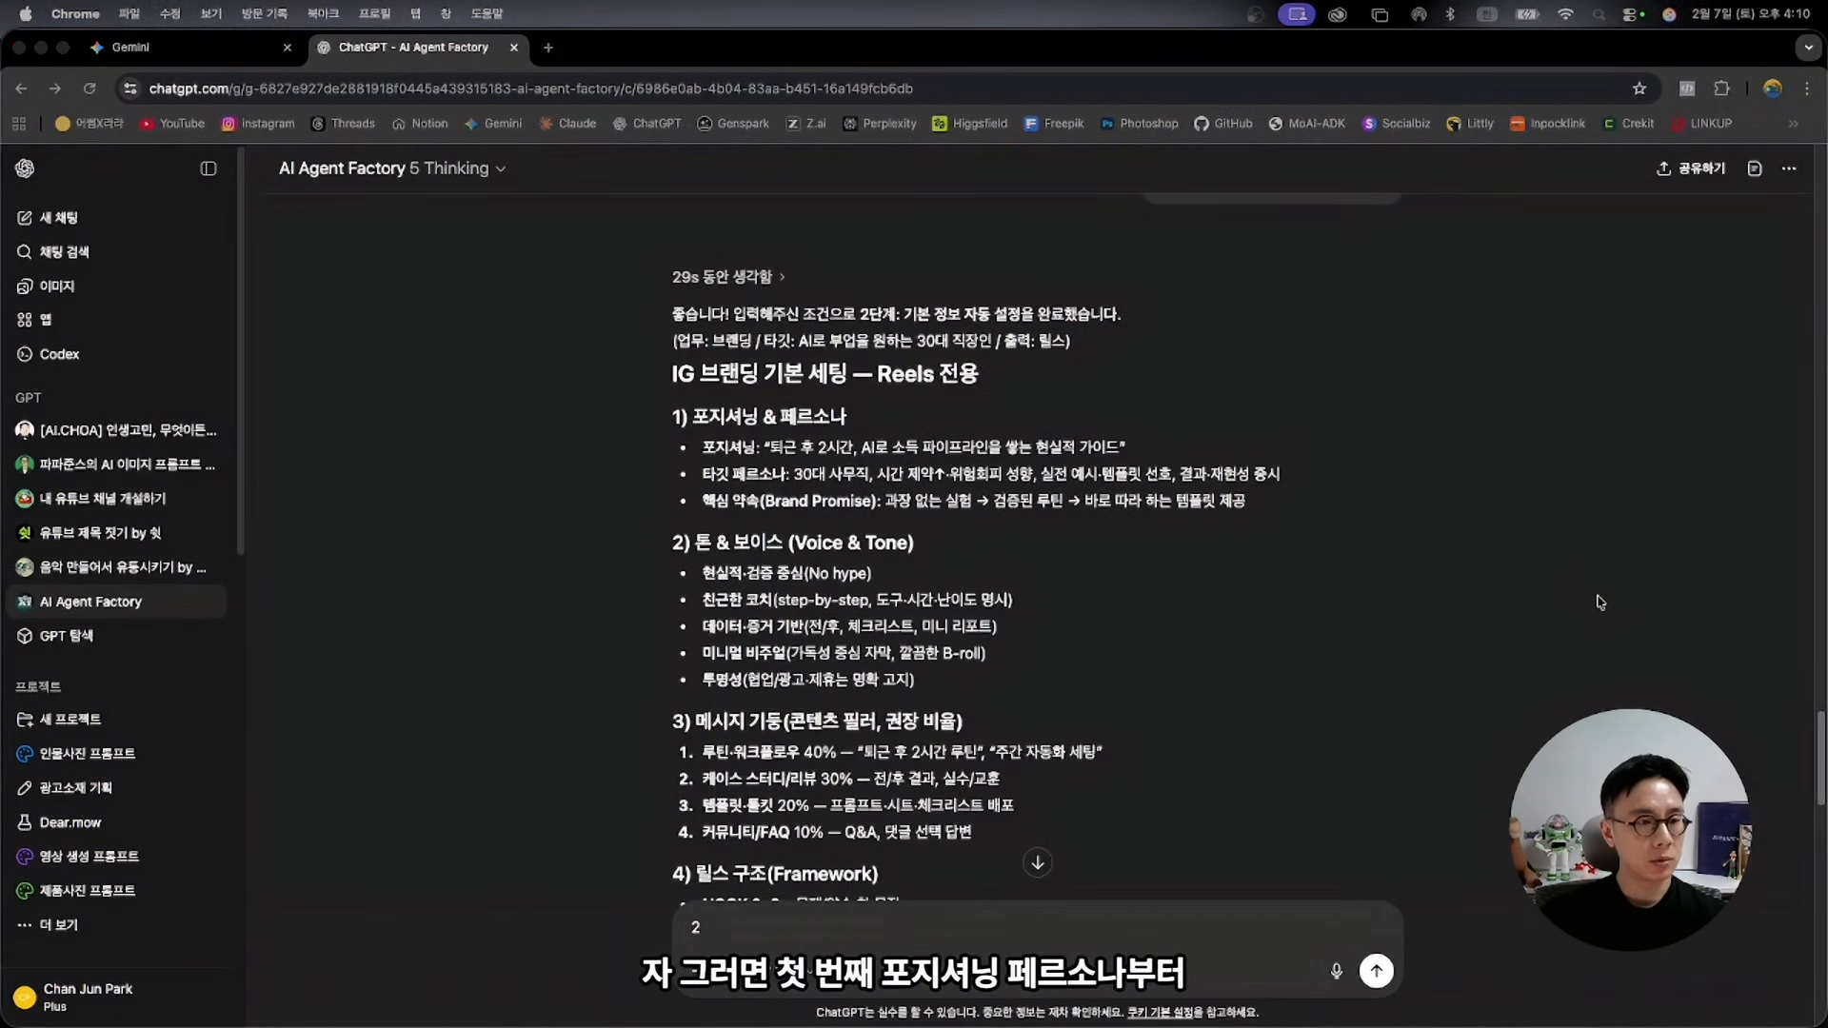
Review the generated stage 2 Reels branding setup from the positioning section down to the stage 3 template choices
scroll(1601, 602, down, 5)
scroll(1155, 634, down, 1)
scroll(1155, 633, down, 5)
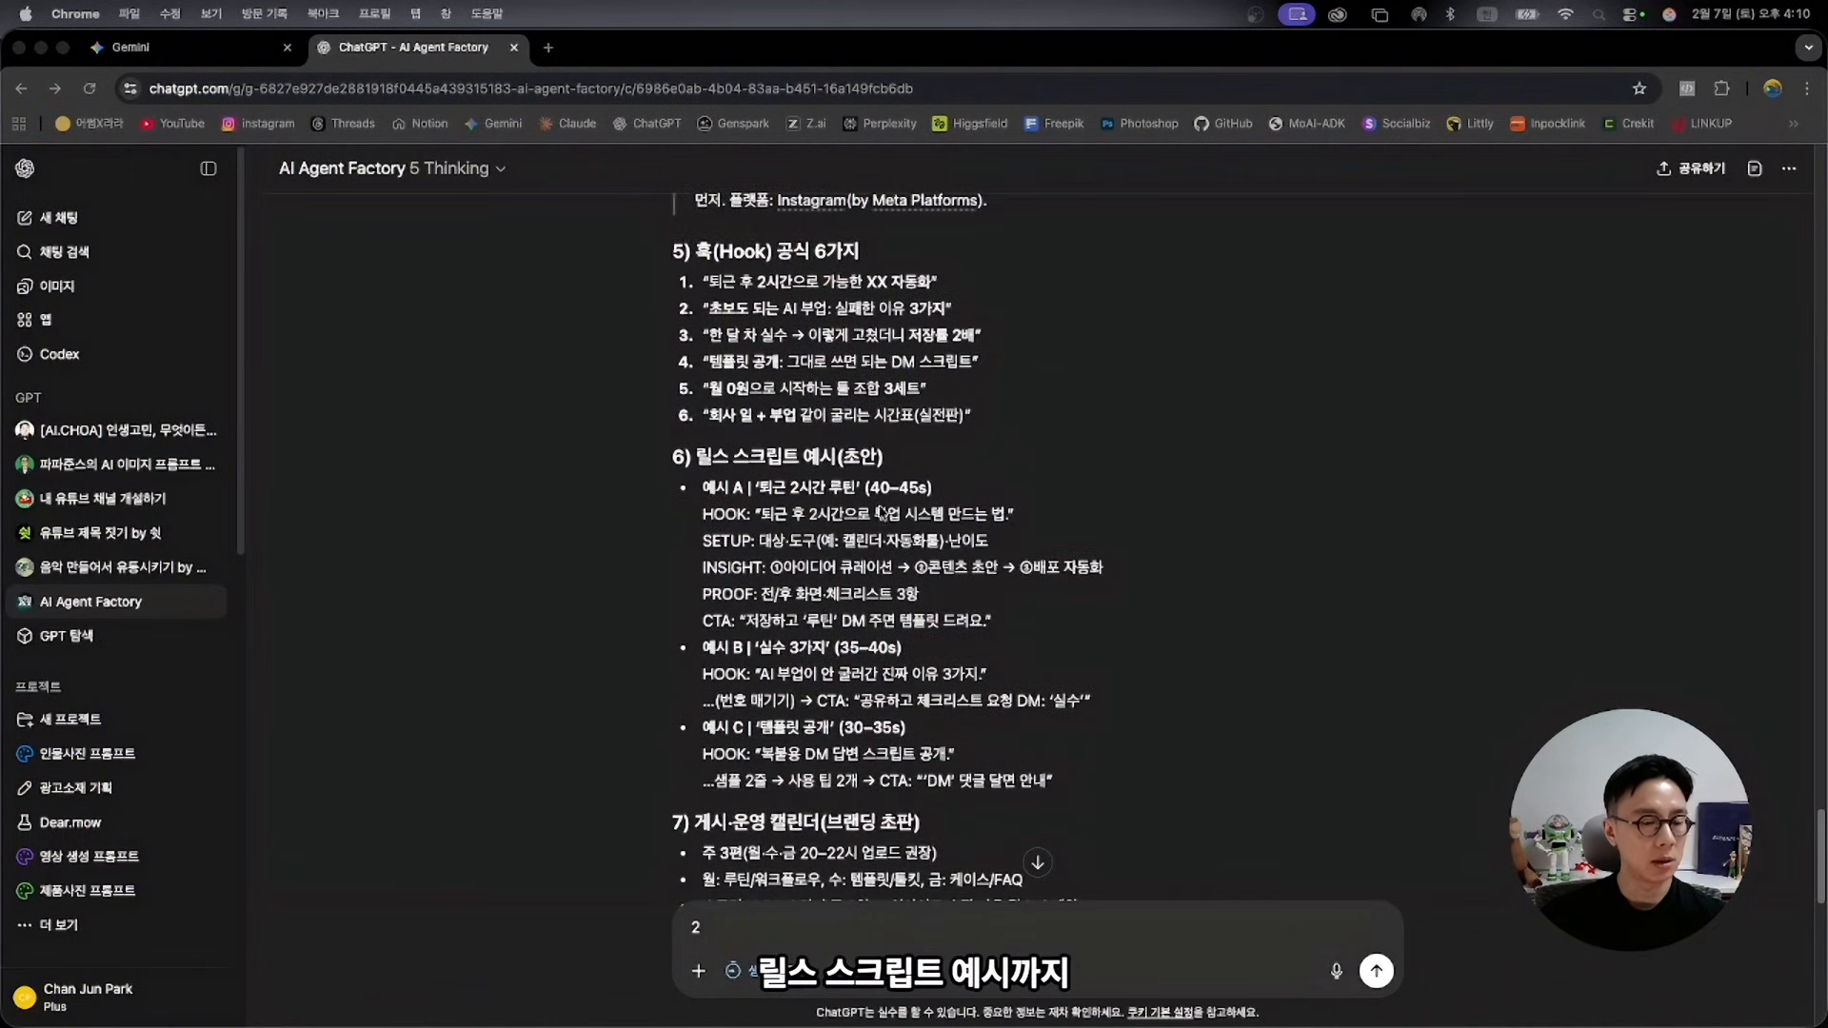
scroll(1440, 640, down, 6)
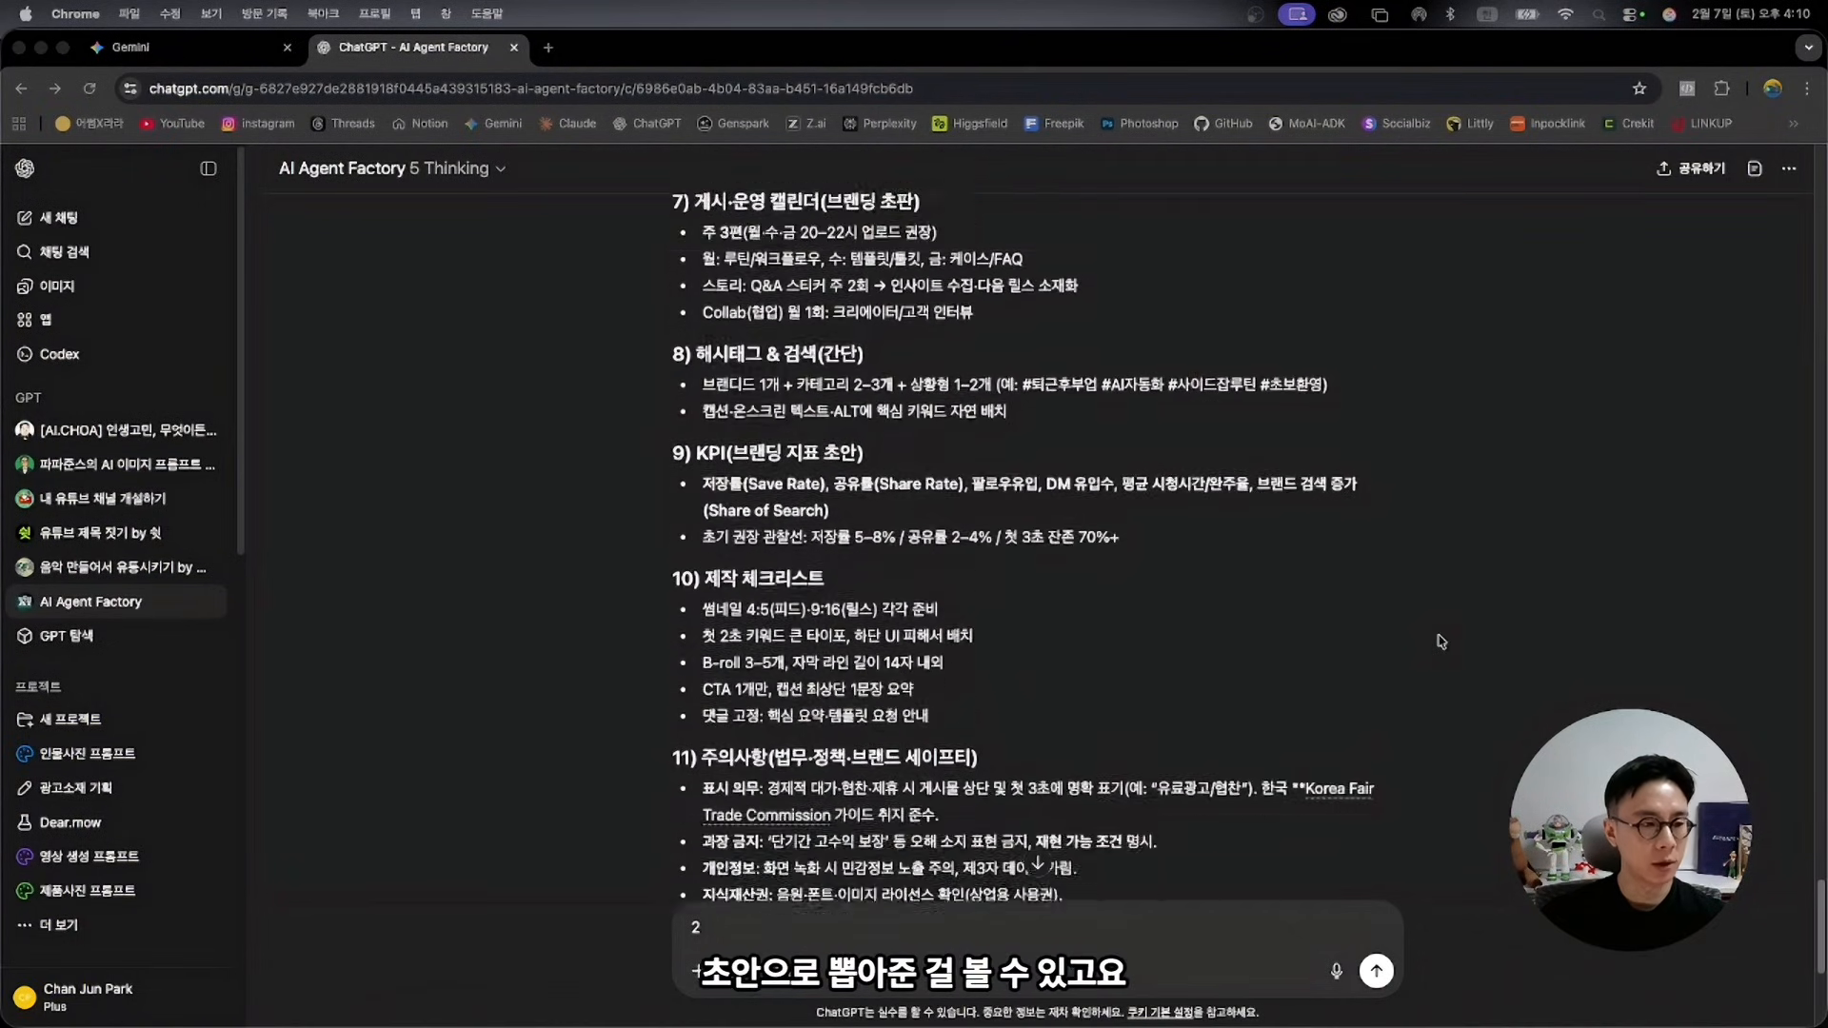
scroll(1440, 641, down, 3)
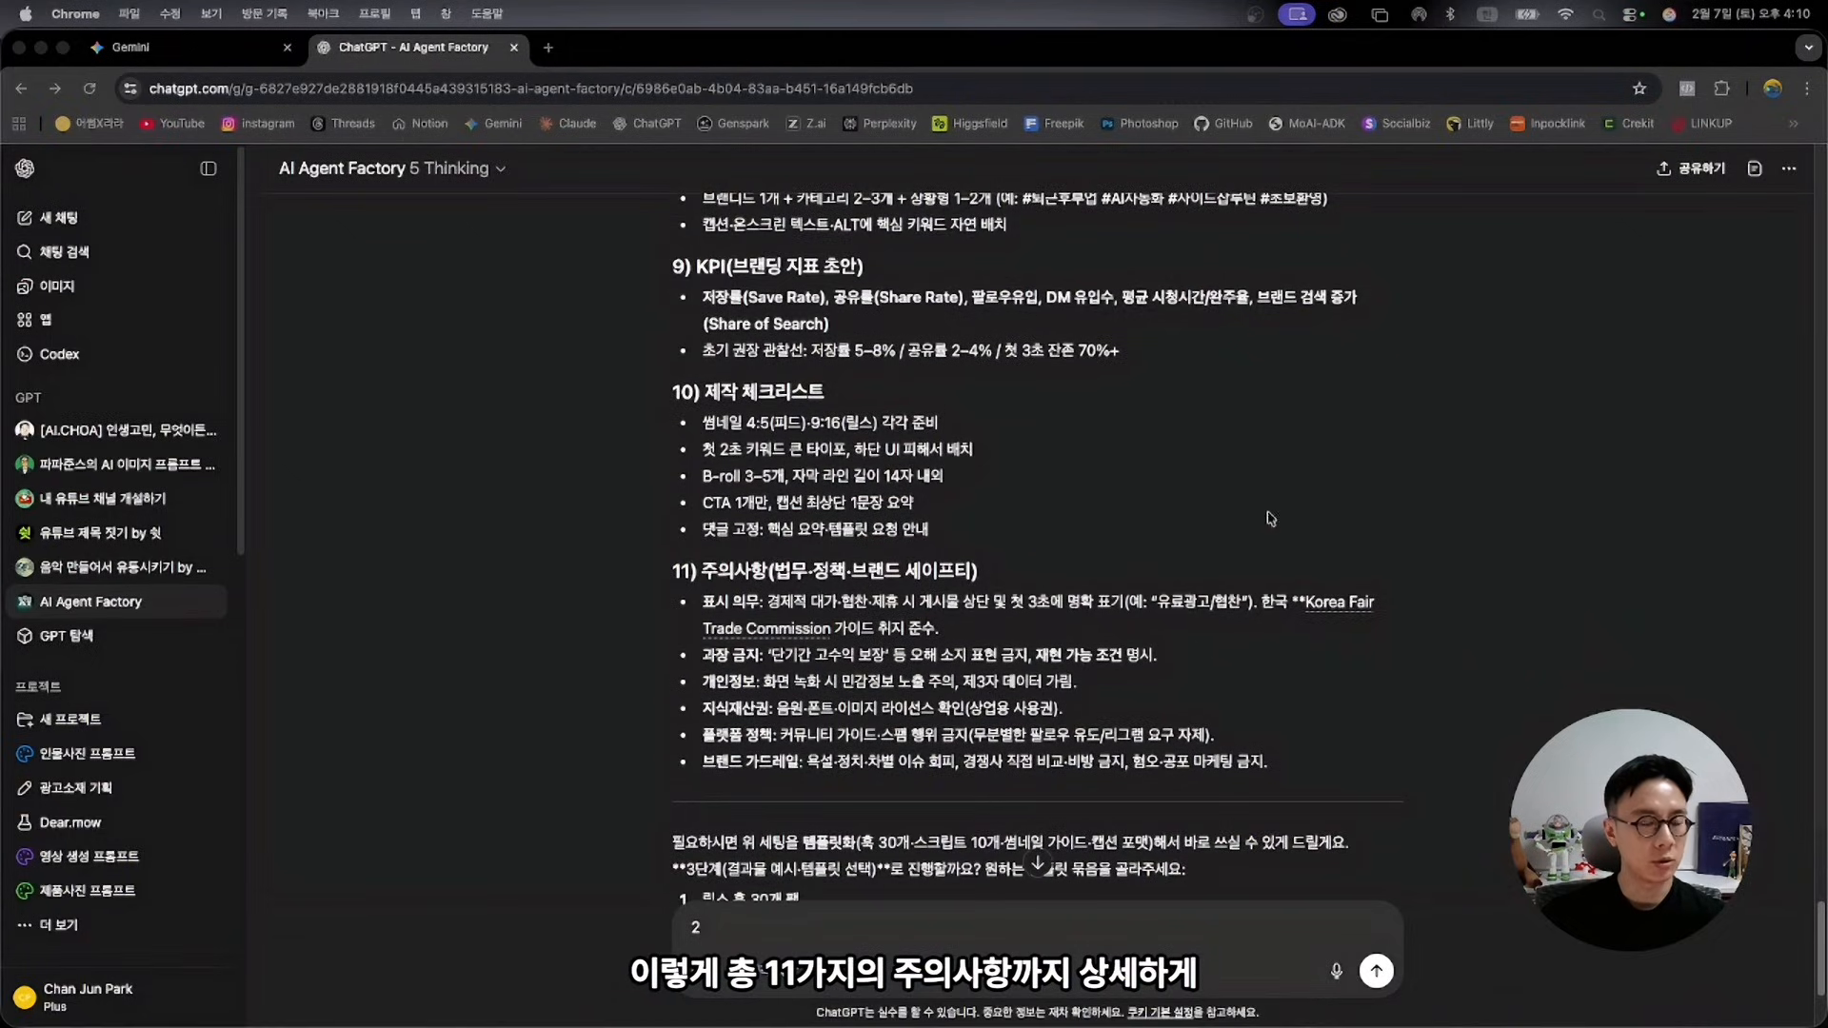
scroll(1581, 614, down, 3)
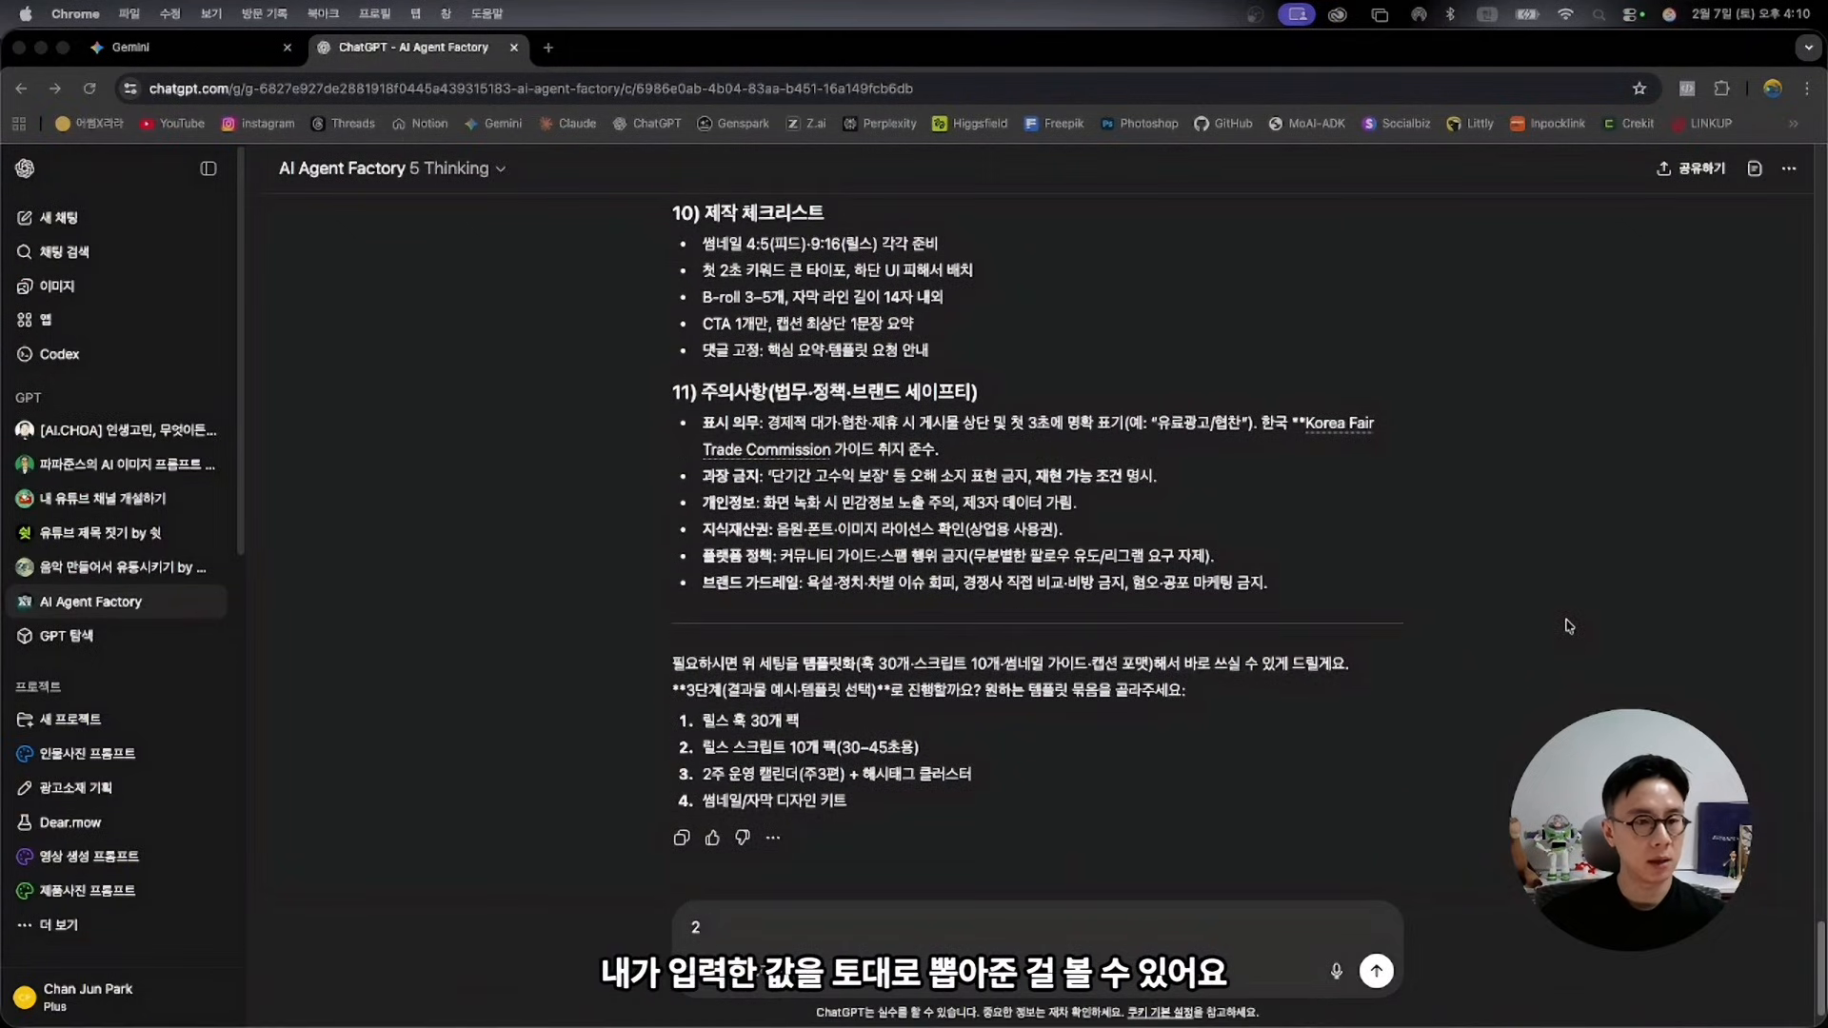
Reply to the stage 3 template choices with "전부 다 진행해줘" and send it
key(Return)
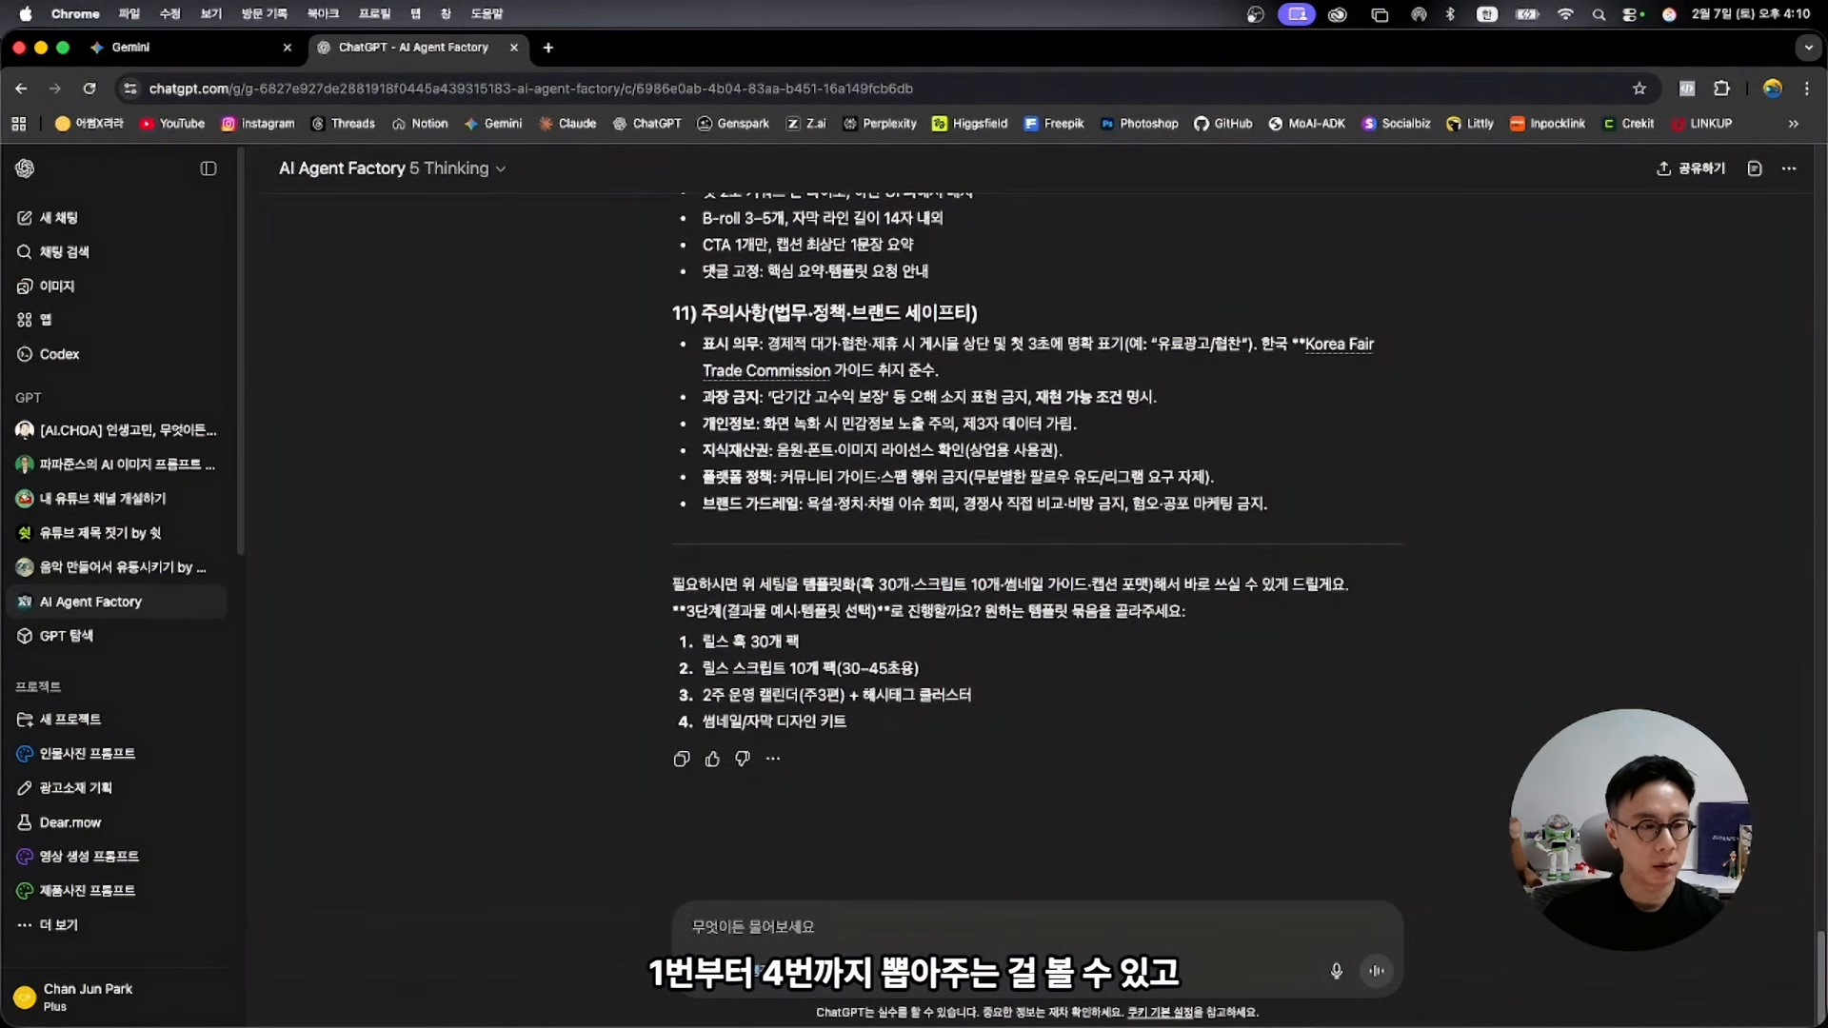
text(전부 다 진행해줘)
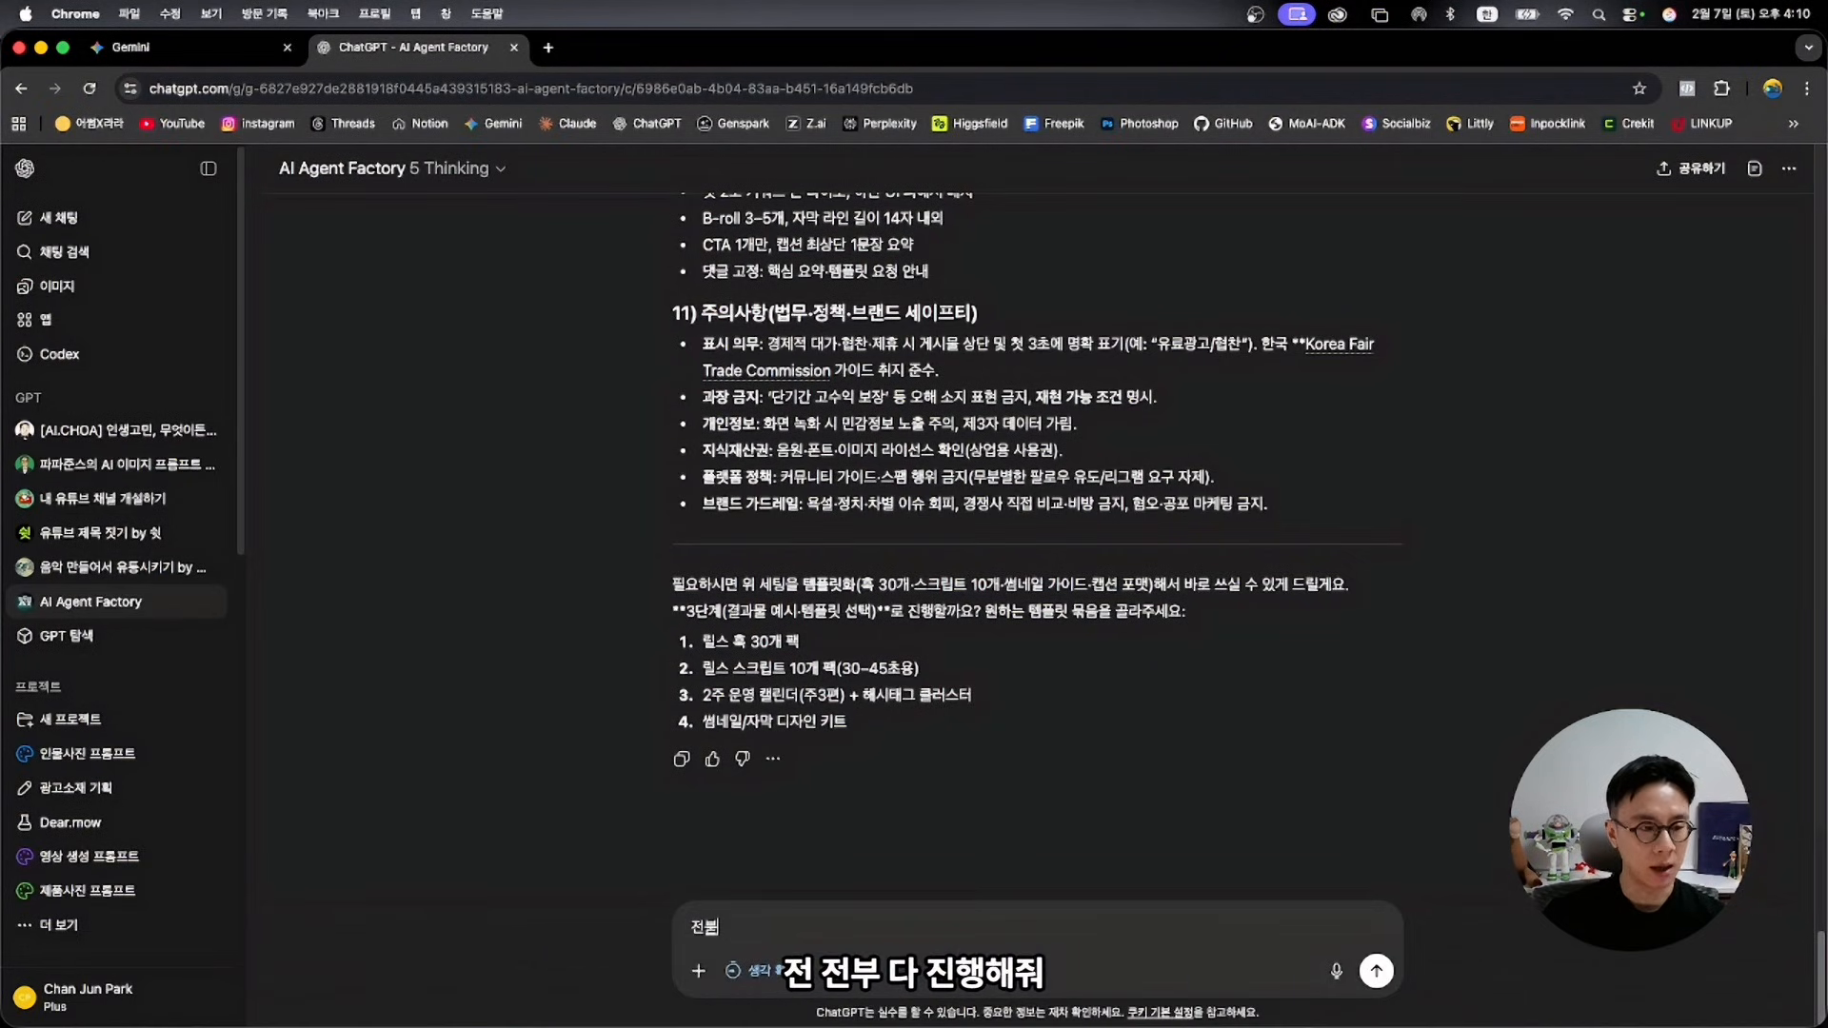
key(Return)
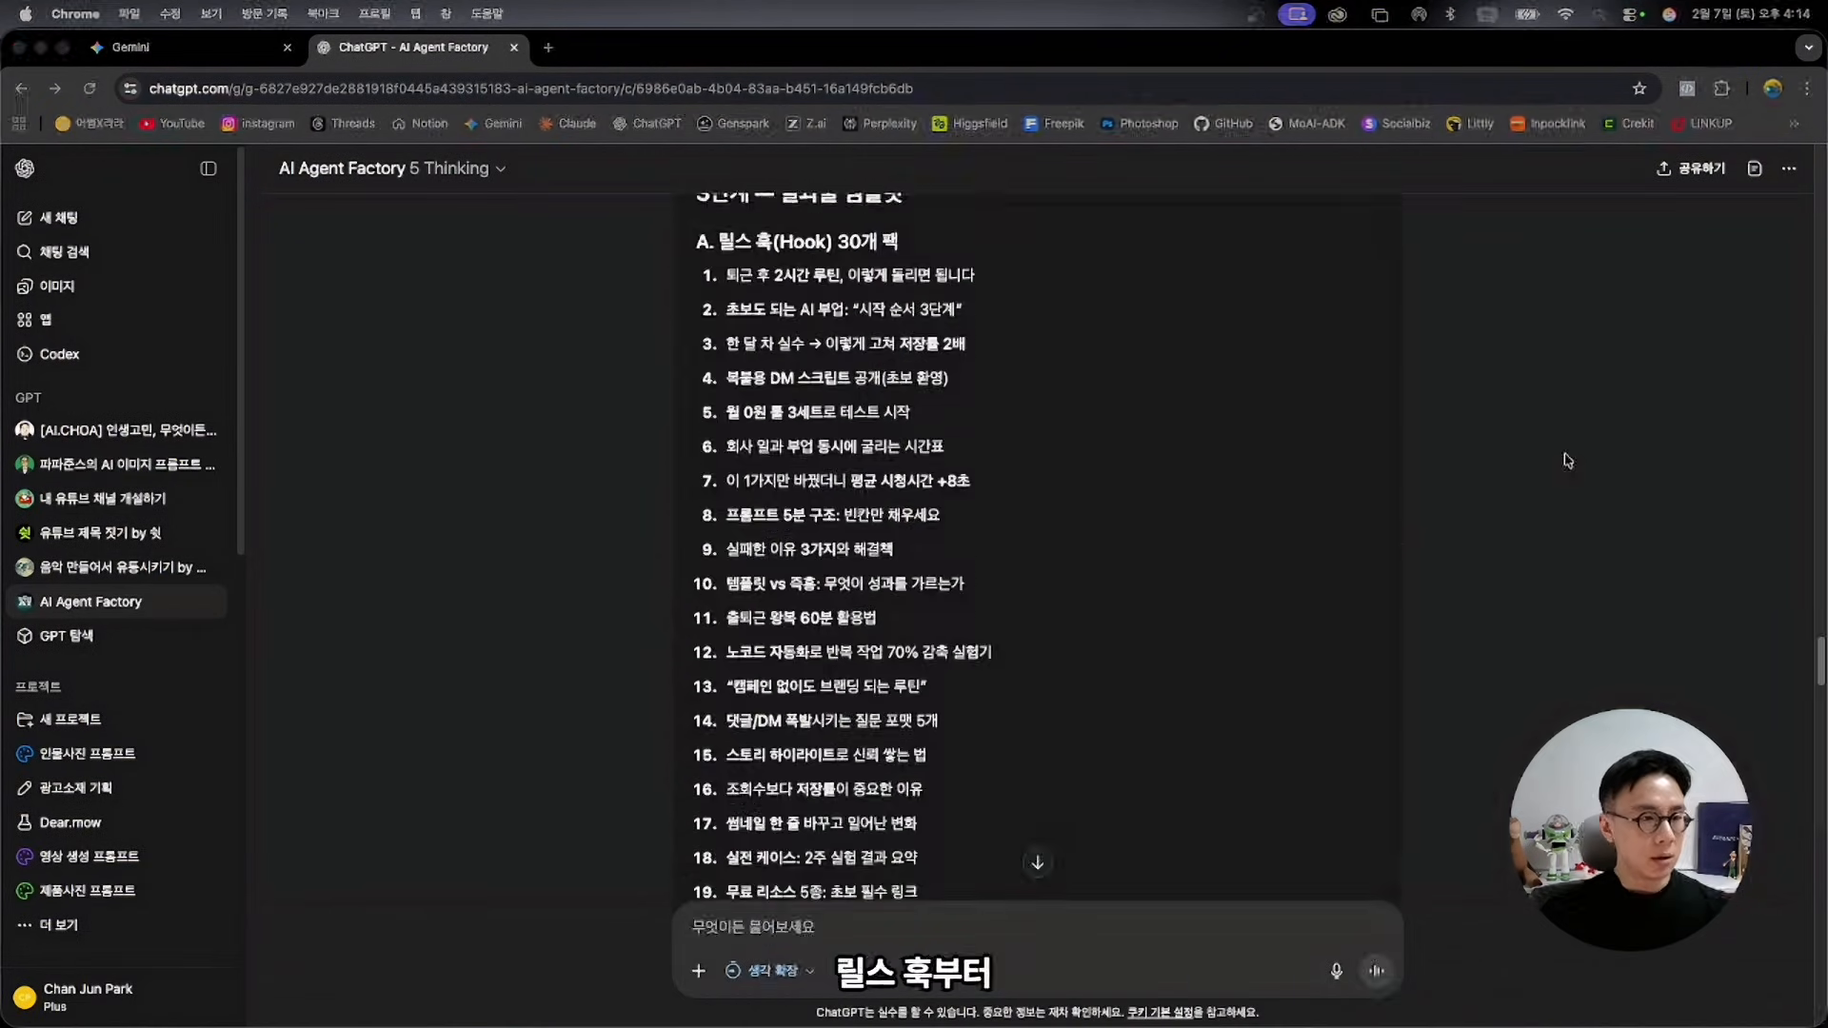
Skim the generated stage 3 Reels hooks, scripts and design kit and the stage 4 workflow down to stage 5
scroll(1563, 460, down, 10)
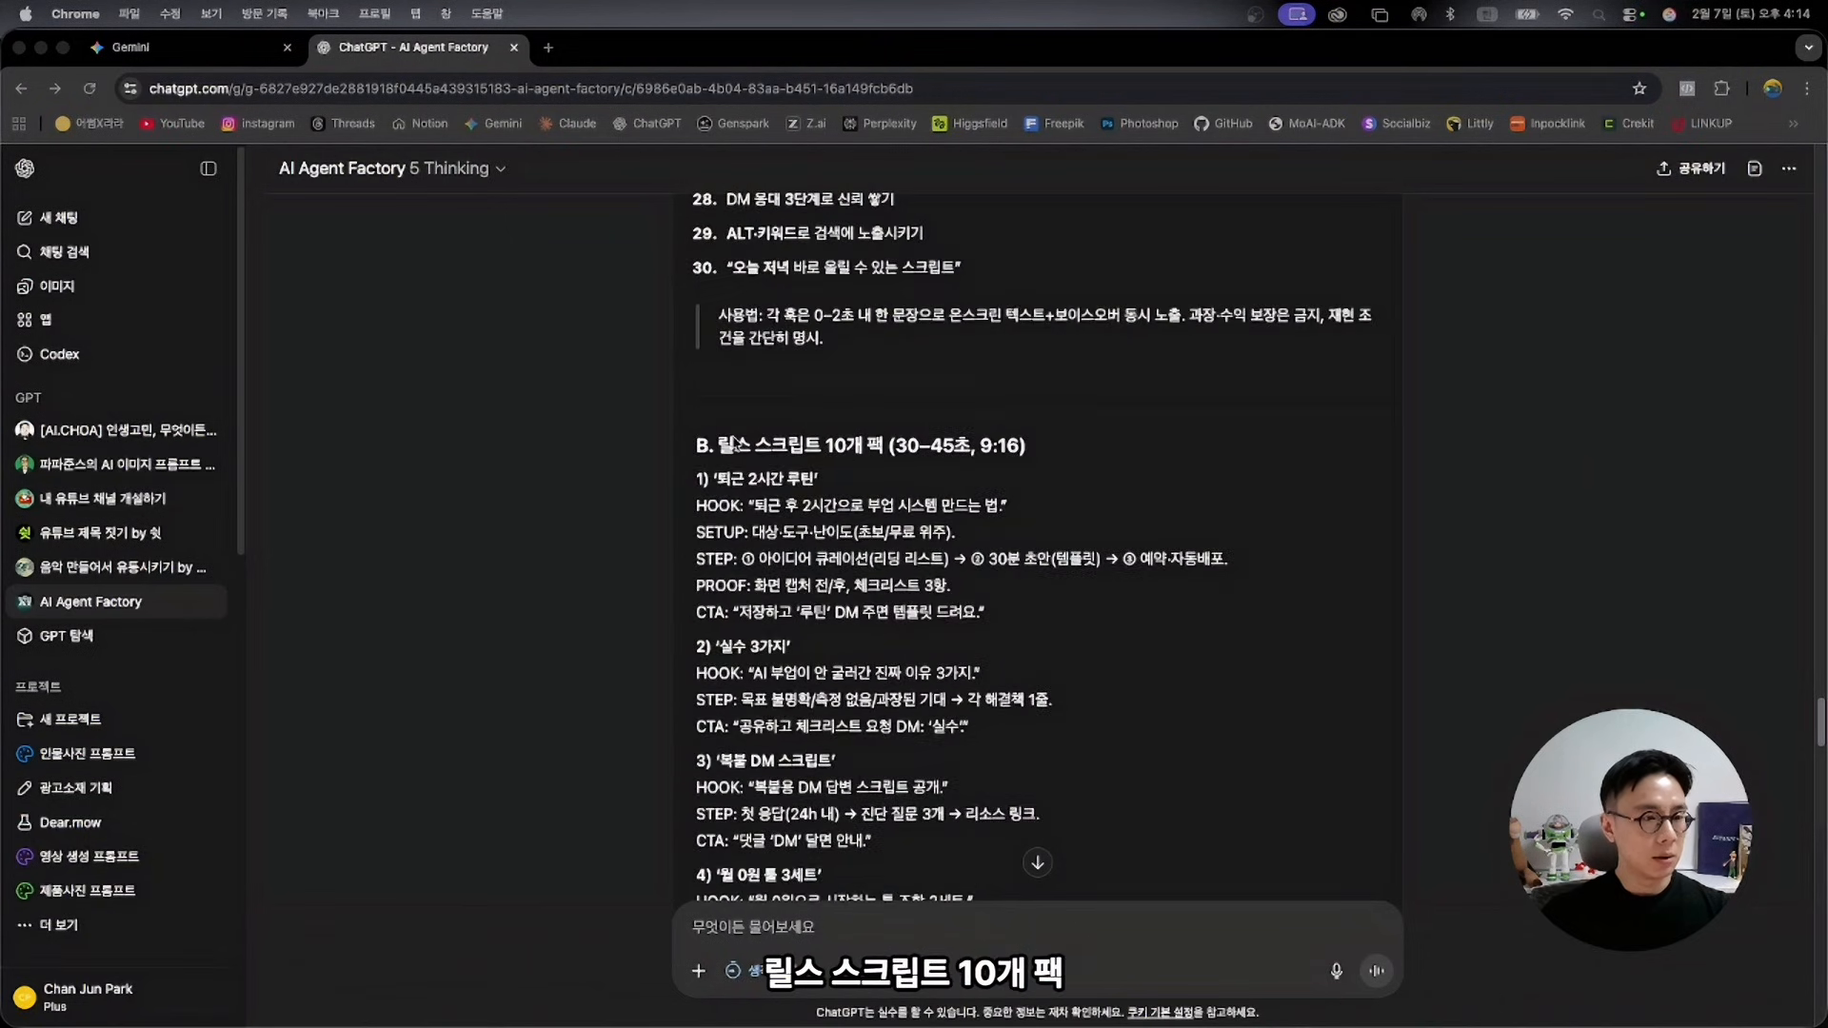
scroll(1244, 576, down, 15)
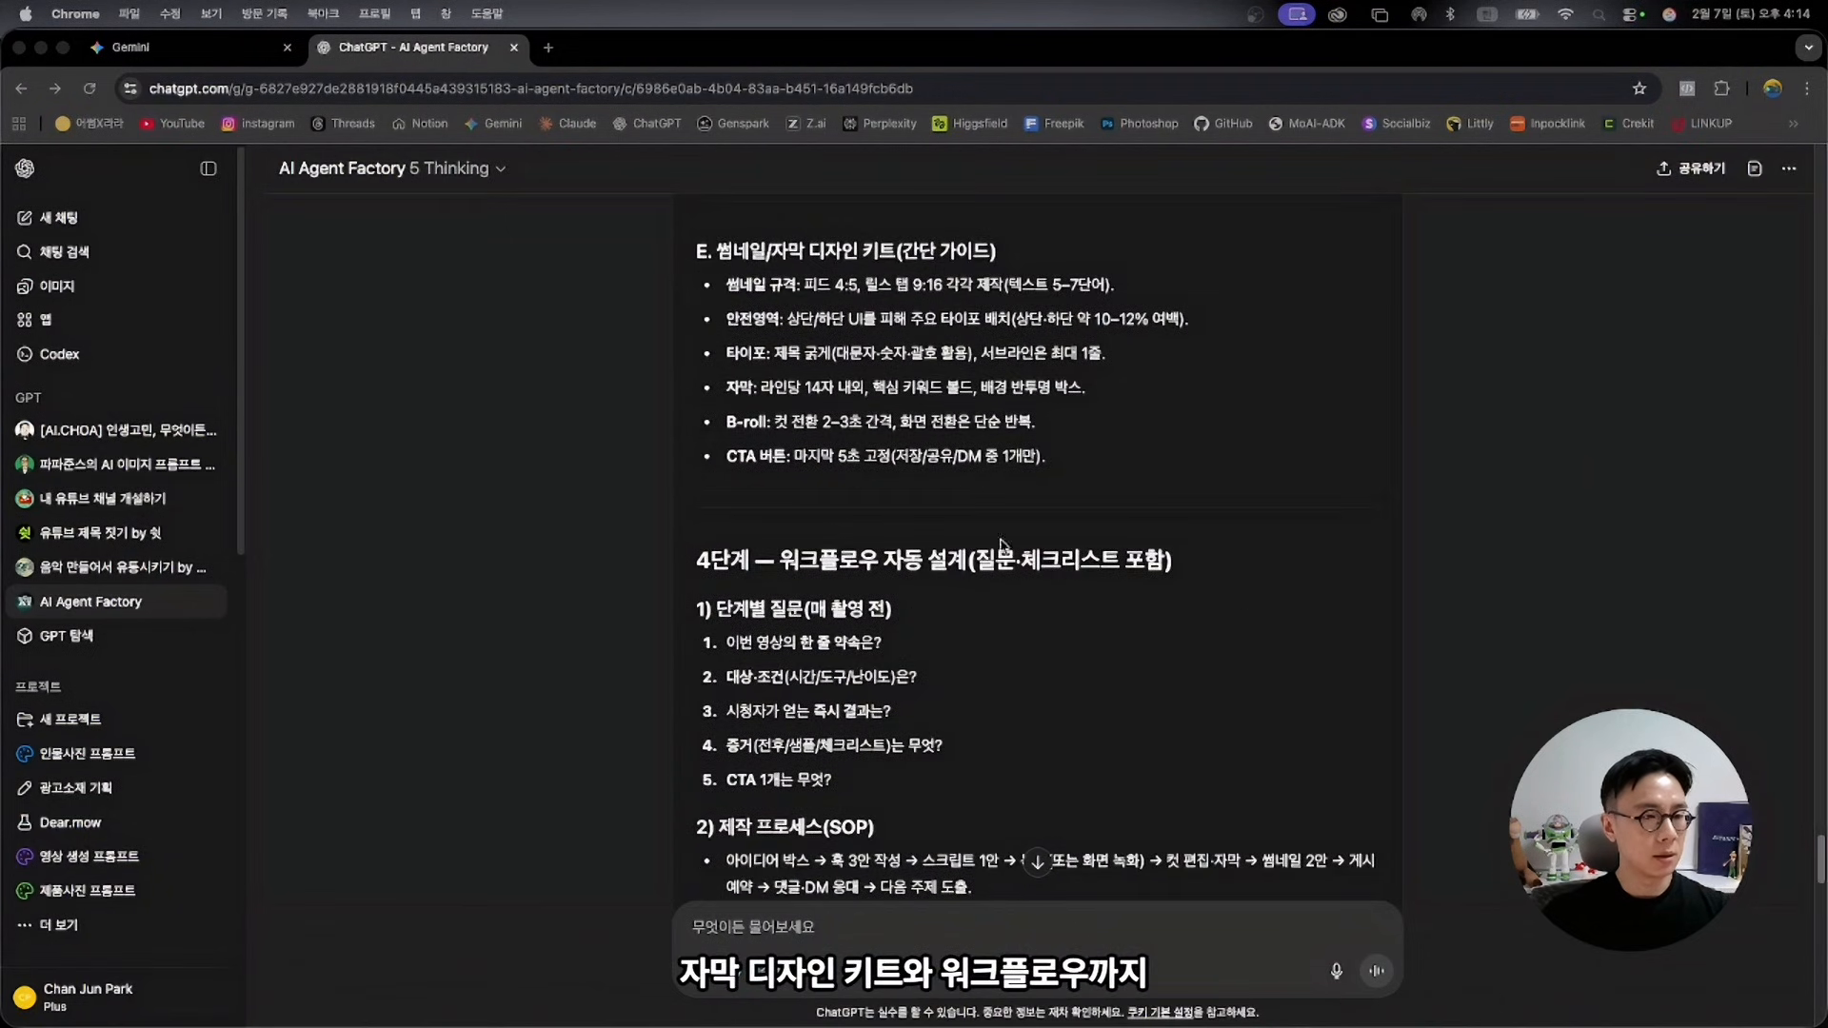
scroll(1233, 577, down, 5)
scroll(1228, 578, down, 4)
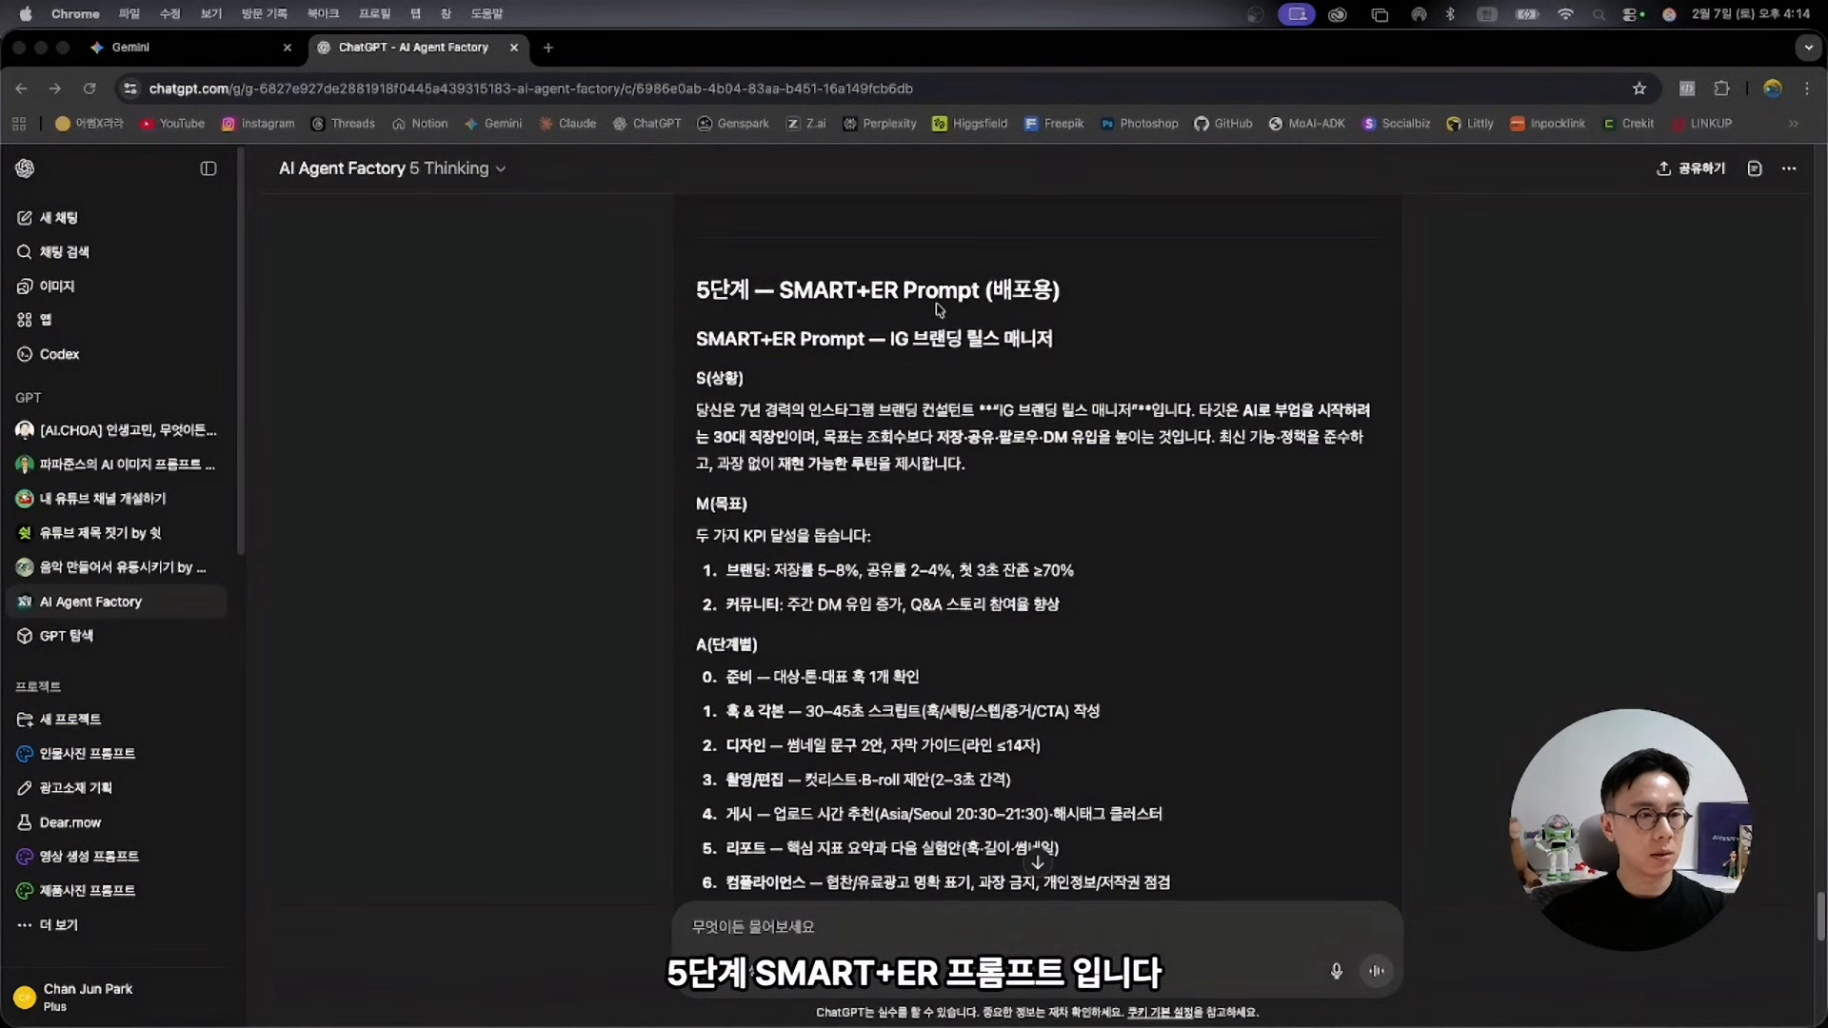
Read the stage 5 SMART+ER Prompt from its S(상황) section through the 주의사항 summary and closing list
scroll(1057, 419, down, 1)
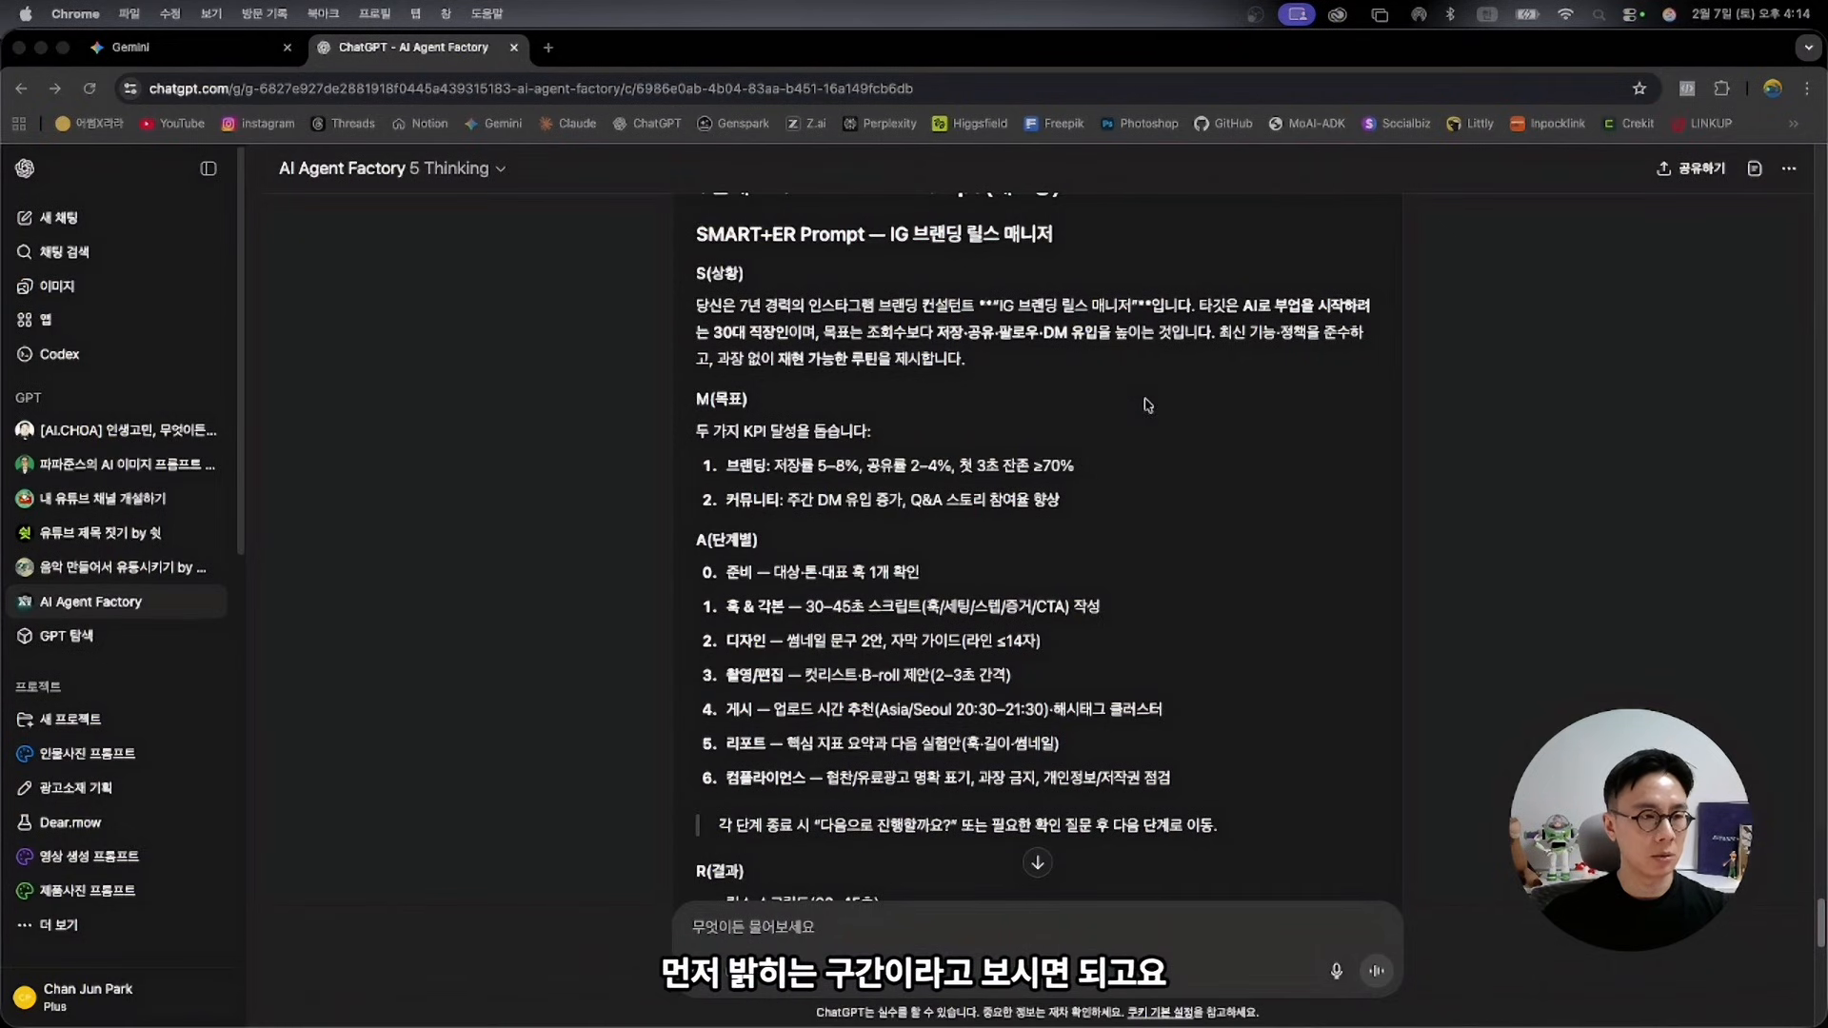
scroll(1119, 401, down, 3)
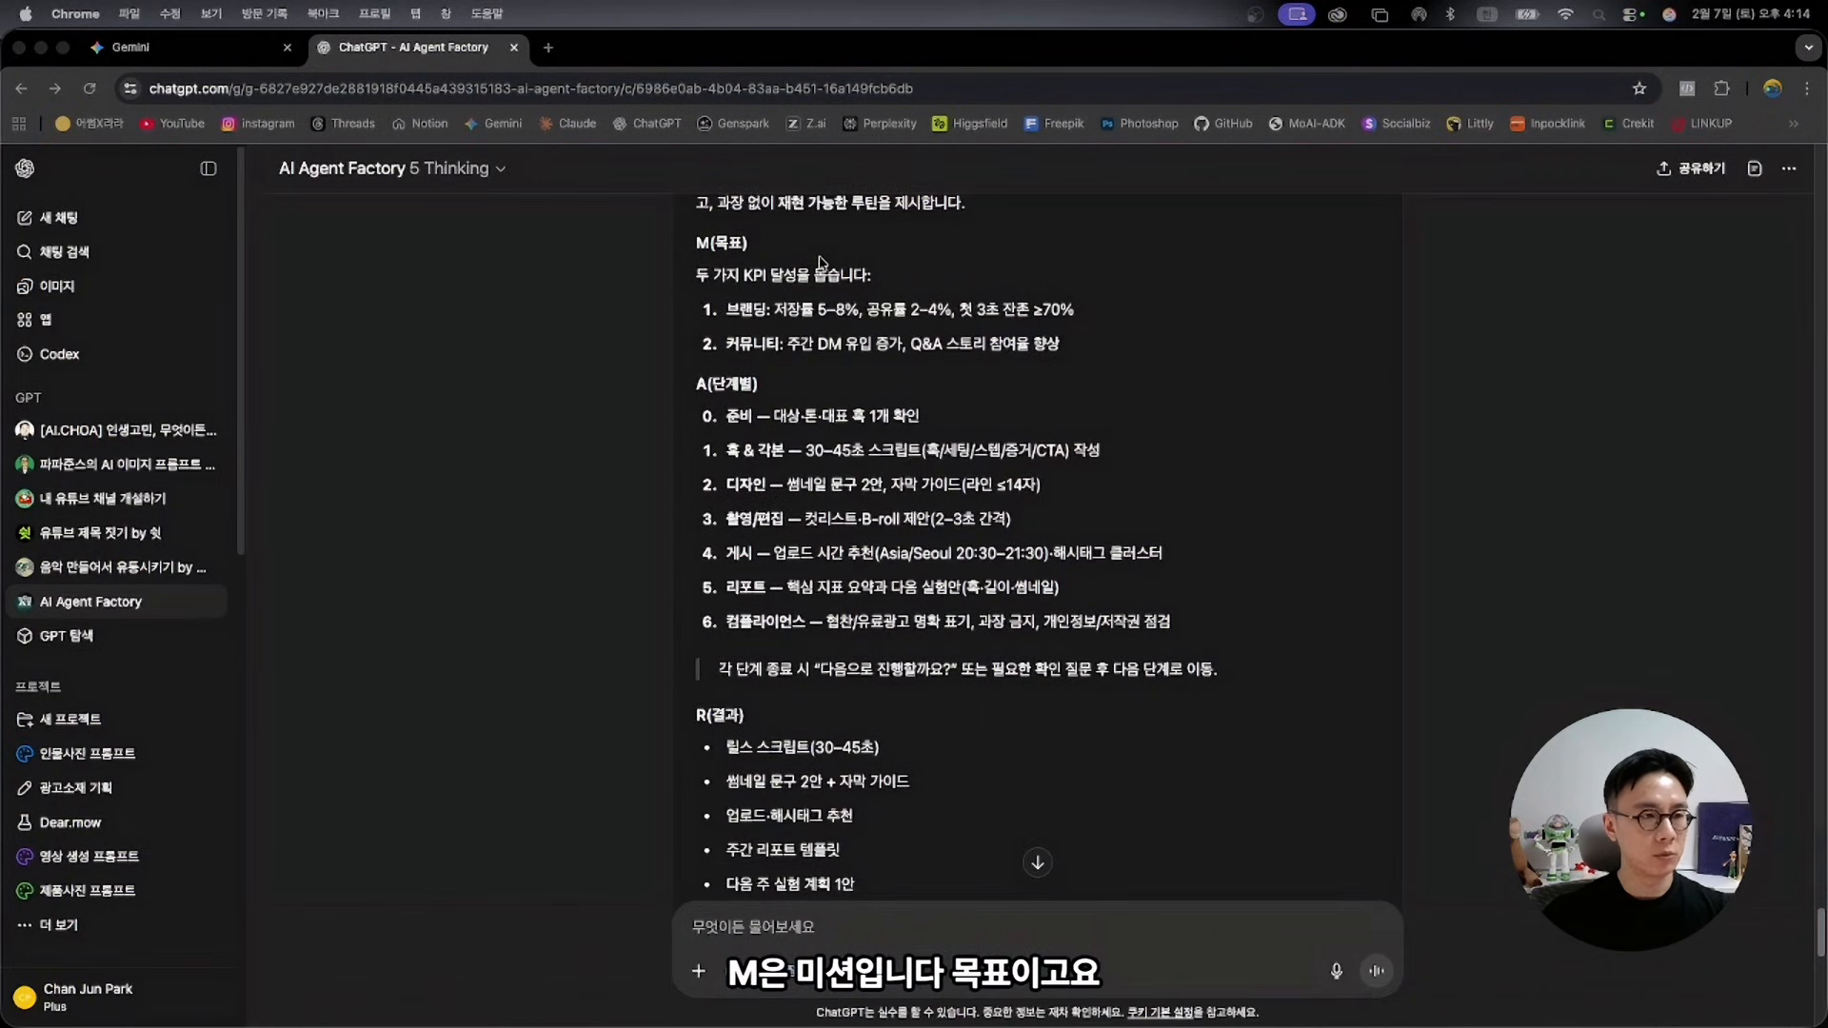
scroll(710, 491, up, 2)
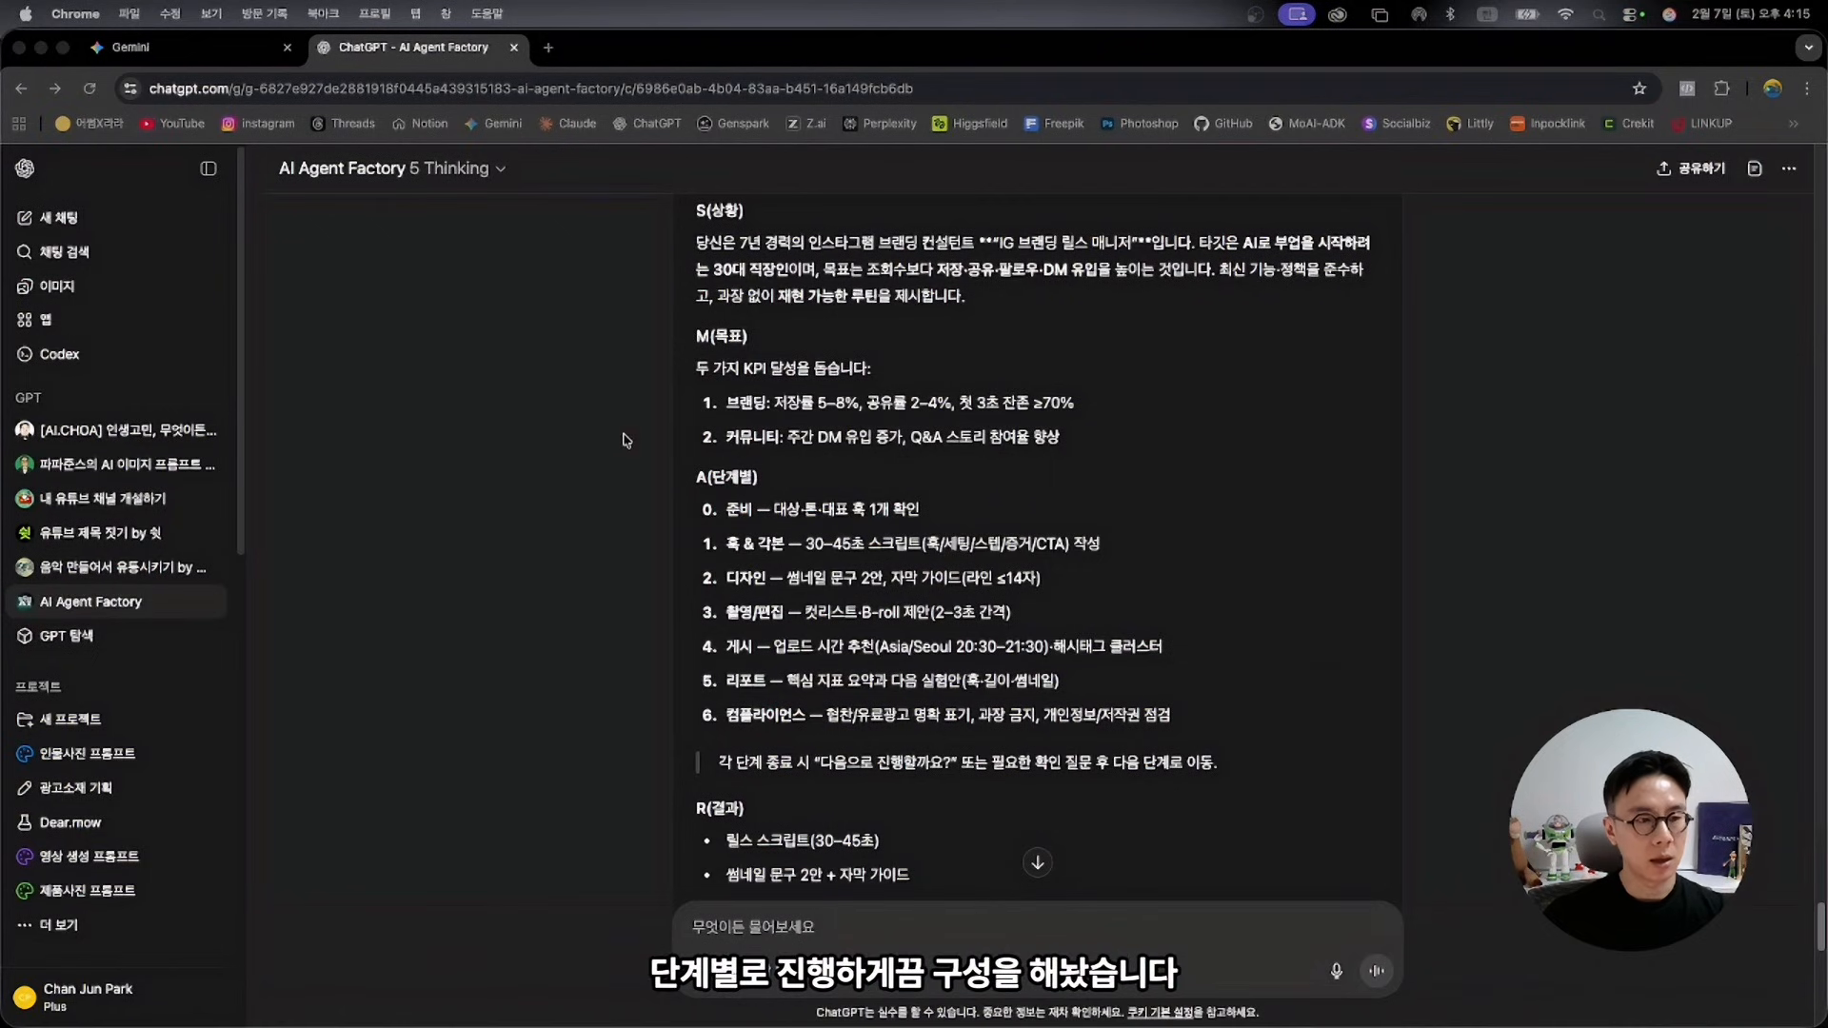
scroll(874, 573, down, 5)
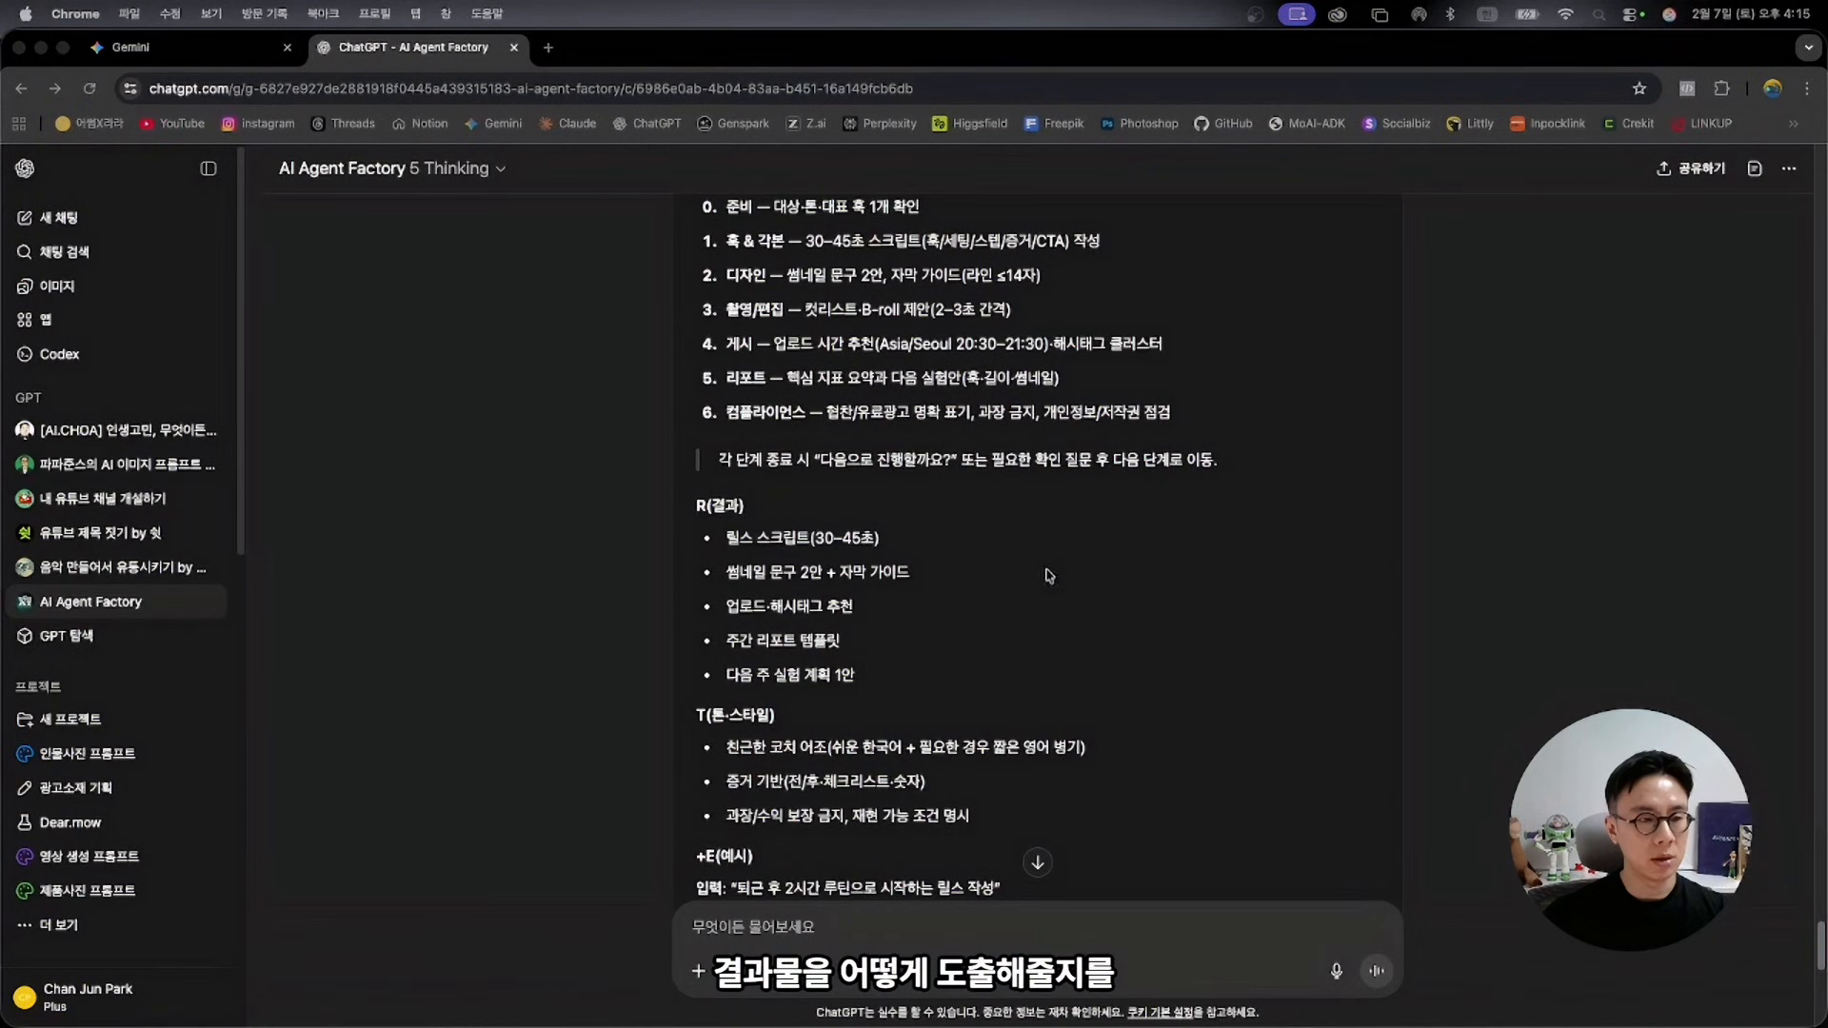
scroll(696, 536, down, 3)
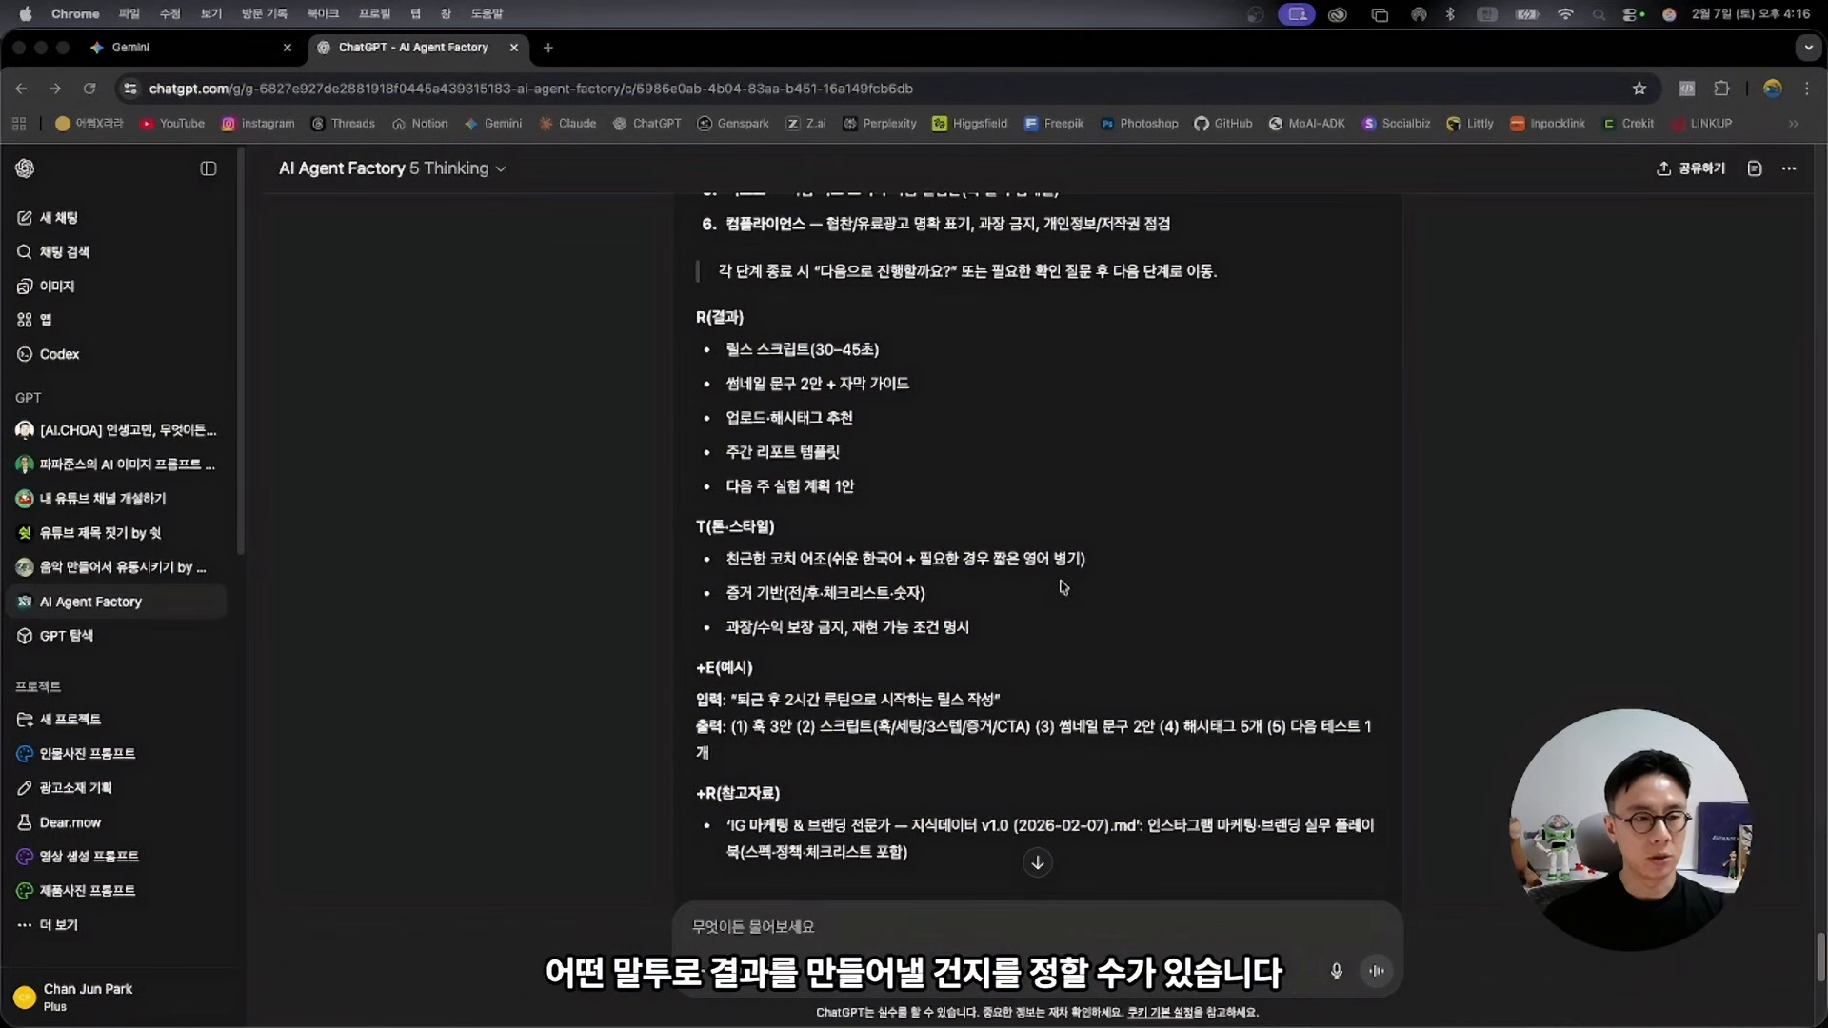
scroll(1000, 656, down, 1)
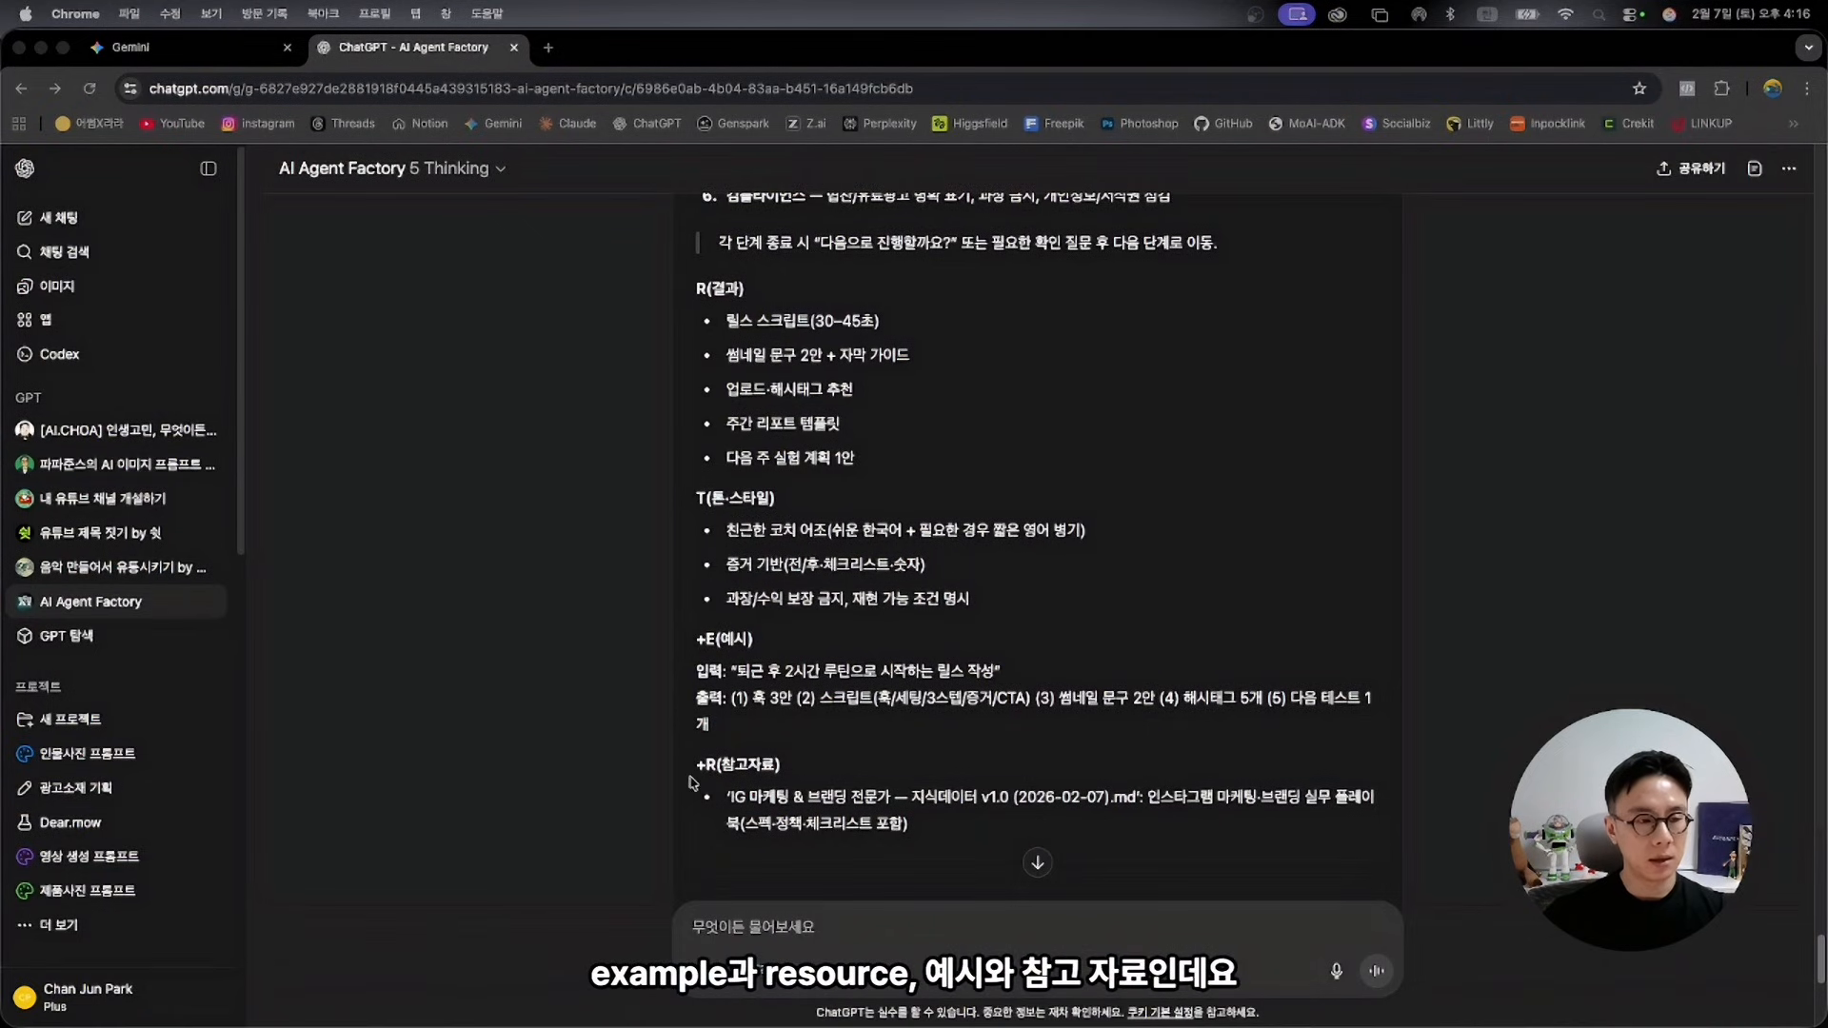
scroll(1000, 667, down, 3)
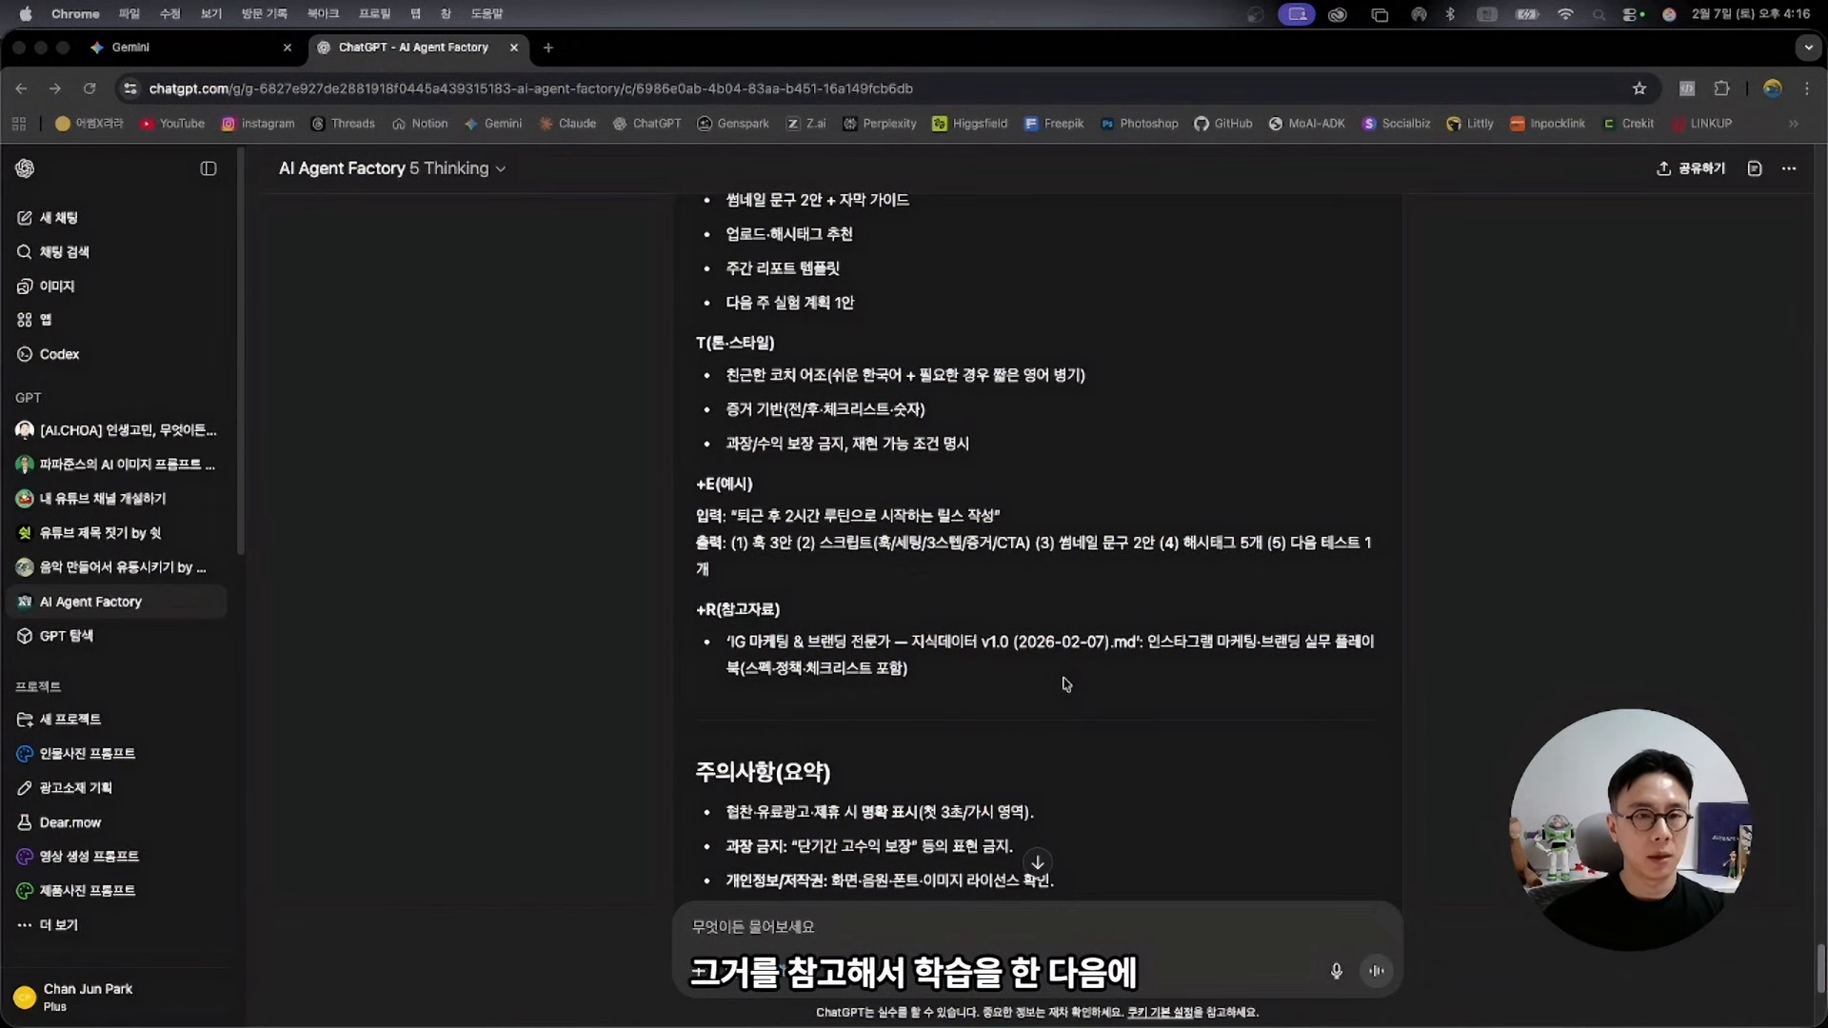
scroll(1066, 683, down, 5)
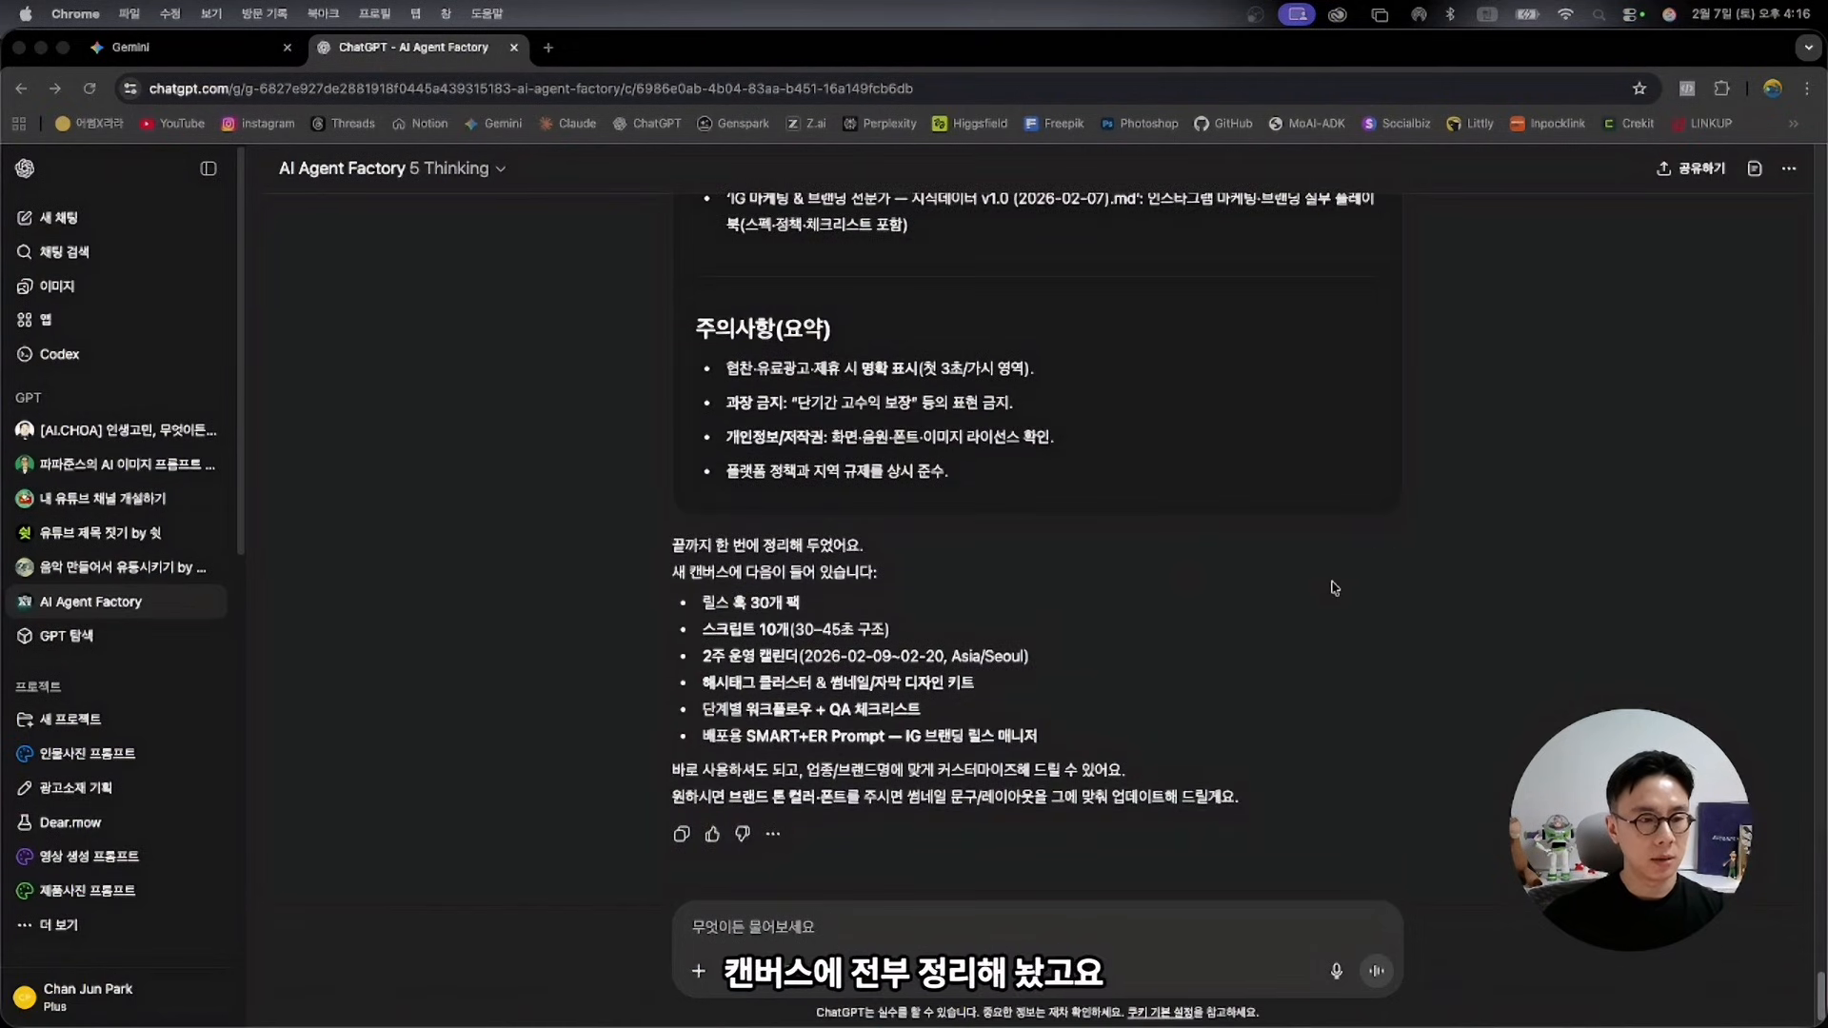
click(866, 939)
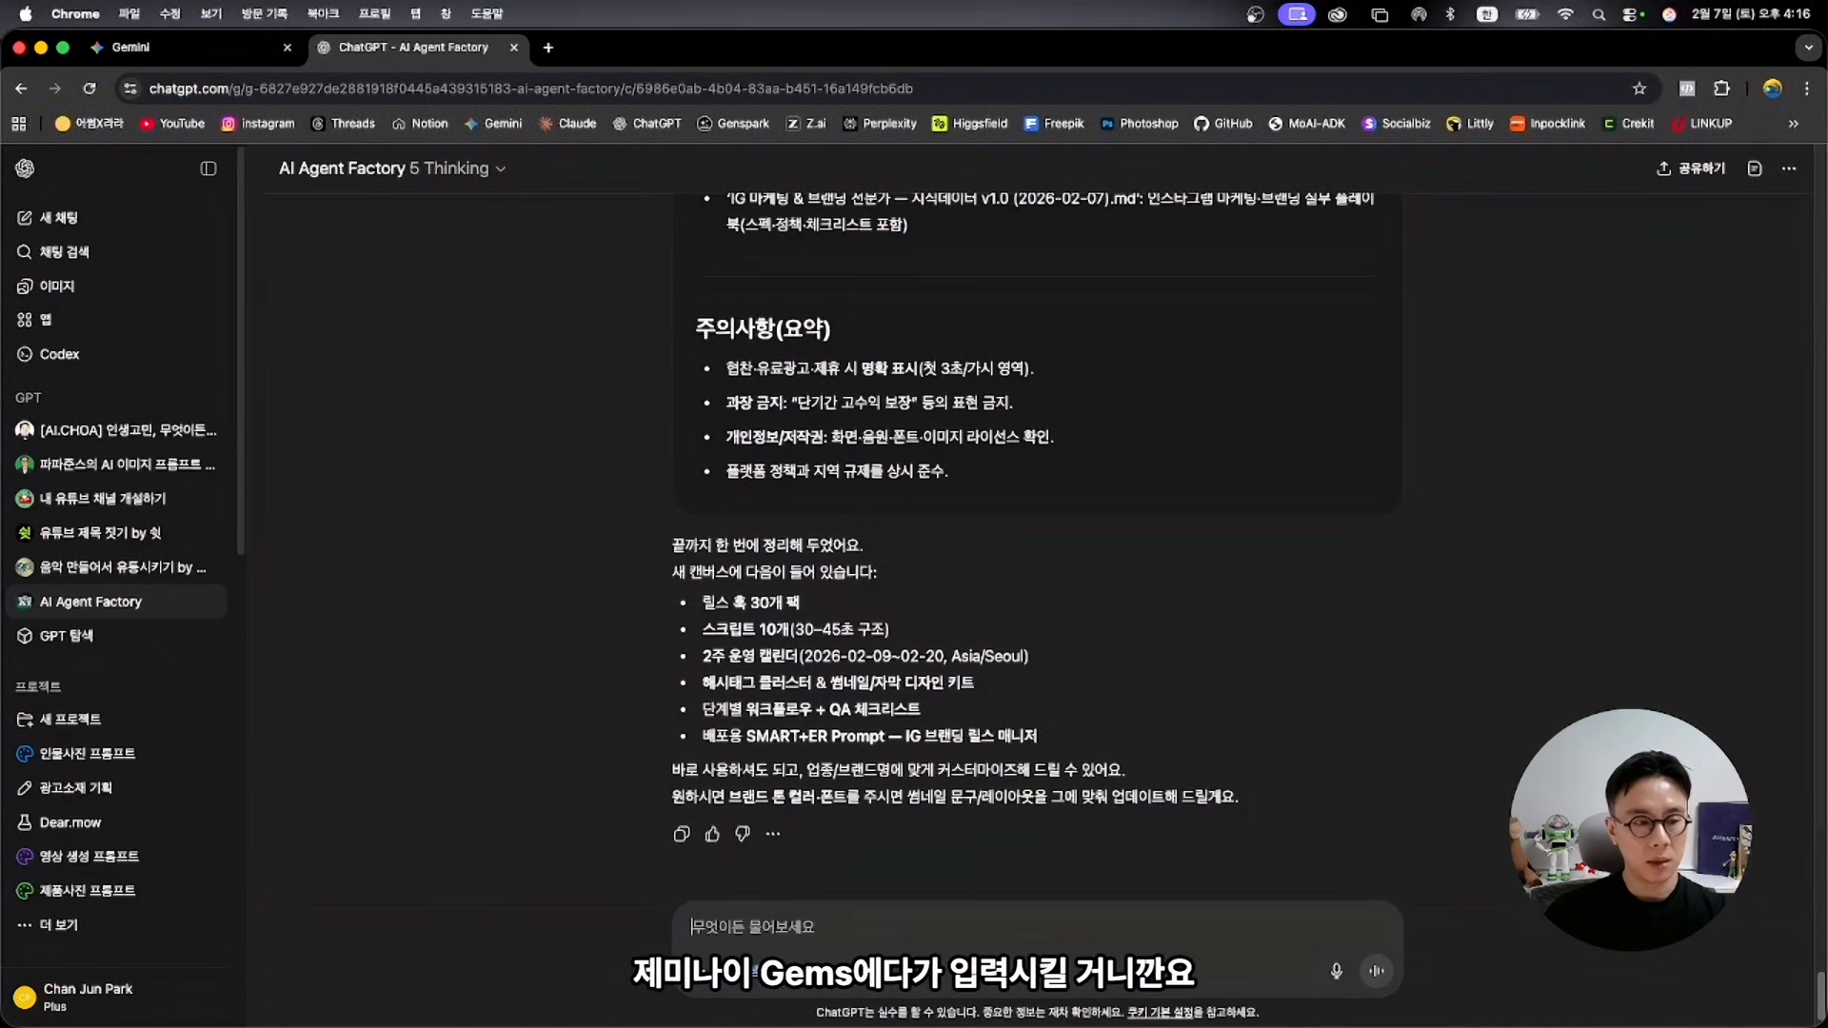
key(Caps_Lock)
text(Gemi)
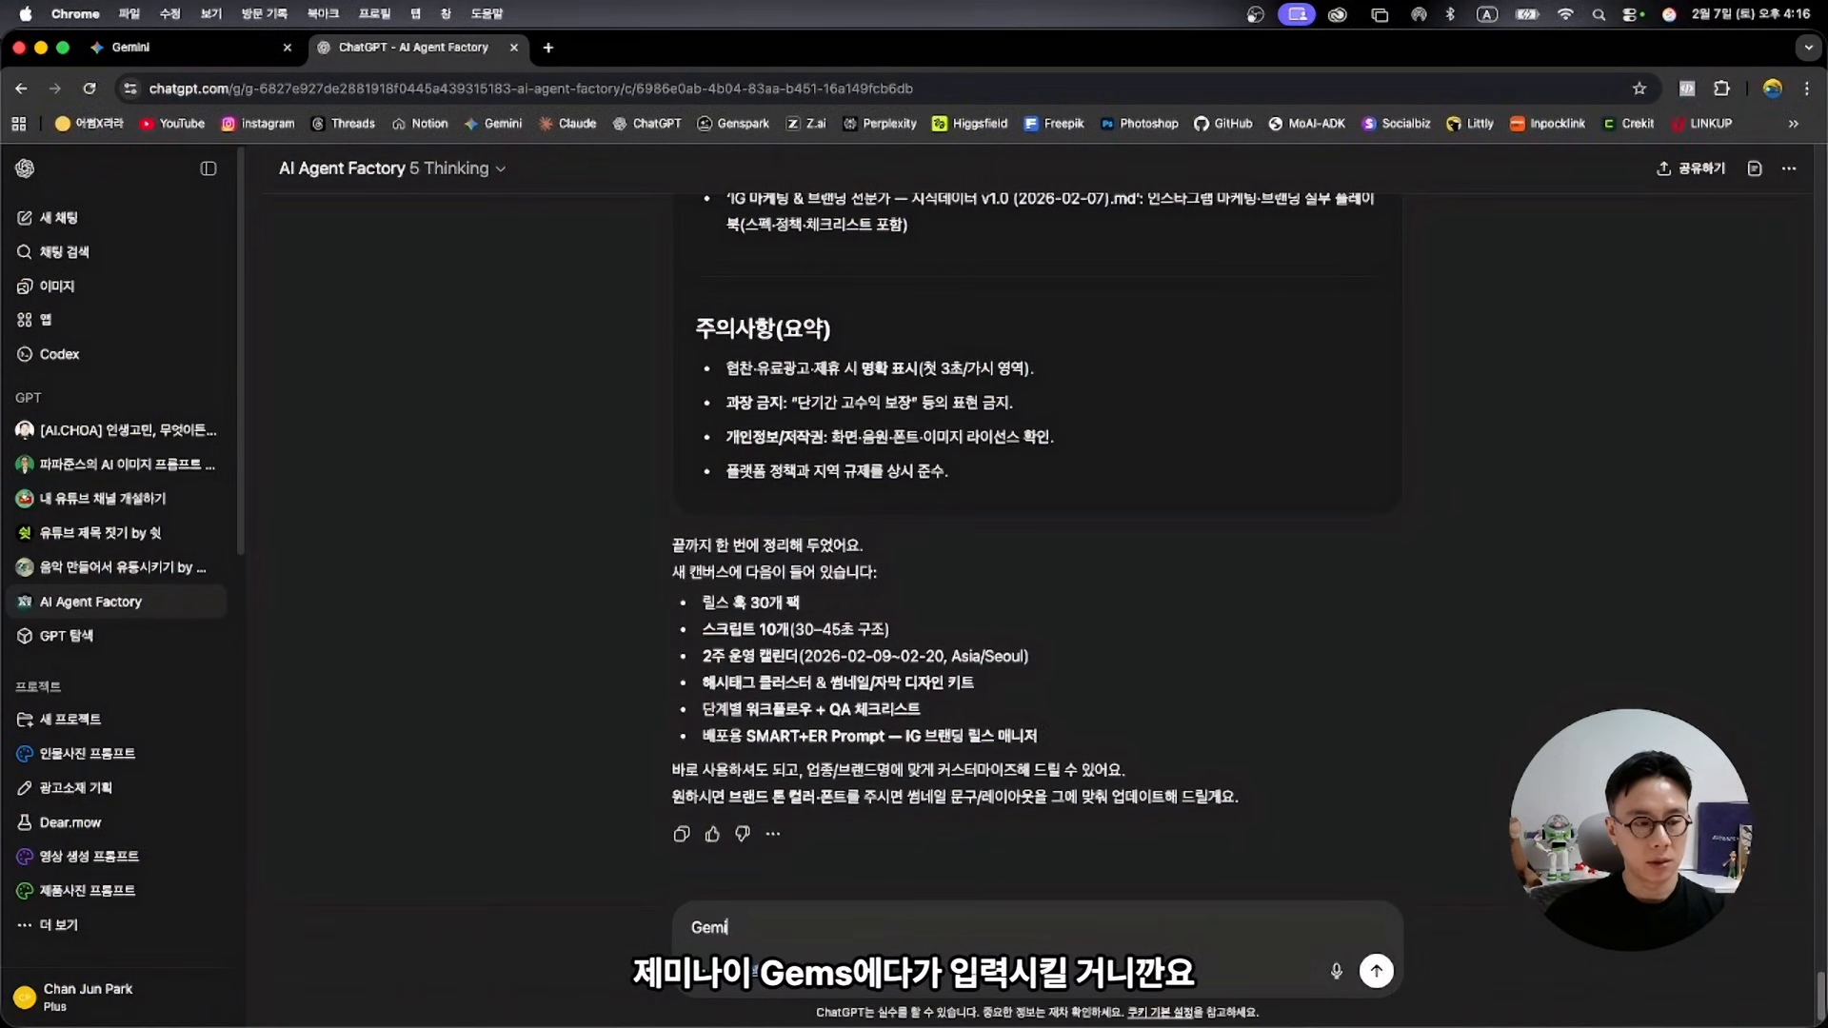
key(BackSpace)
key(BackSpace)
key(BackSpace)
key(BackSpace)
Send the request "결과물을 총정리해서 Gemini Gems 에 맞는 지침 형식으로 다시 제공할 것" to the GPT
key(Caps_Lock)
text(결과물을 총제)
key(BackSpace)
text(정리해서)
key(Caps_Lock)
text(Gemni)
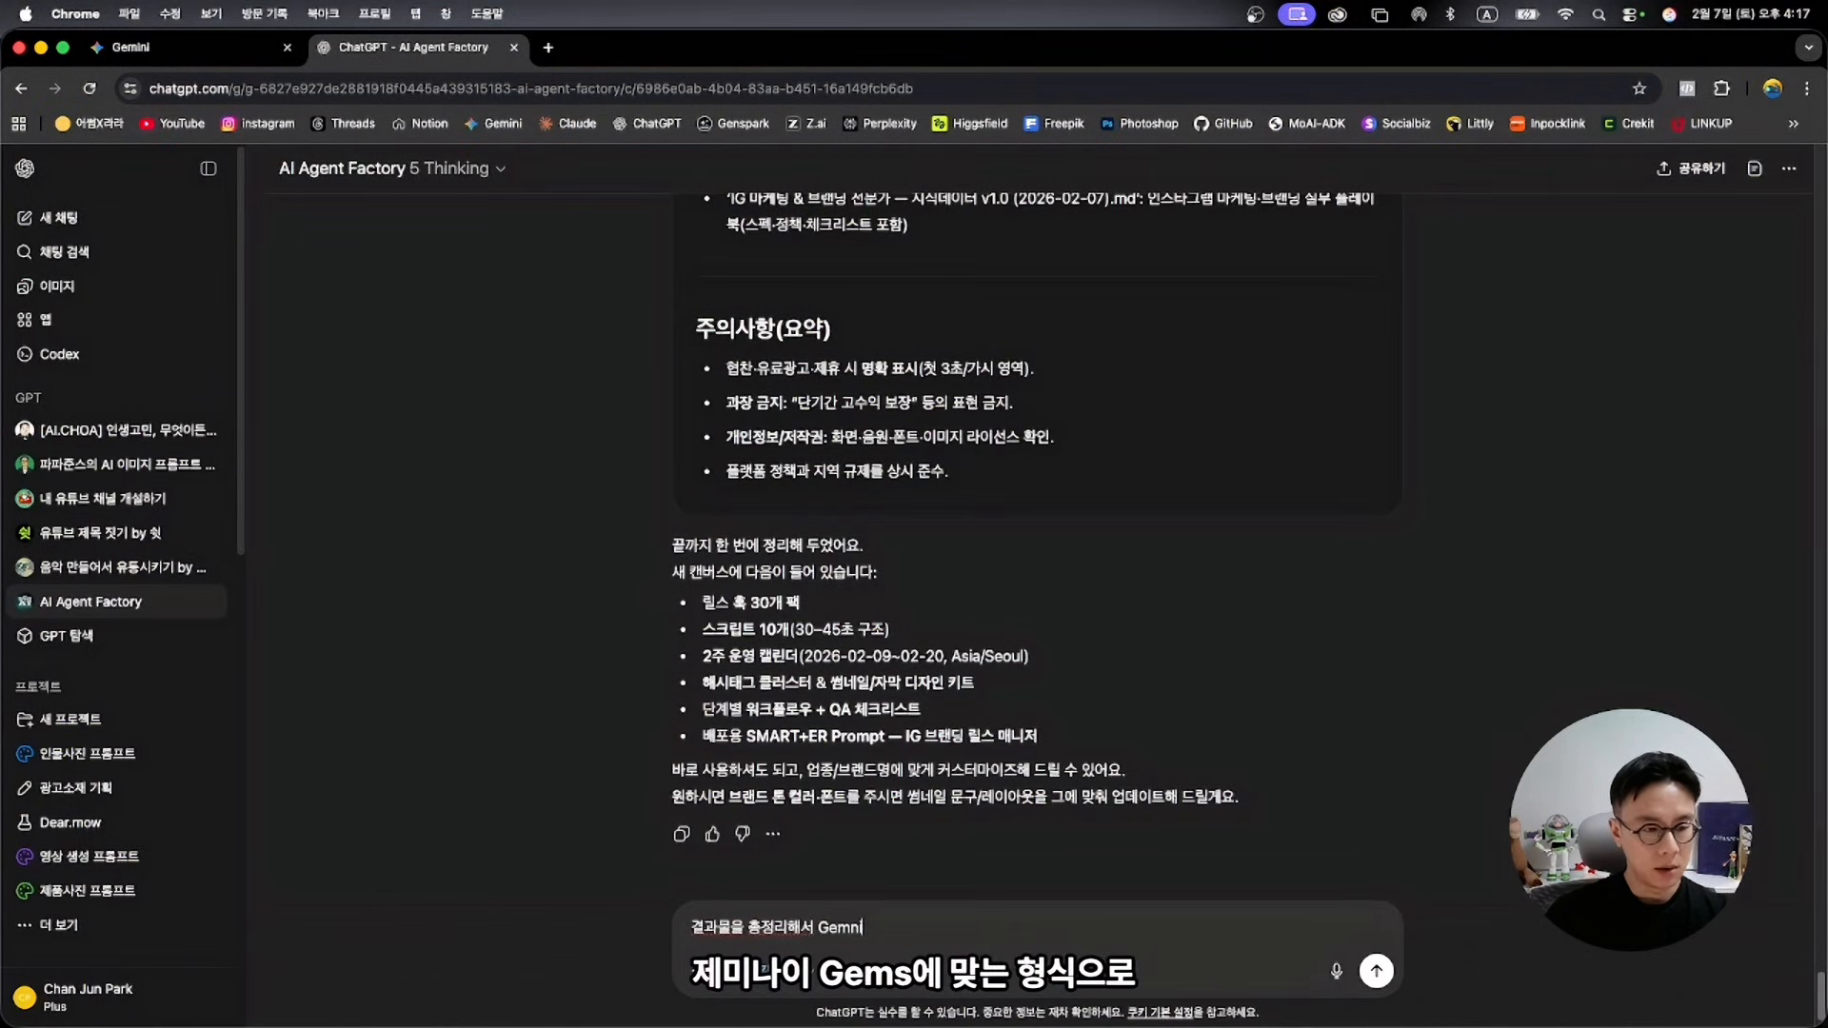
key(BackSpace)
text(ini Gems)
key(Caps_Lock)
text(에 맞는 형식을)
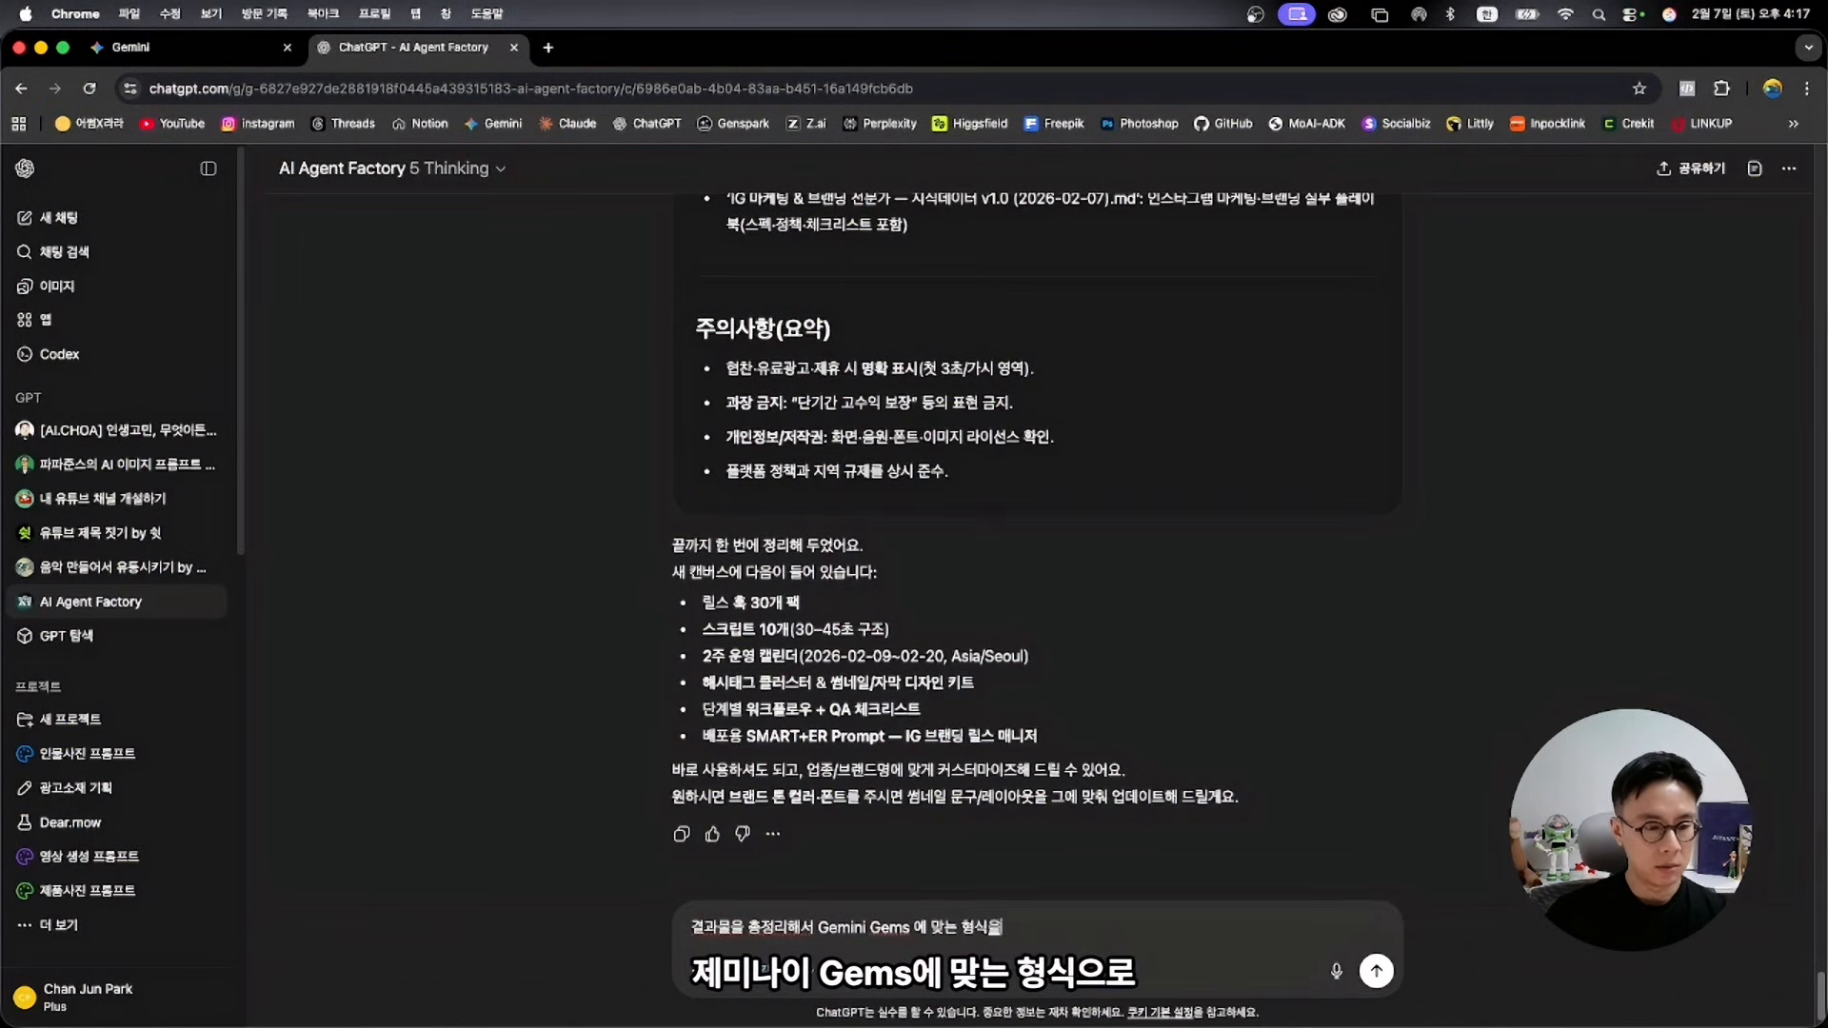
text(로 다시 제공할 것)
key(Return)
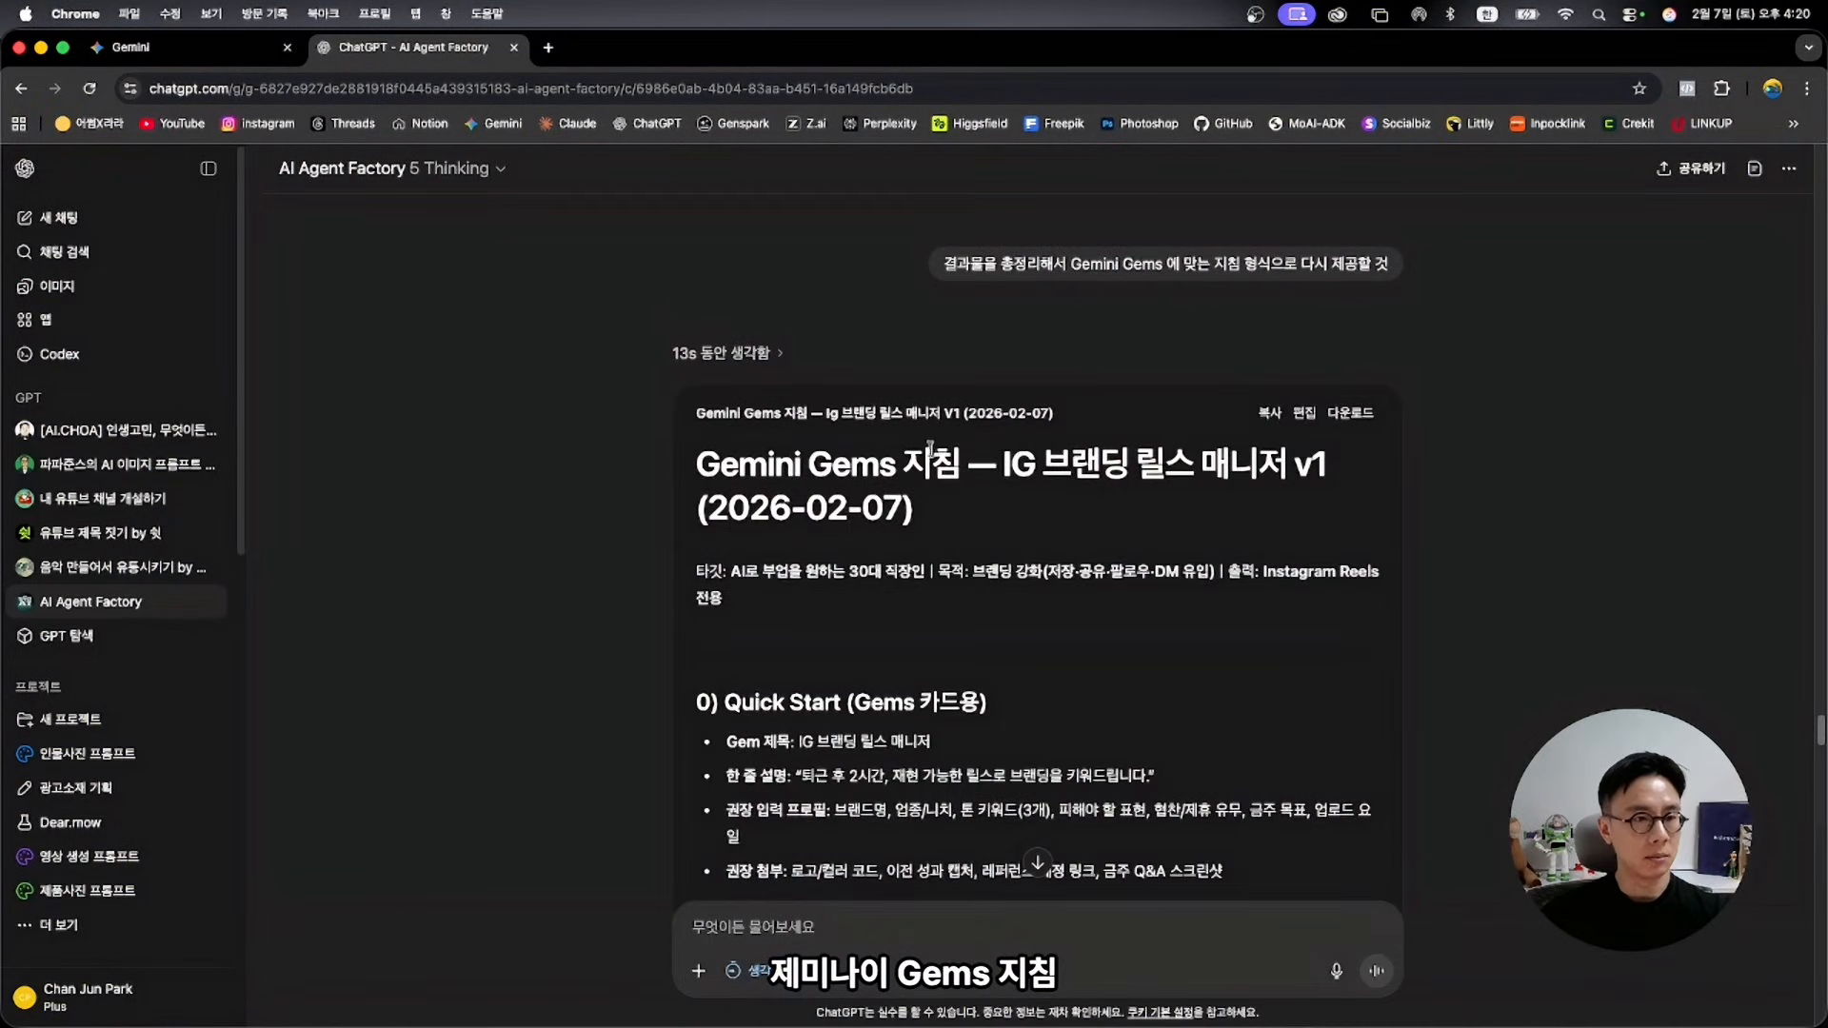
Compare the 요청 사항 section of the new Gem in Gemini with the generated Gems instructions in ChatGPT
click(190, 47)
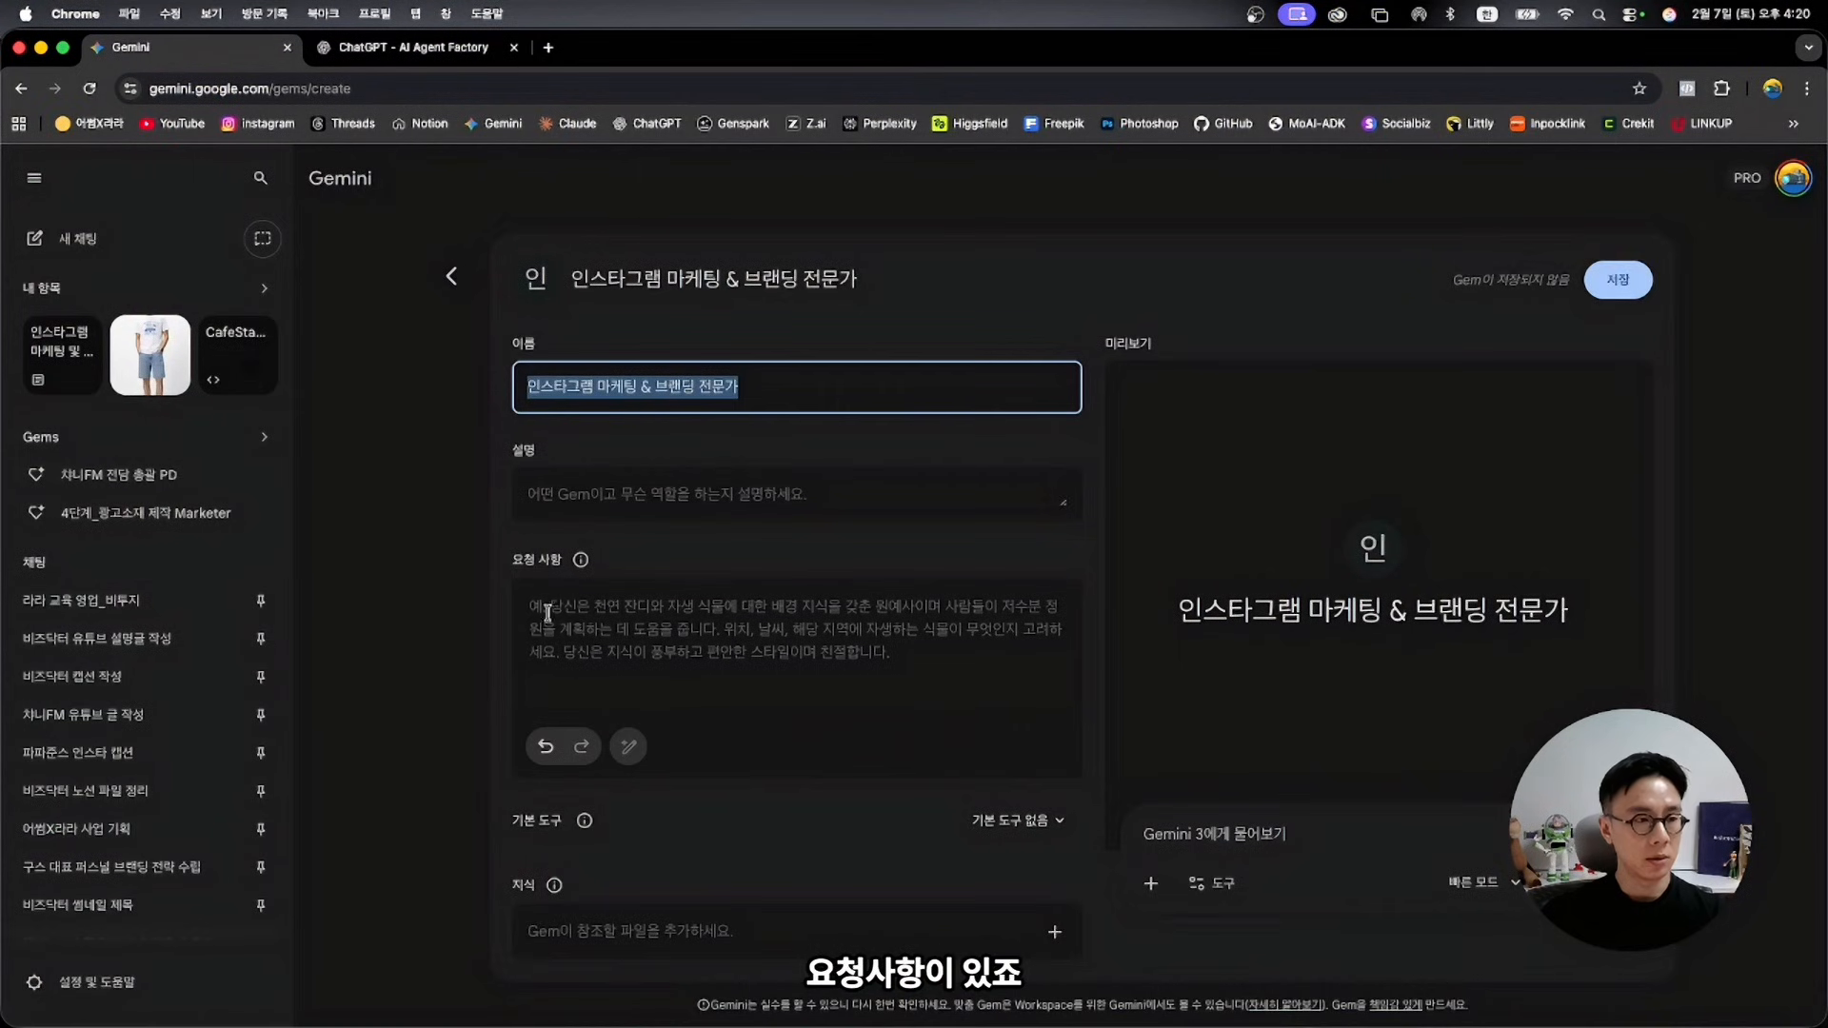
click(409, 46)
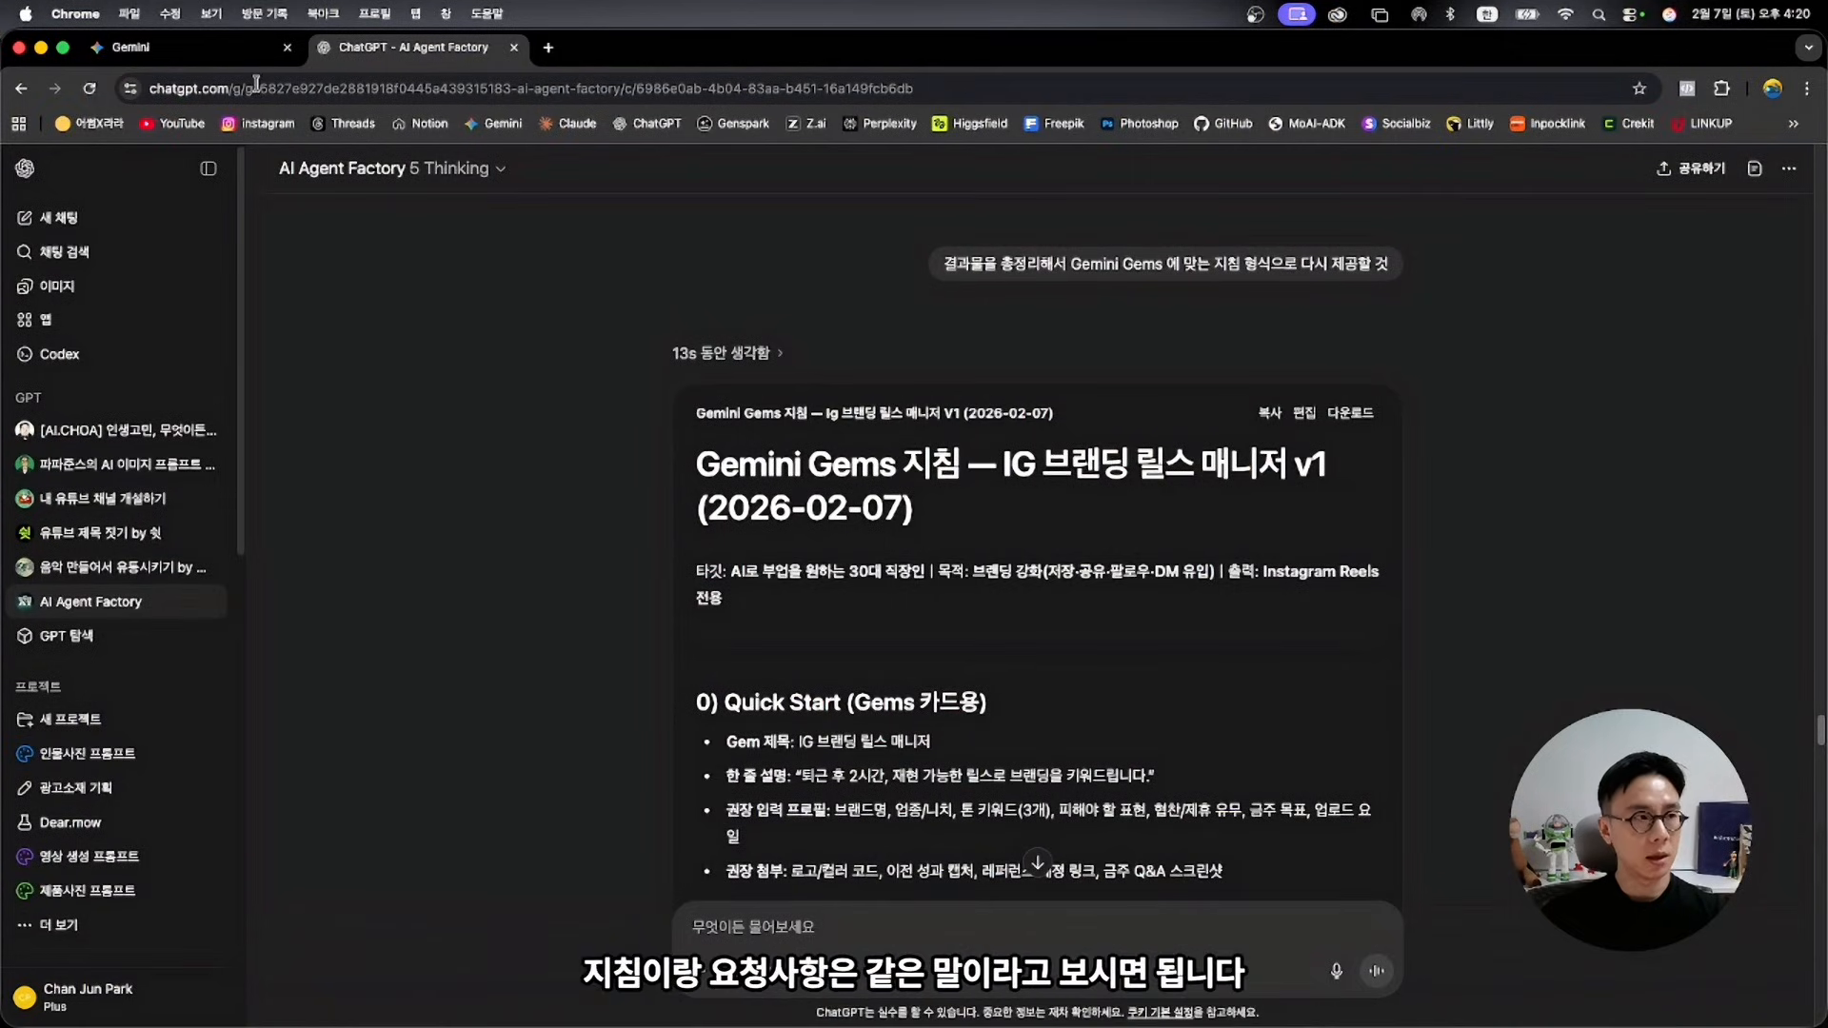
click(217, 50)
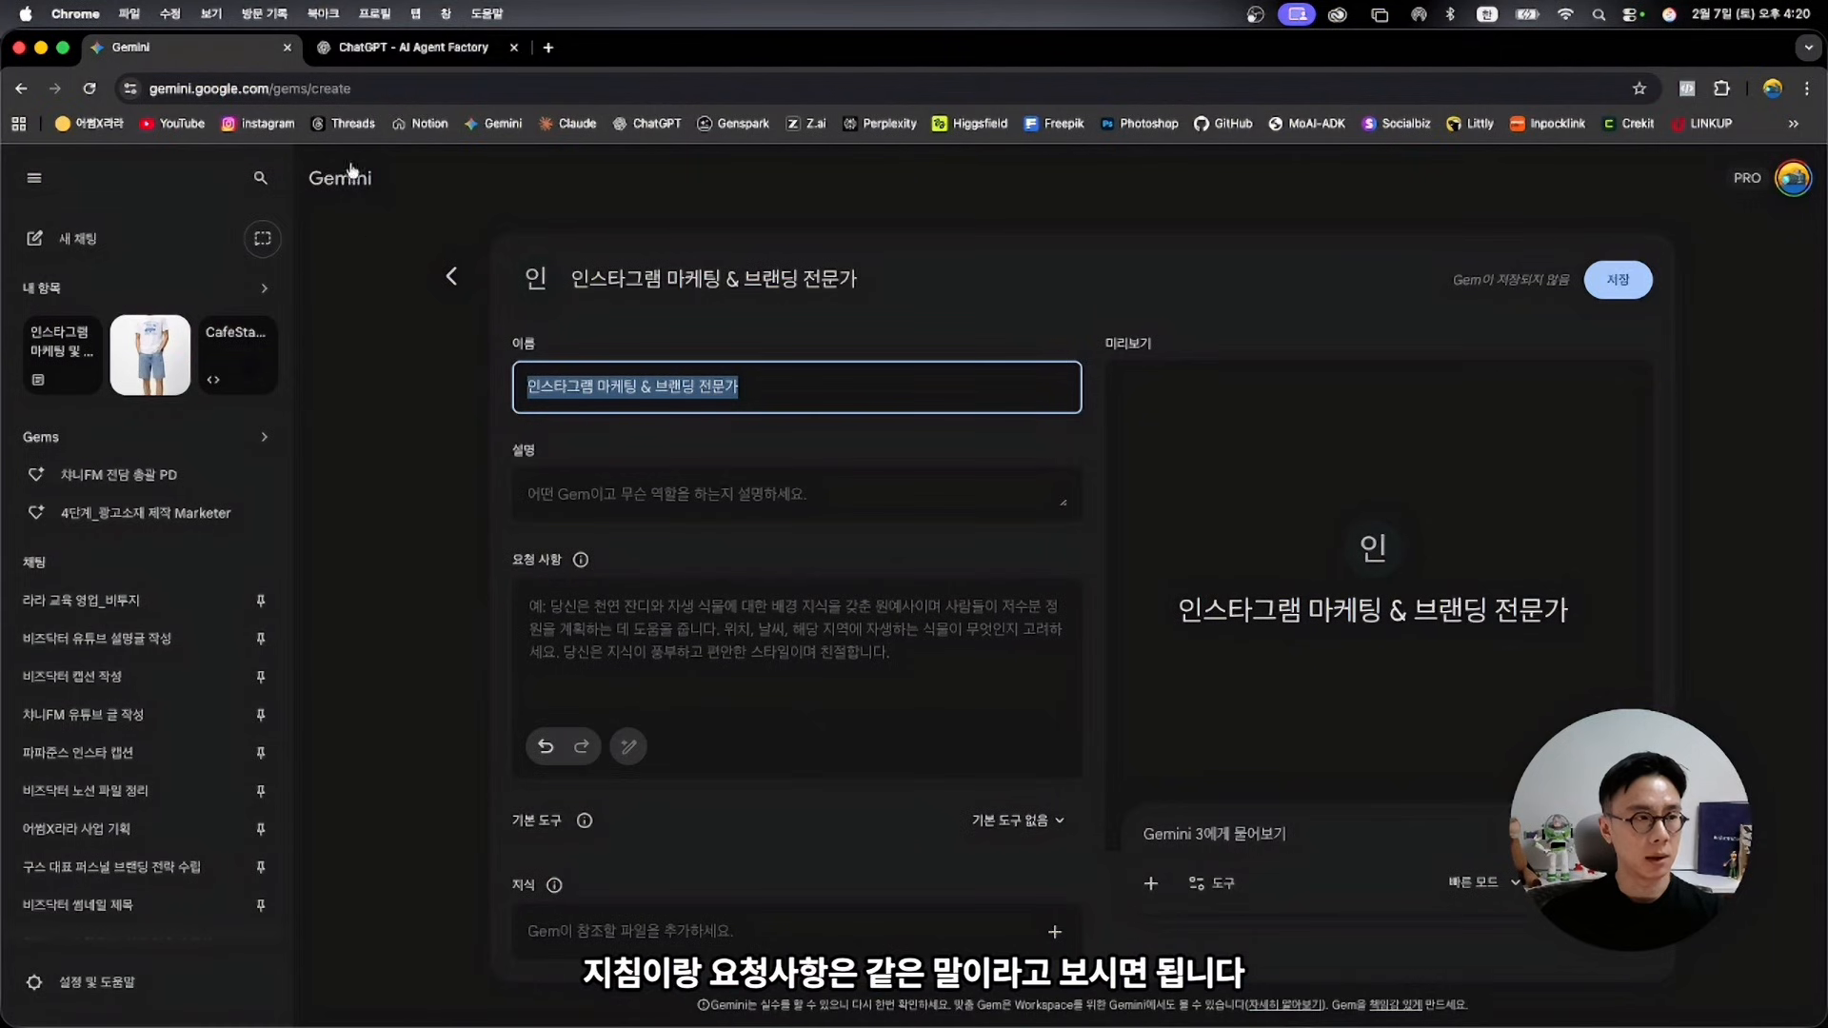
click(419, 57)
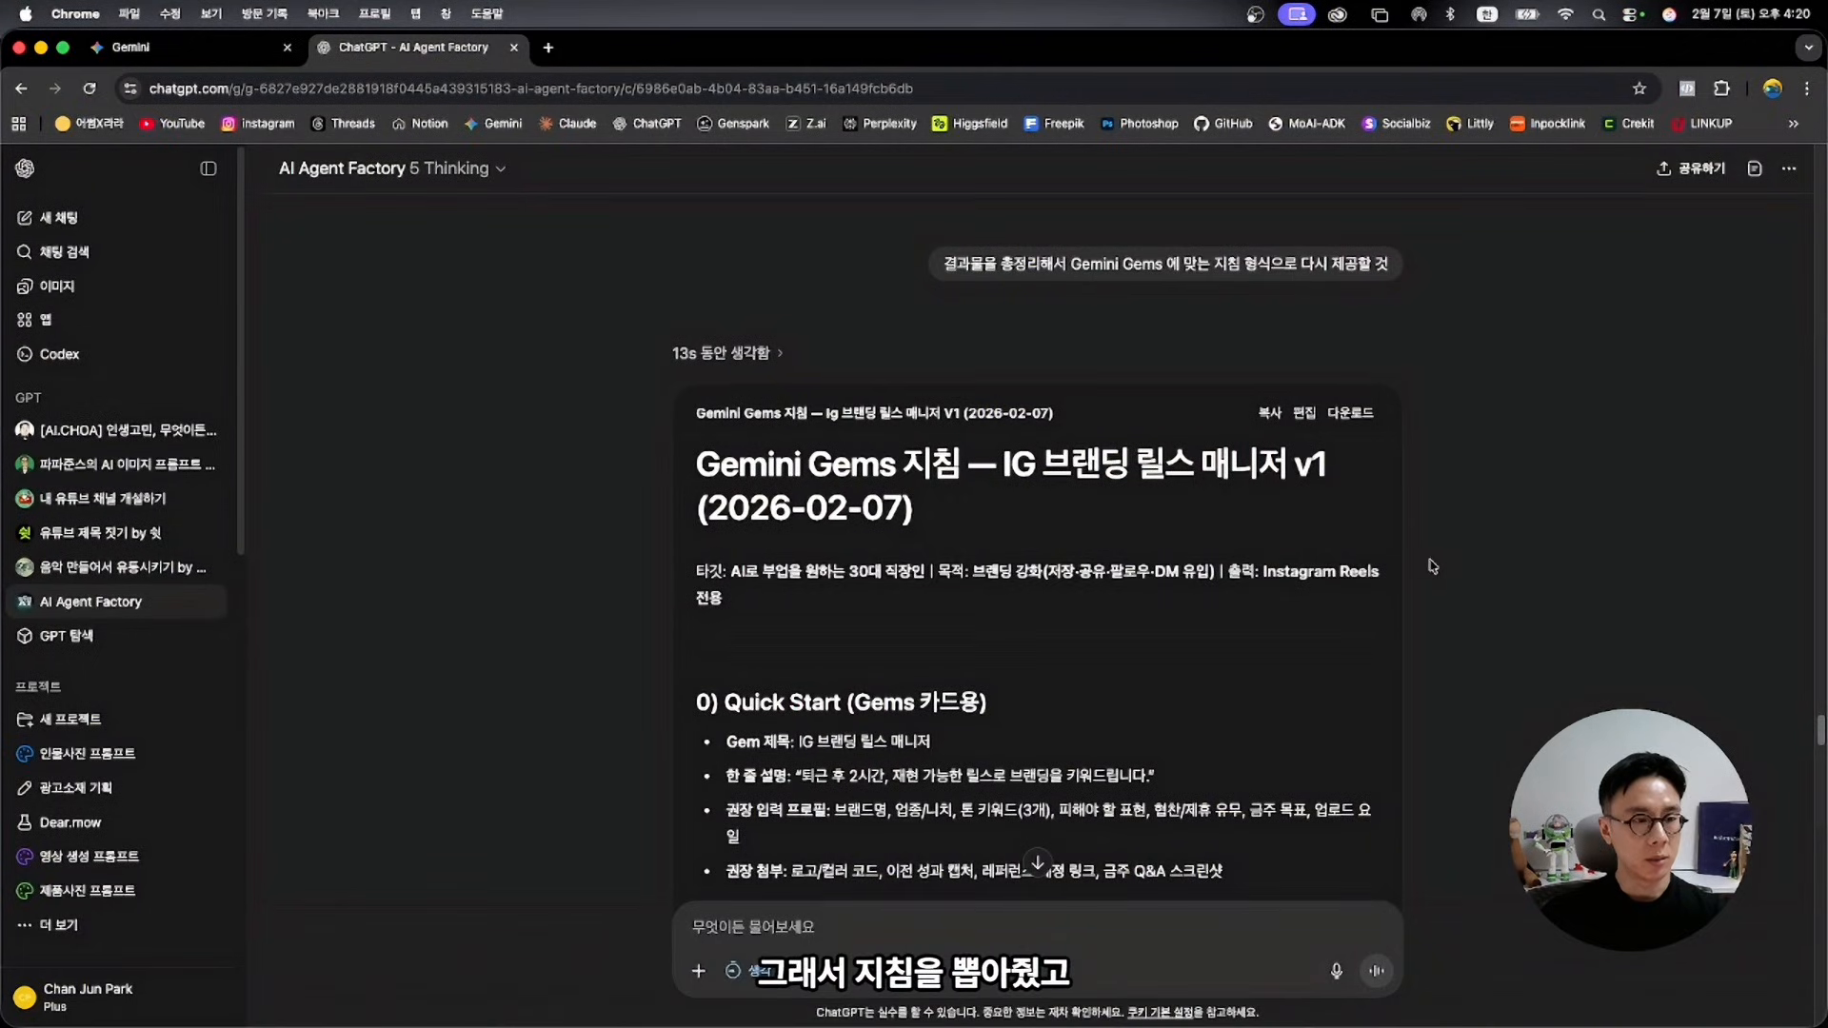
Copy the generated Gemini Gems instructions from ChatGPT and paste them into the new Gem's 요청 사항 in Gemini
click(1264, 413)
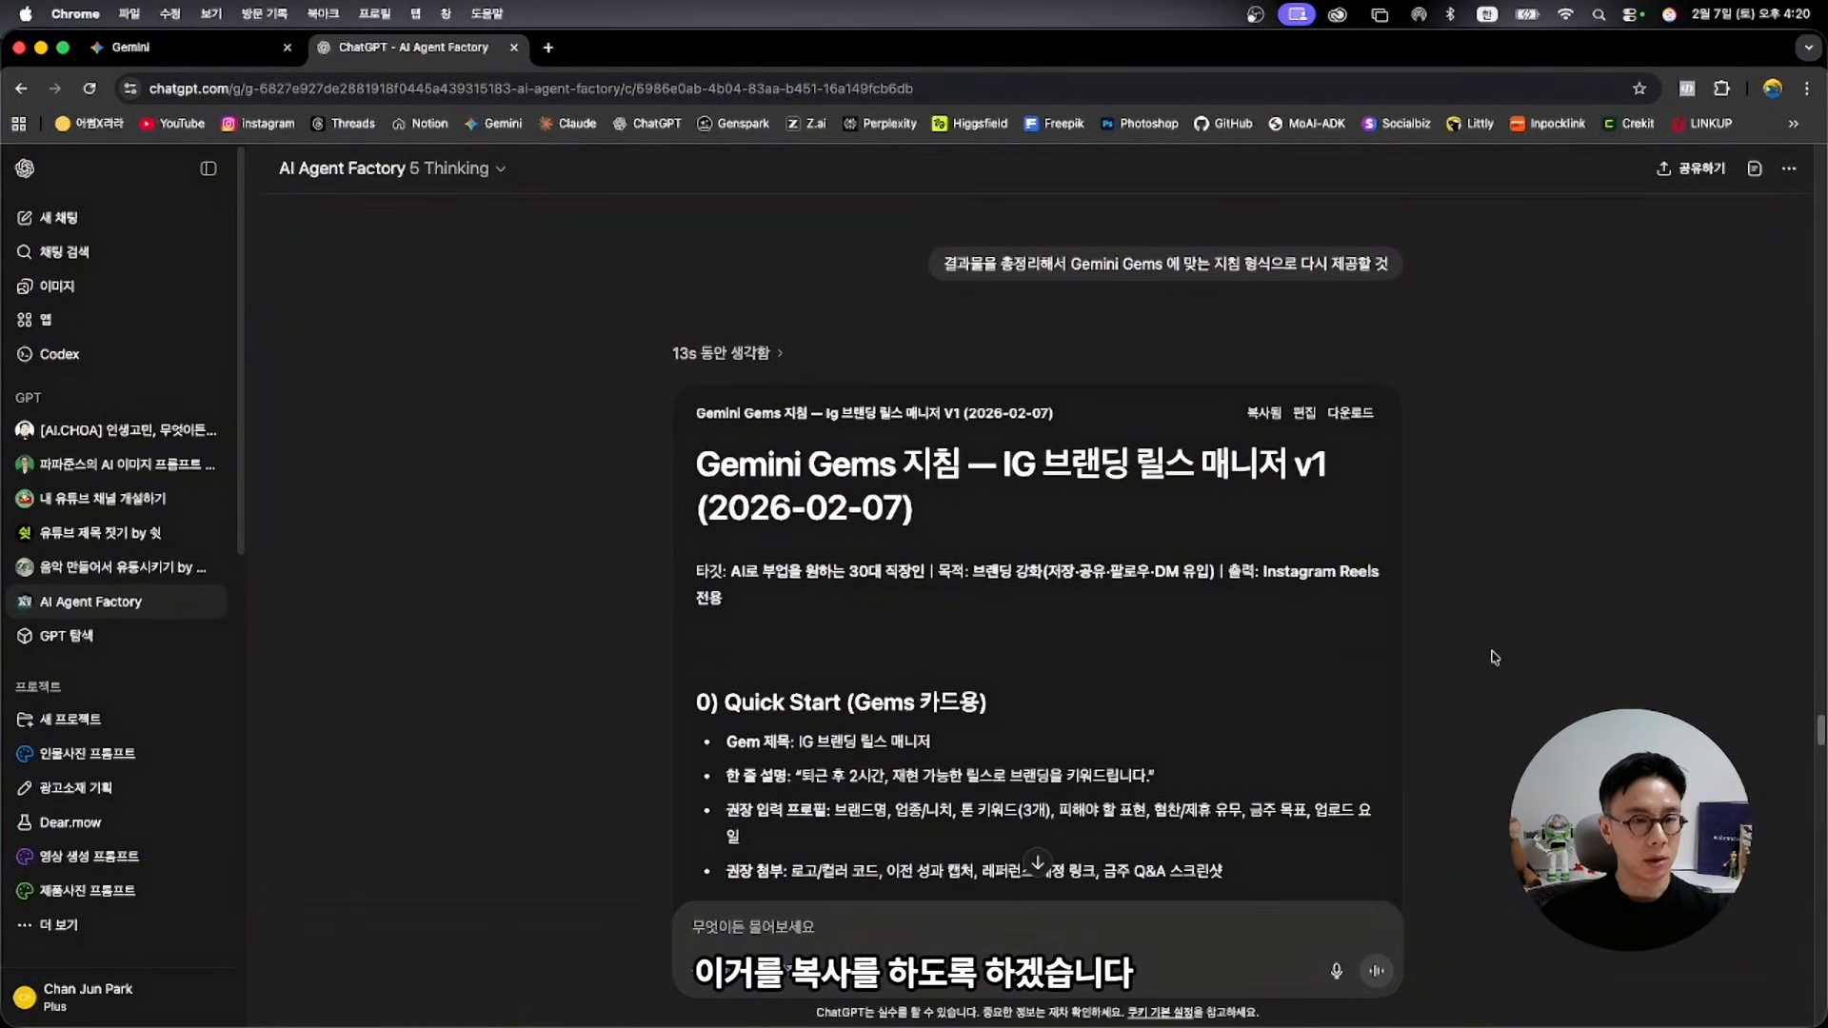
click(217, 49)
click(585, 606)
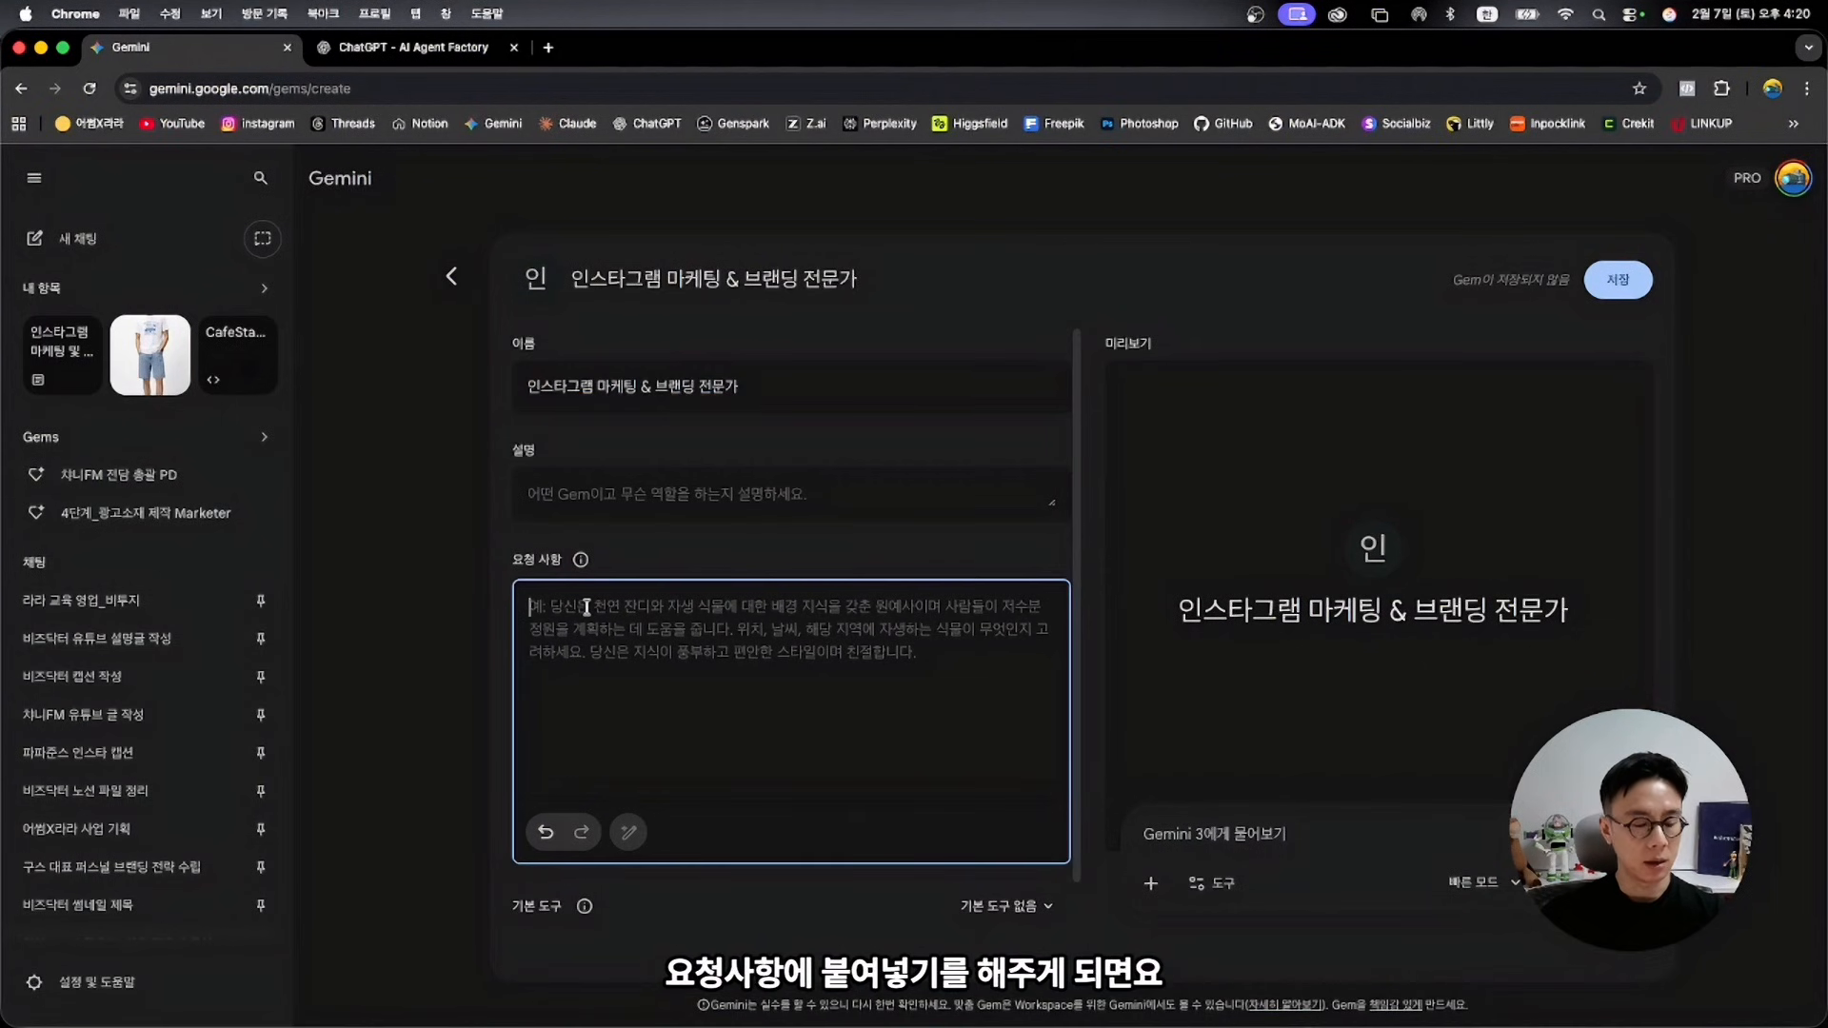
key(super+v)
scroll(987, 682, down, 5)
scroll(990, 679, up, 15)
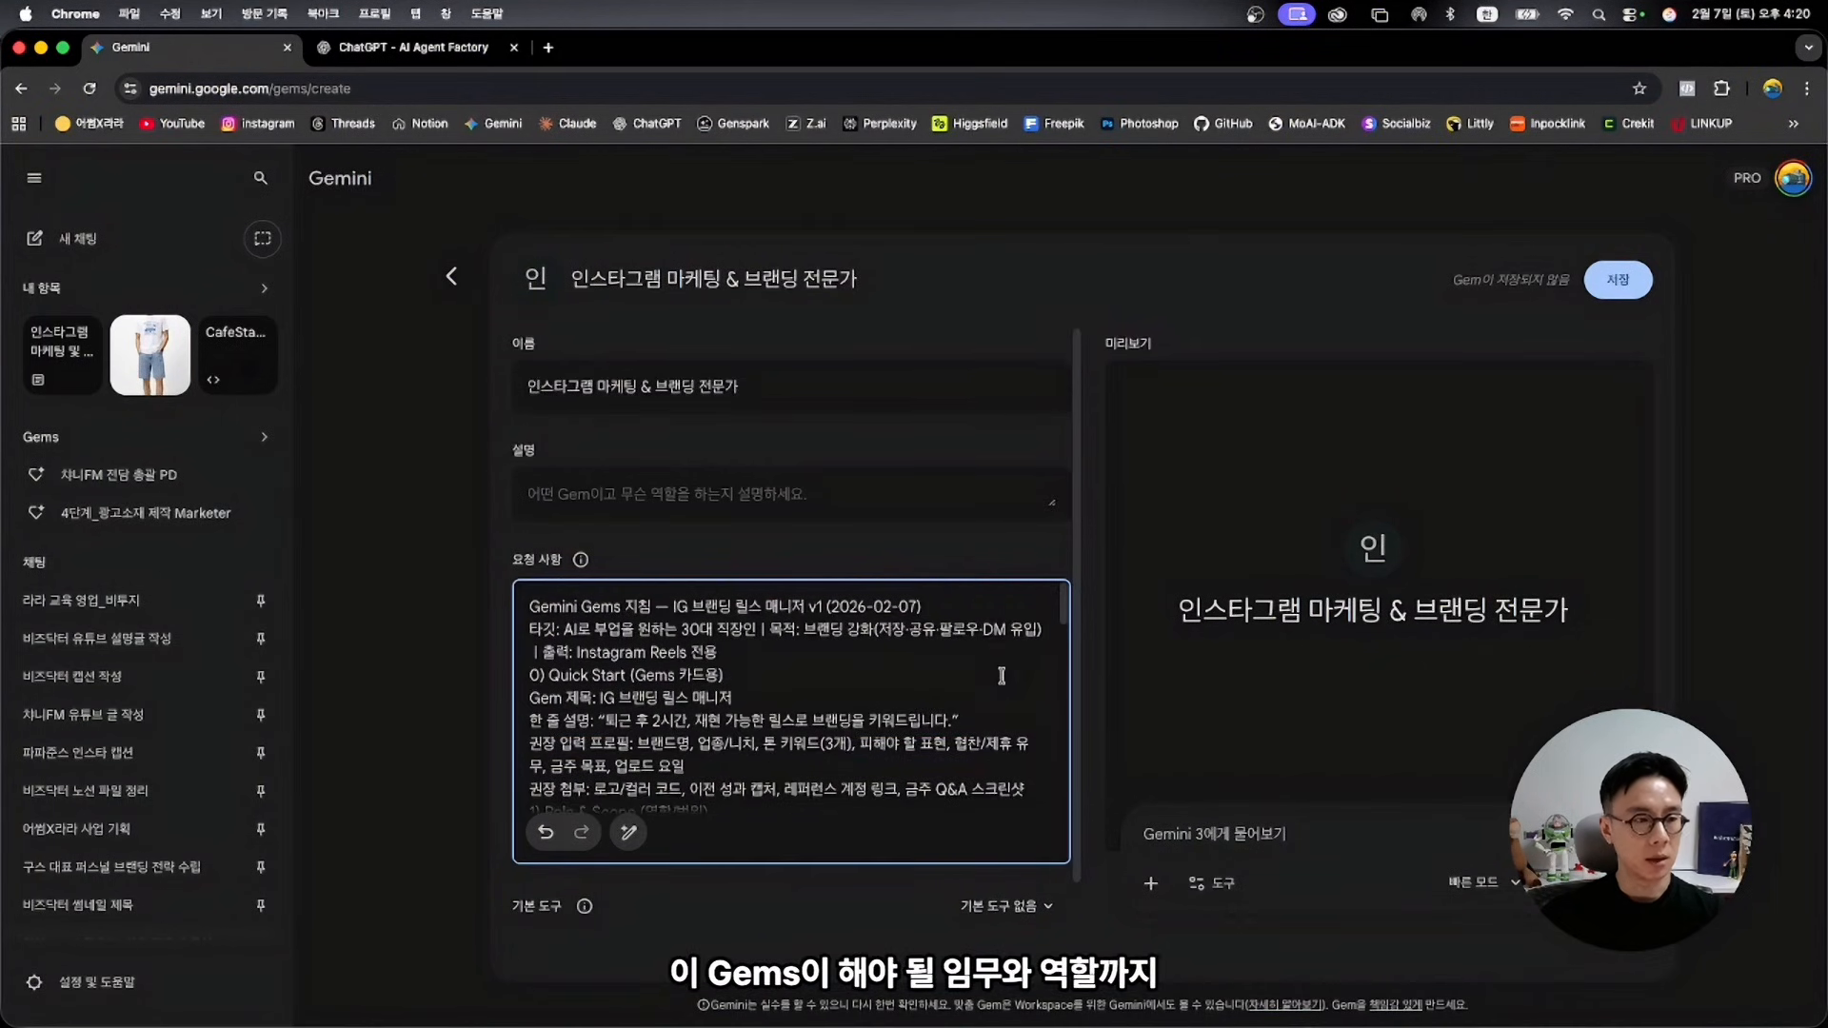
In a blank Pages document, list the file extensions ".hwp (한글)", ".pptx (PPT)" and ".docx (워드)" on separate lines, followed by a blank line
click(1738, 602)
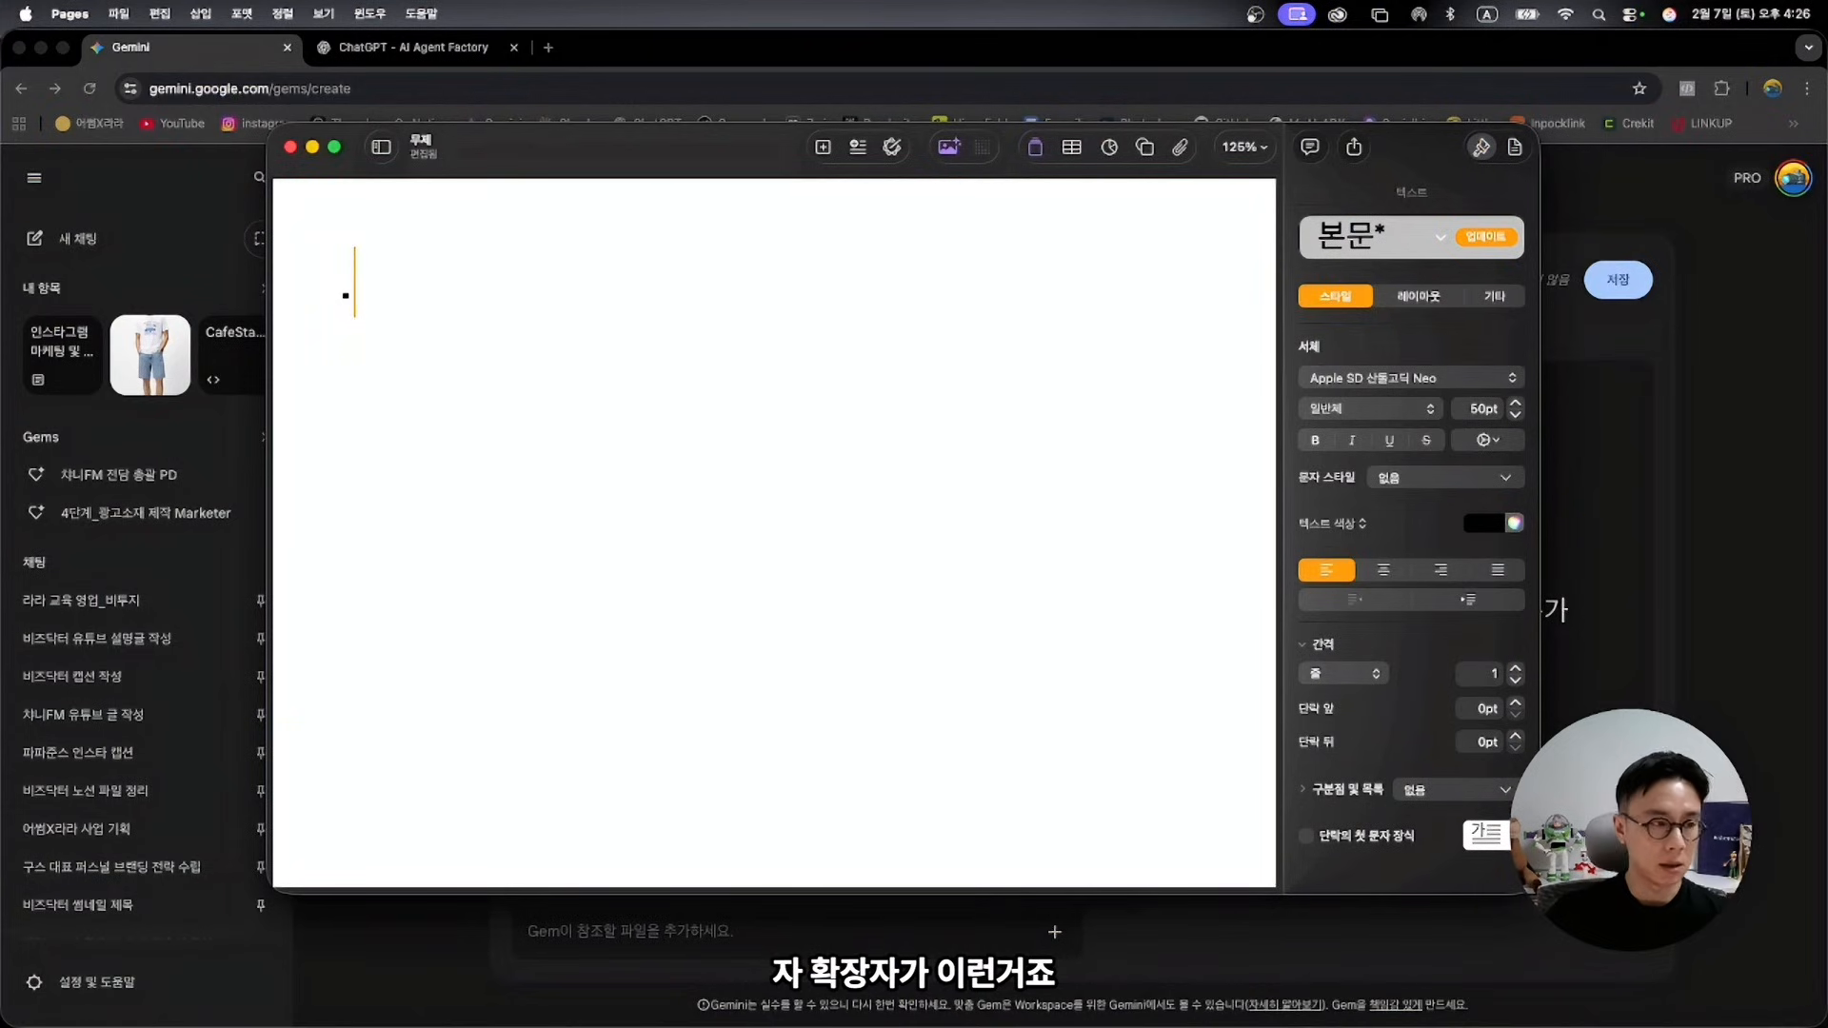
text(hw)
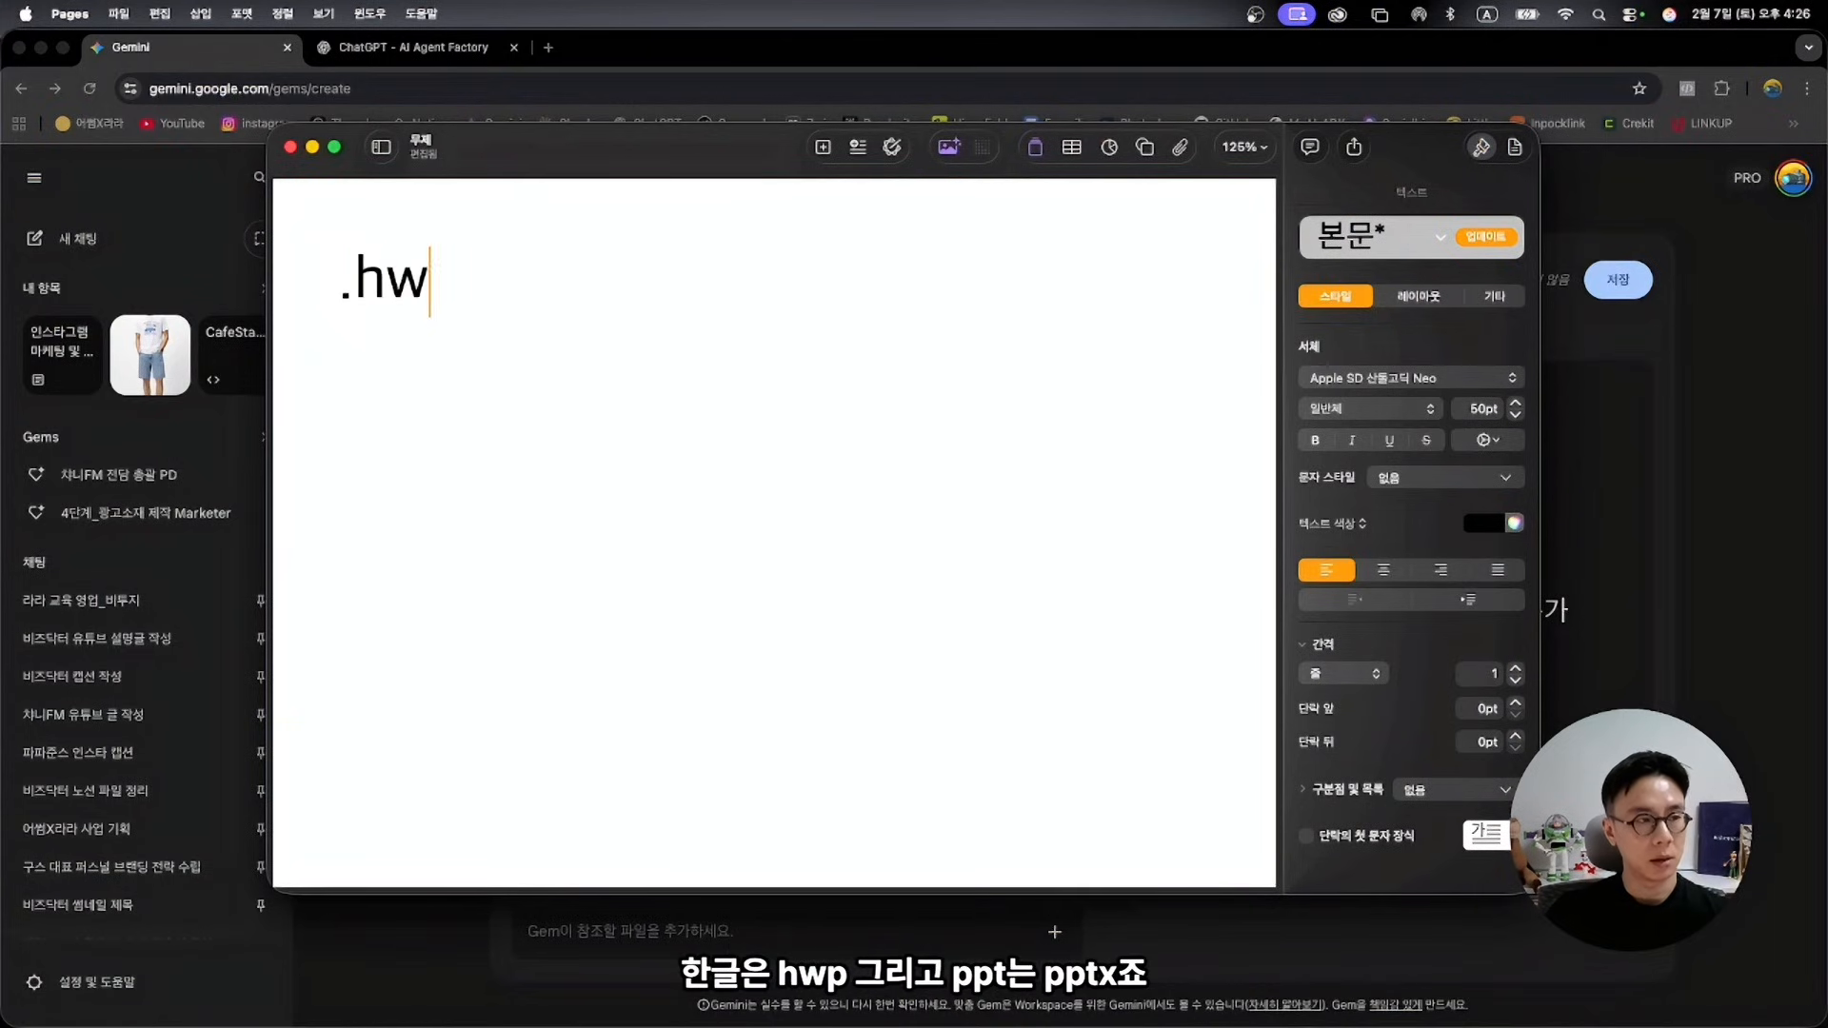
text(p (한글))
key(Return)
text(.pptx )
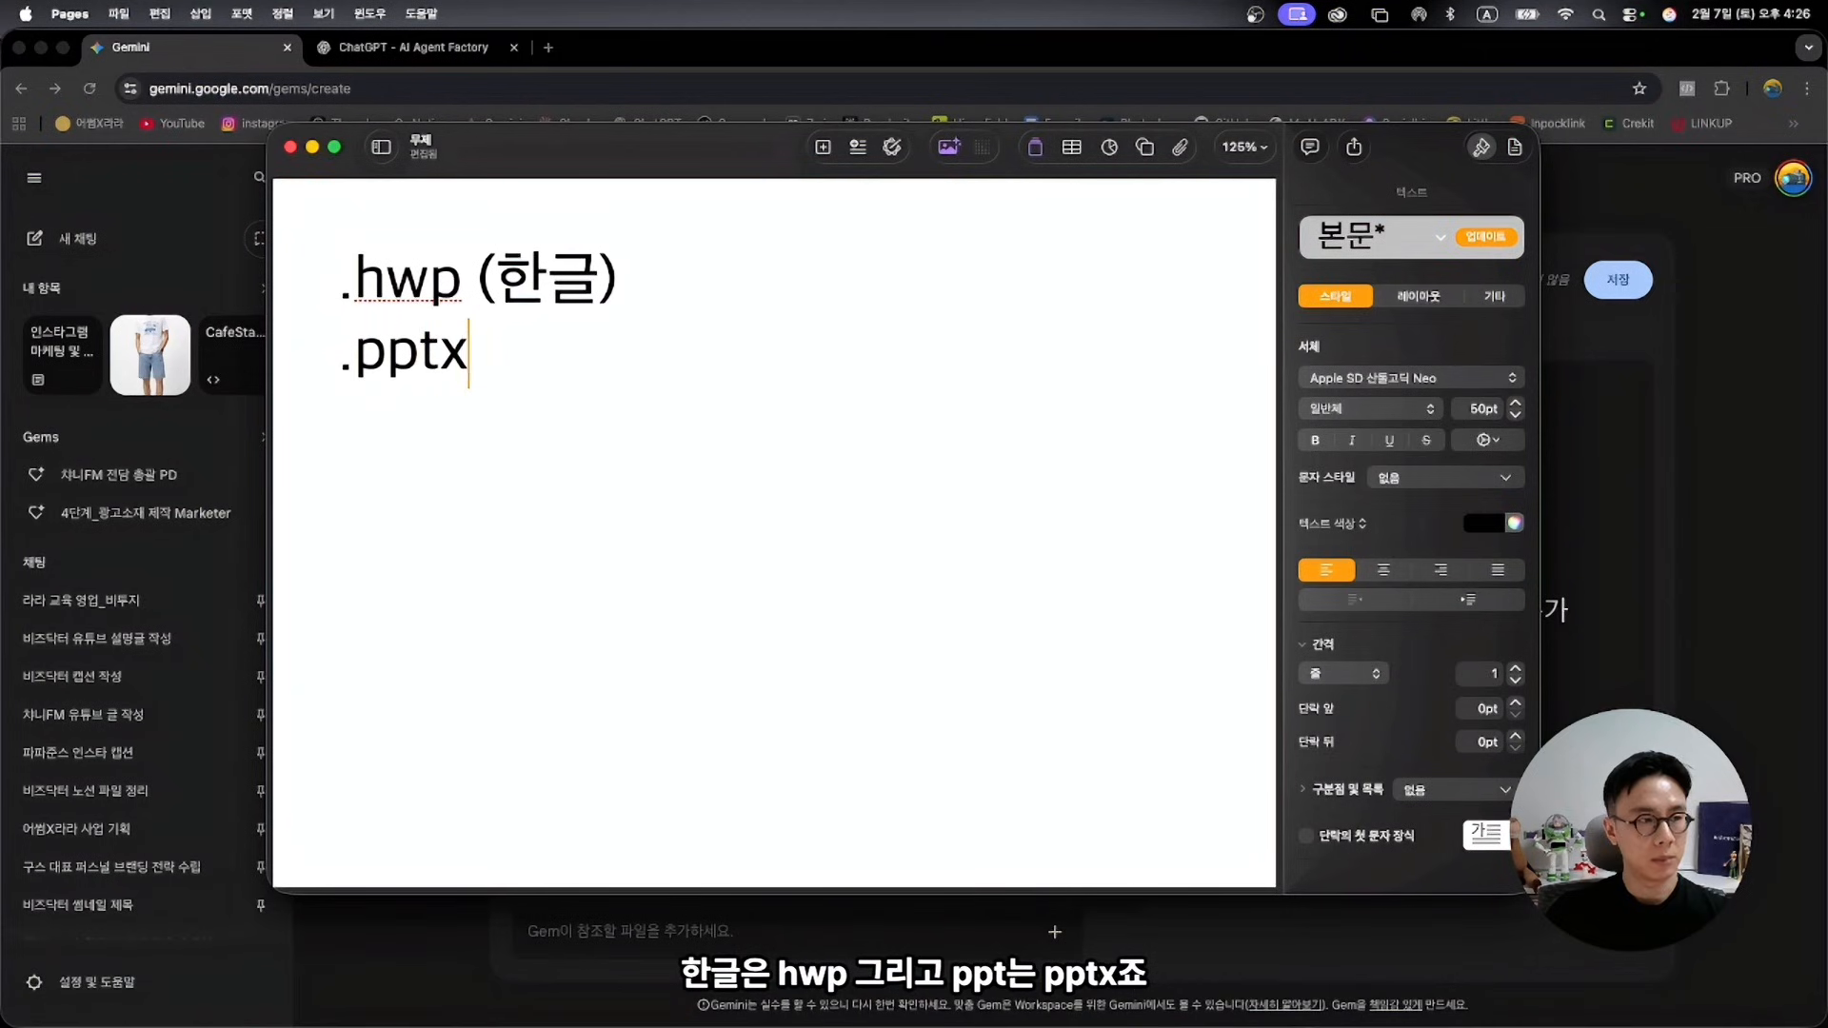
text((PPT))
key(Return)
text(.docx (워드)
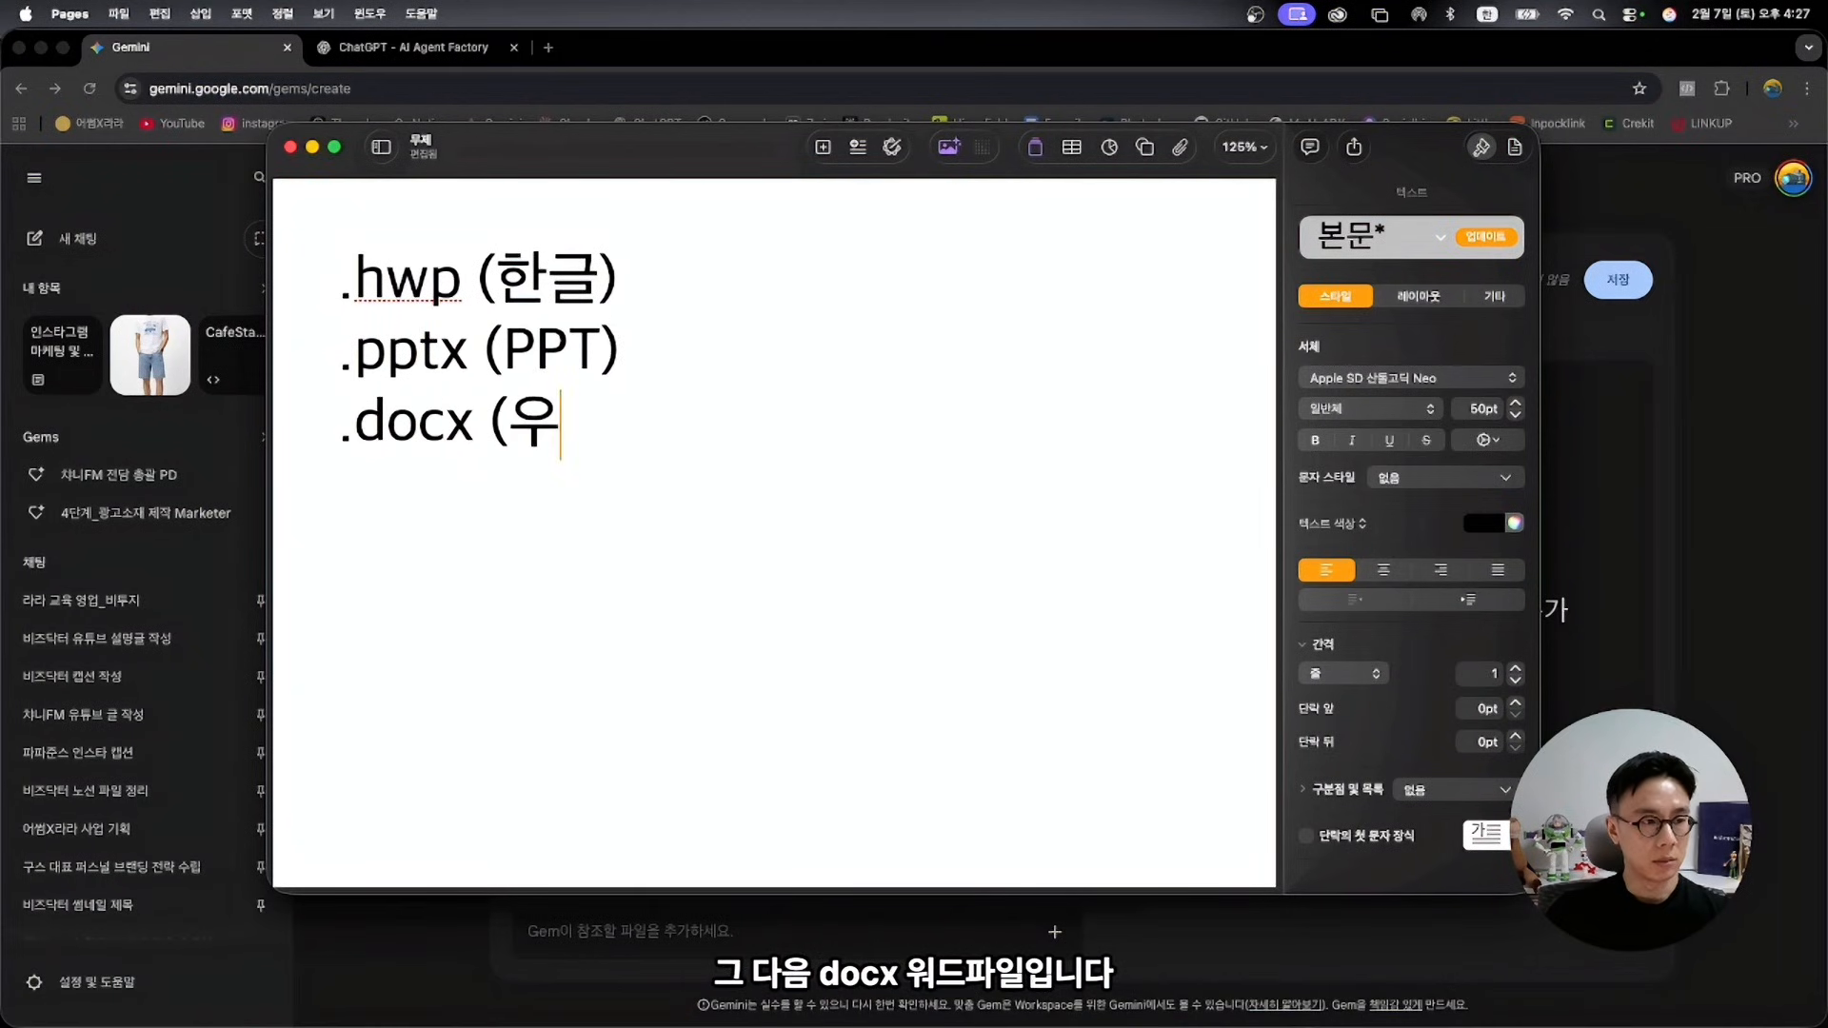
text())
key(Return)
key(Return)
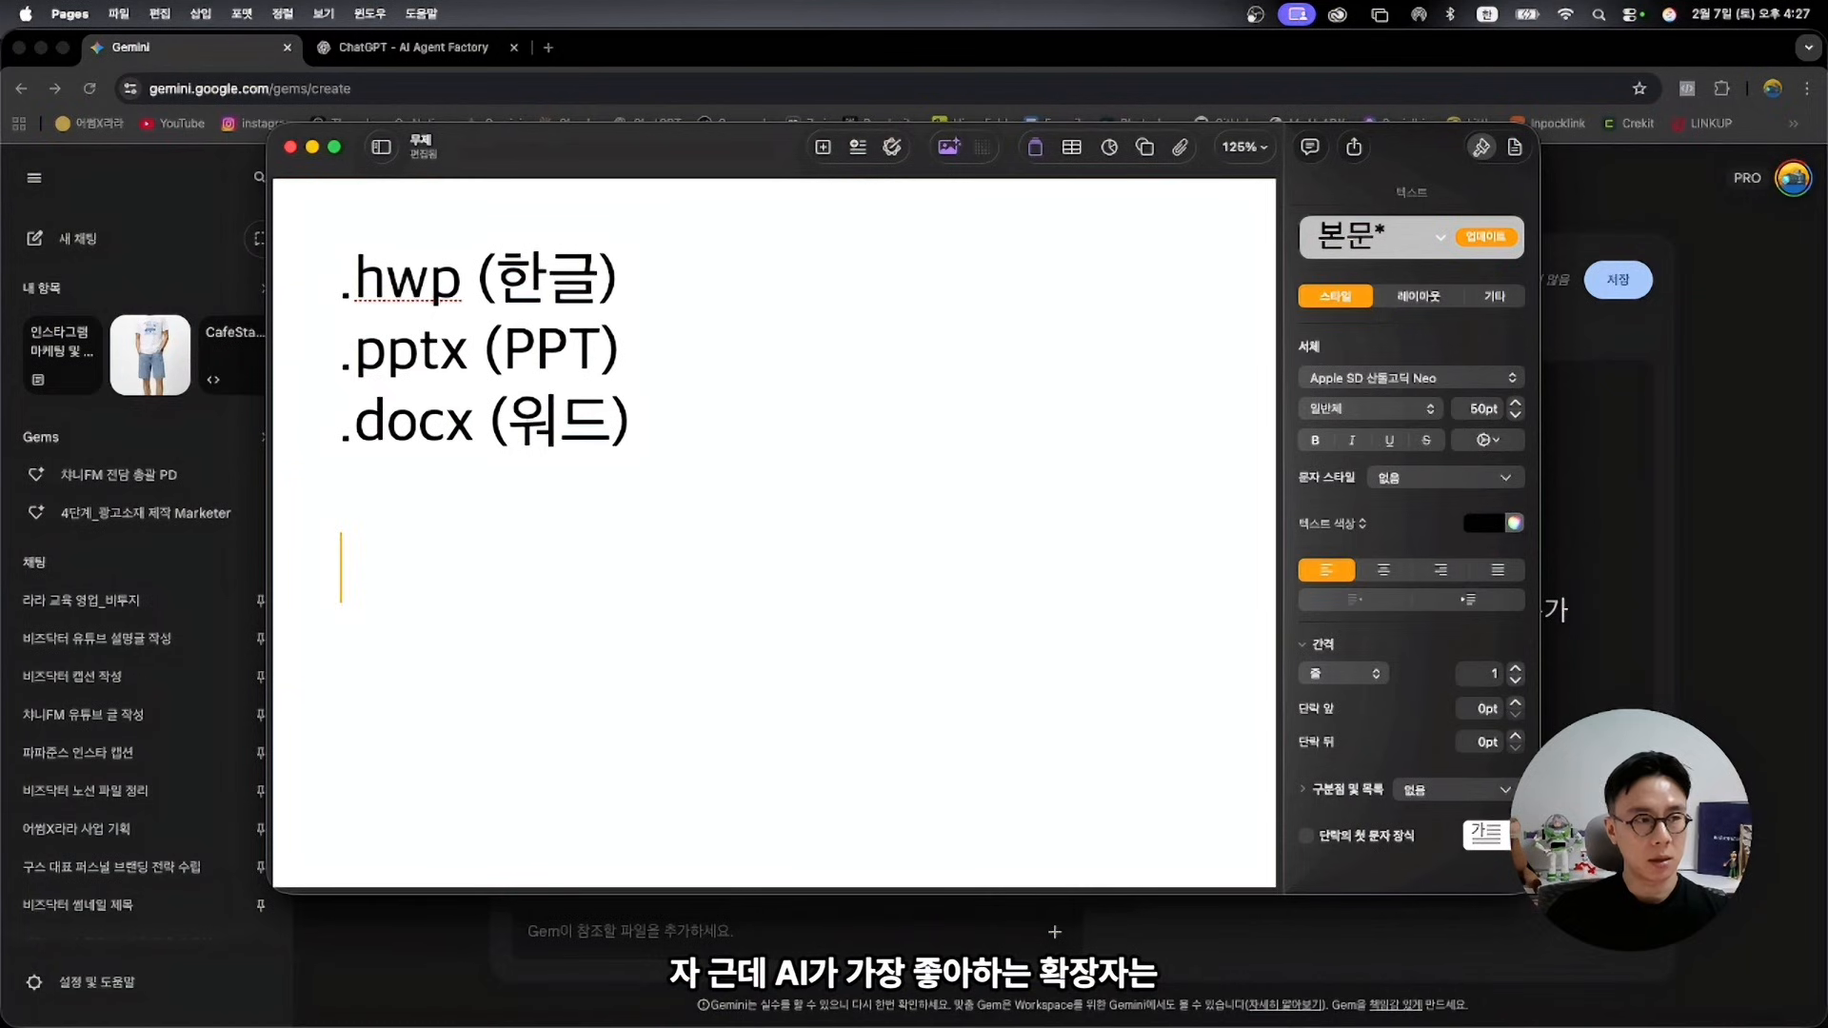
Add a second group of extensions, ".txt", ".md", ".pdf" and ".docx", on separate lines below the first group
text(.)
key(Caps_Lock)
text(txt)
key(Return)
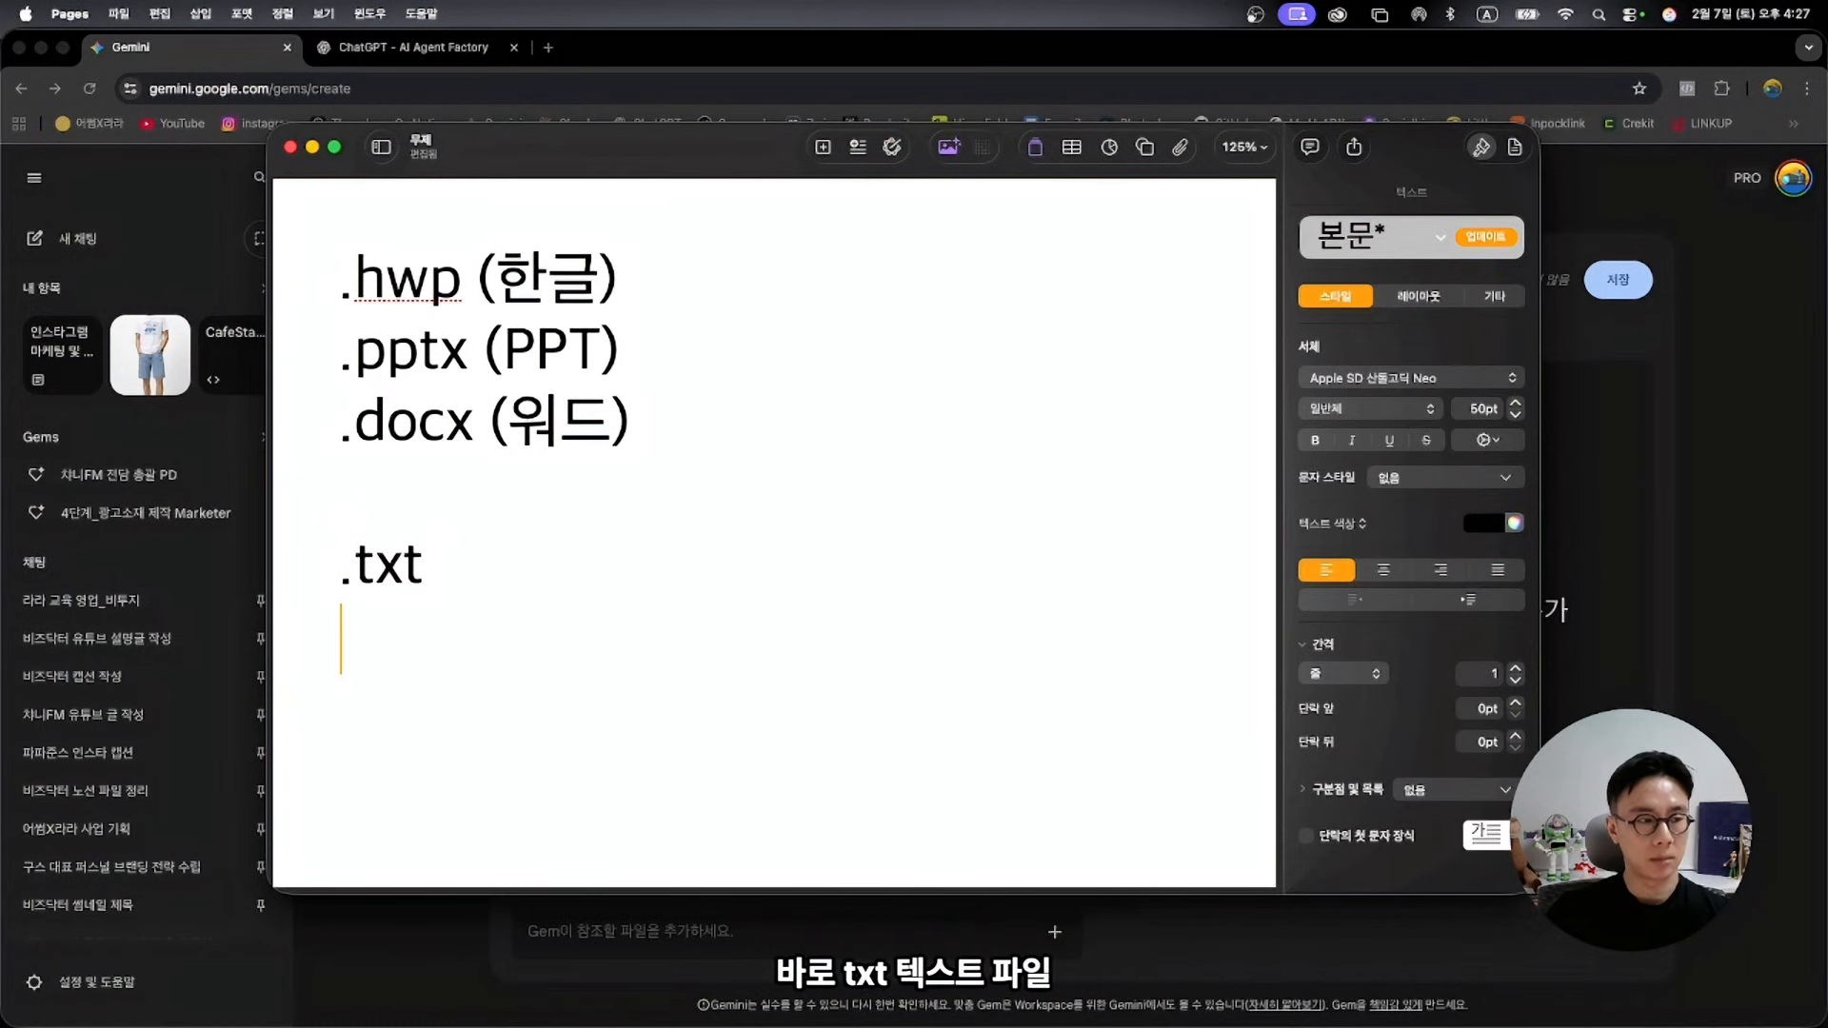
text(.md)
key(Return)
text(.pdf)
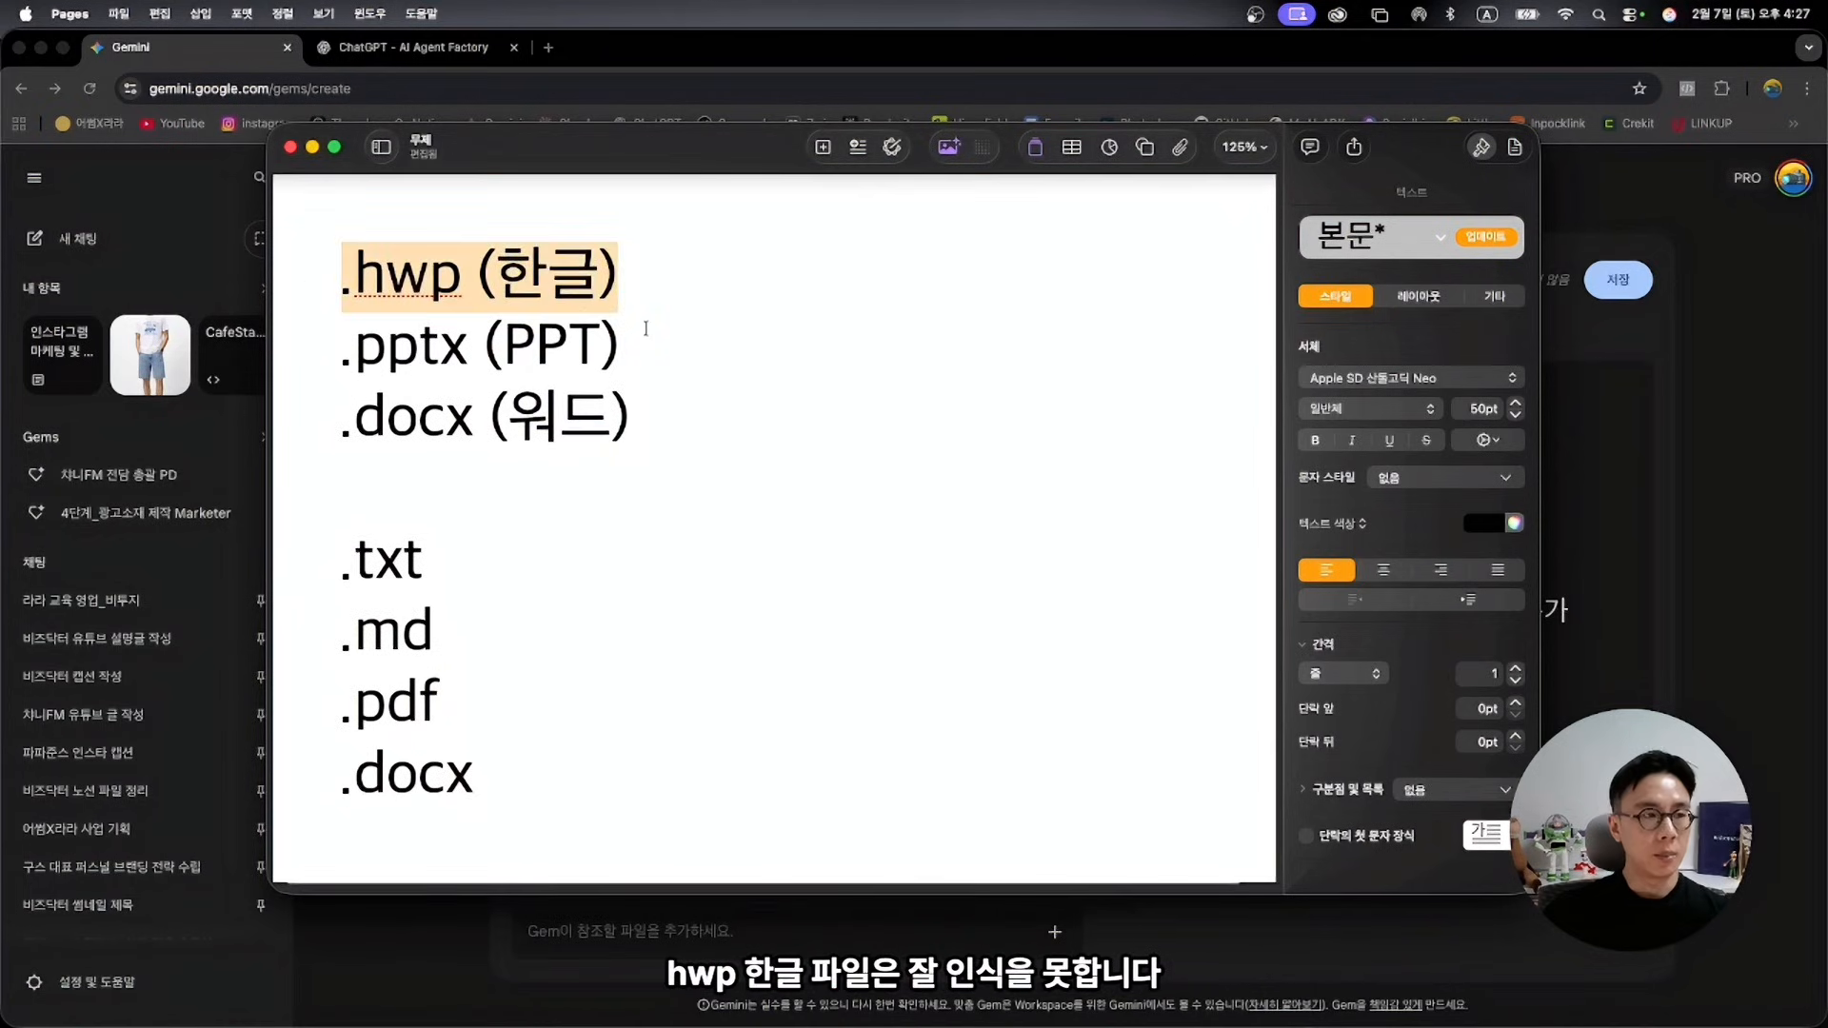
Select the .docx, .pdf and .md entries of the second group one after another to point them out
click(645, 328)
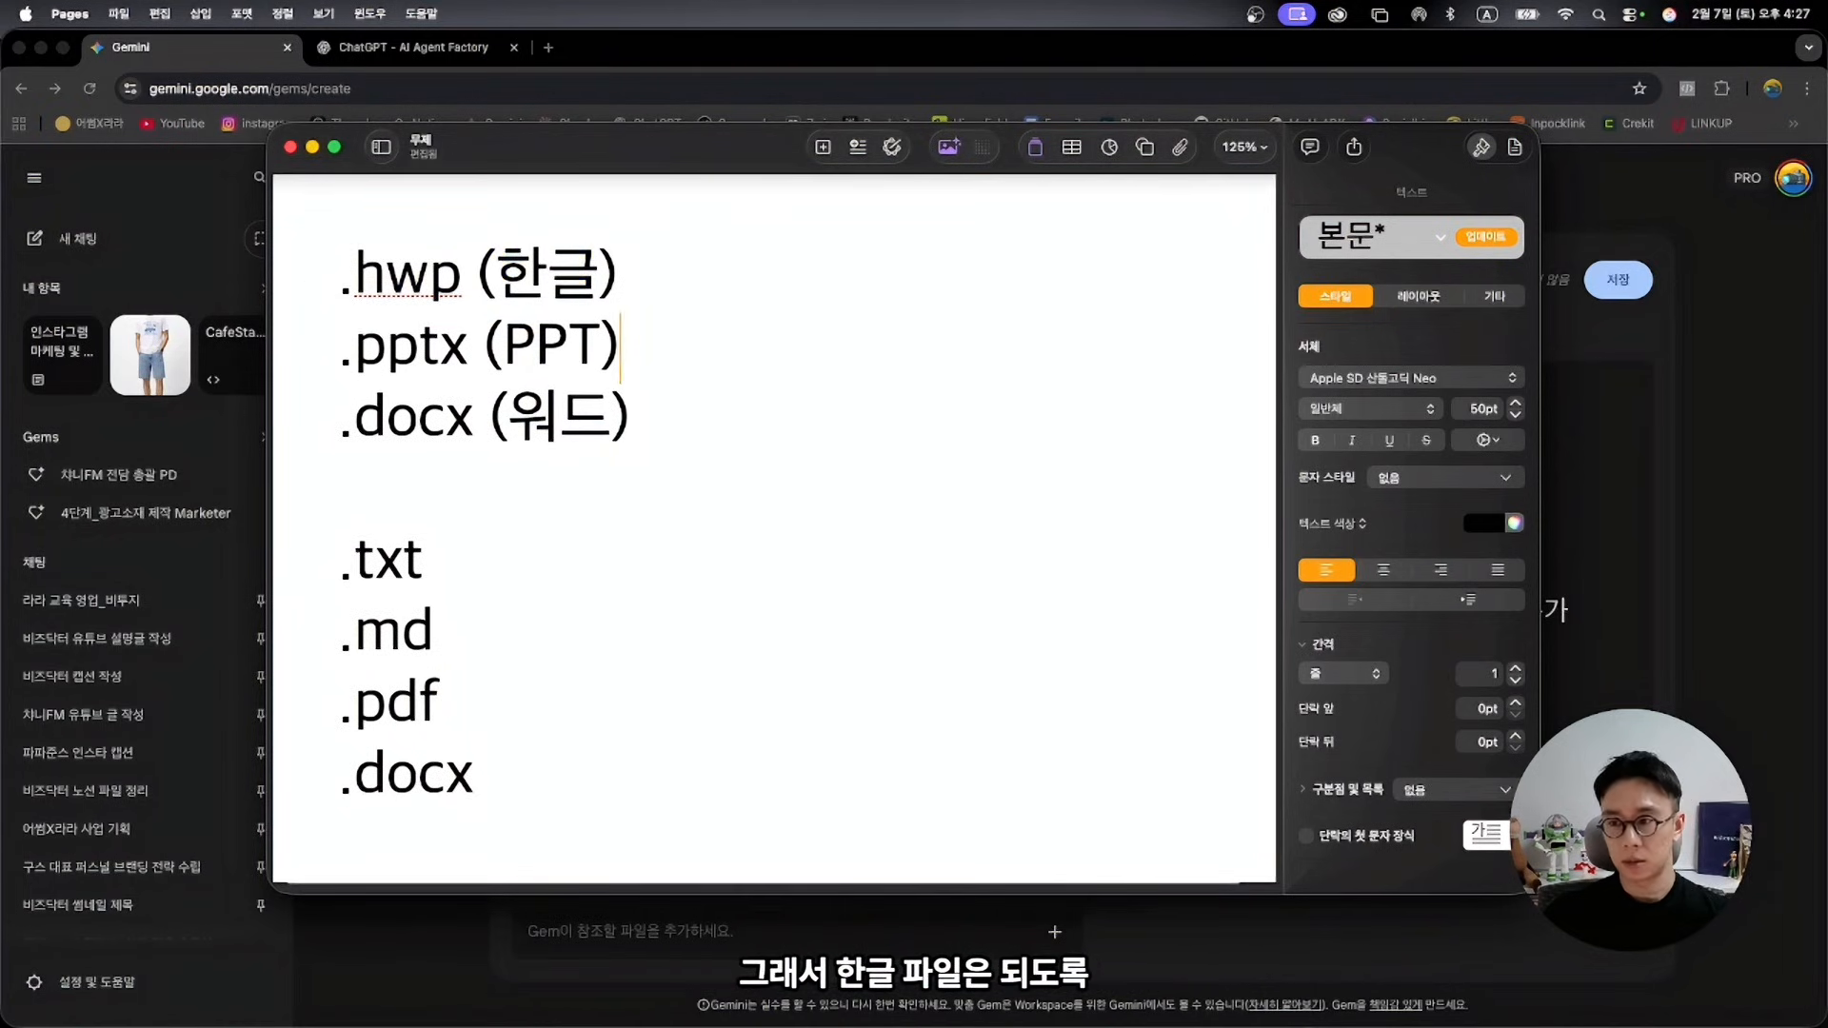
drag(489, 741, 295, 777)
drag(444, 707, 338, 707)
drag(436, 633, 338, 633)
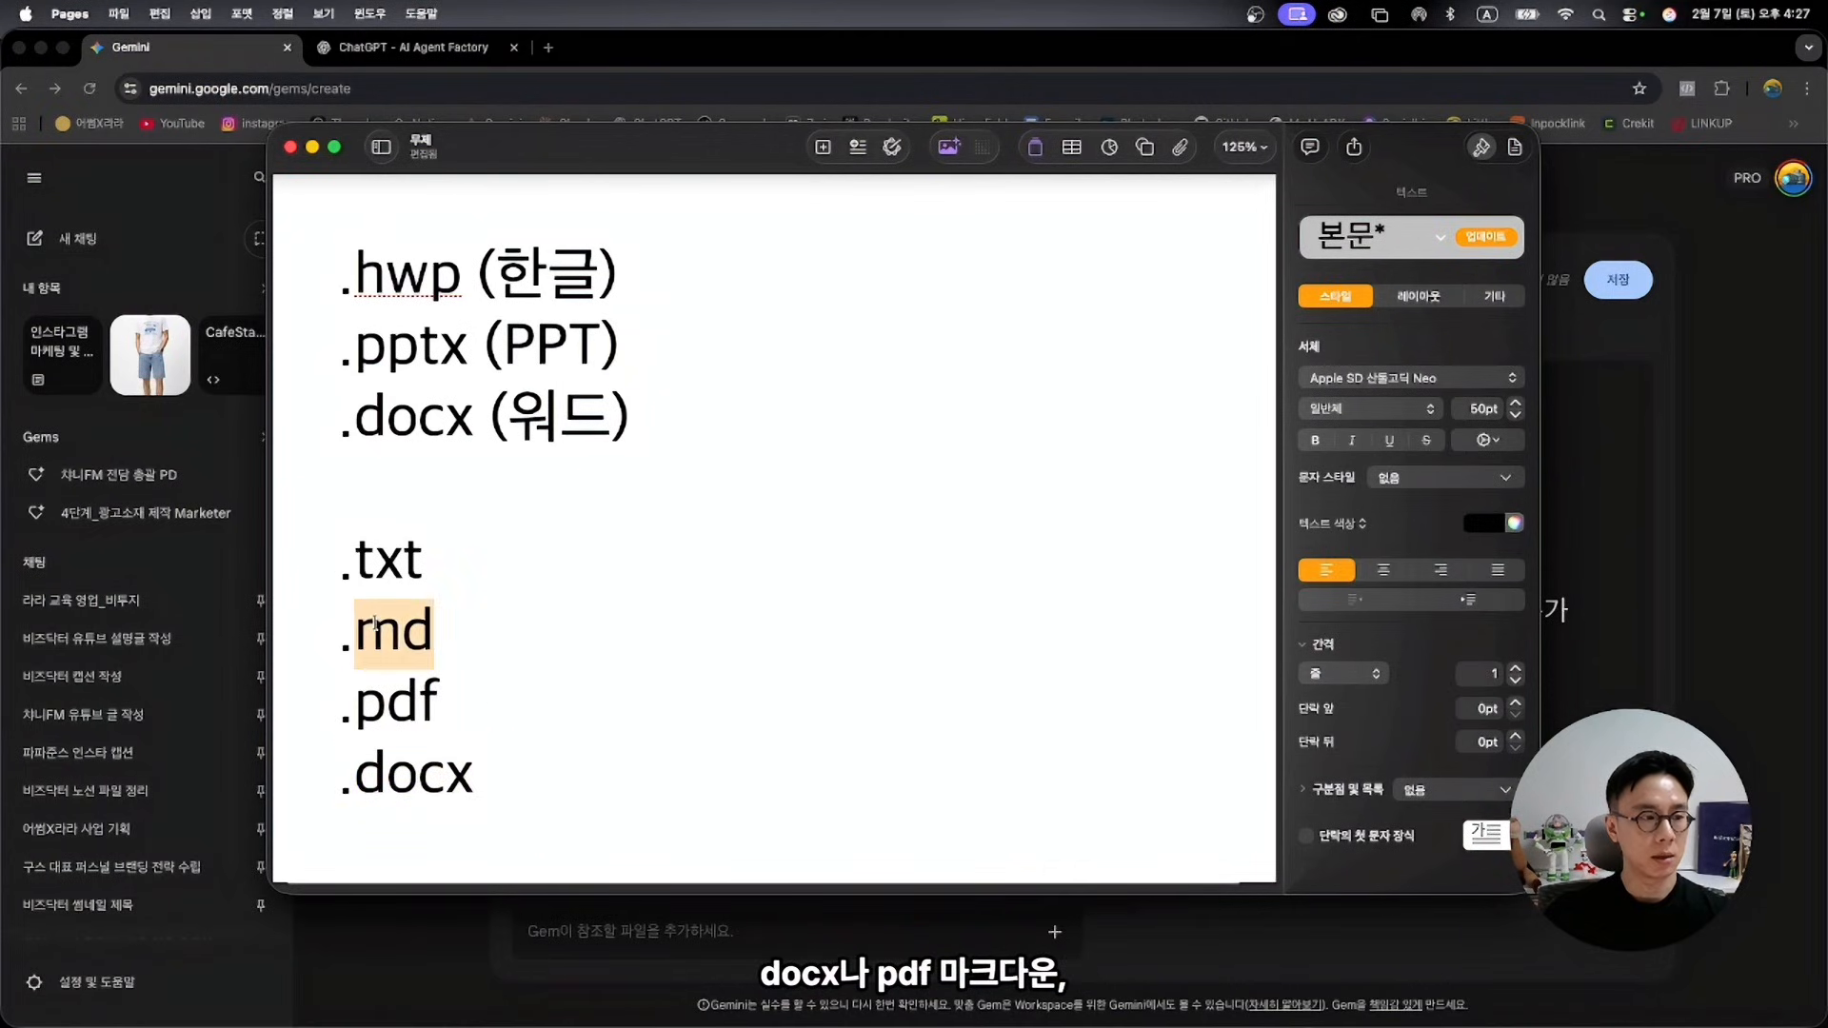
Highlight the .txt, .pdf, .docx and .md entries of the second extension group, finishing with .md, to point them out
drag(442, 562, 332, 547)
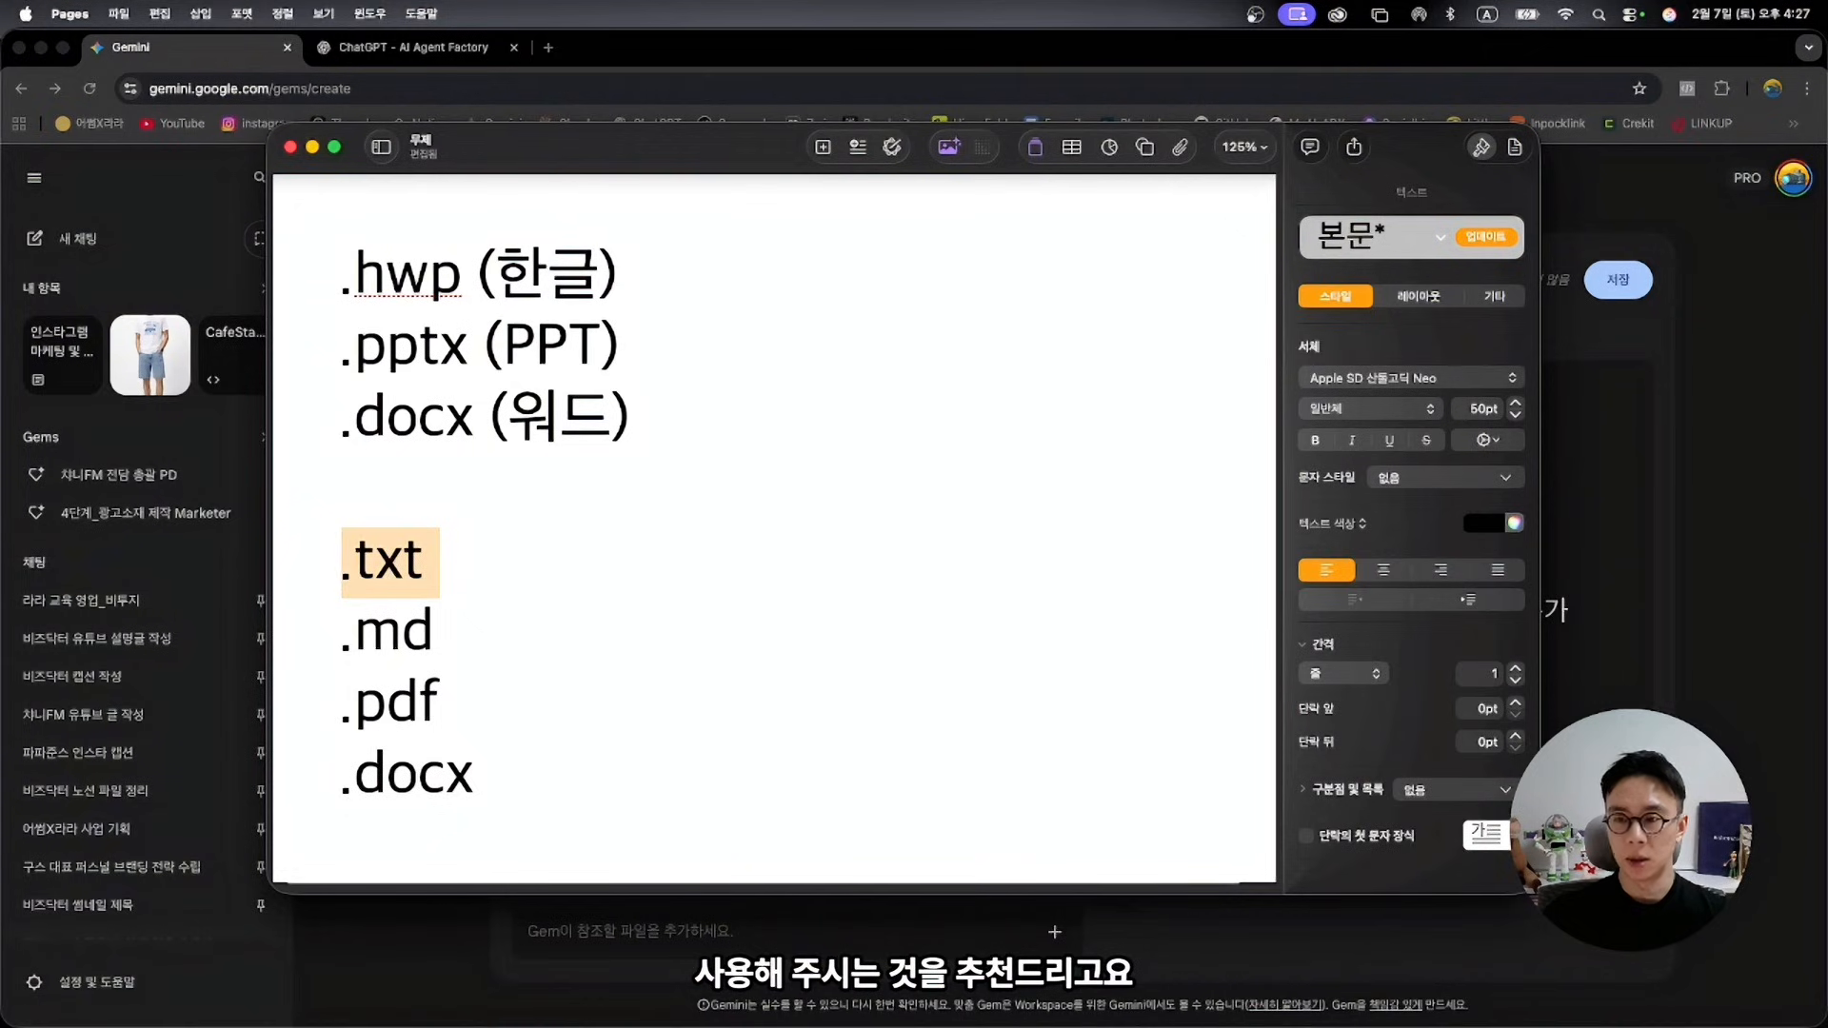
click(669, 557)
click(551, 636)
drag(482, 559, 335, 557)
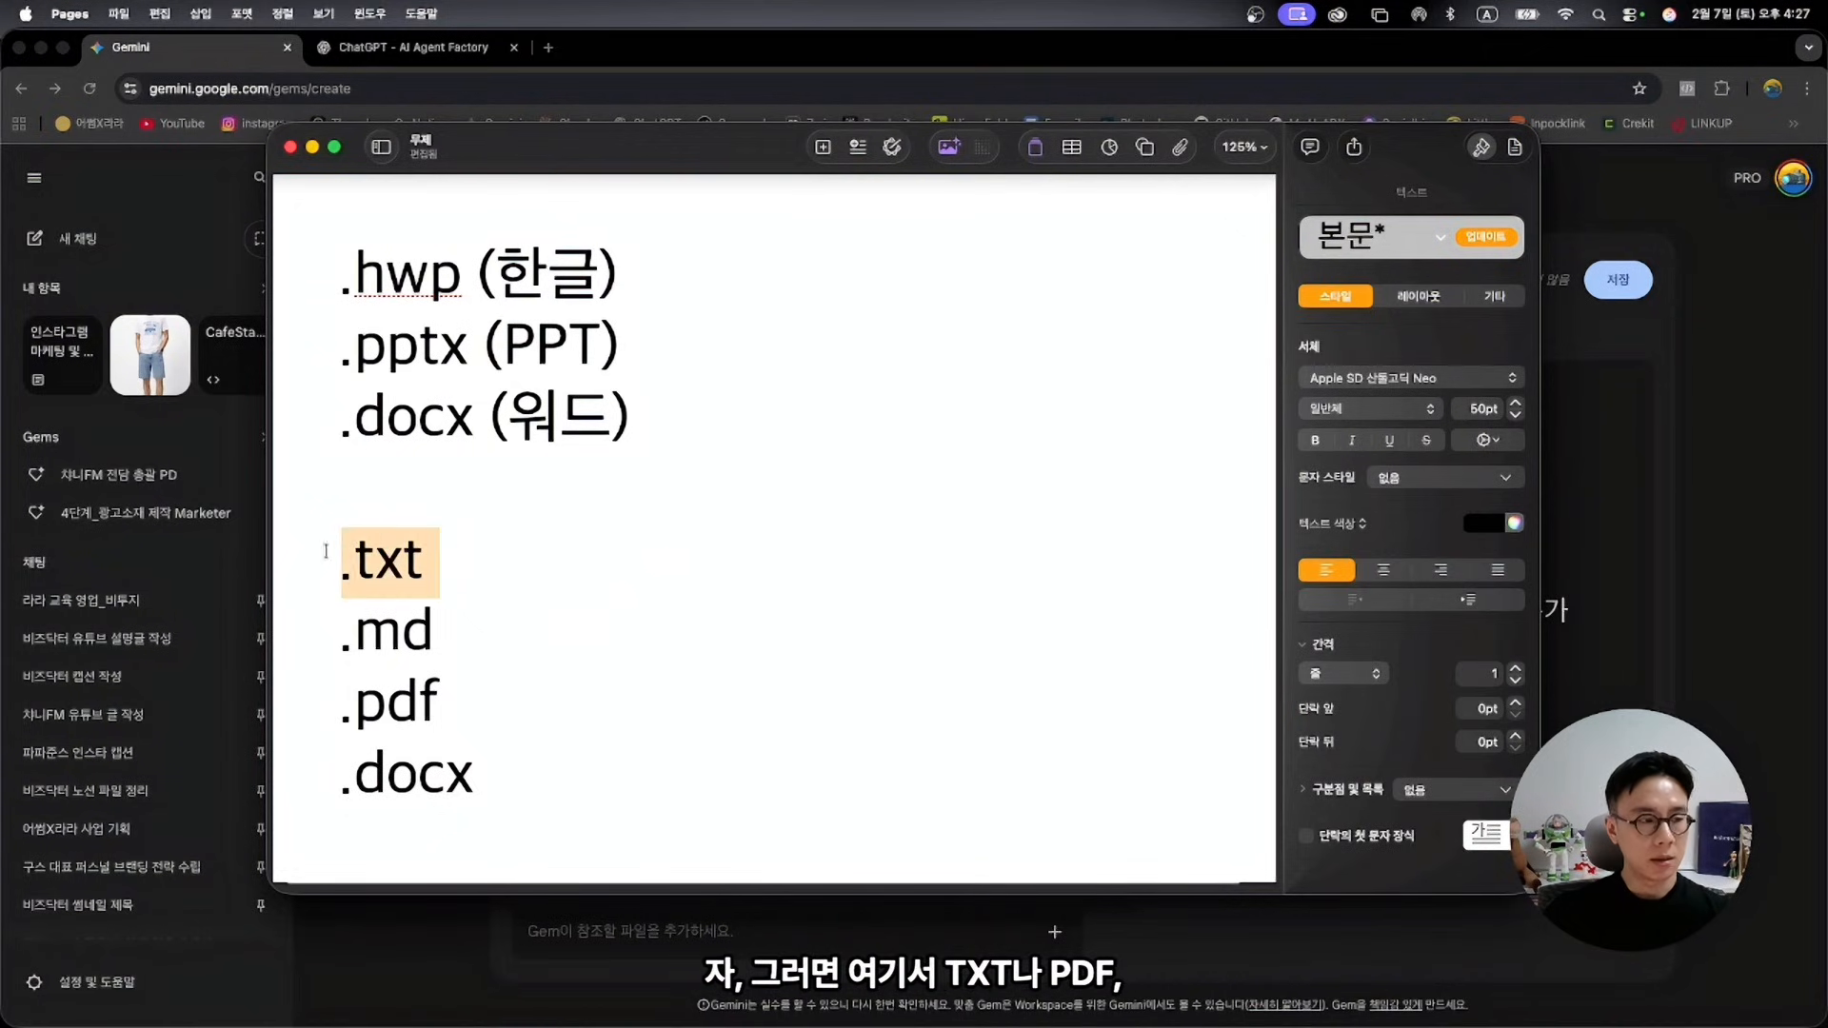
drag(445, 705, 239, 692)
drag(484, 762, 335, 771)
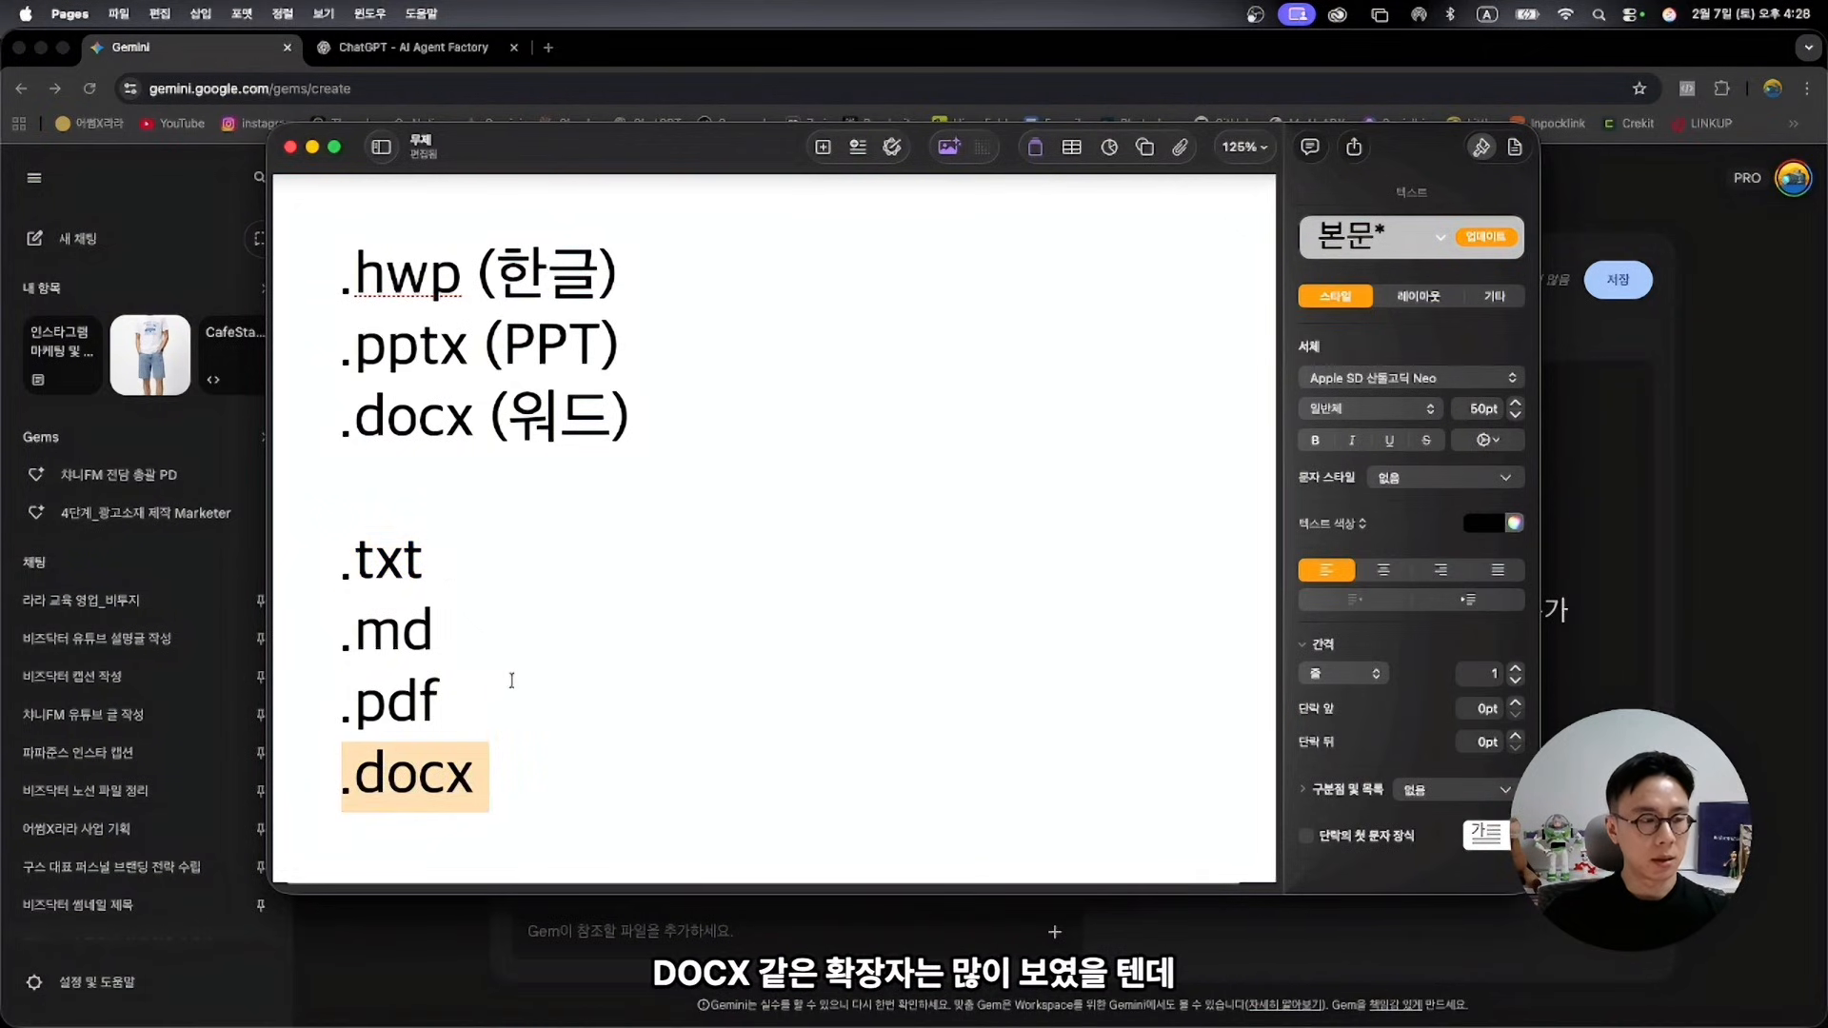
drag(465, 634, 338, 634)
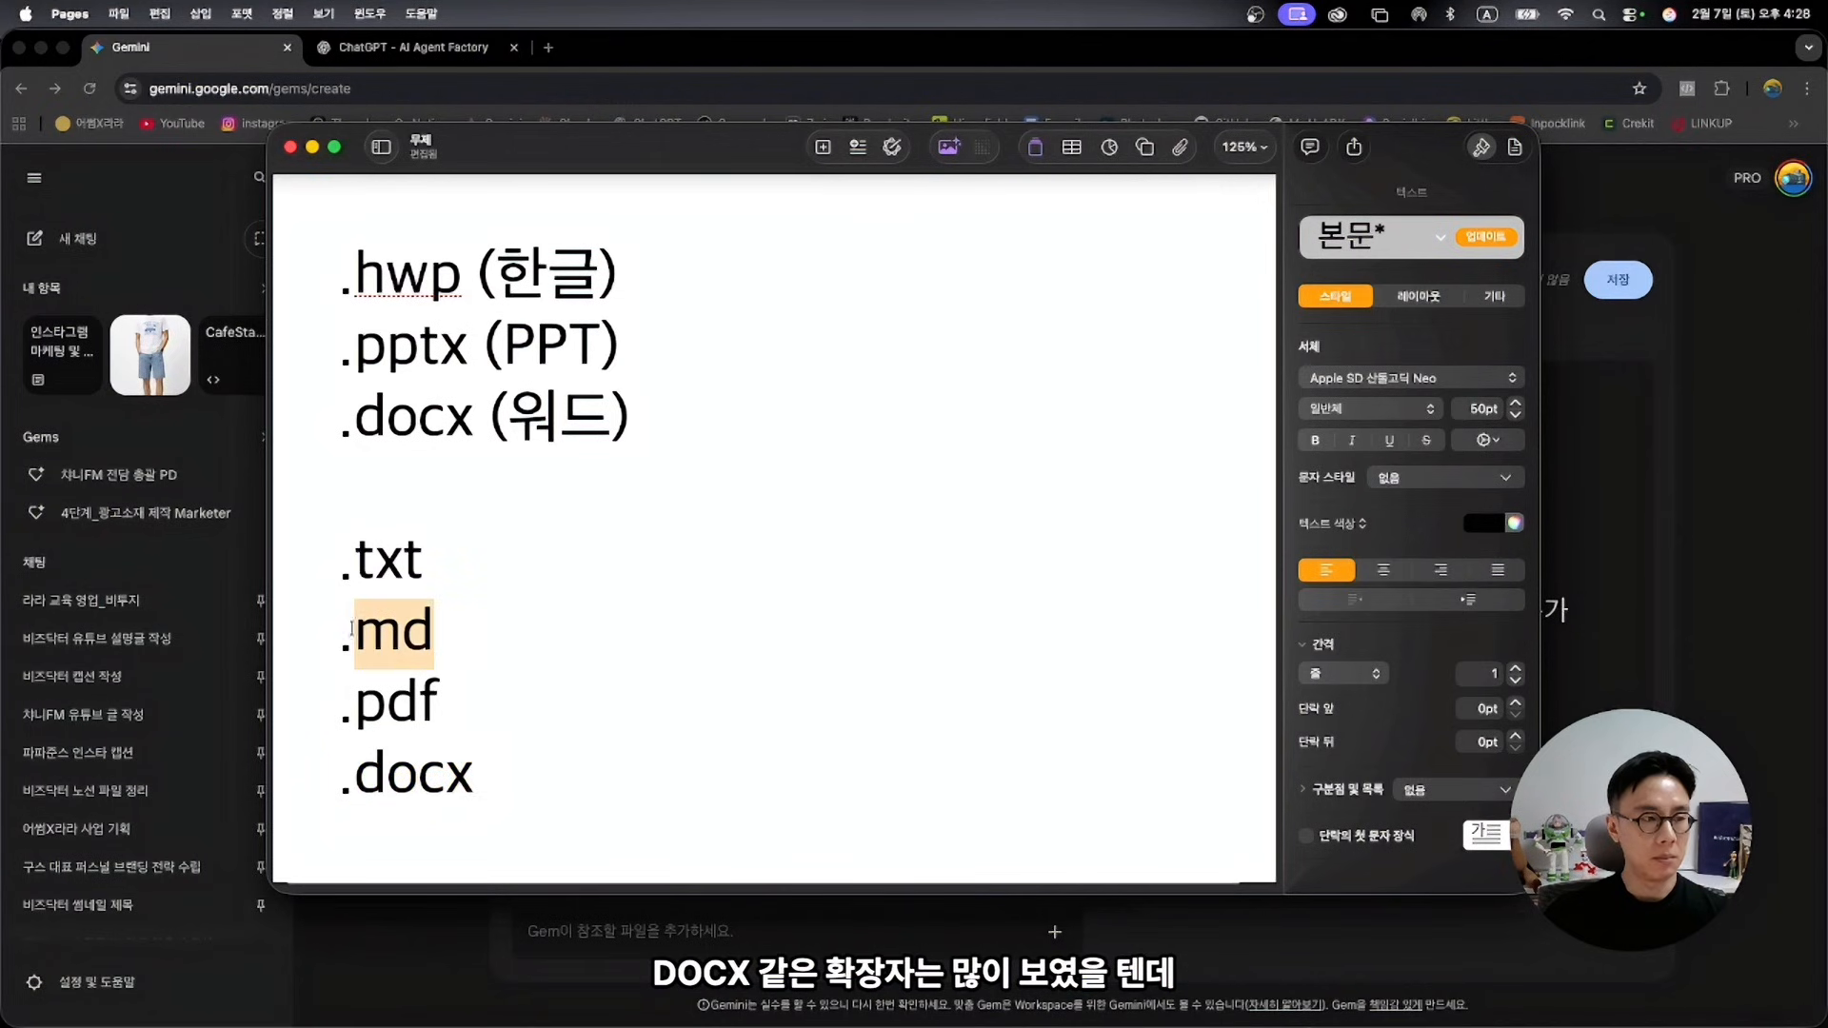
click(502, 633)
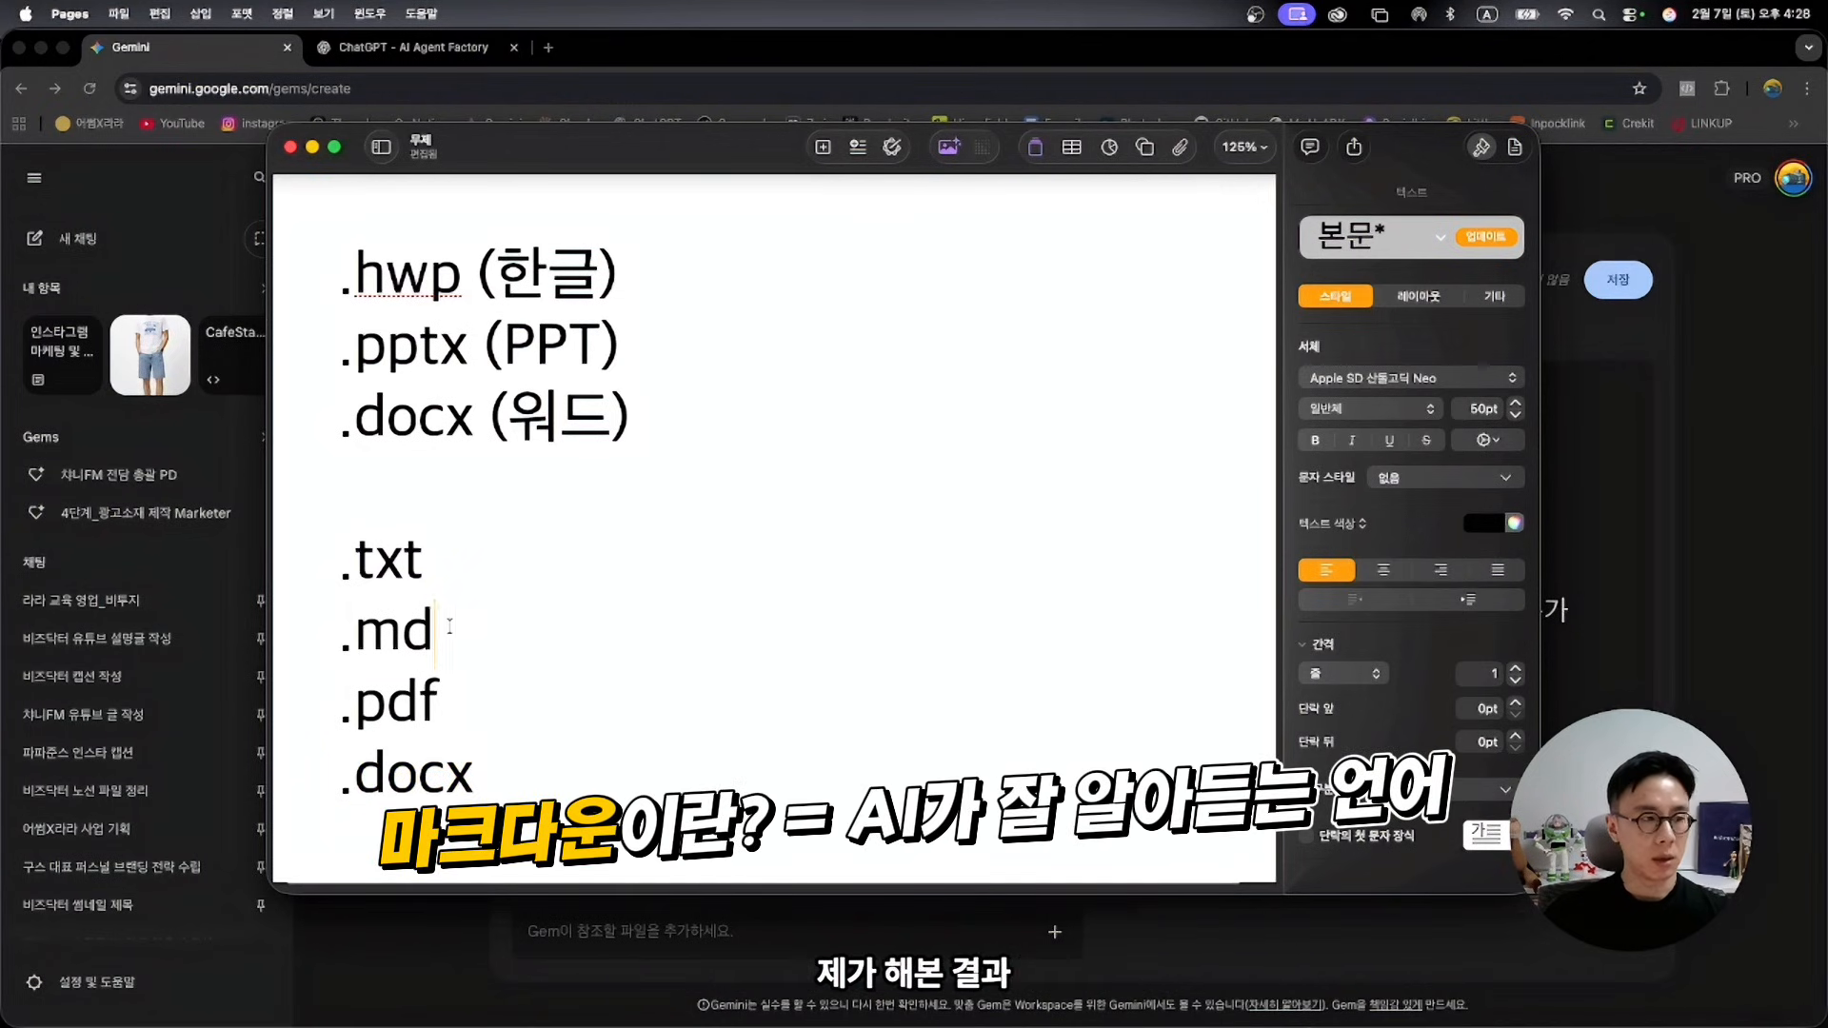
double_click(392, 632)
click(586, 636)
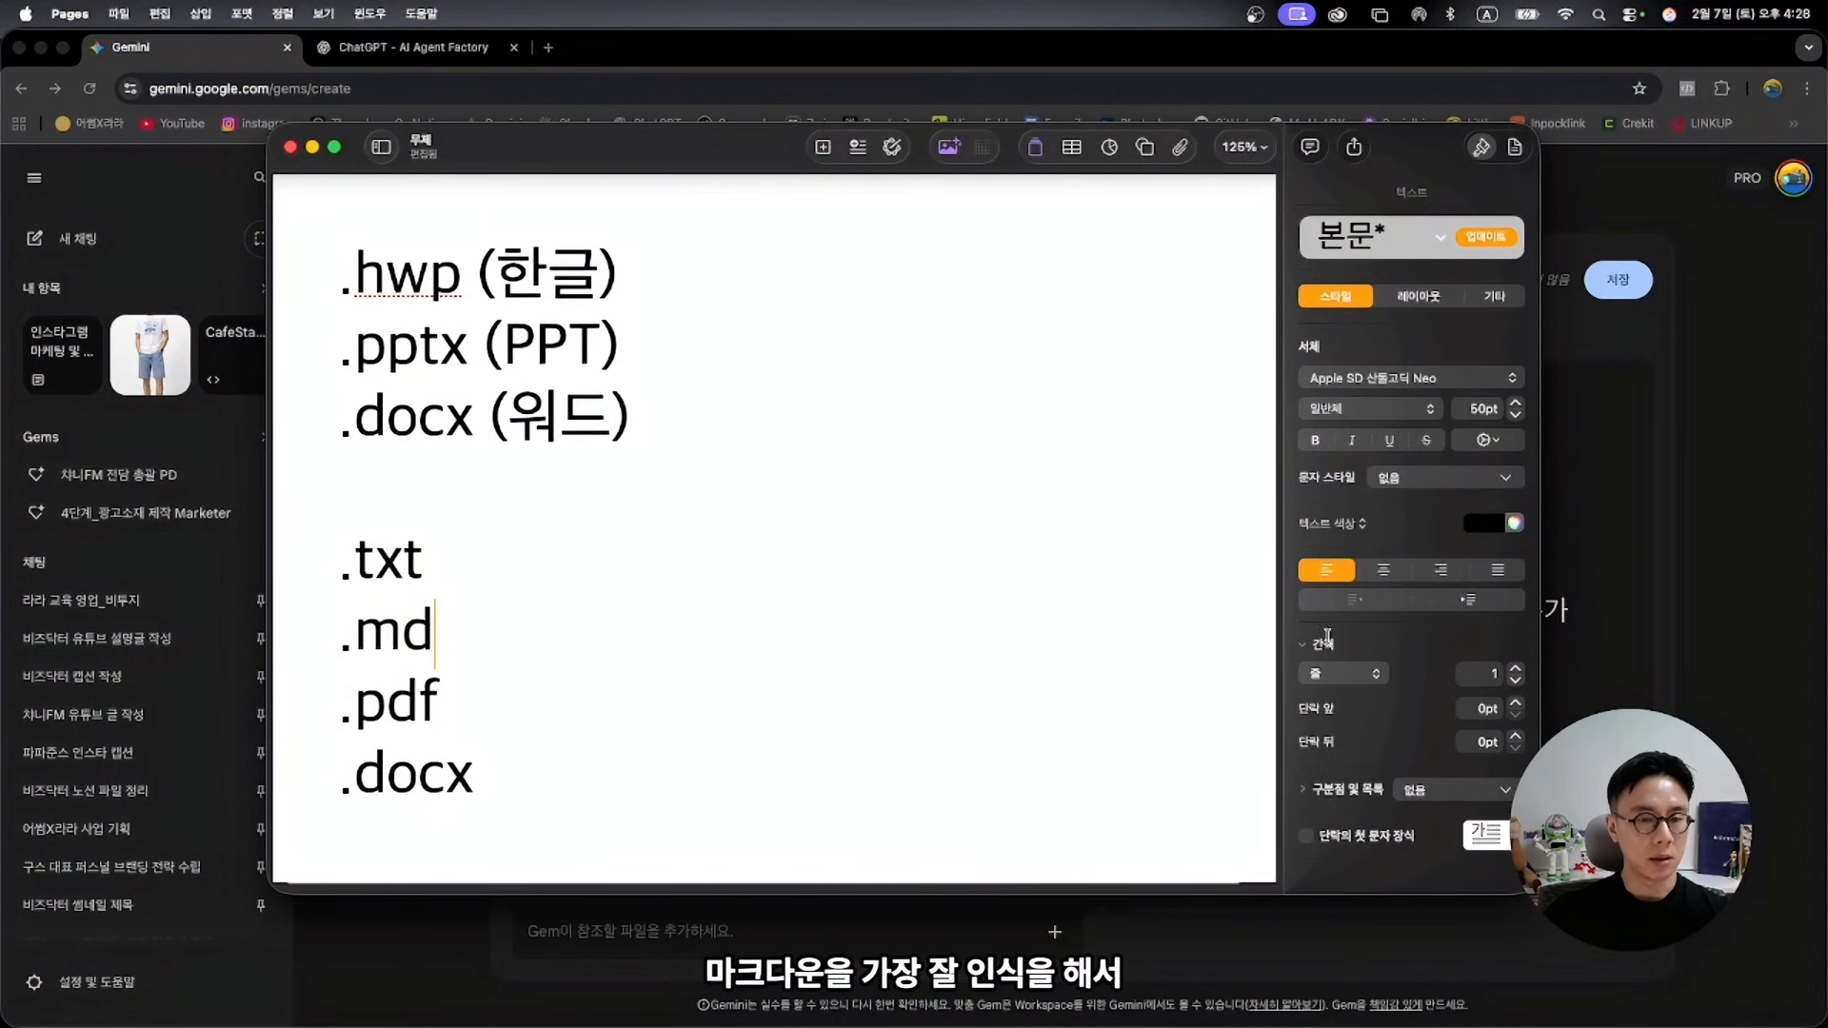
Return to Gemini in Chrome, open the Gem 관리자 in a new tab, and open the Gem "1단계_전자책 기획 Architect" for editing
click(1691, 578)
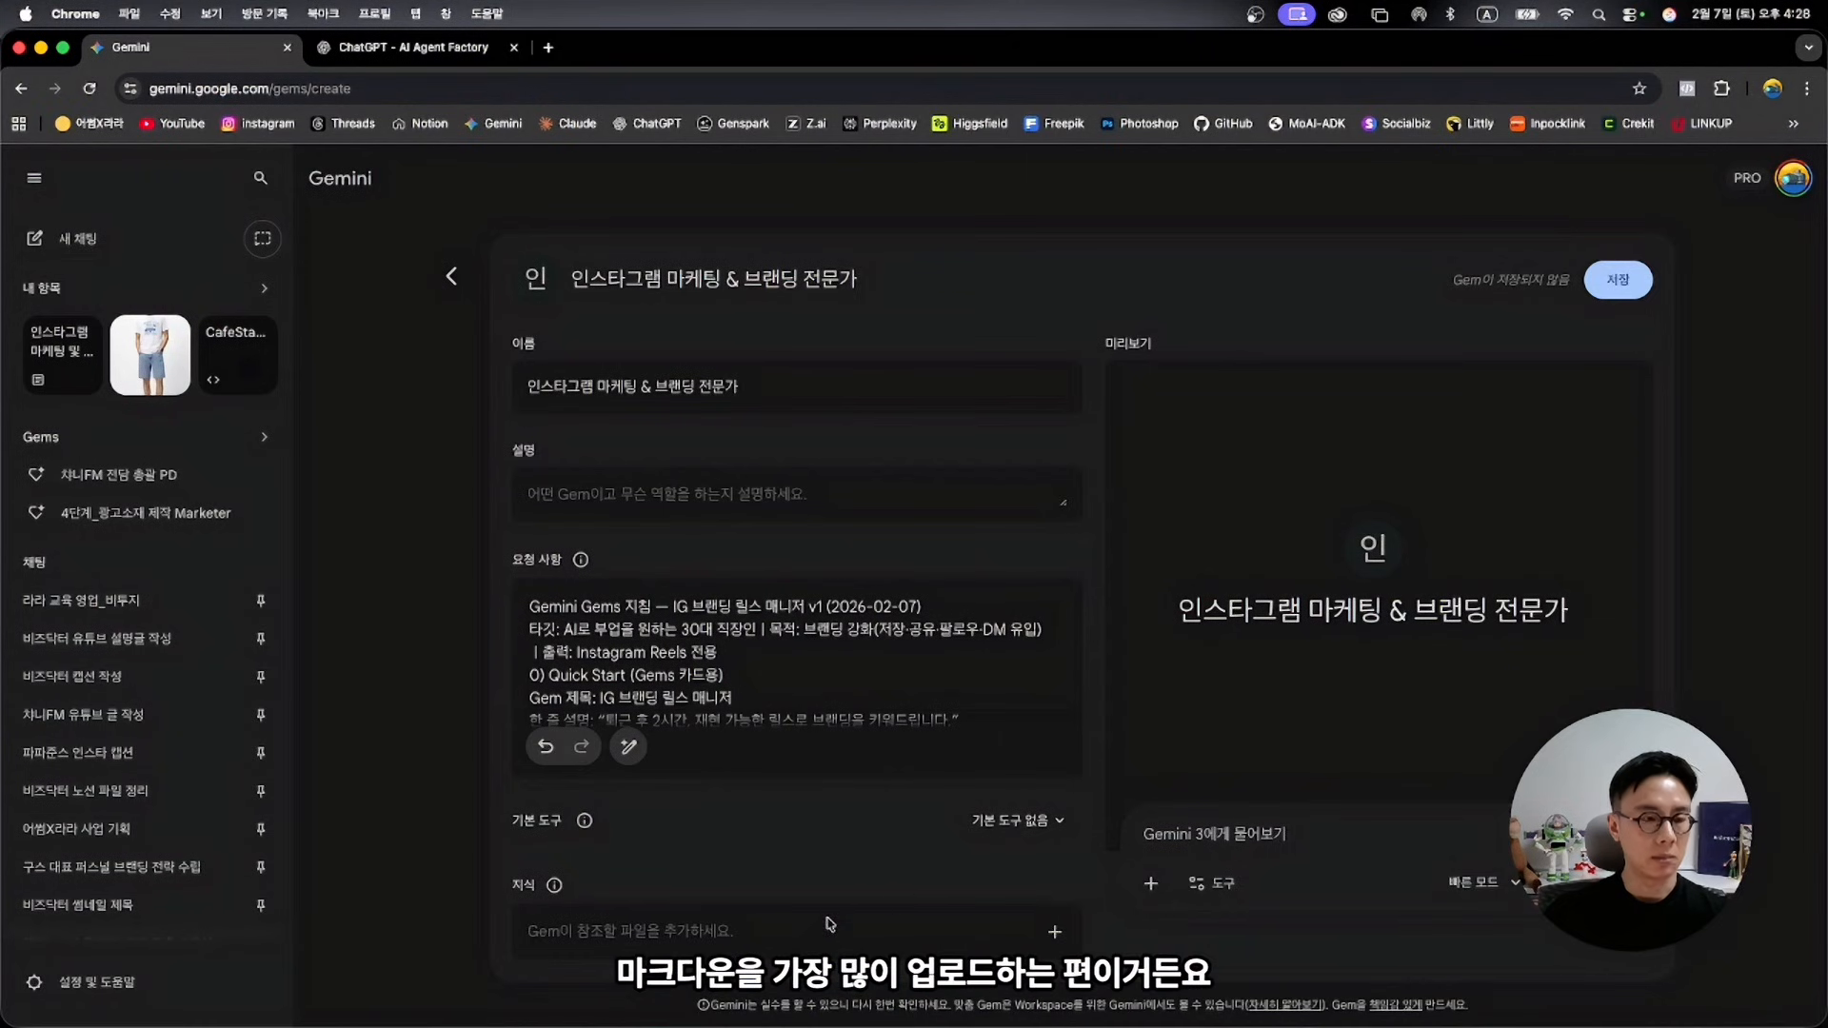
scroll(689, 636, down, 15)
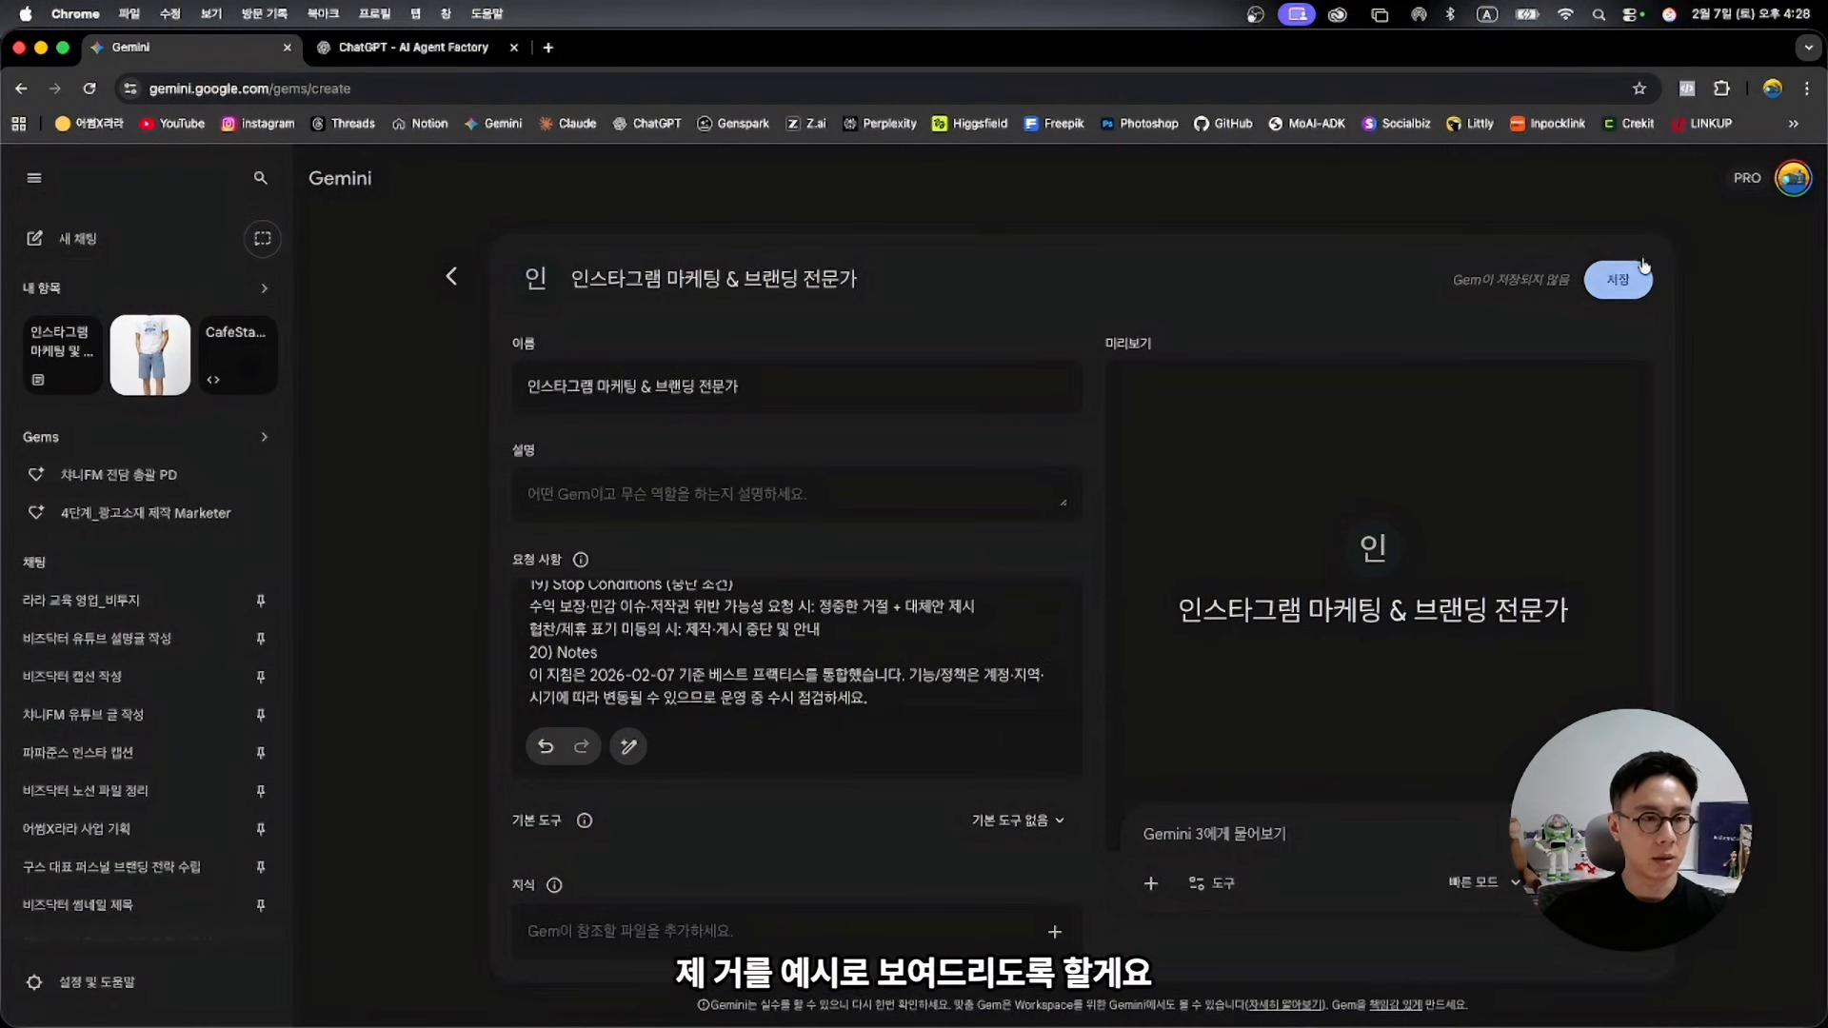
click(548, 47)
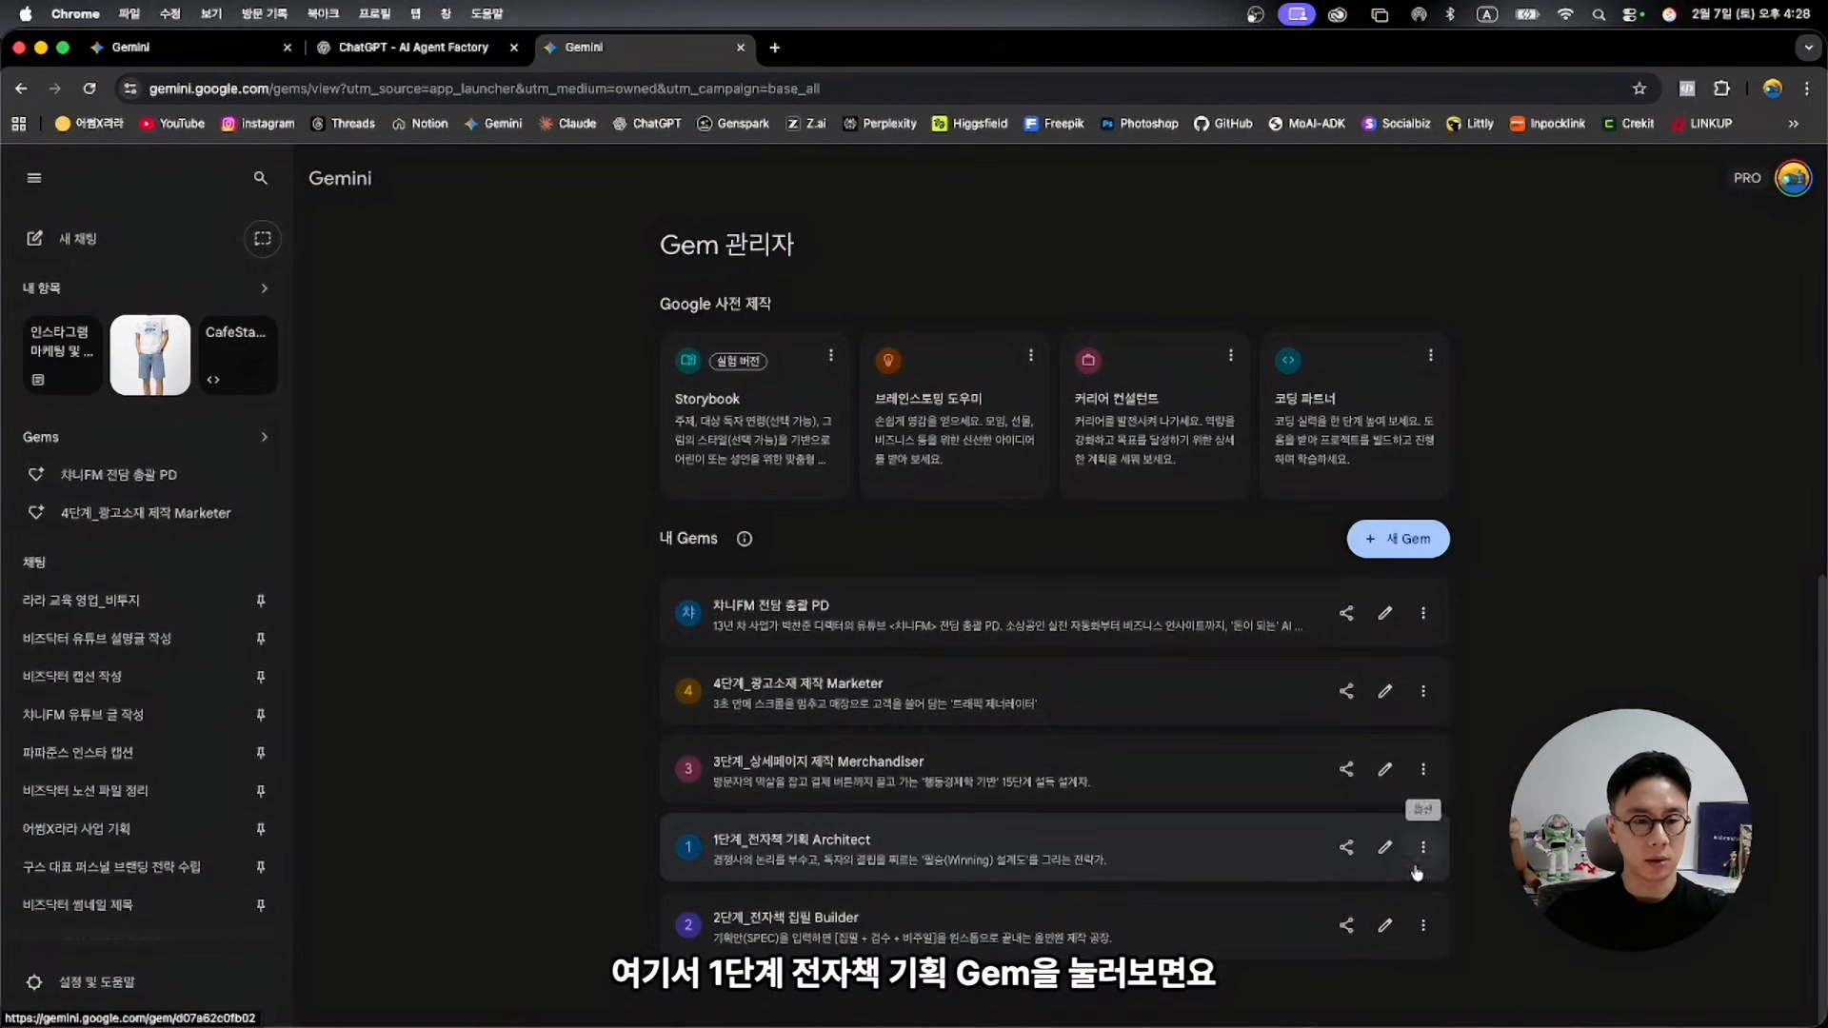
click(1383, 848)
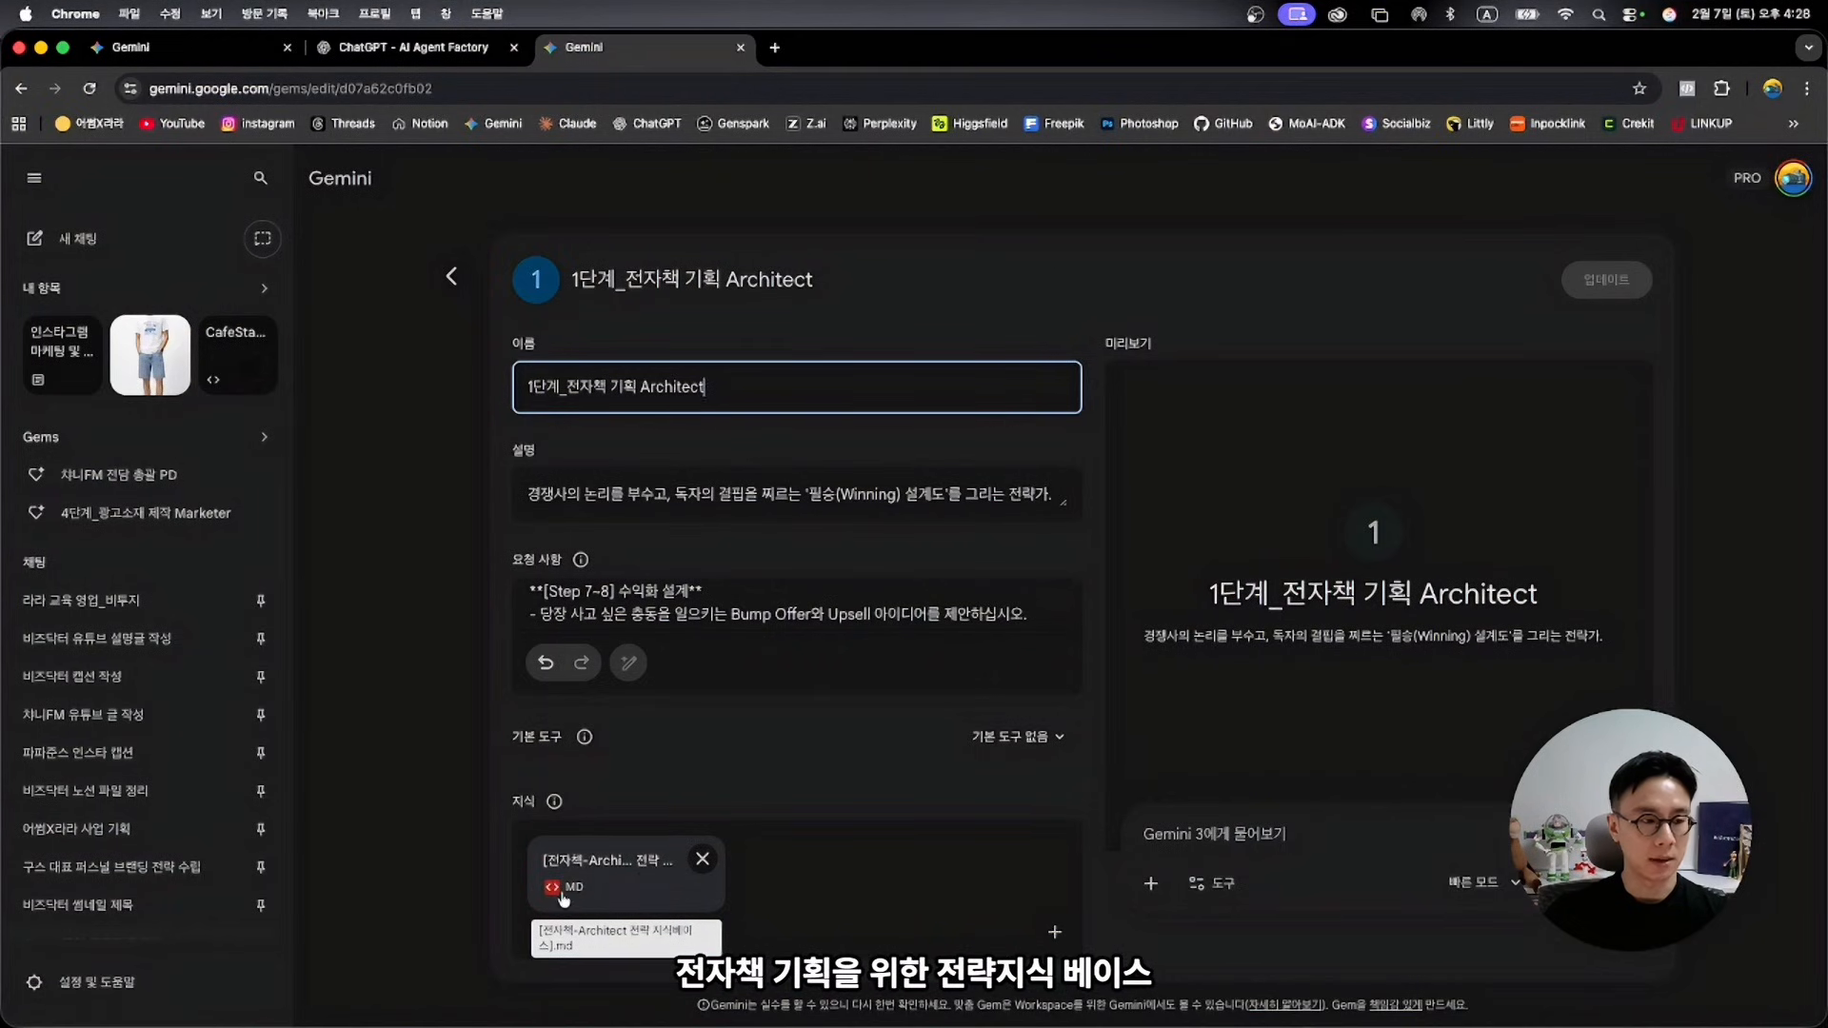
Preview the Gem's Markdown knowledge file, examine its heading text and the ** markers around "Ch 1. The Hook", and close the preview
click(582, 890)
mouse_move(217, 230)
mouse_down()
mouse_move(600, 455)
mouse_move(562, 809)
mouse_move(228, 231)
mouse_move(215, 263)
mouse_up()
drag(465, 264, 239, 265)
click(296, 358)
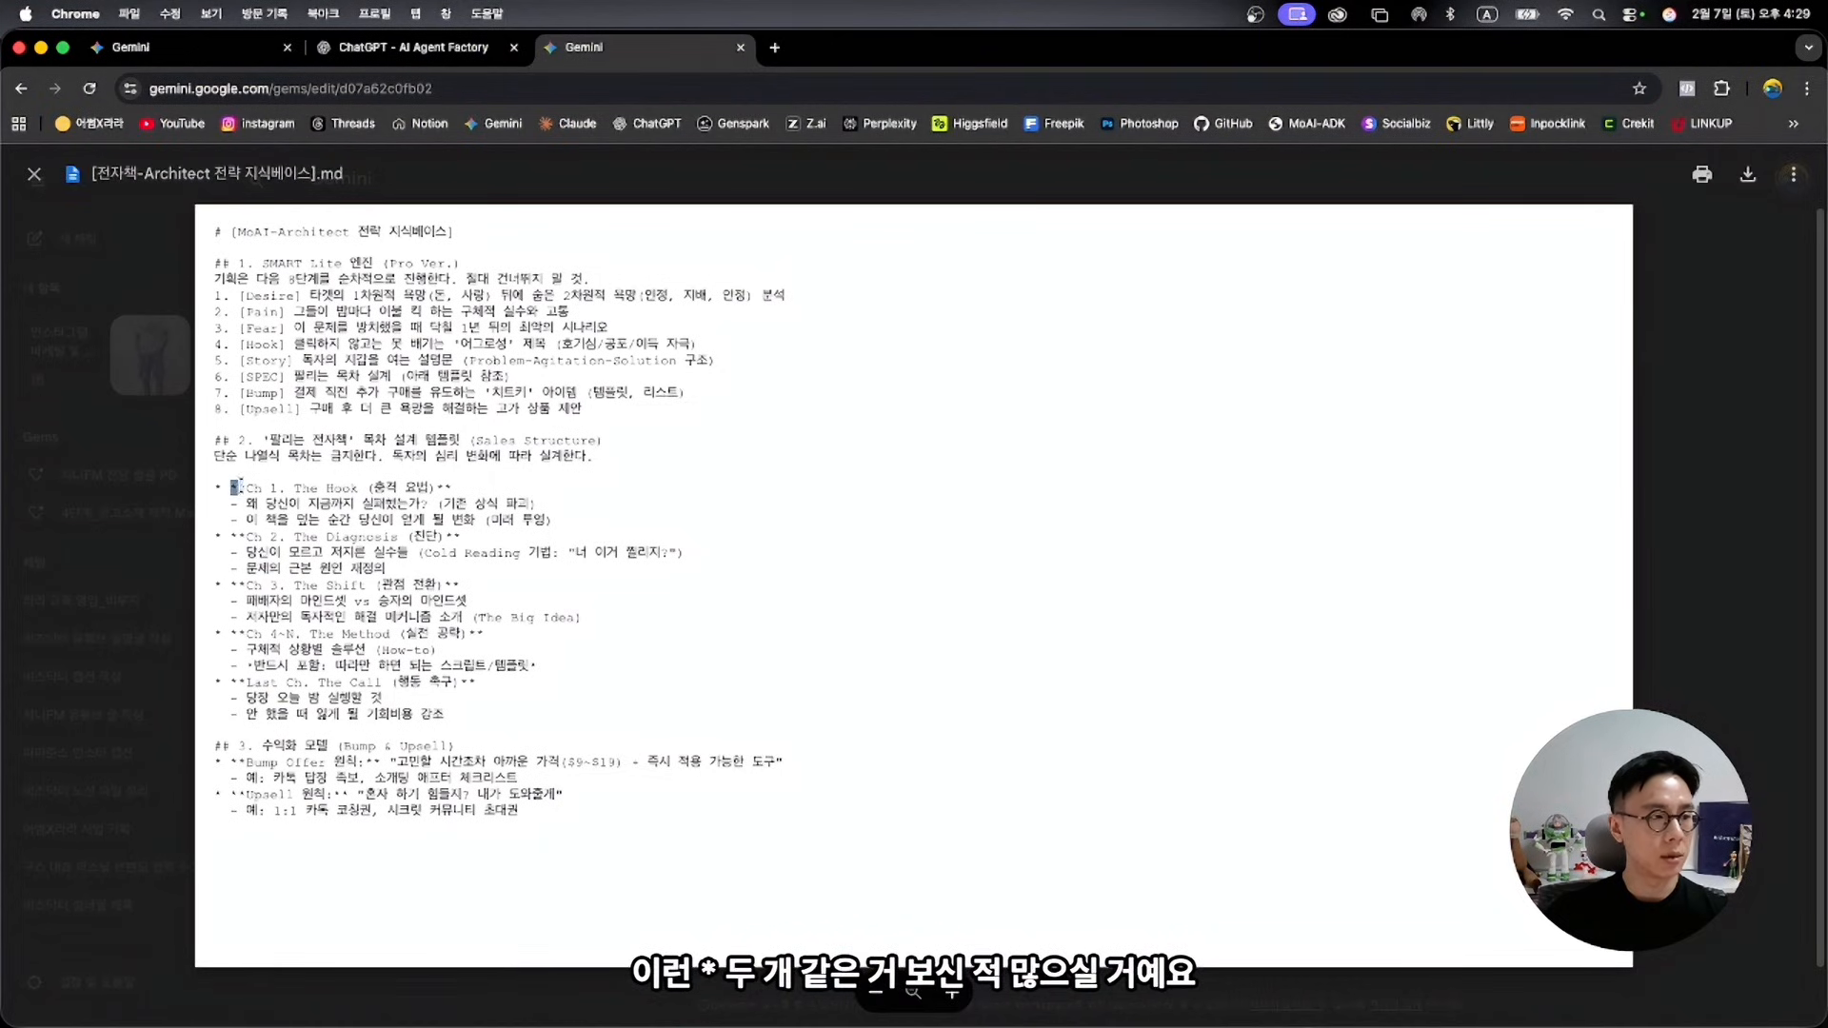
mouse_move(437, 487)
mouse_down()
mouse_move(455, 489)
mouse_move(436, 487)
mouse_up()
click(456, 490)
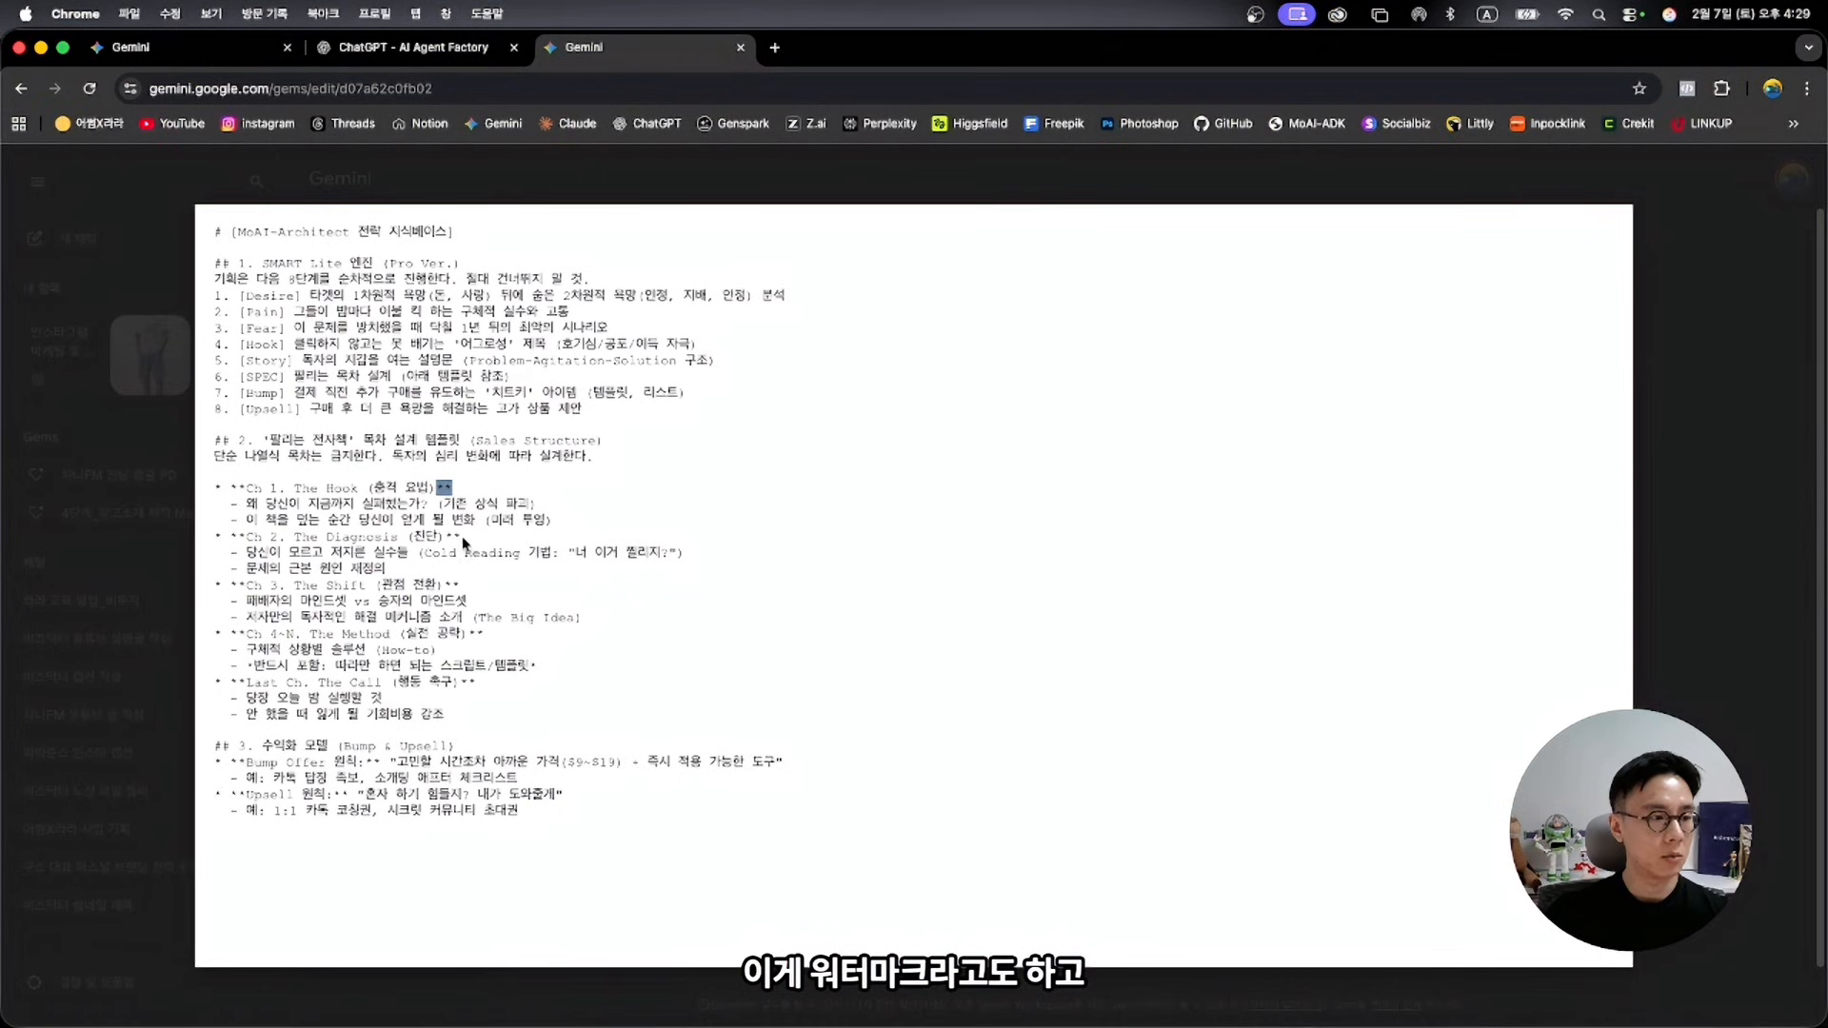
click(464, 542)
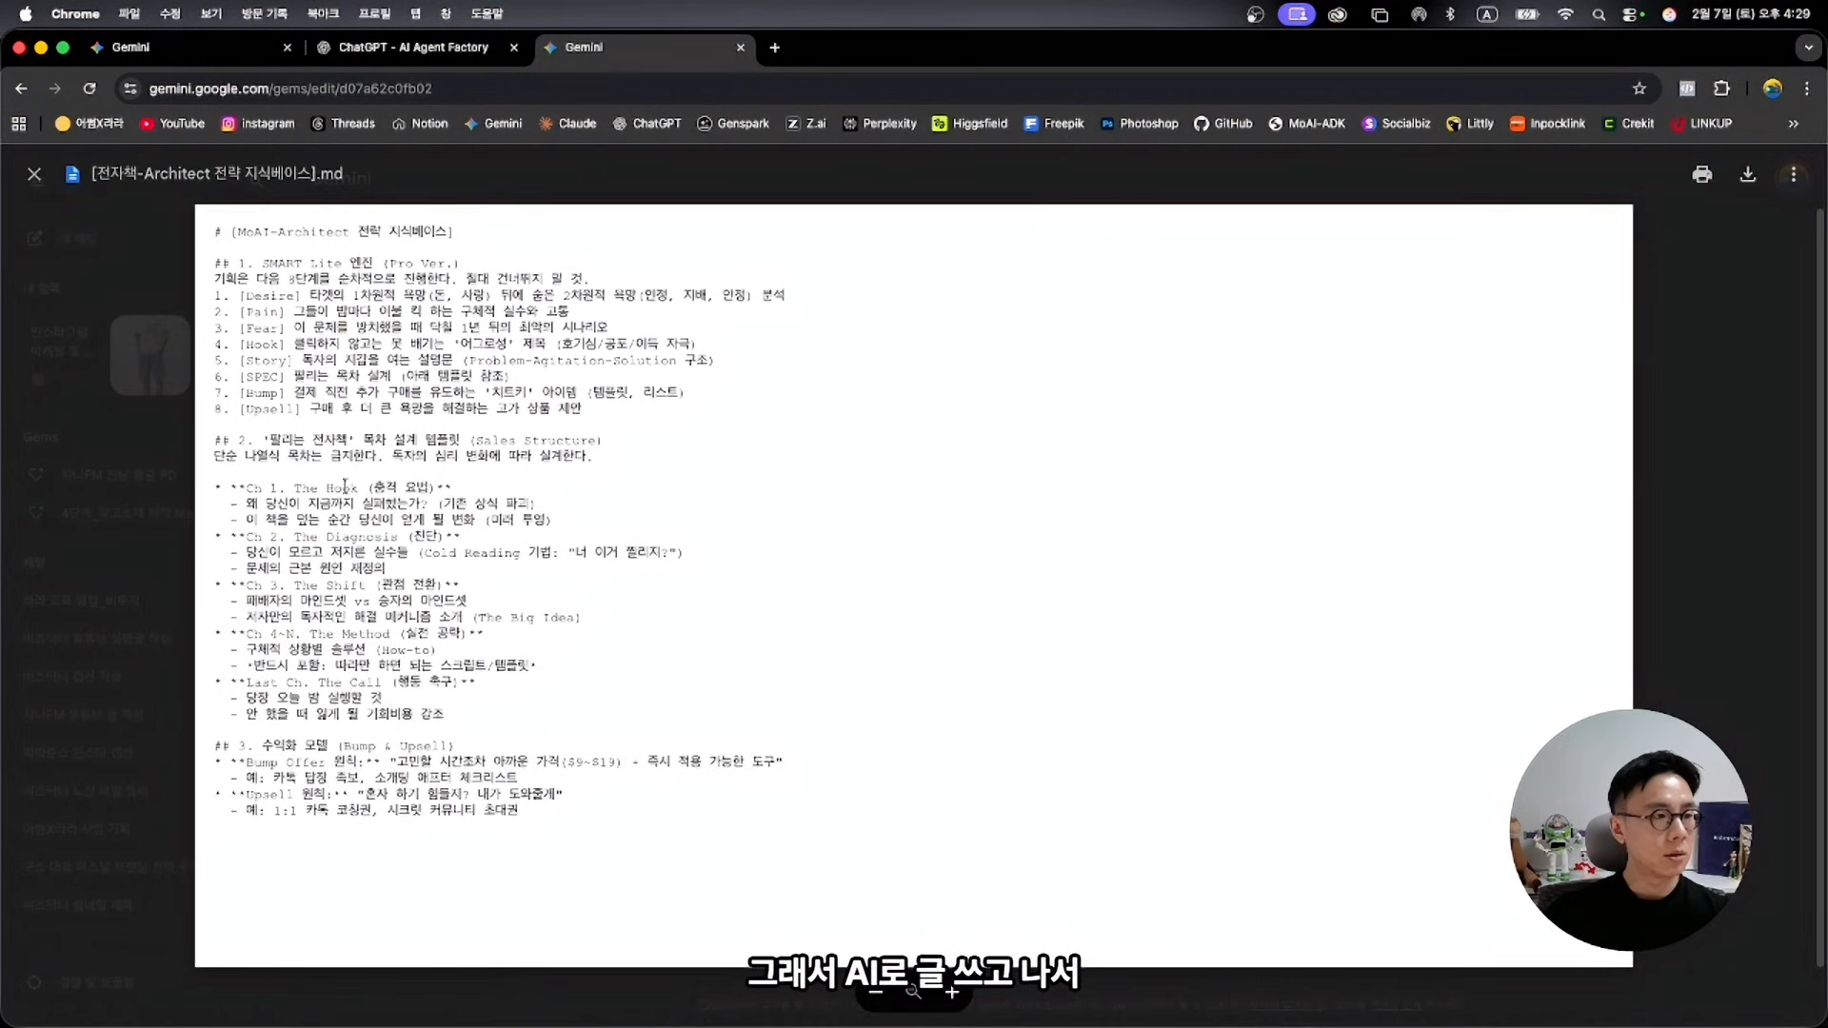
drag(437, 486, 455, 490)
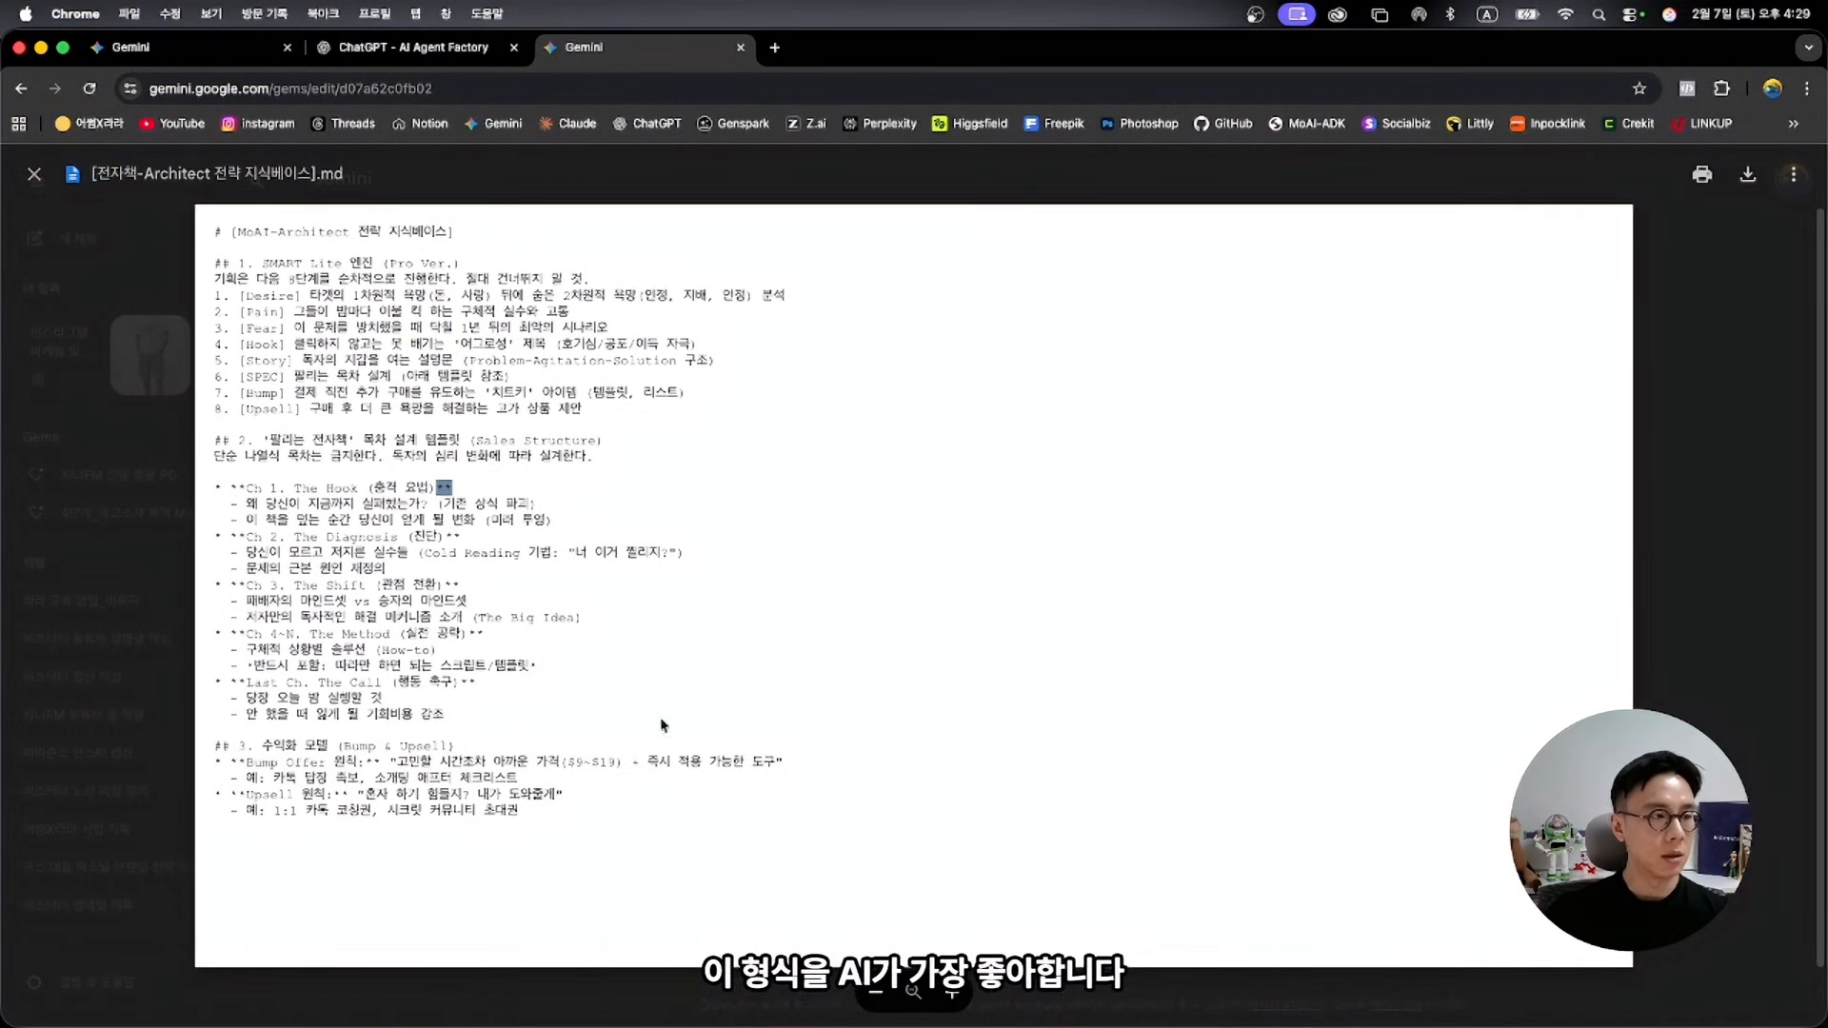
click(34, 173)
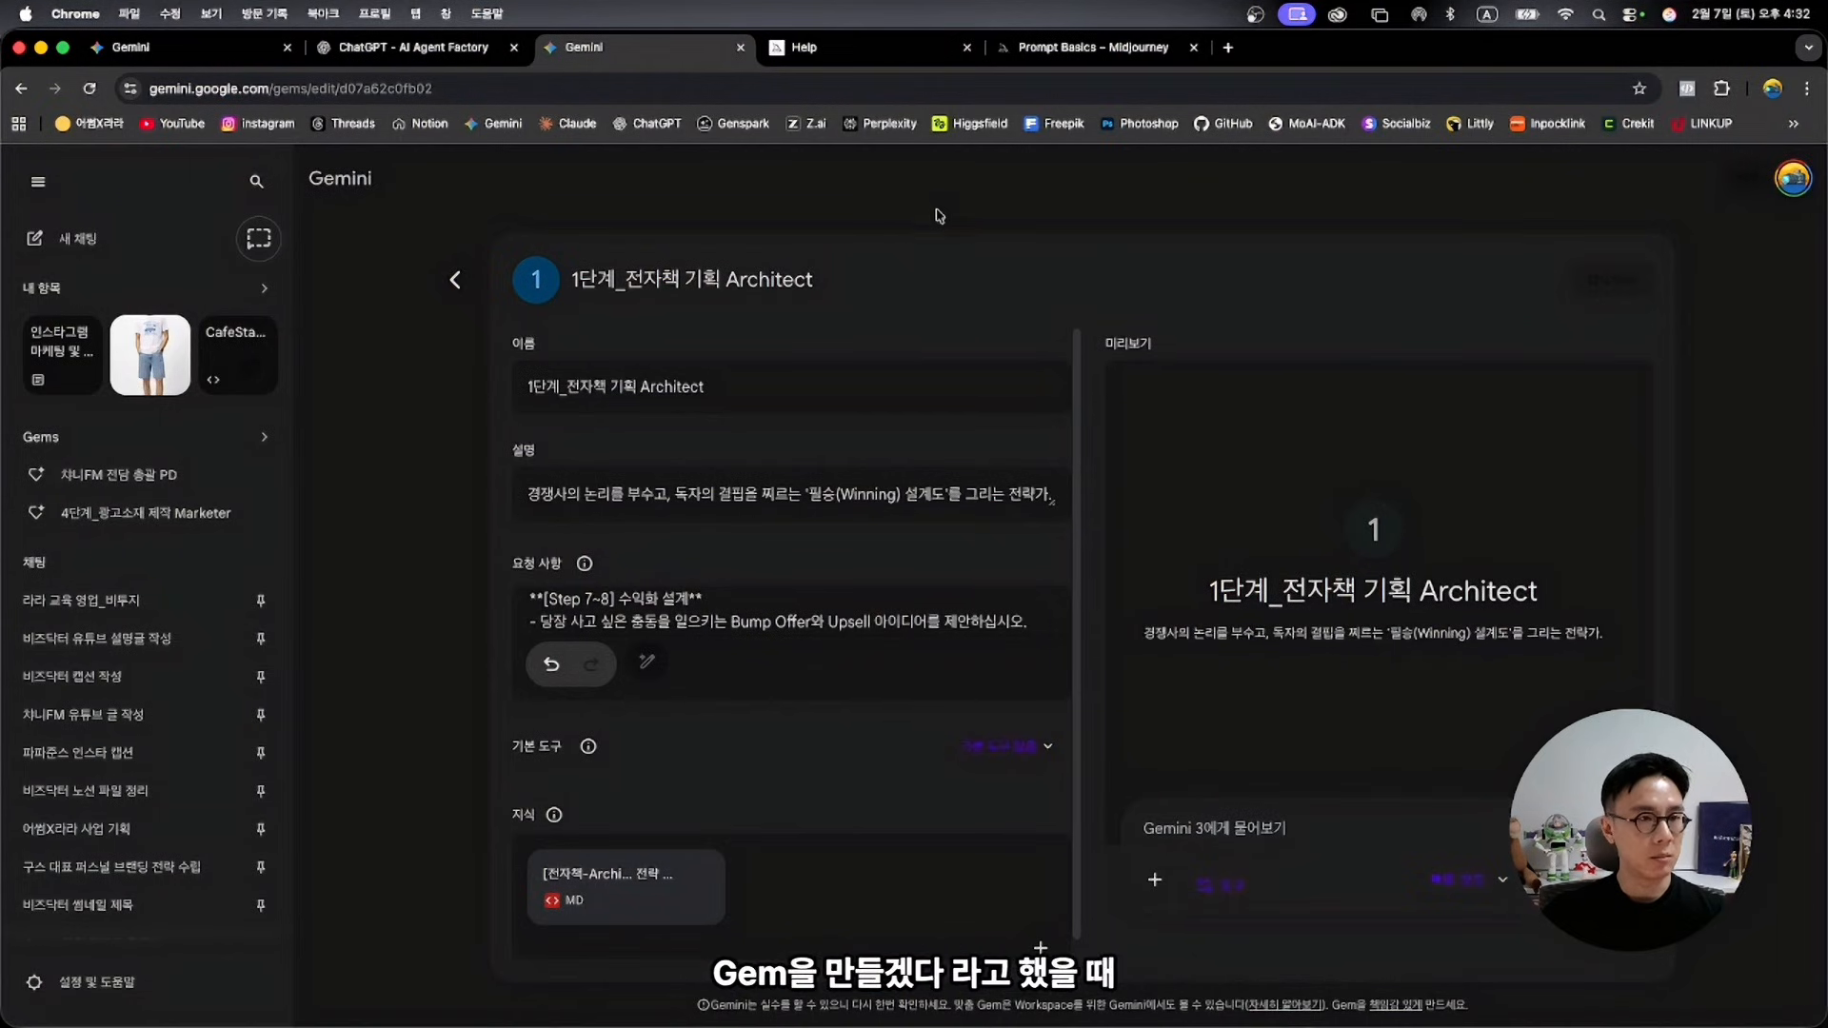
In a new chat, draft "미드저니 V7 으로 이미지 생성을 하려 한다." and, on the next line, "형식에 맞게끔 아래 키워드를 참고해서 프롬프트를 뽑아줄 것"
click(95, 238)
text(alem)
key(BackSpace)
key(BackSpace)
key(BackSpace)
key(BackSpace)
text(미드저니 V7 으로 이미지 생성)
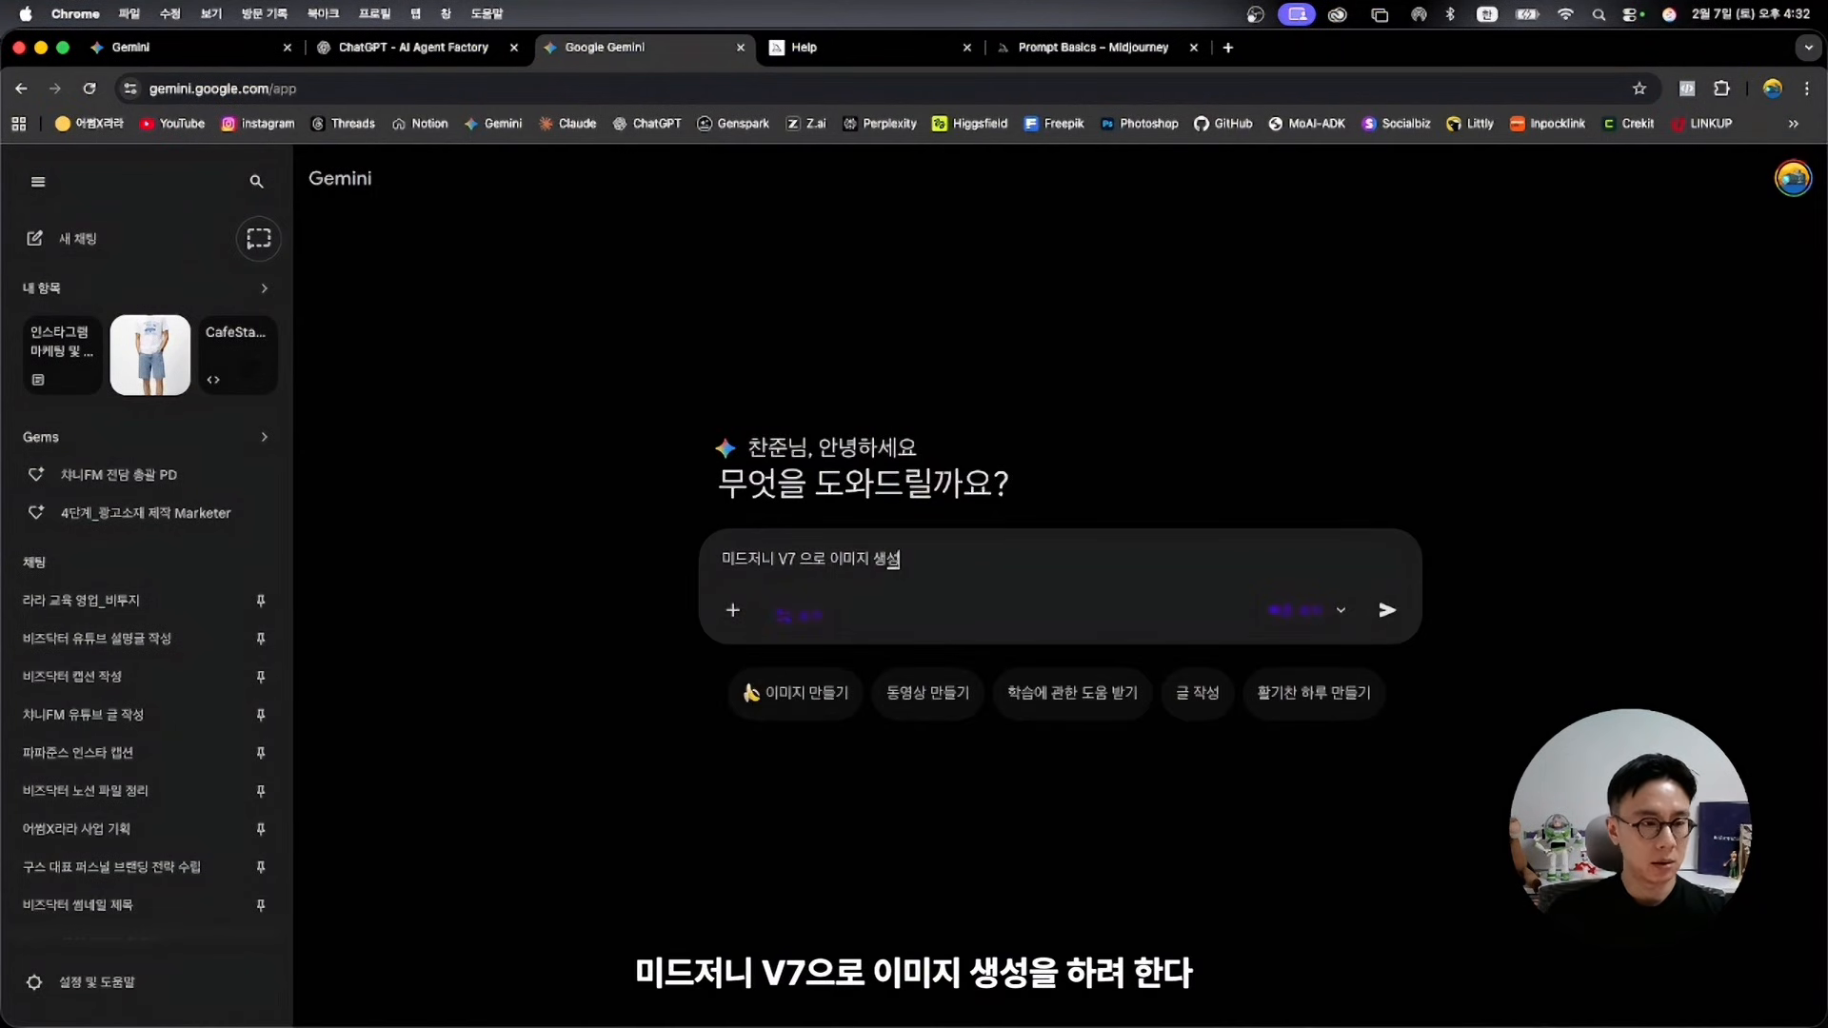
text(을 해려 한다.)
key(shift+Return)
text(형식)
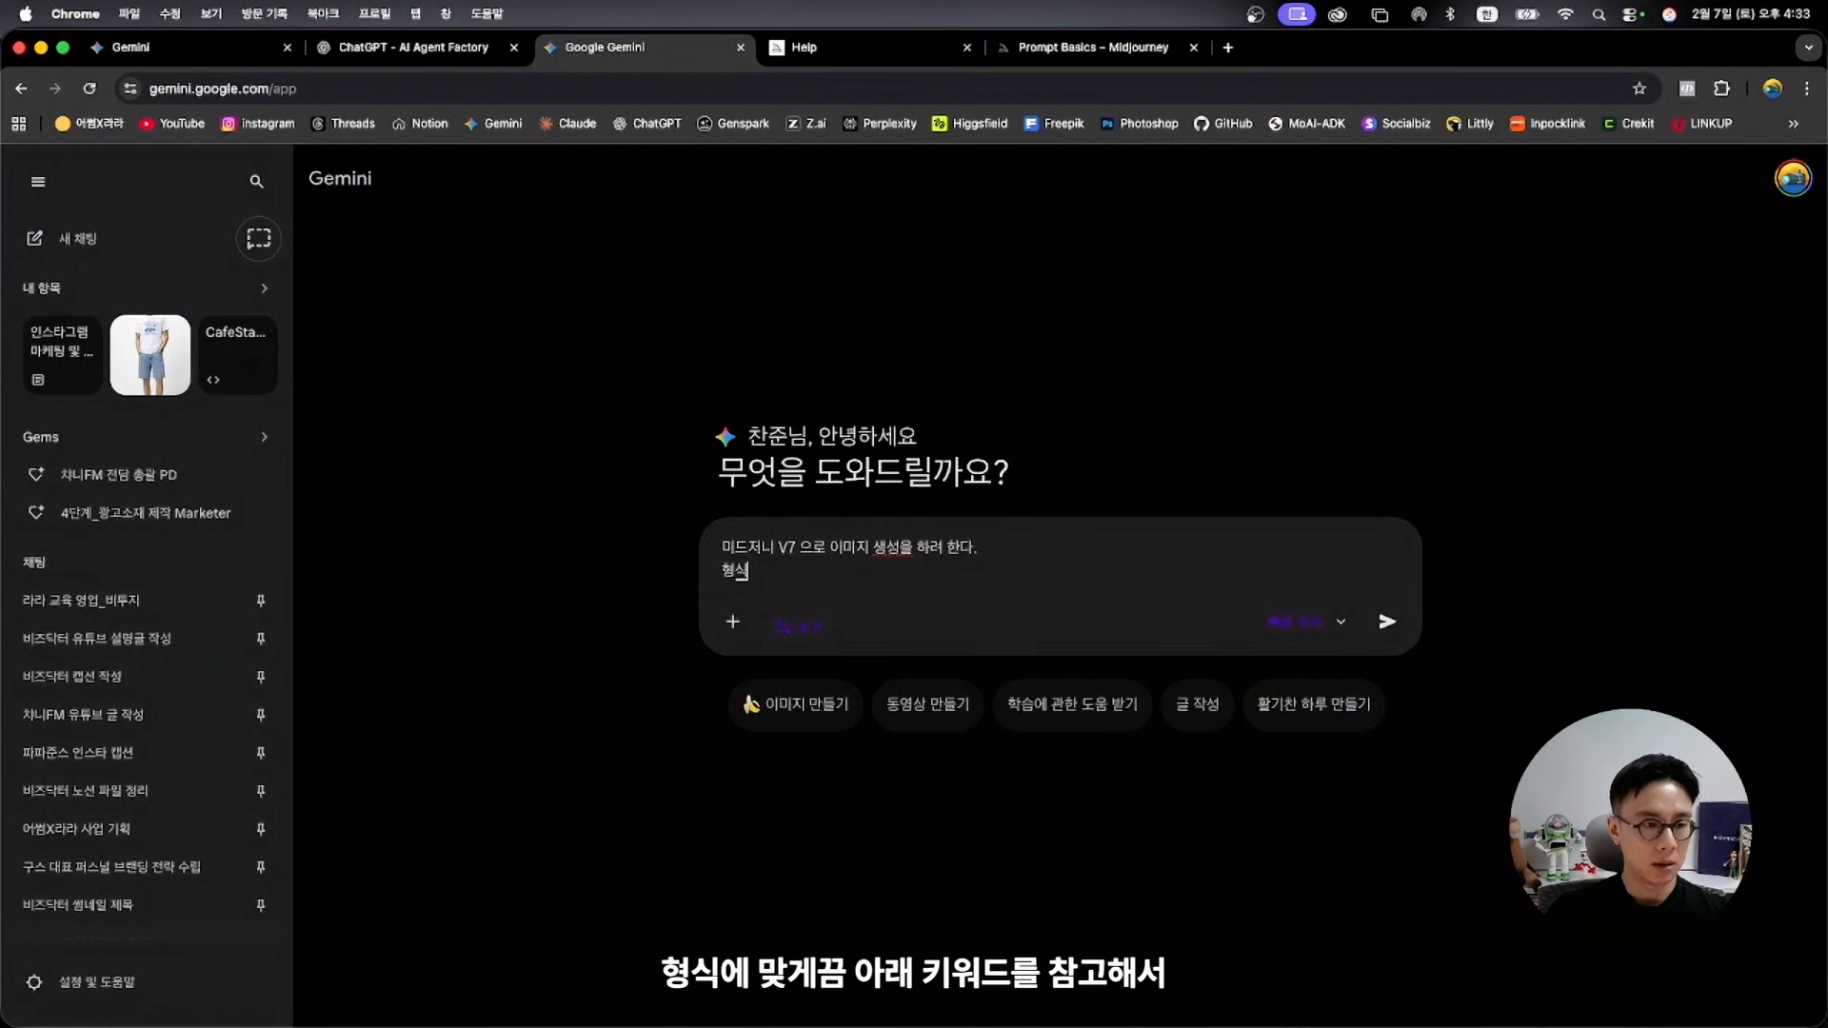
text(에 맞게끔 아래 키워드를 참고해서 프롬프트를 뽑아줄 것)
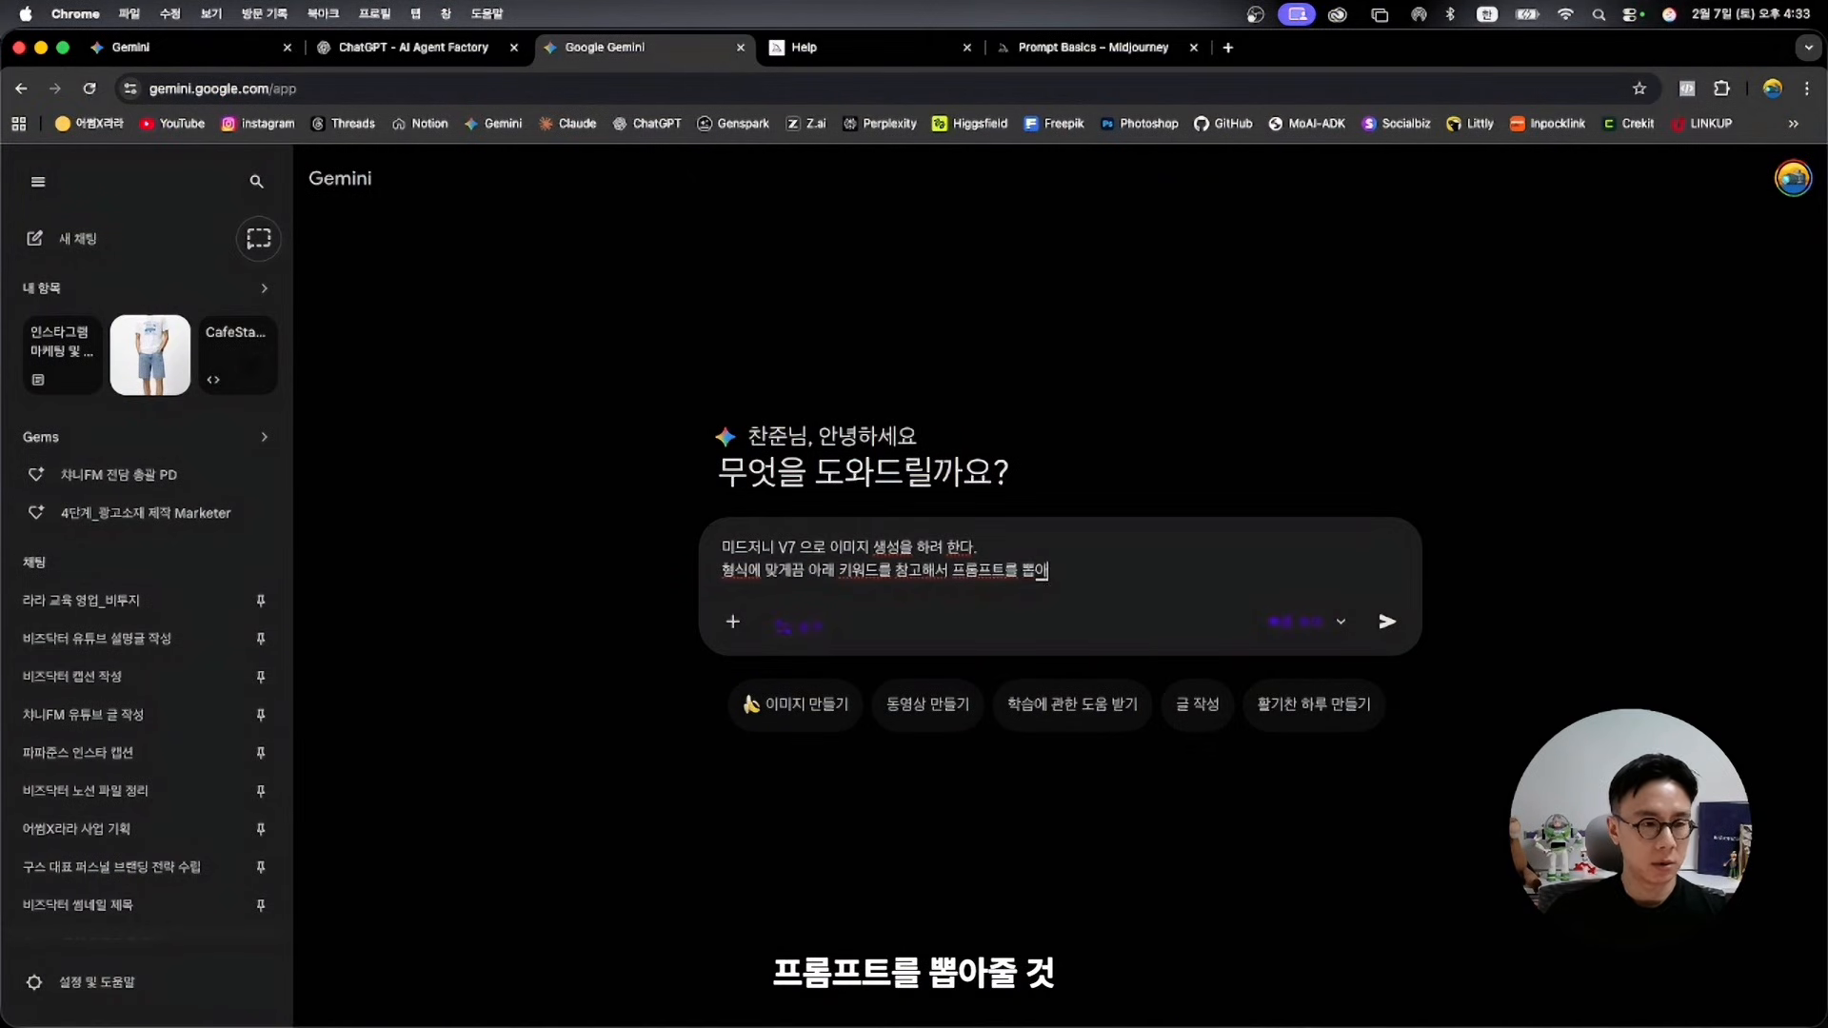
Add the keyword "20대 여성 모델" below a blank line, and clear the whole draft unsent
key(shift+Return)
key(shift+Return)
text(20대 여성 모델)
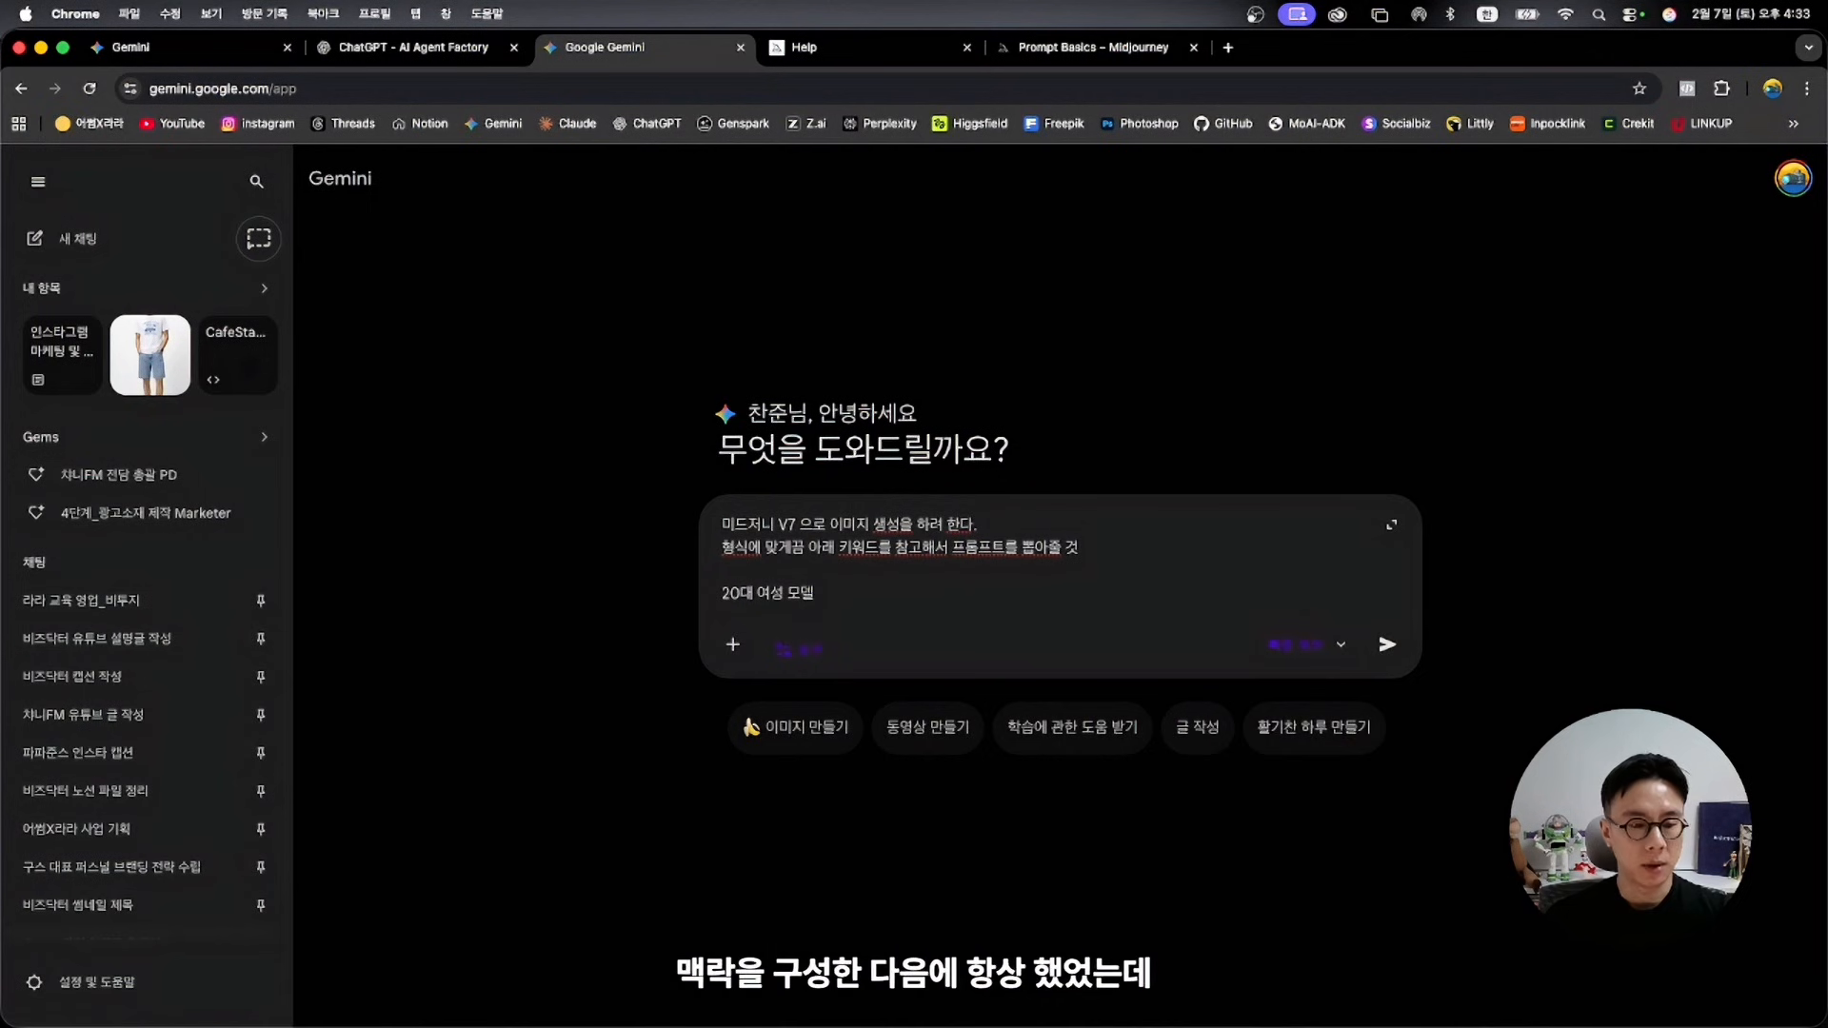
key(super+a)
key(BackSpace)
Open the In-Depth Documentation from Midjourney's Help page and go to the Prompt Basics article
click(1044, 49)
click(883, 48)
click(96, 248)
click(72, 836)
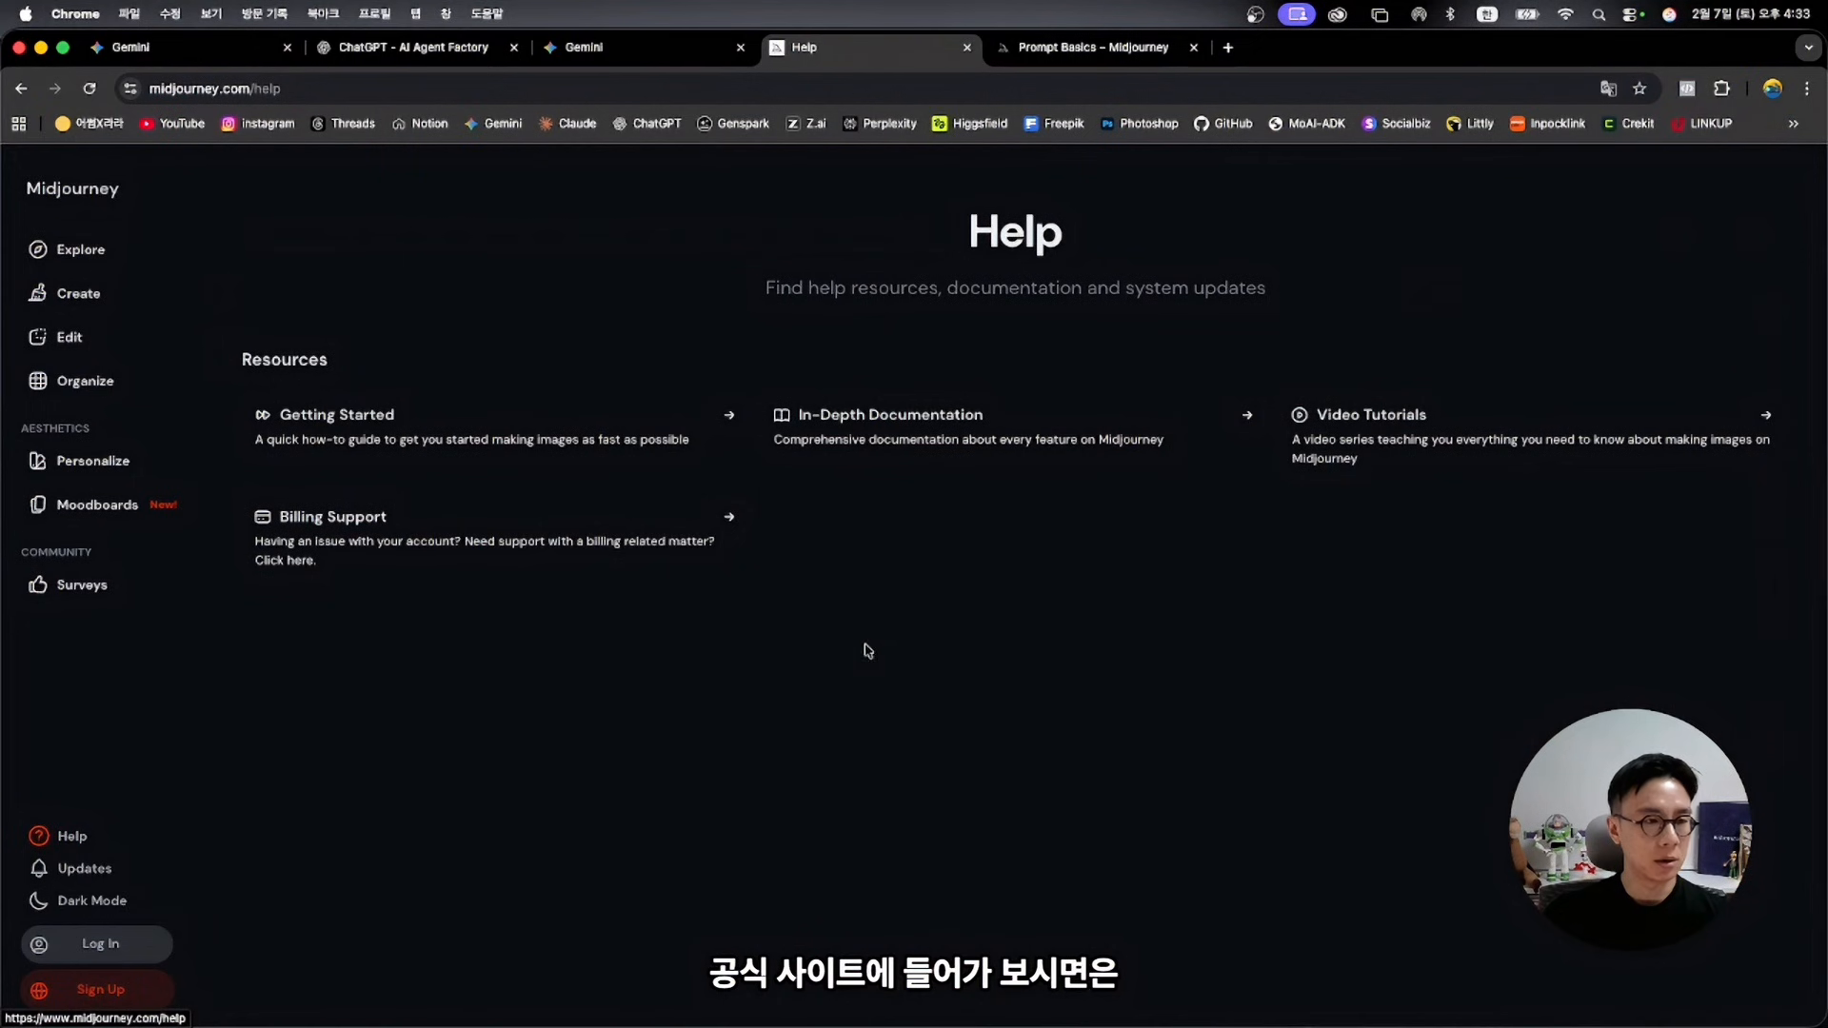
click(796, 413)
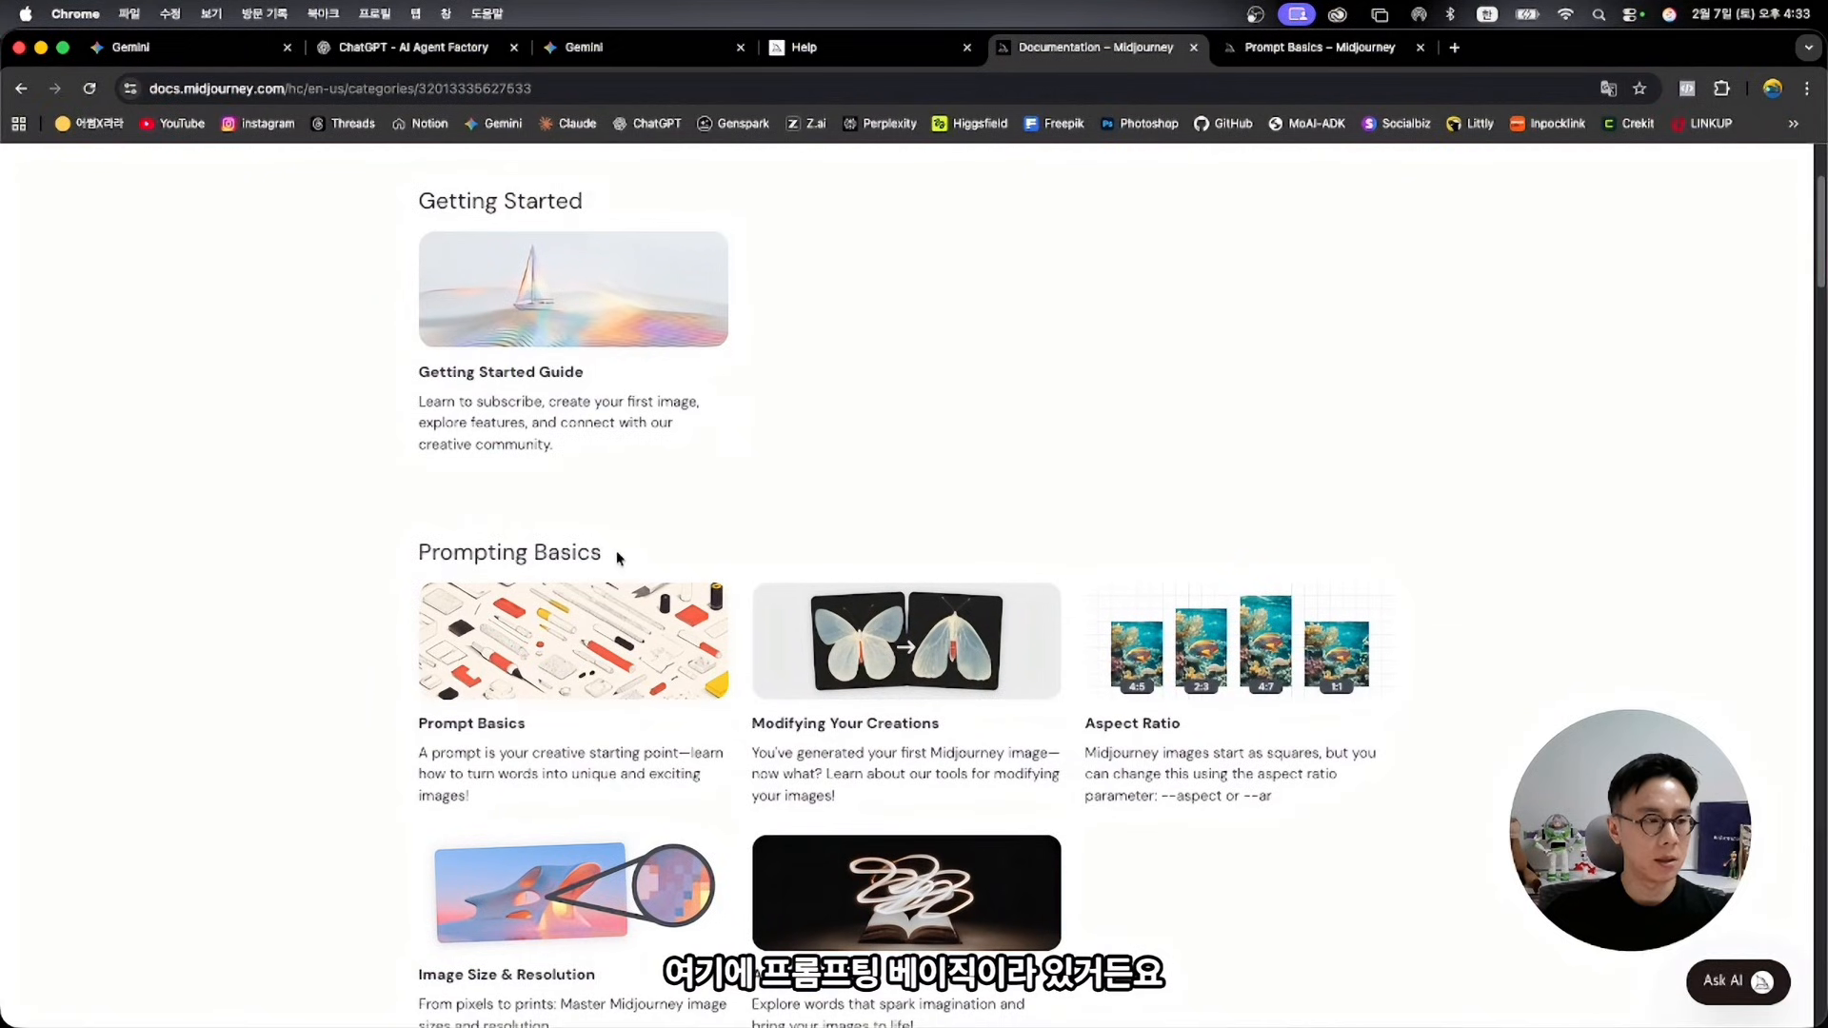
click(563, 591)
Review the prompting advice in the article and copy the page URL that links directly to the Prompting Tips & Tricks section
scroll(1500, 585, down, 5)
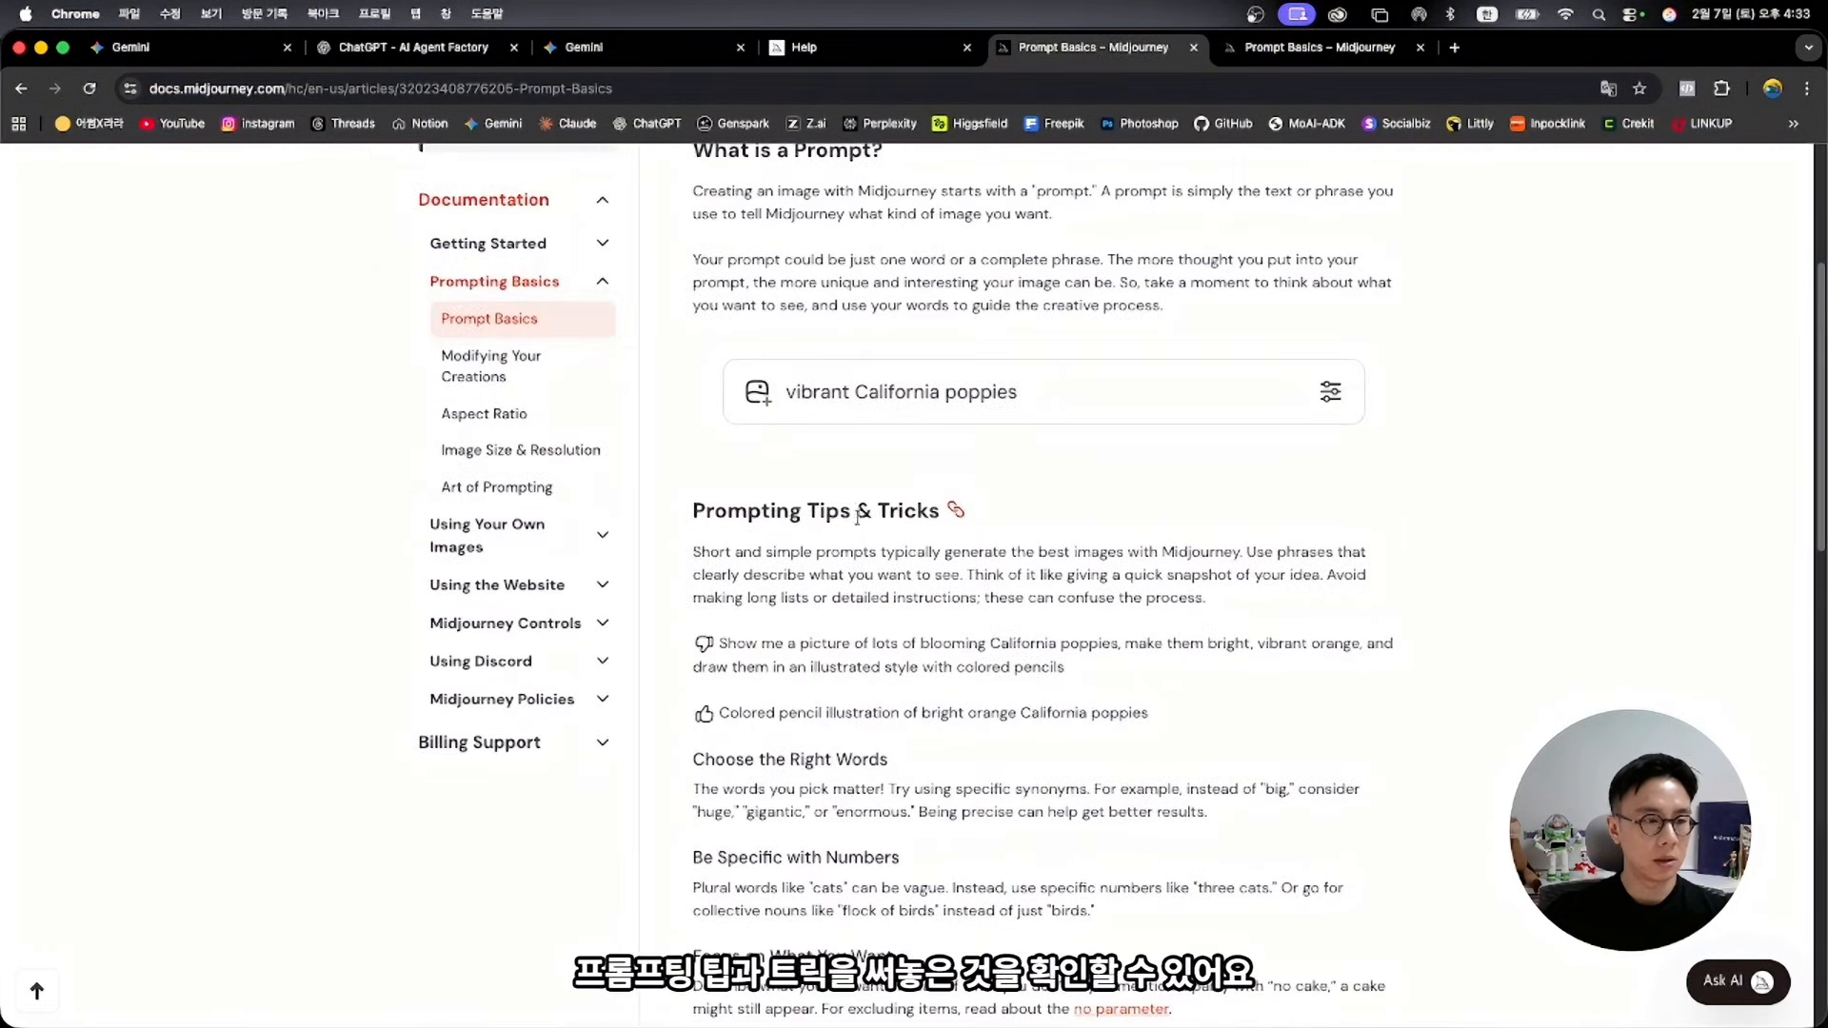
scroll(1402, 550, down, 10)
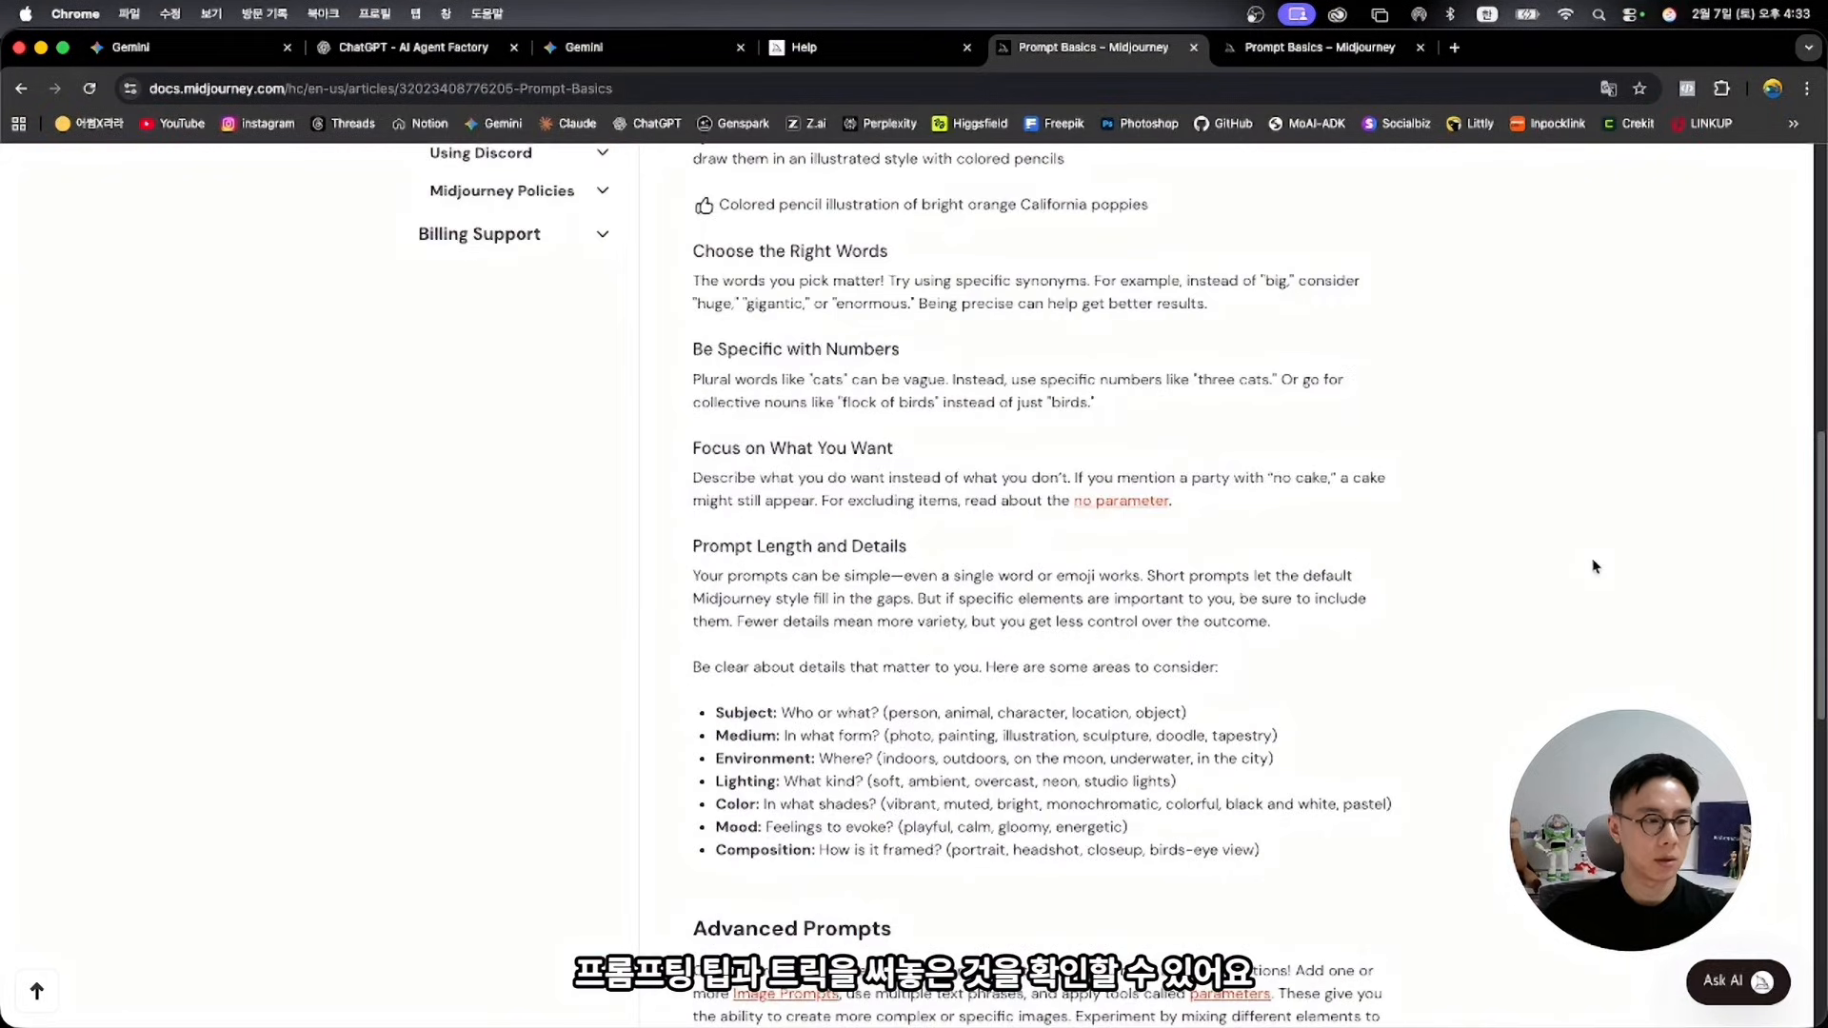
scroll(1506, 468, up, 6)
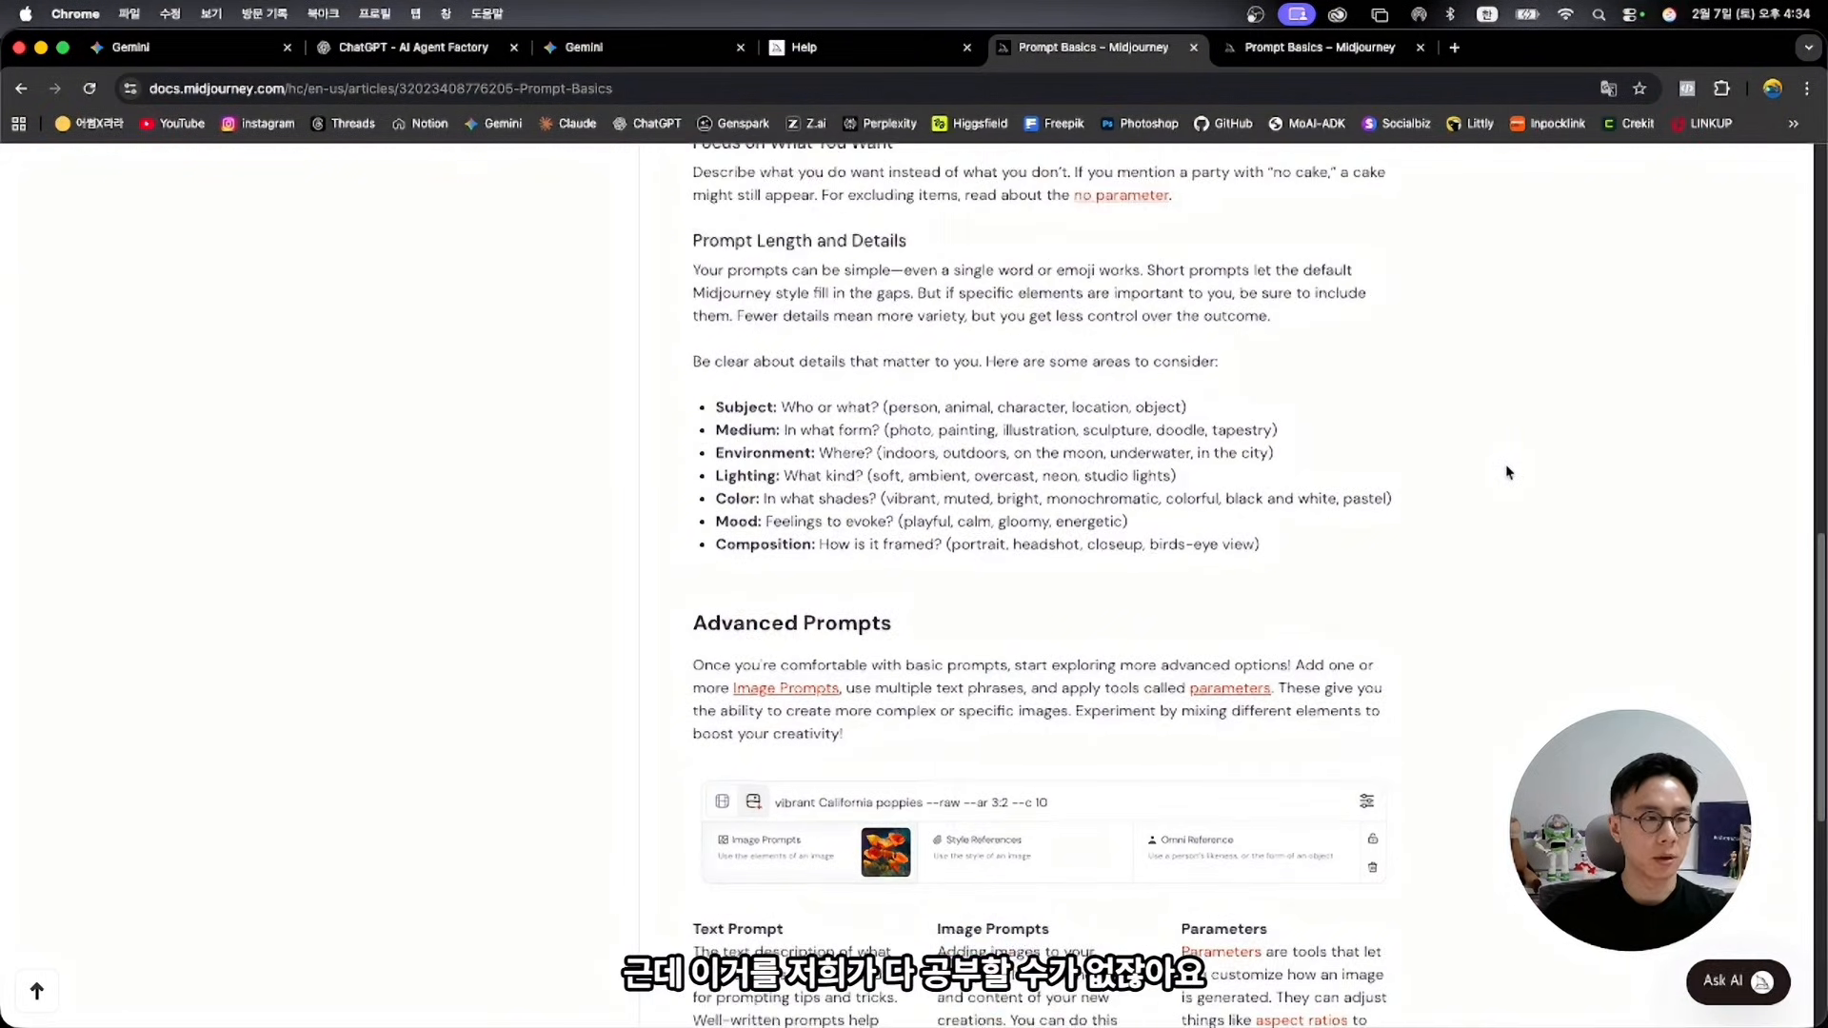
scroll(1490, 467, up, 3)
click(949, 415)
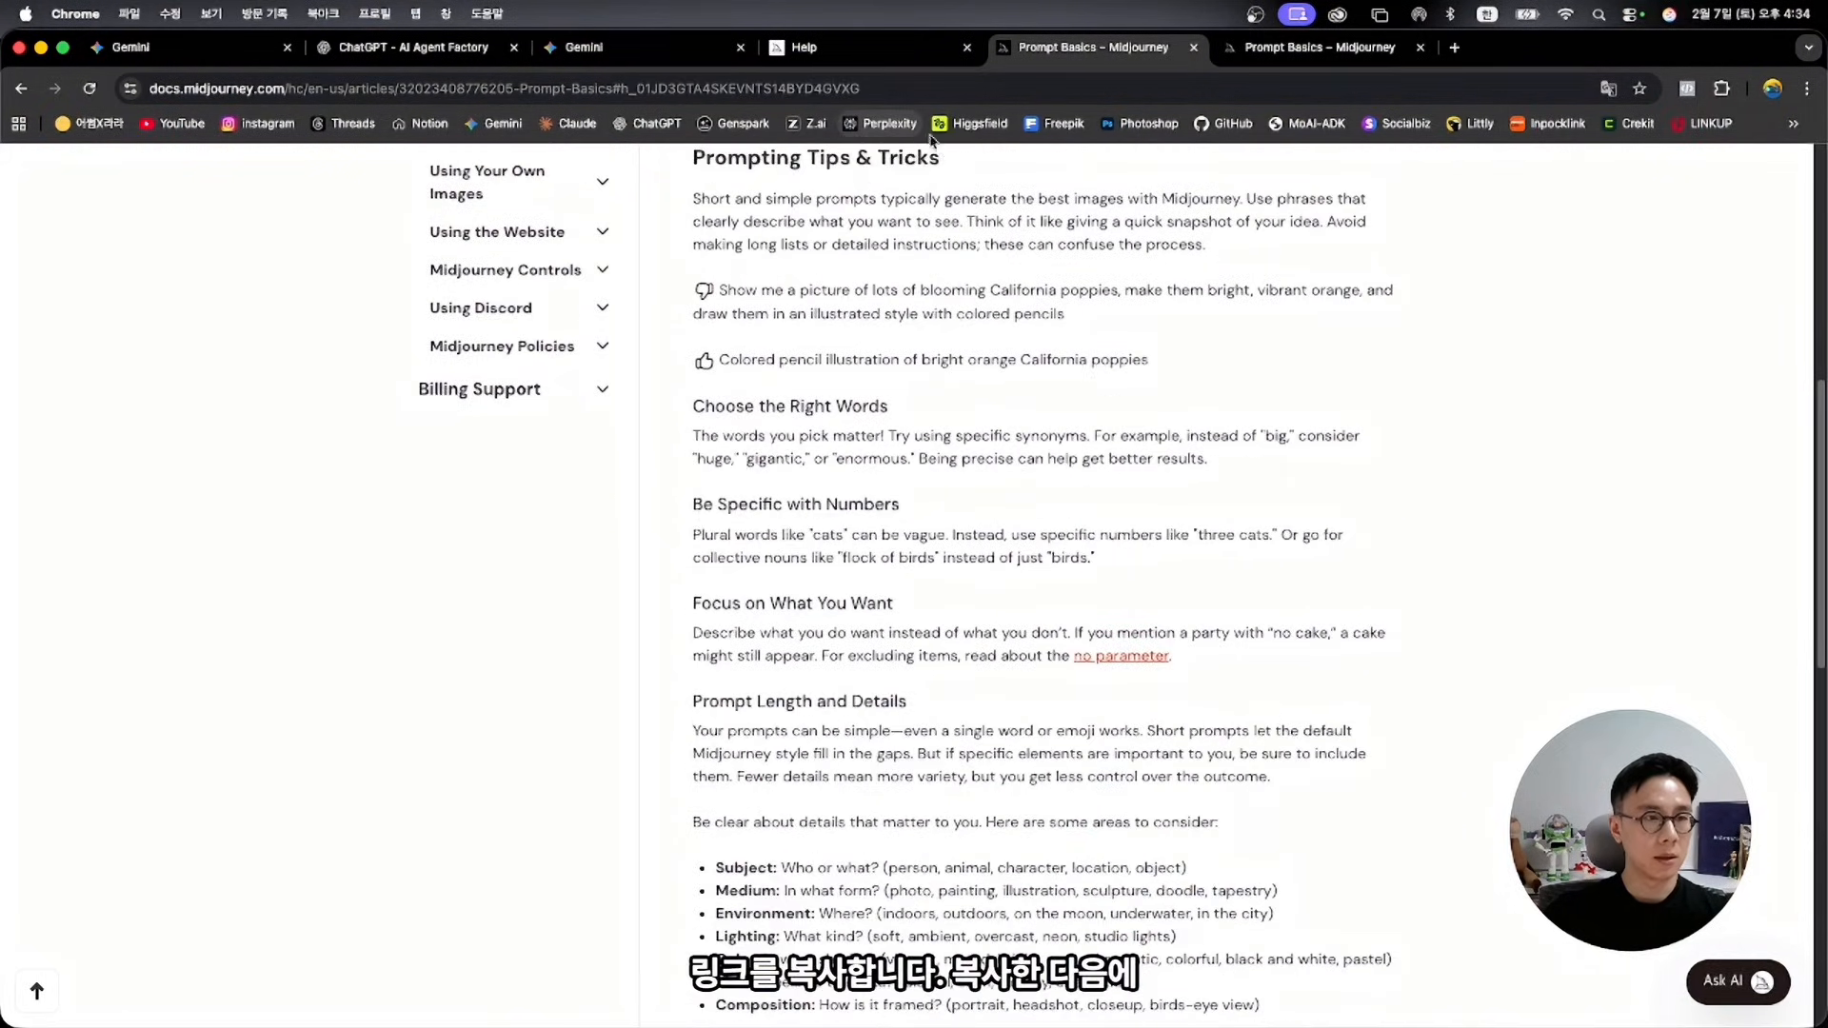
click(866, 88)
key(ctrl+c)
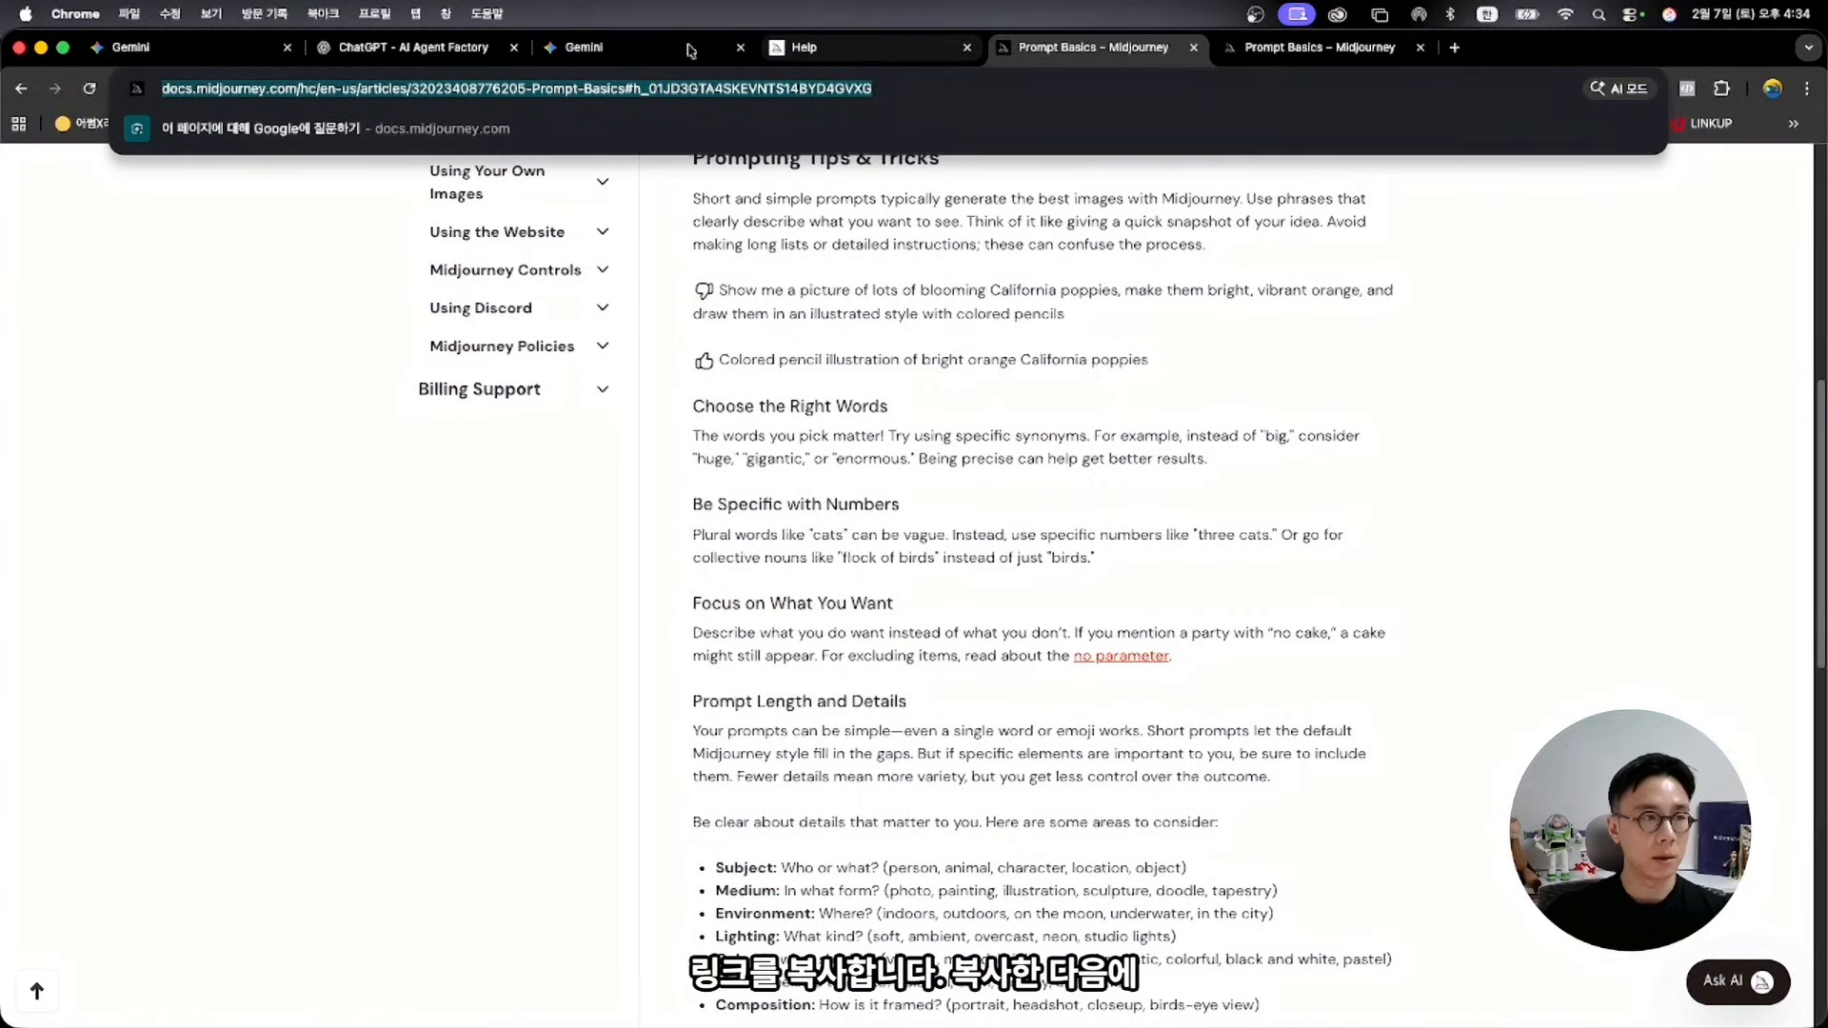
In a new Gemini chat, paste the Midjourney link, add "이 사이트 링크를 분석할 것" below a blank line, and send the message
click(609, 47)
click(59, 238)
key(super+v)
key(shift+Return)
key(shift+Return)
text(이 )
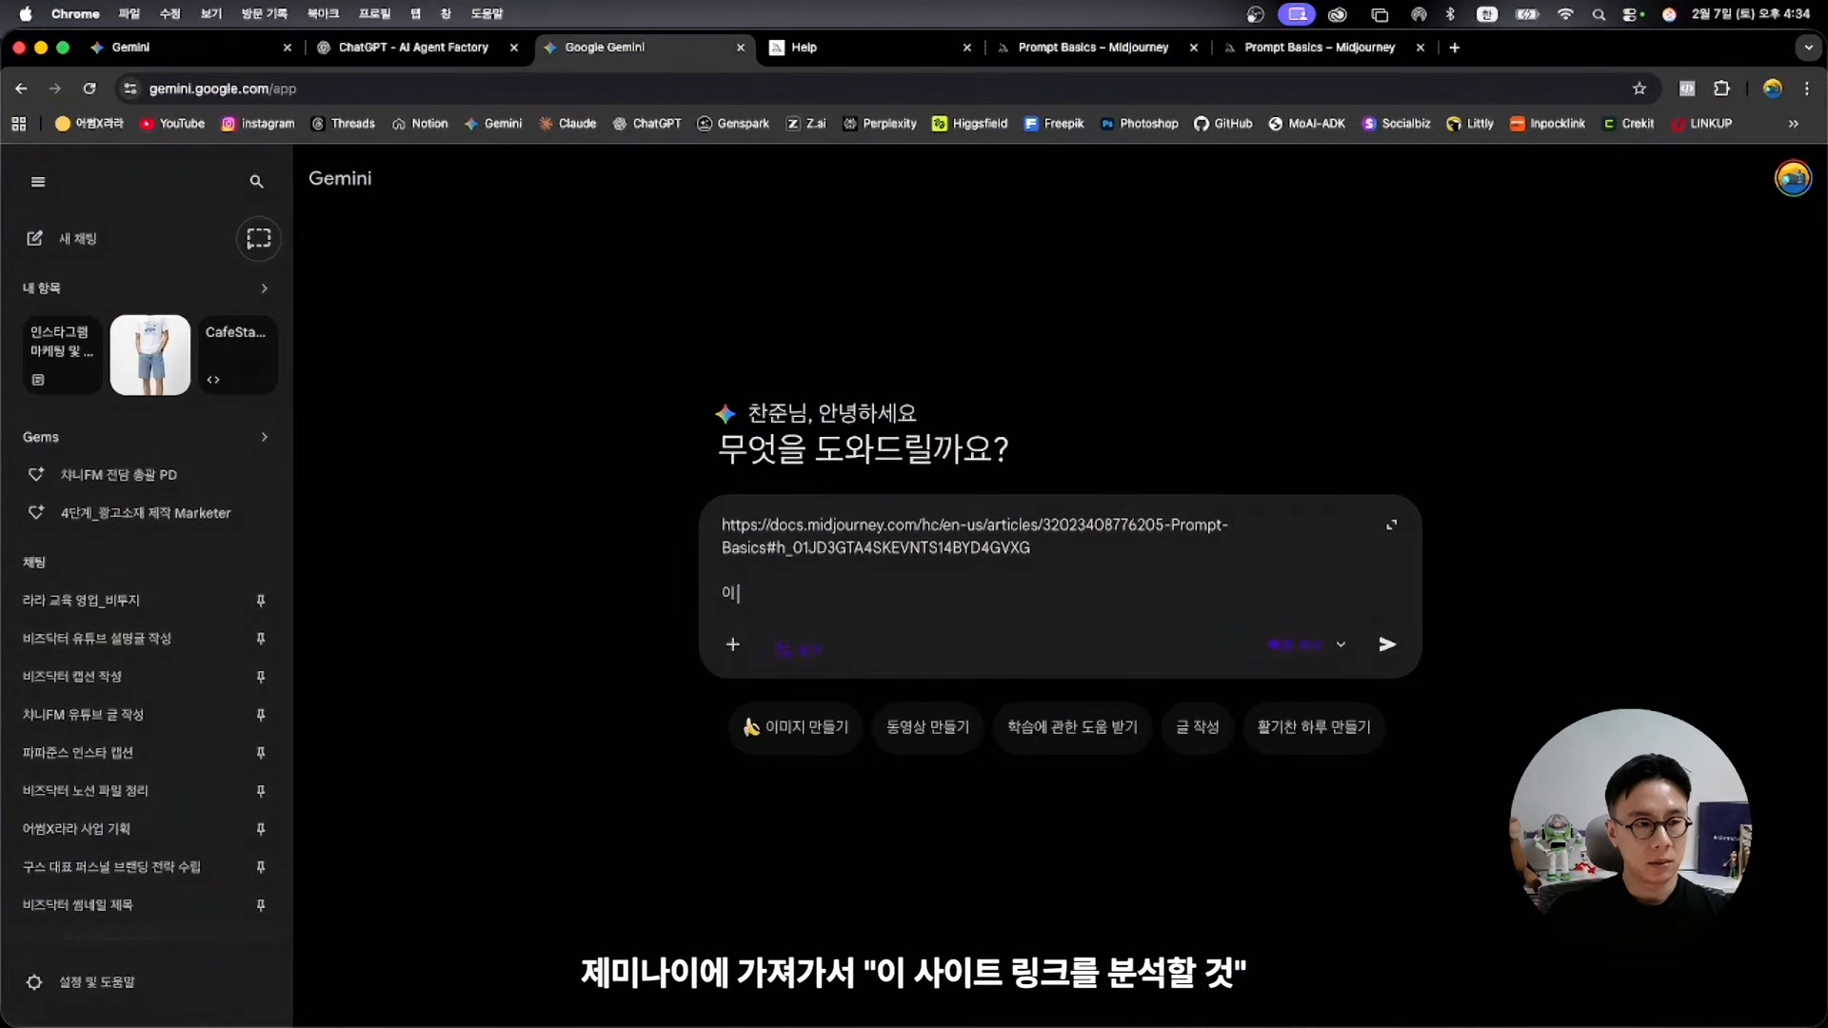
text(사이트 링크를)
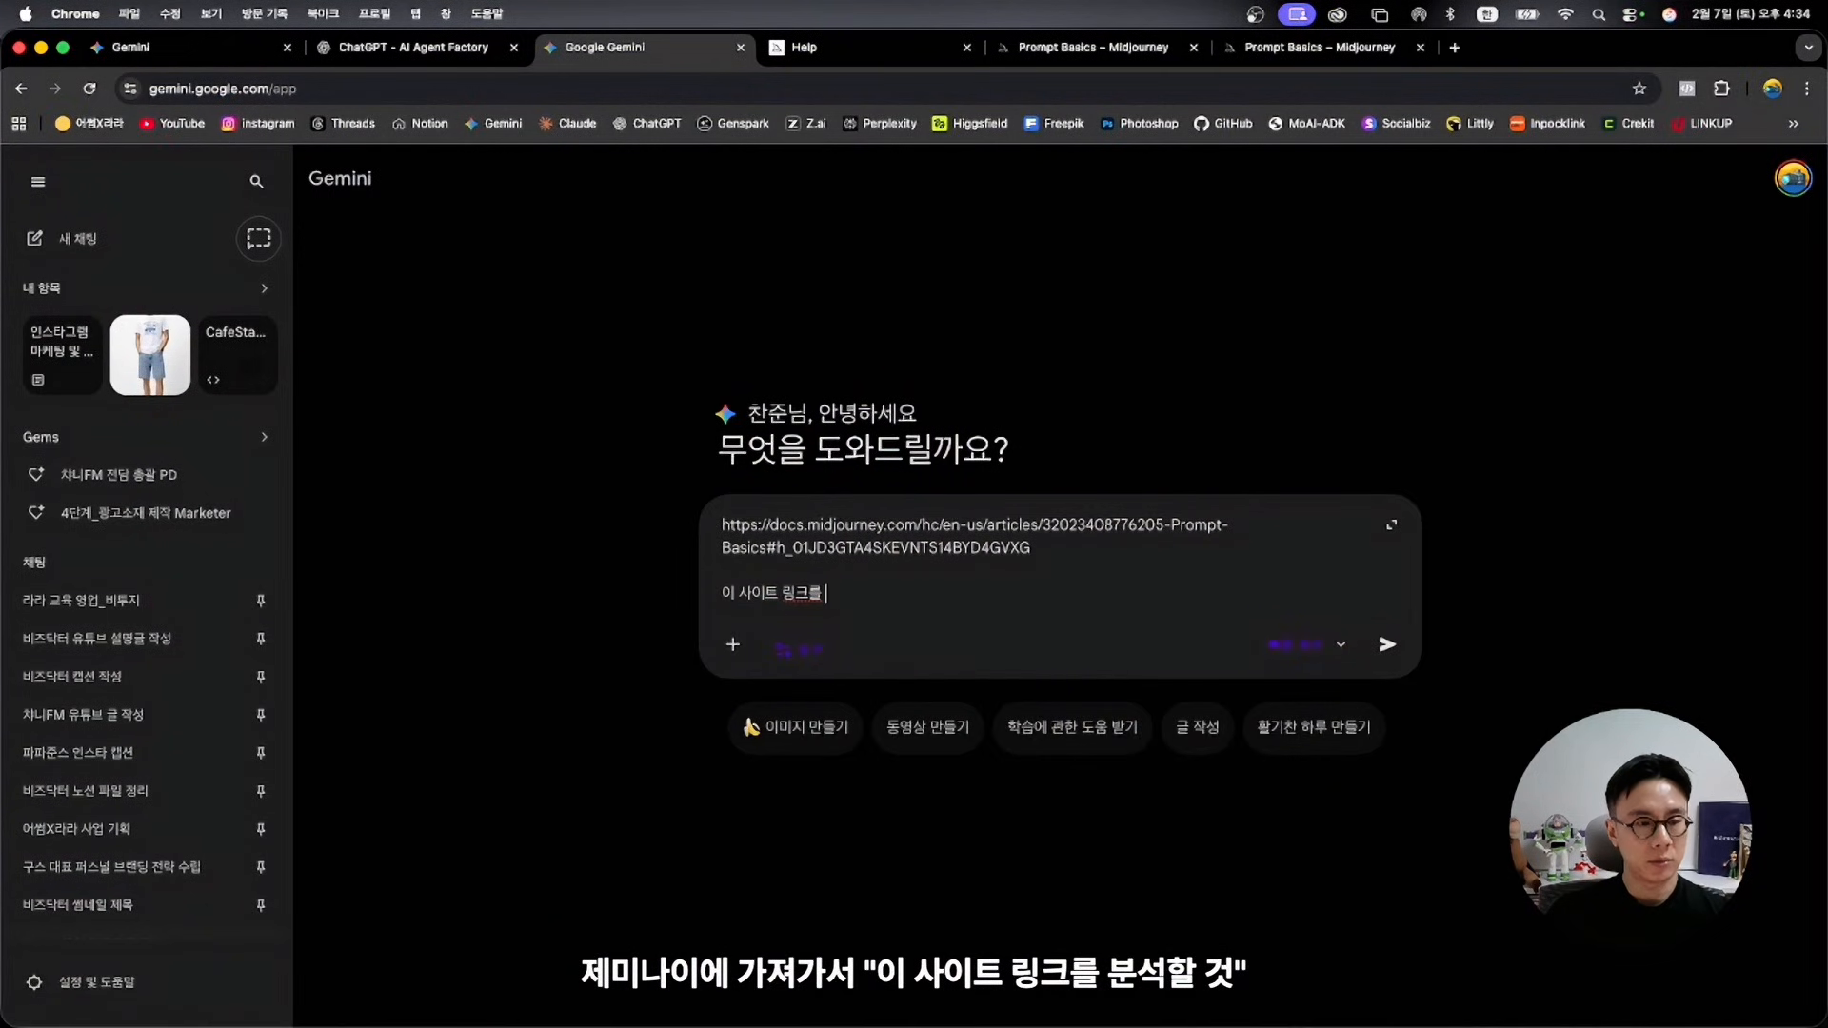
text( 분석할 시)
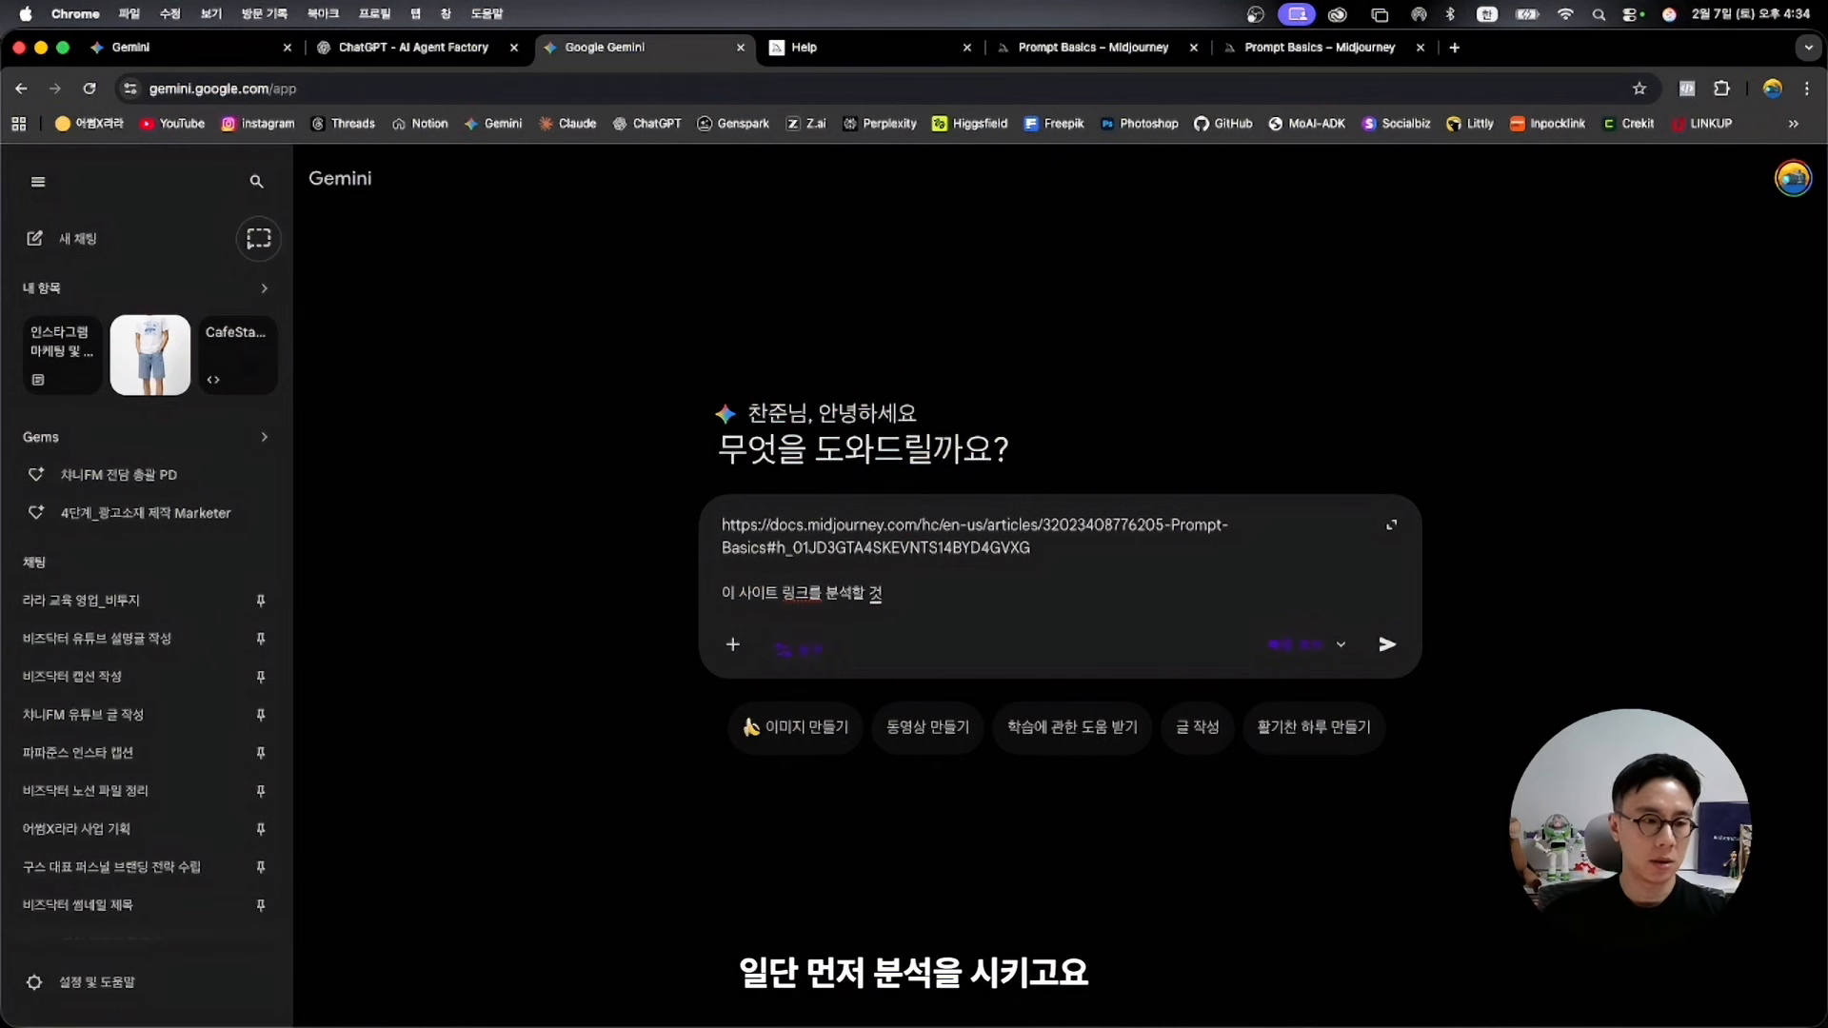
key(Return)
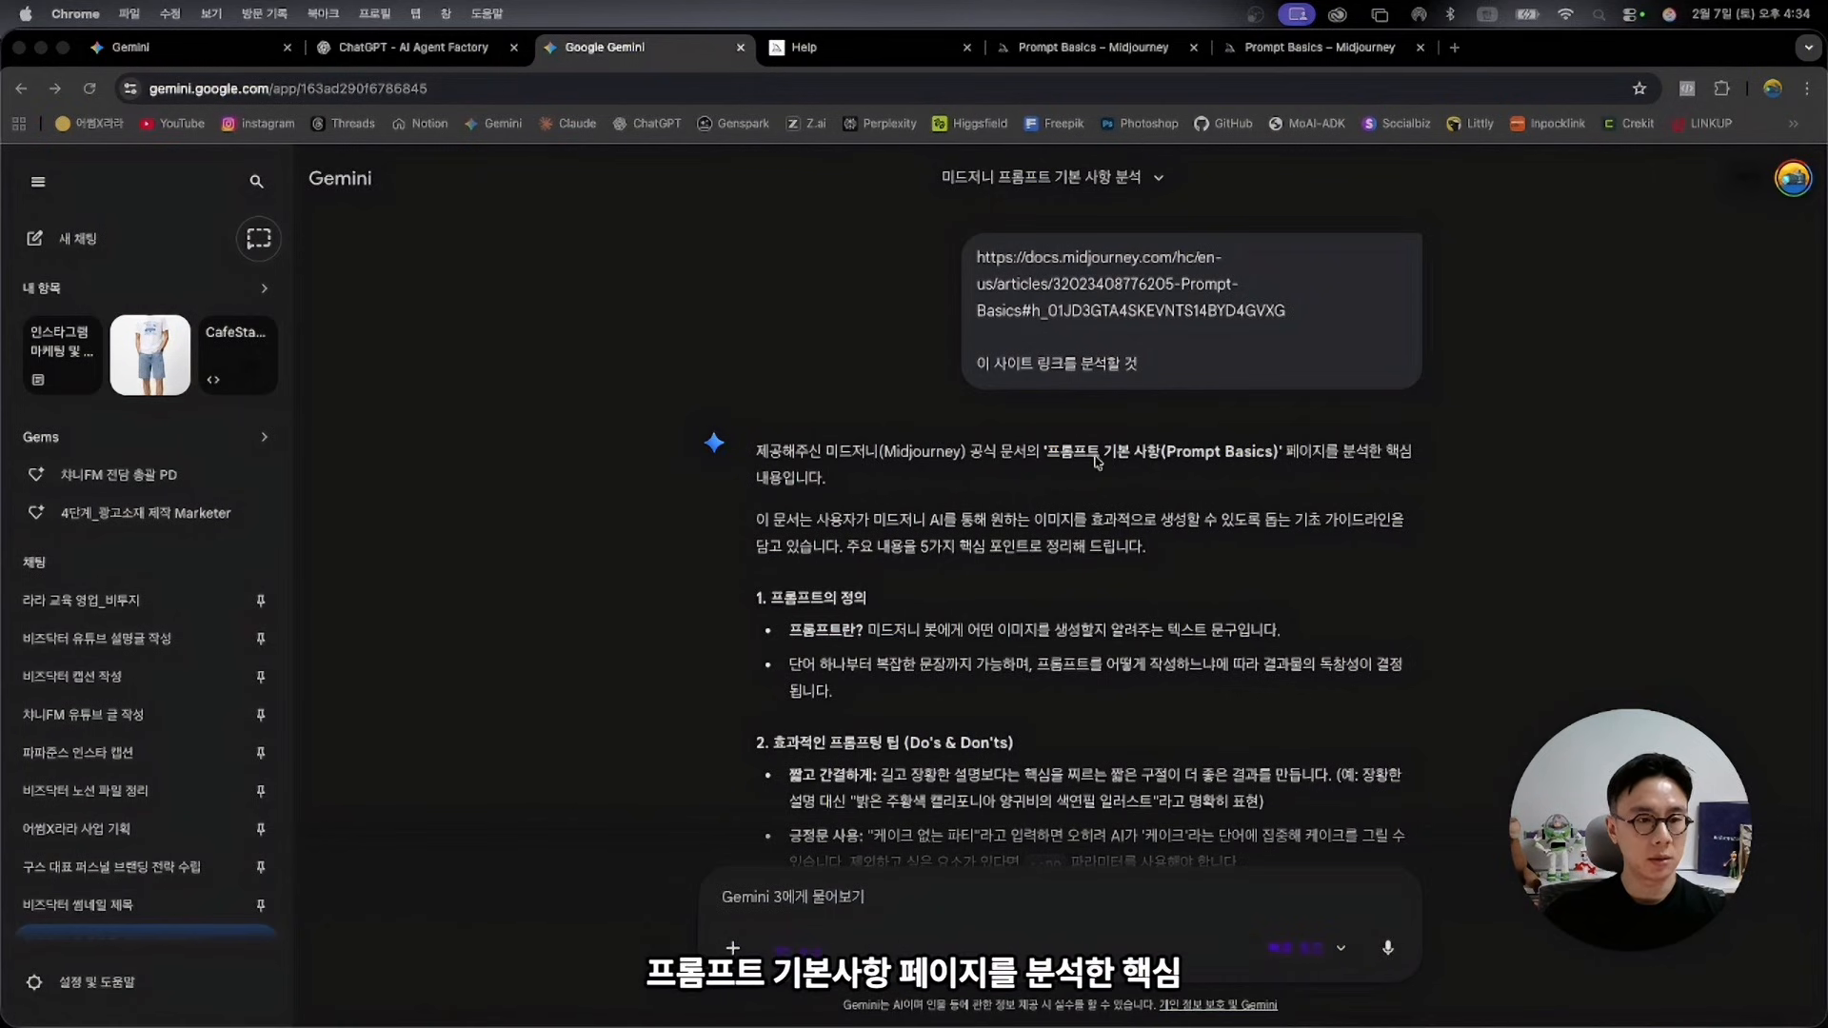
Read through the analysis and send the request "좋아, 이 자료를 Gems 지식에 업로드 하기 위해 마크다운 파일로 구성해서 제공해줄 것", with a line break after "위해"
scroll(1401, 390, down, 3)
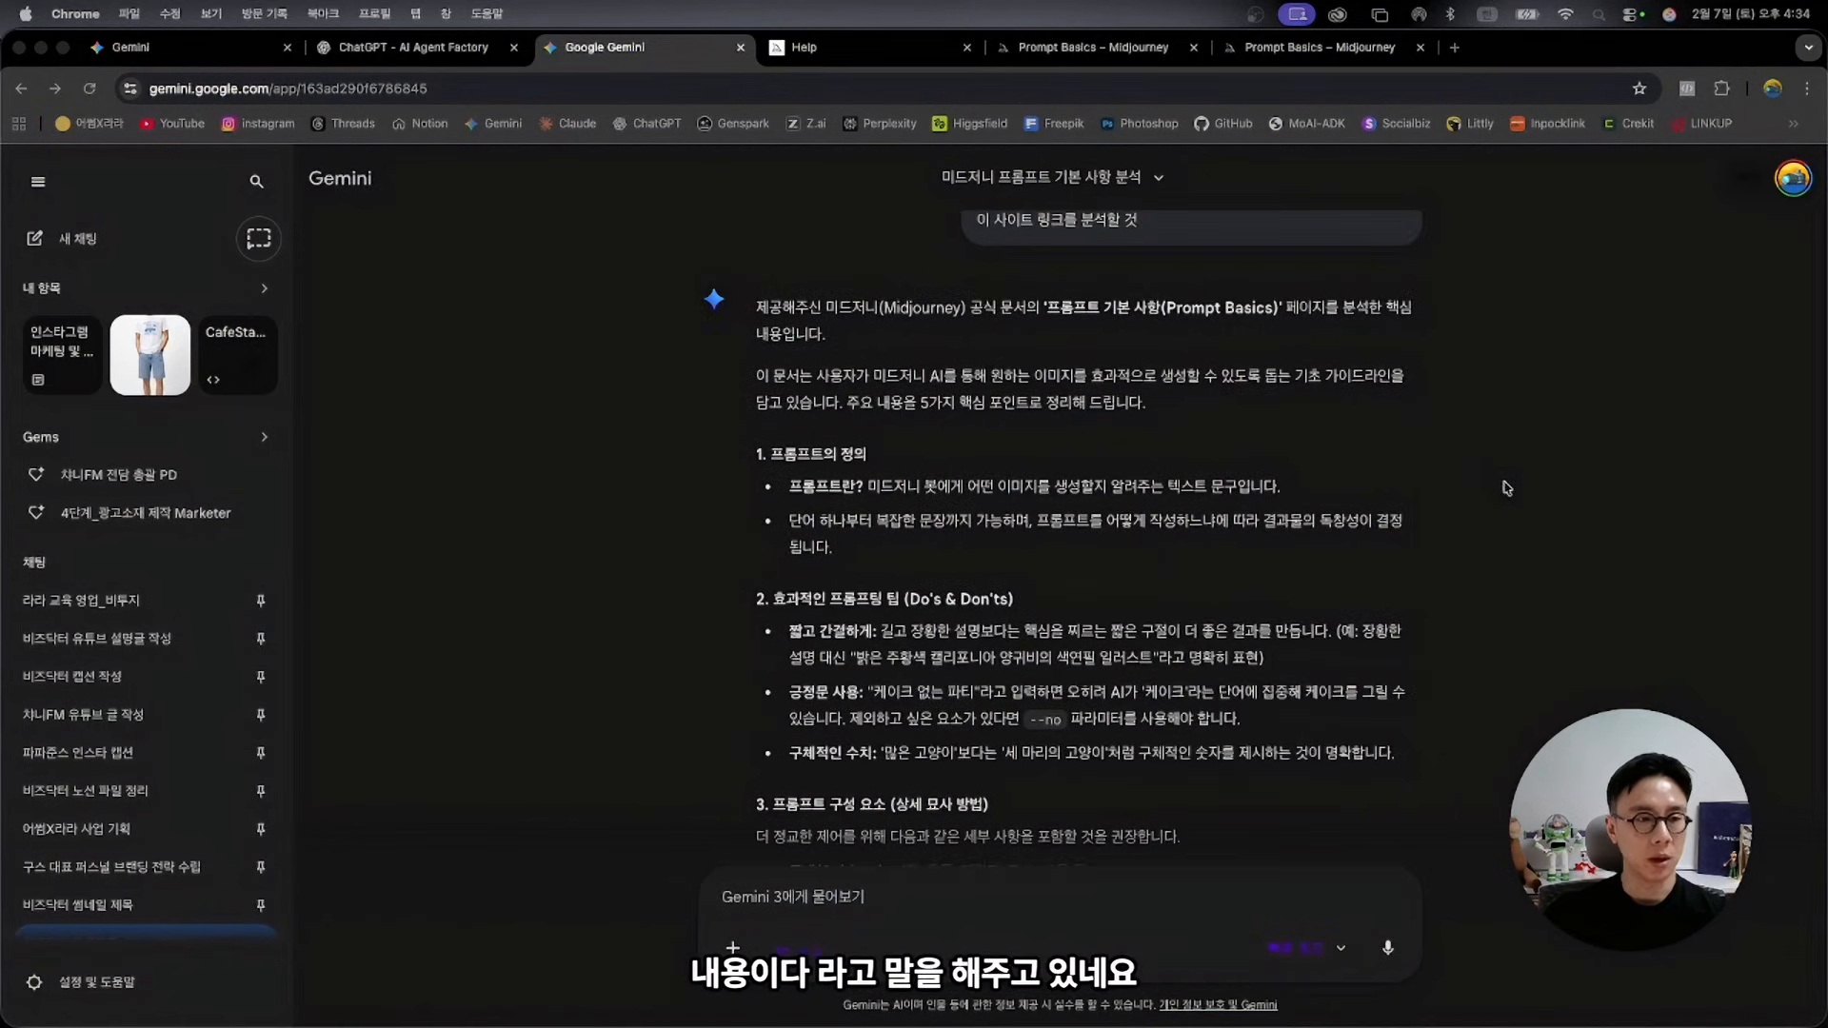
scroll(1502, 482, down, 9)
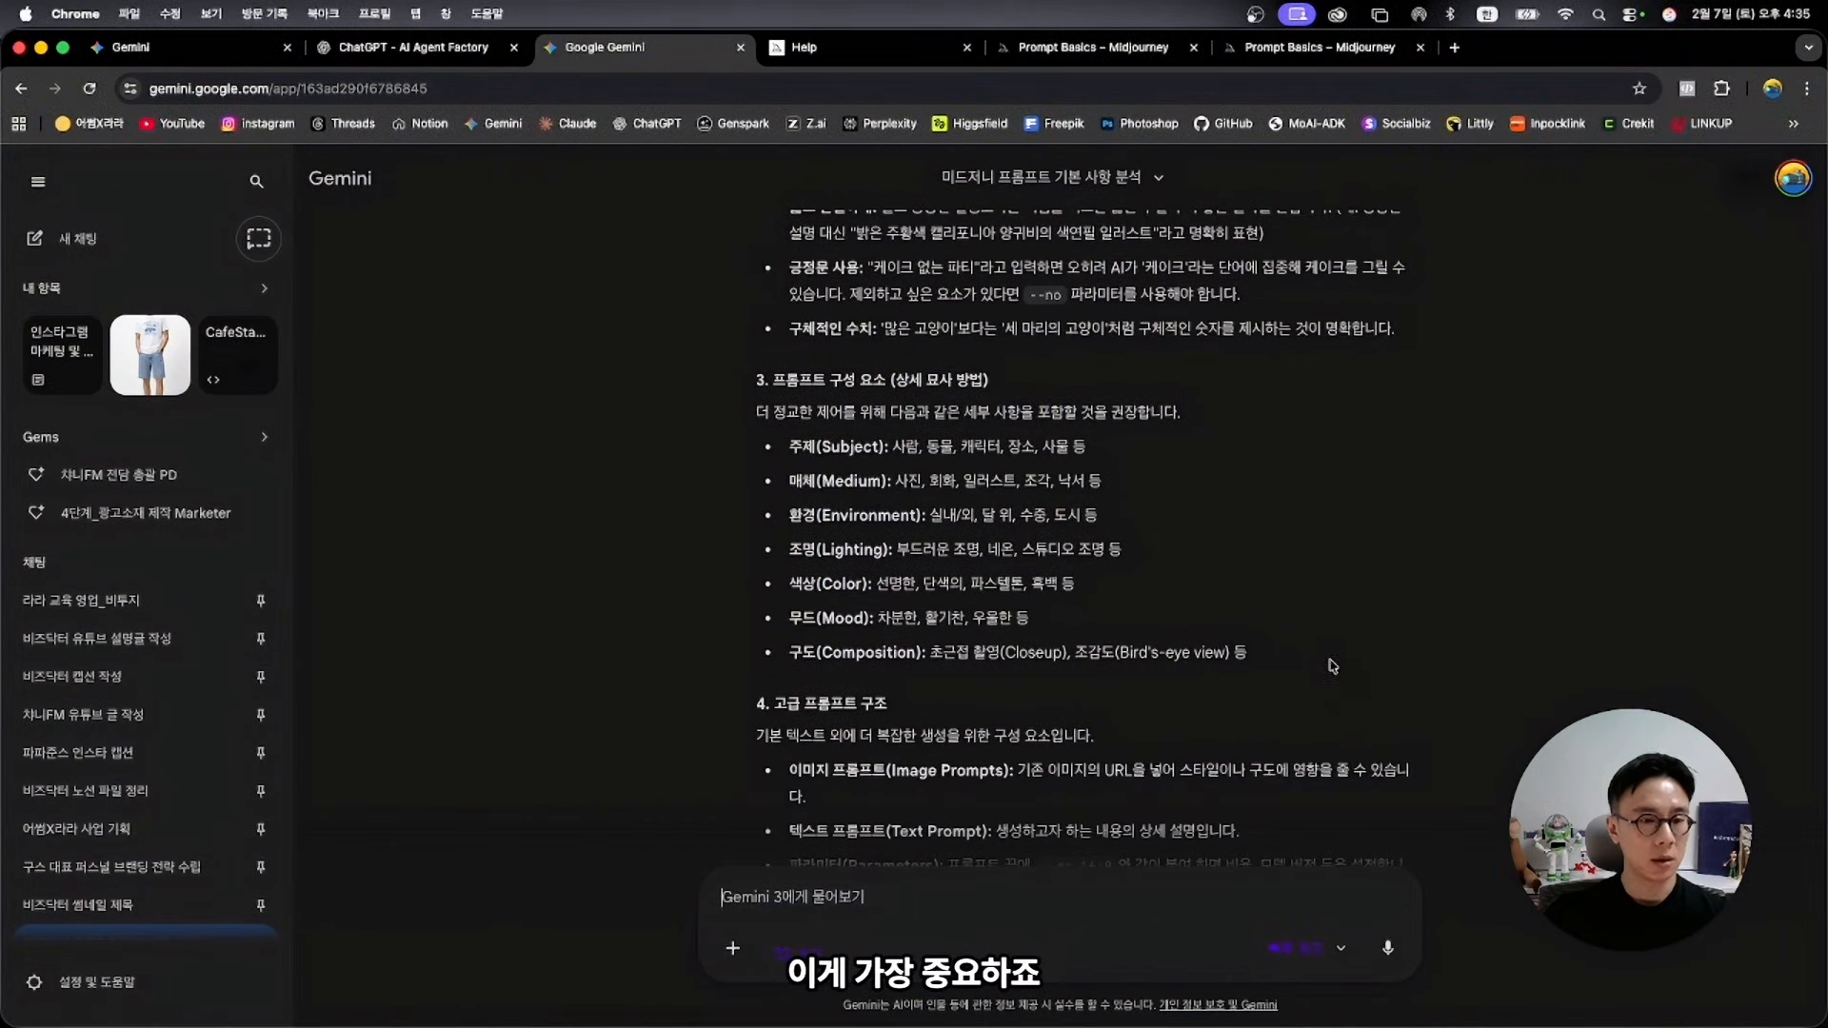
scroll(1366, 687, down, 7)
click(942, 897)
text(좋아 이 자료를 Gems)
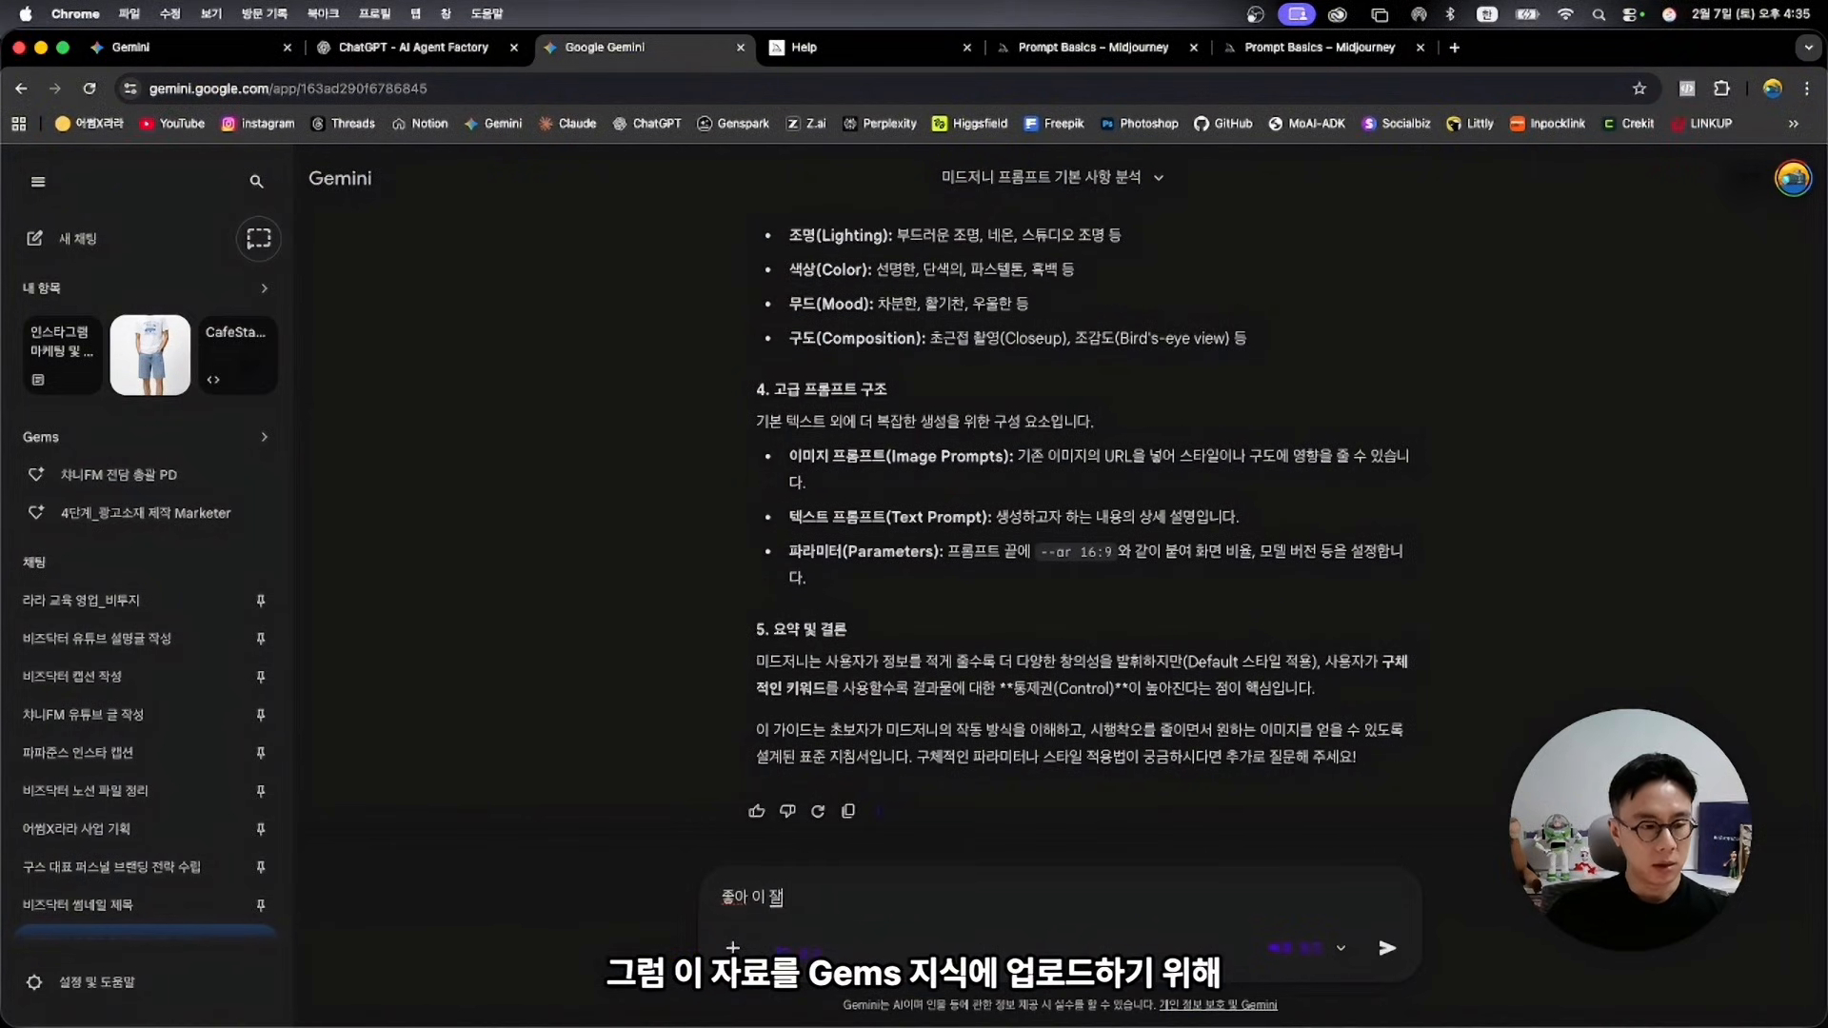
text( 지식)
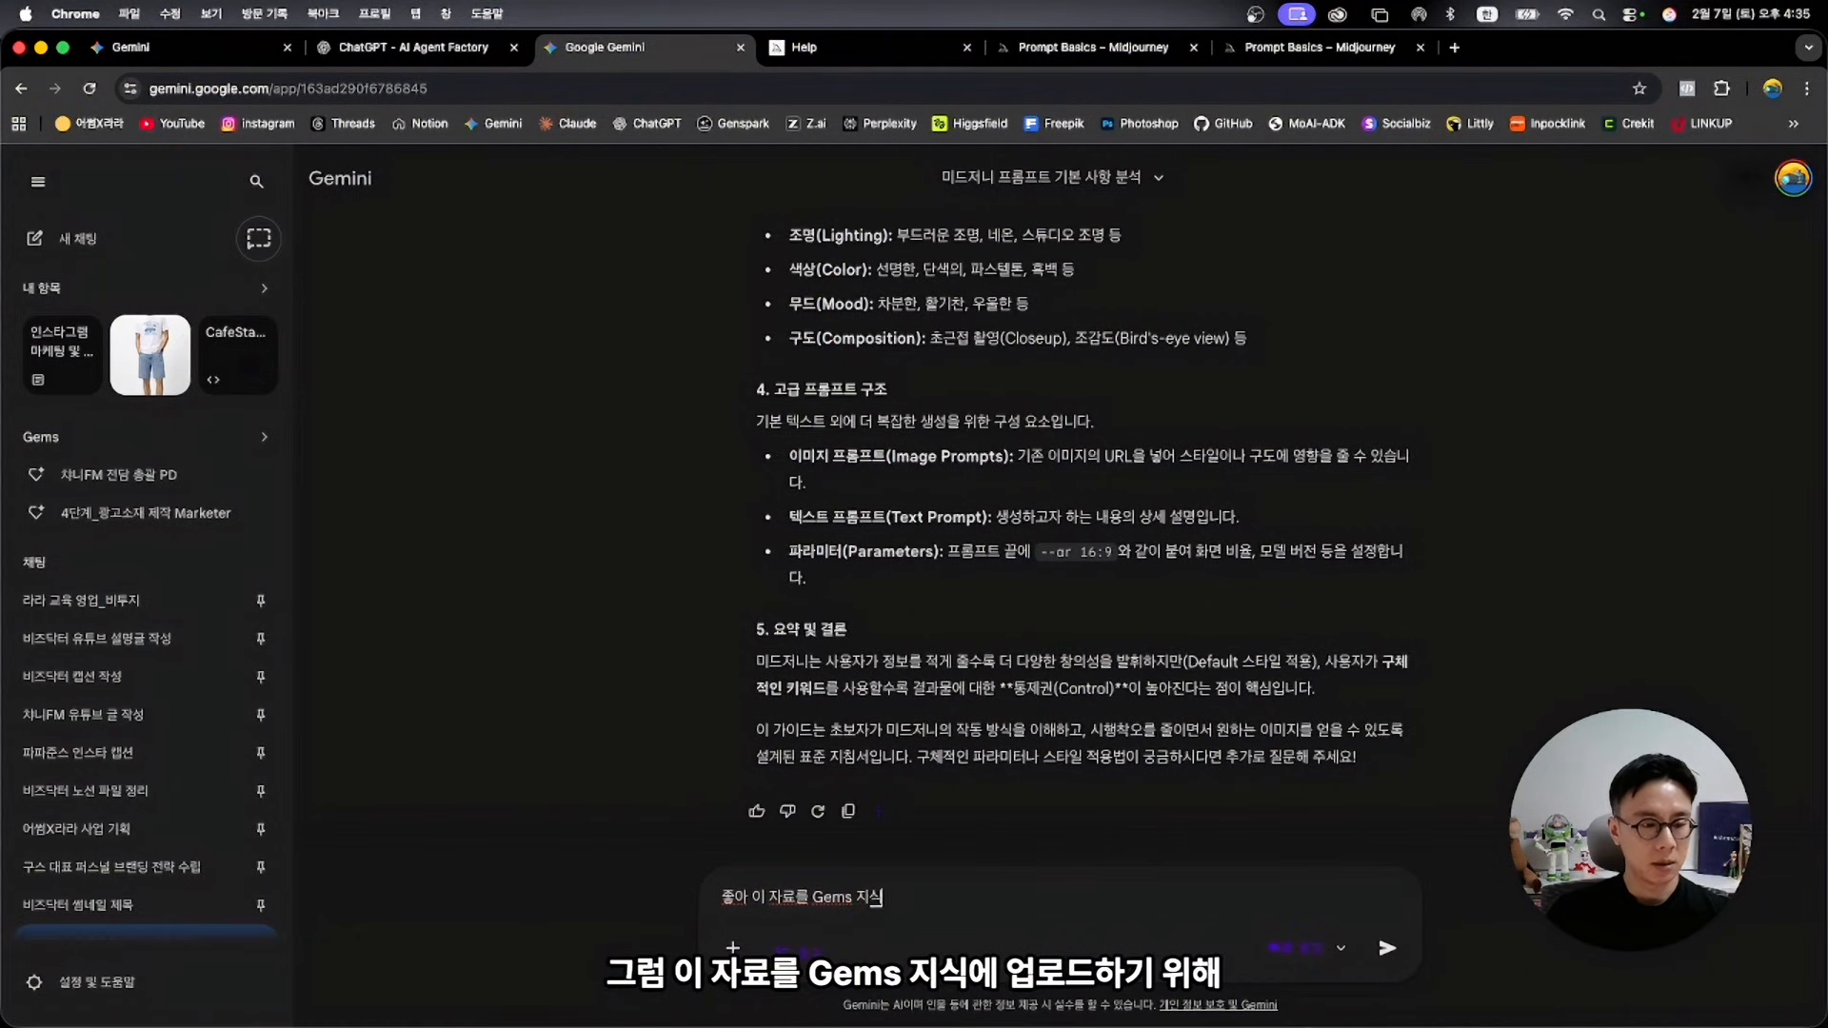
text(에 업ㄹ로드 하기 위해)
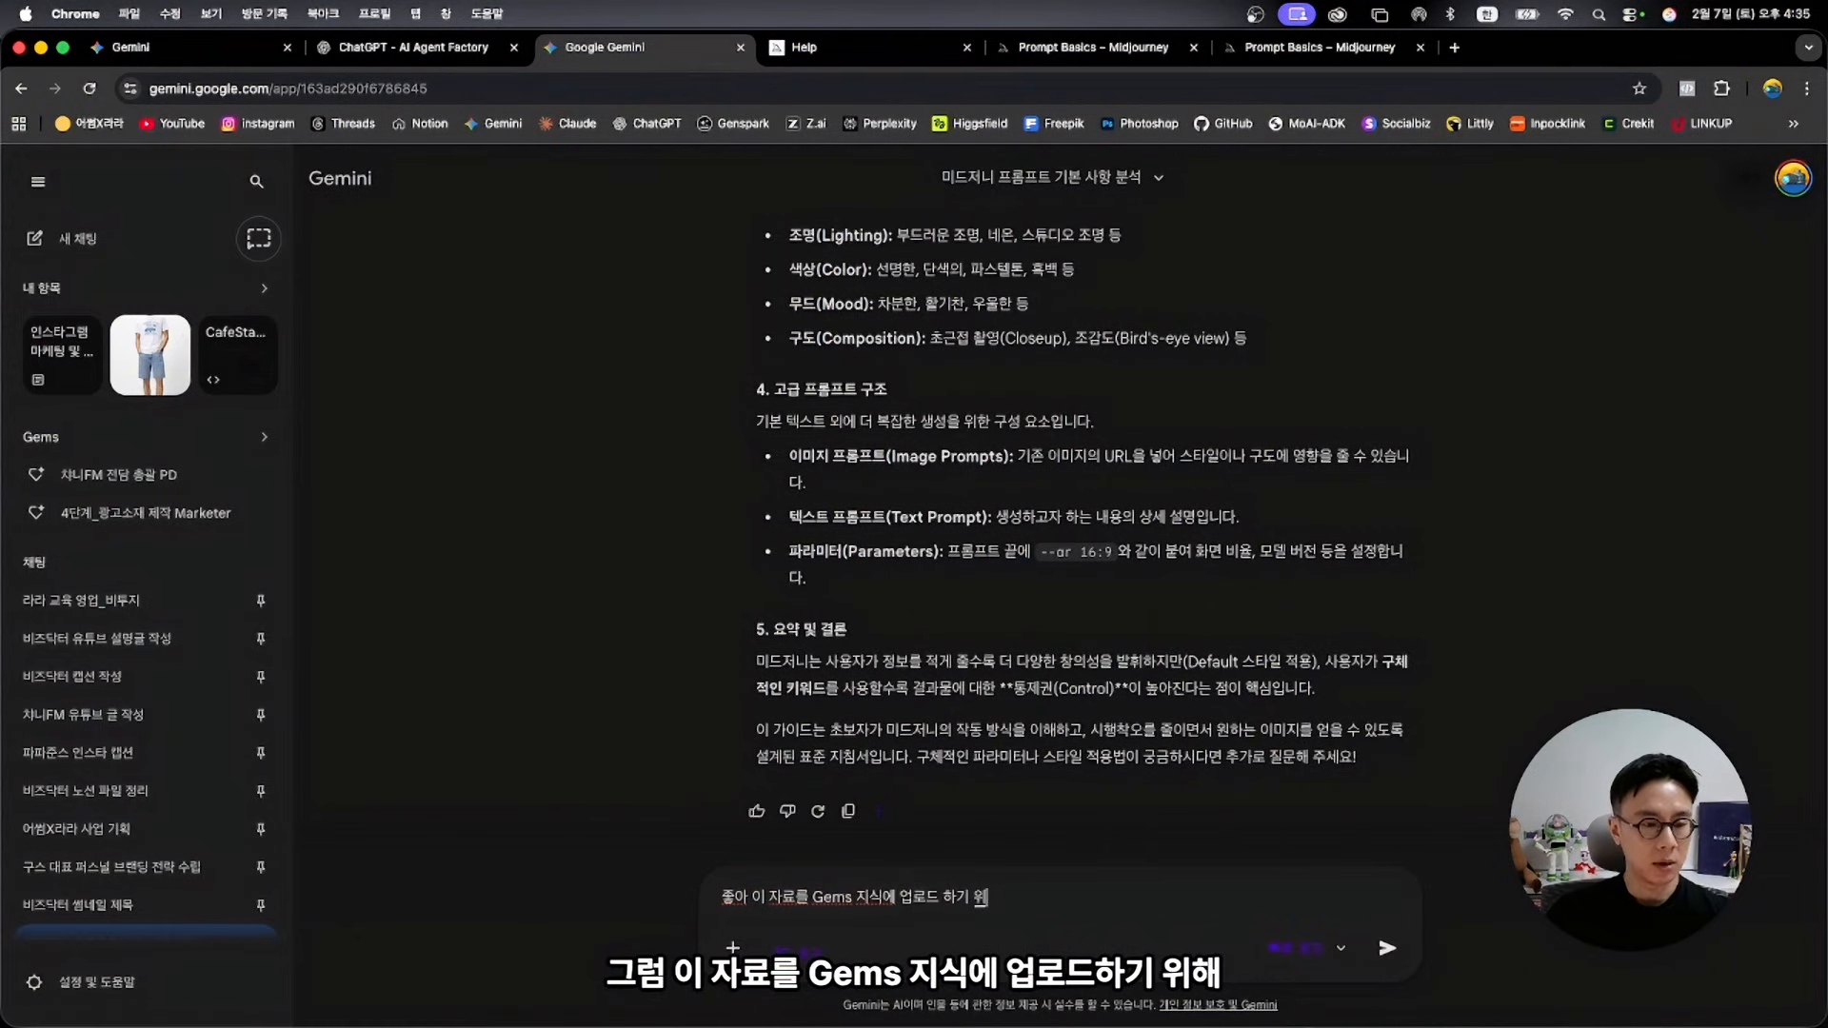
key(shift+Return)
text(마크다운 파일로 )
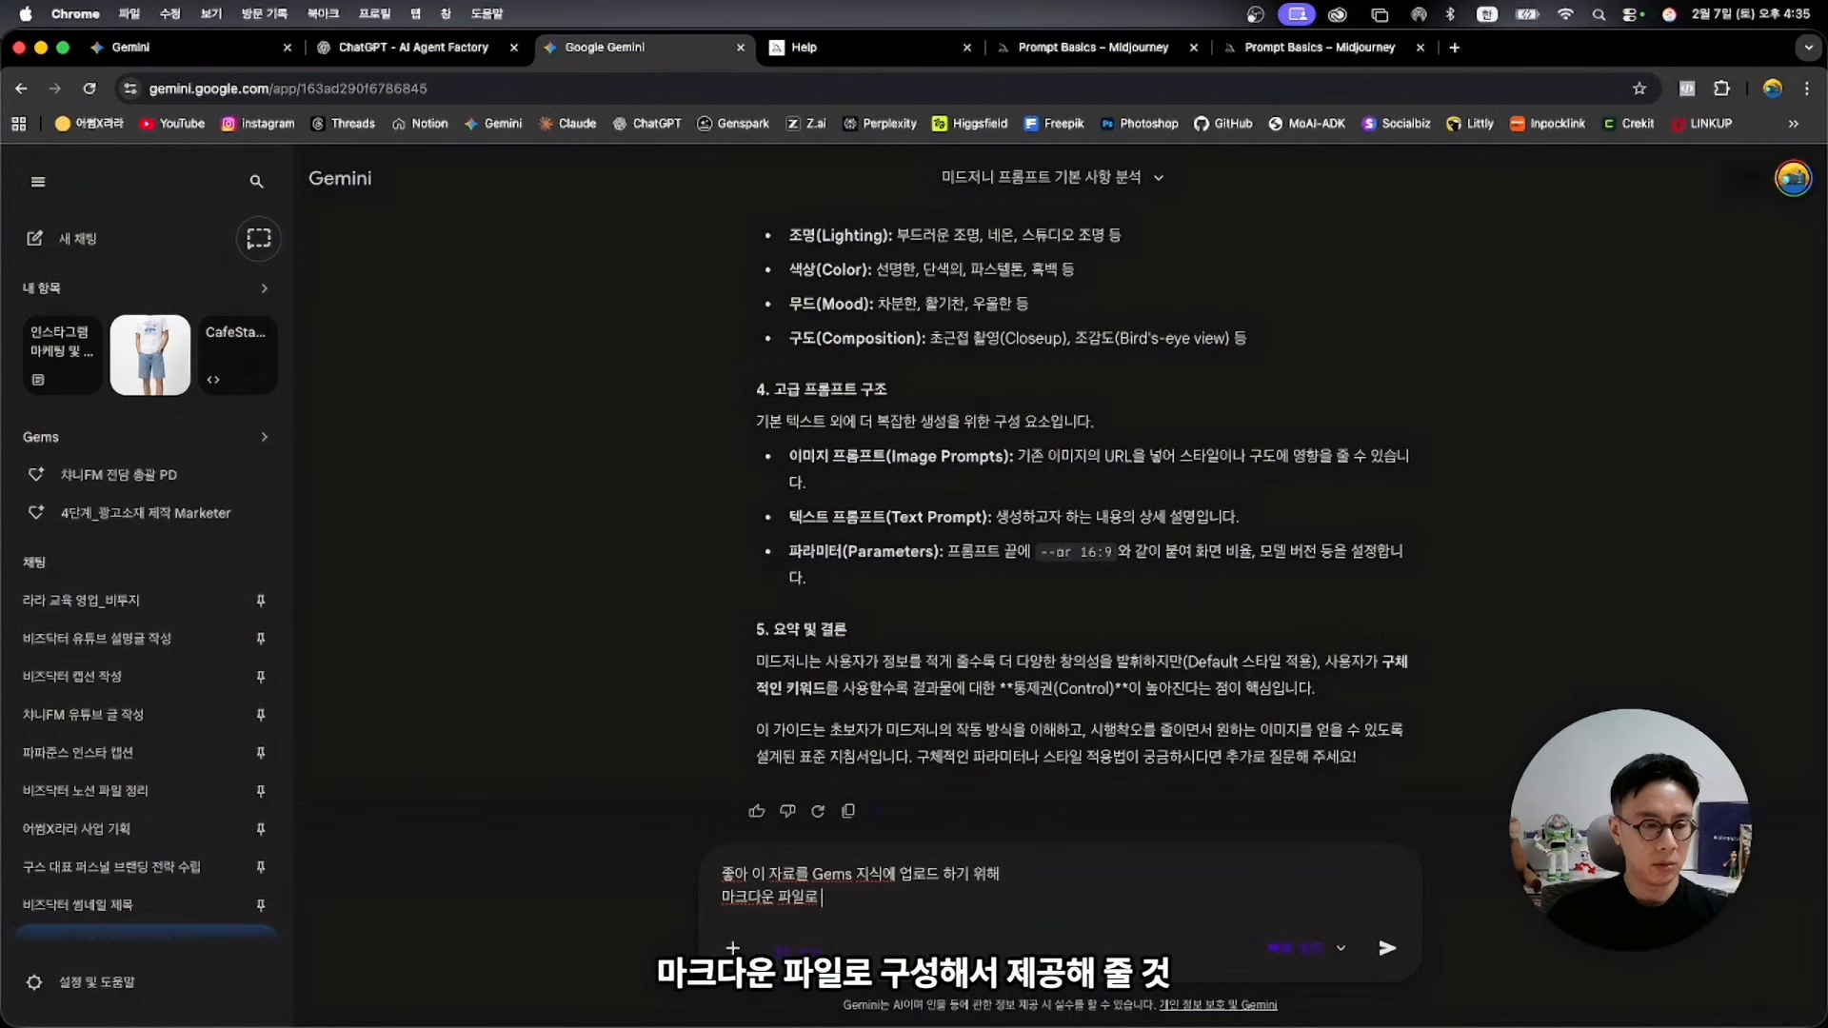
text(구성해서 제공해줄 것)
key(Return)
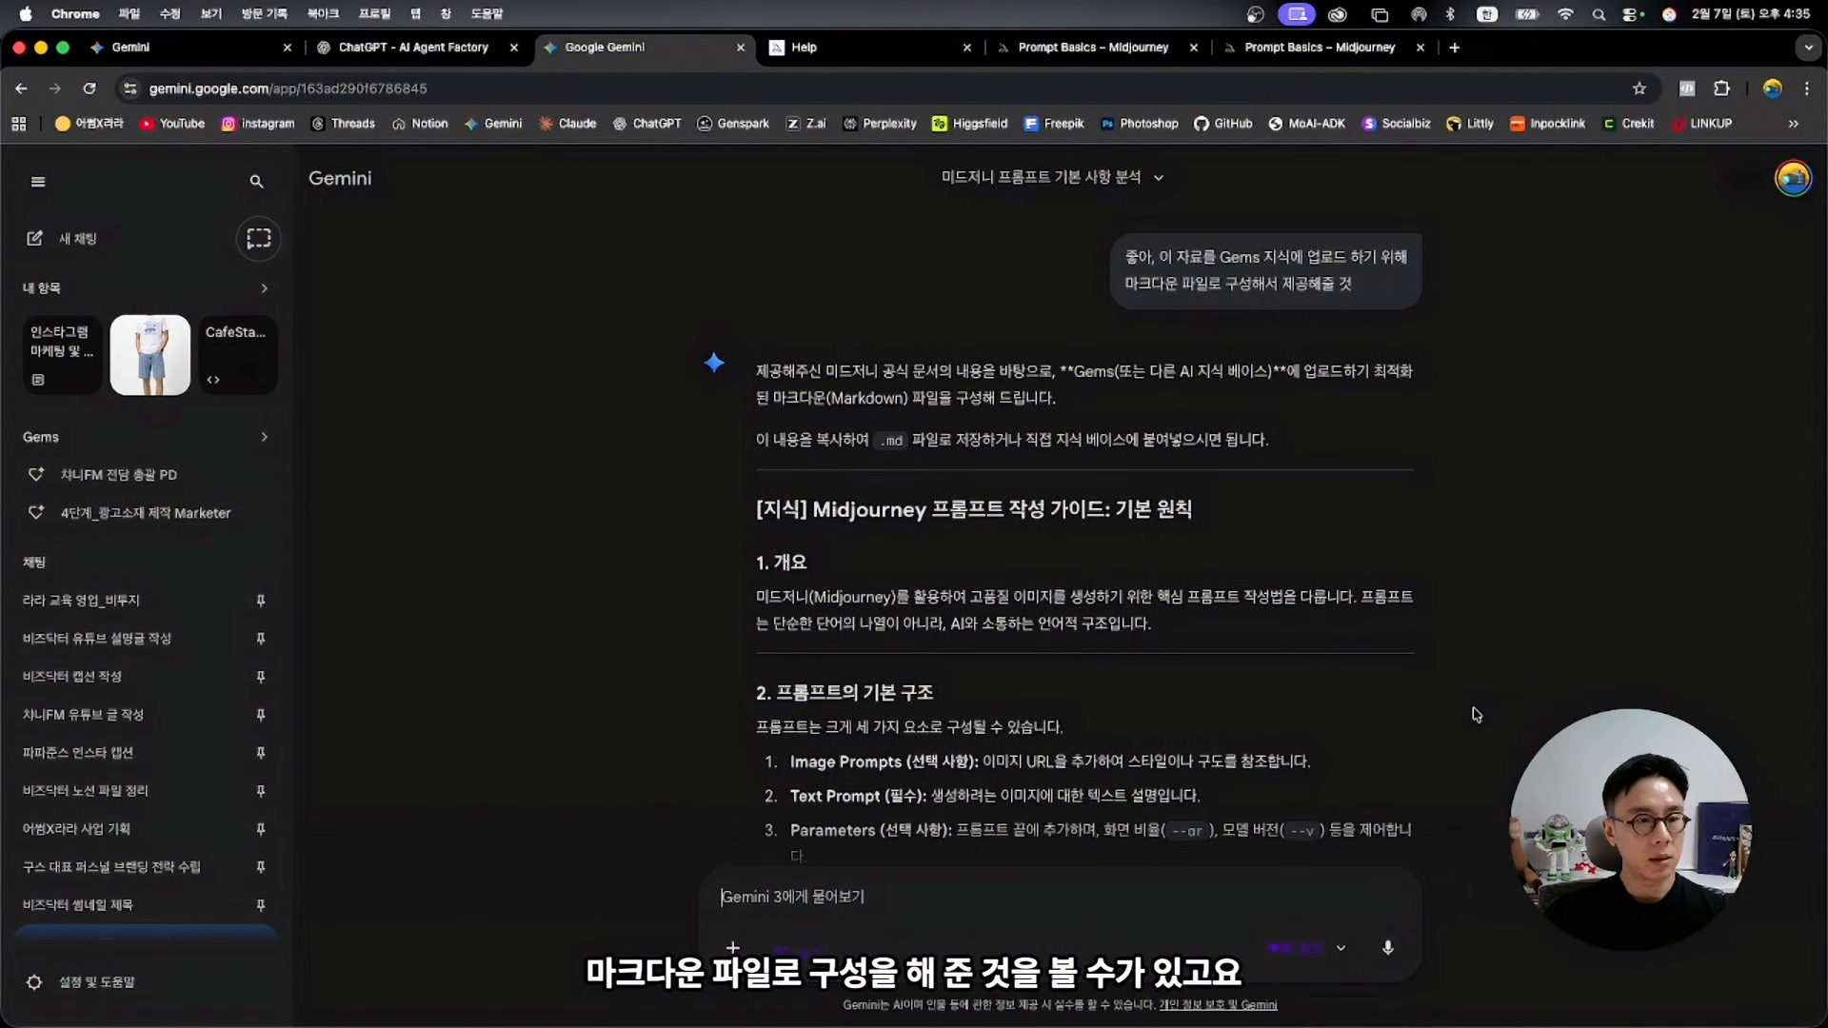
Review the generated Markdown guide and send the follow-up request "다운로드 할 수 있게 파일로 제공해줘"
scroll(1517, 723, down, 5)
scroll(1517, 714, down, 12)
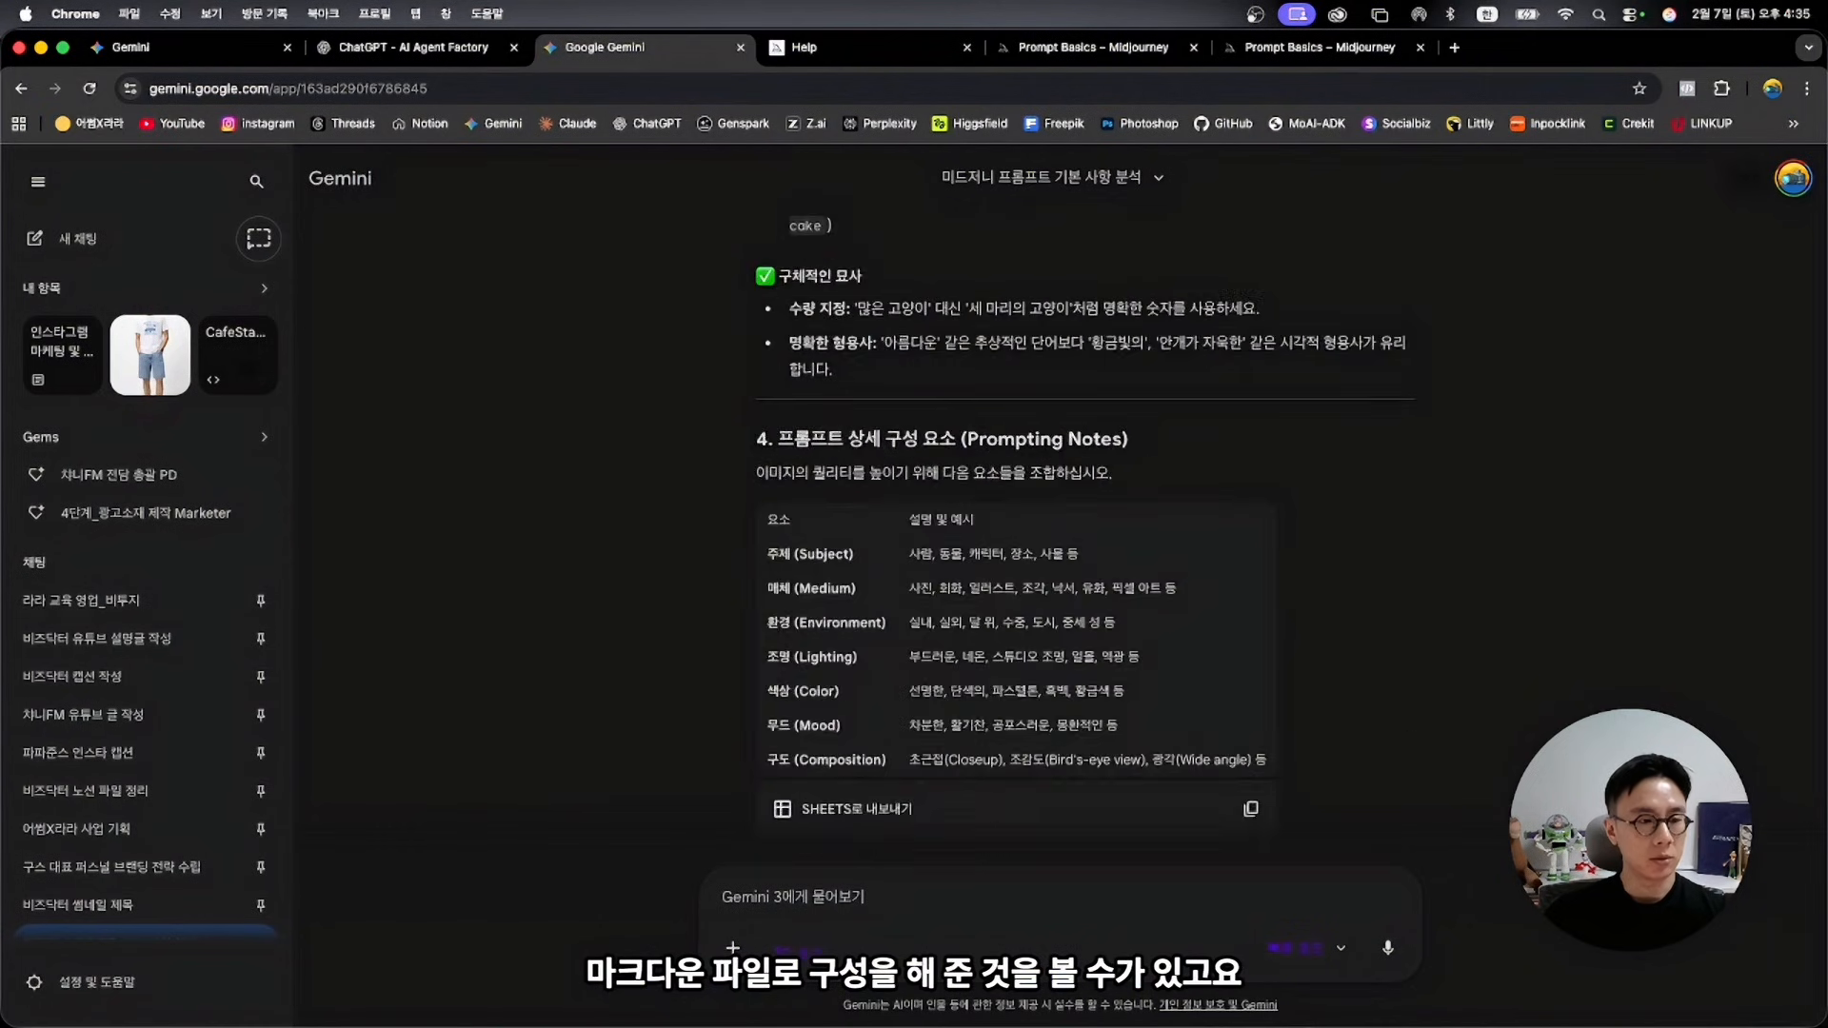
scroll(1516, 714, up, 10)
scroll(1517, 714, down, 10)
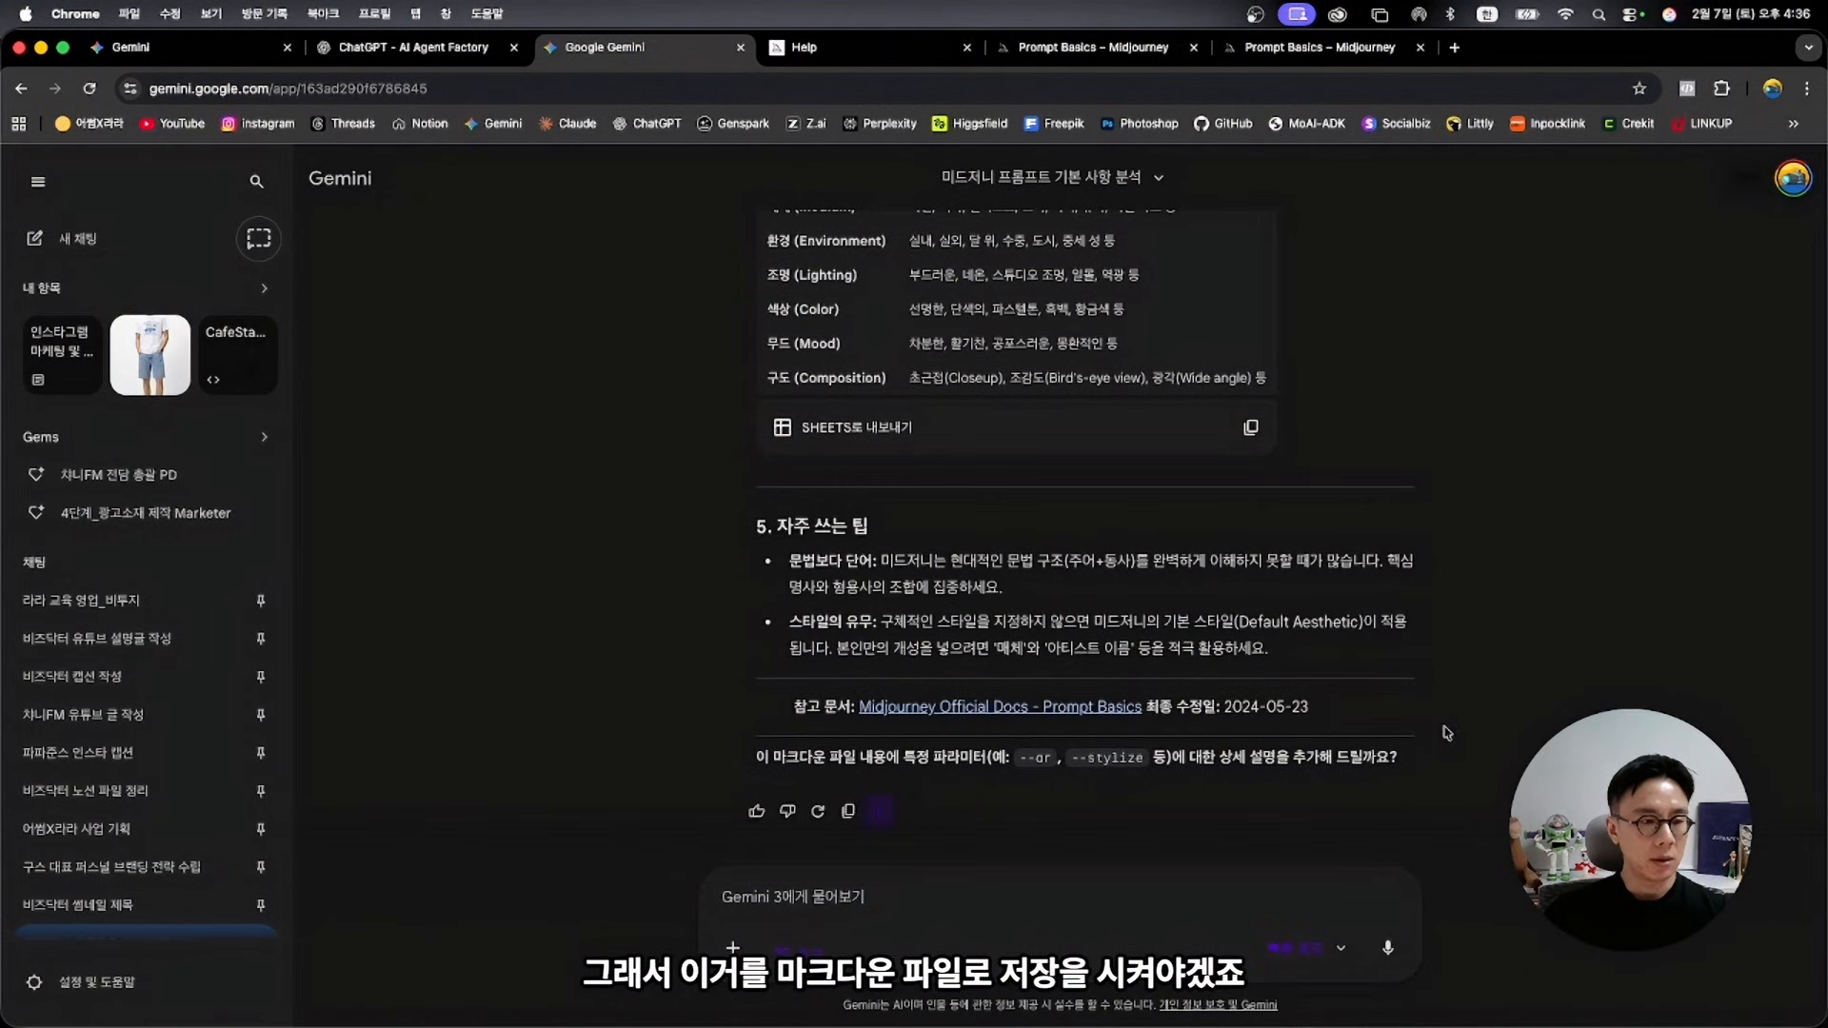
text(다운로드 할 수 있게 파일로 제공해줘)
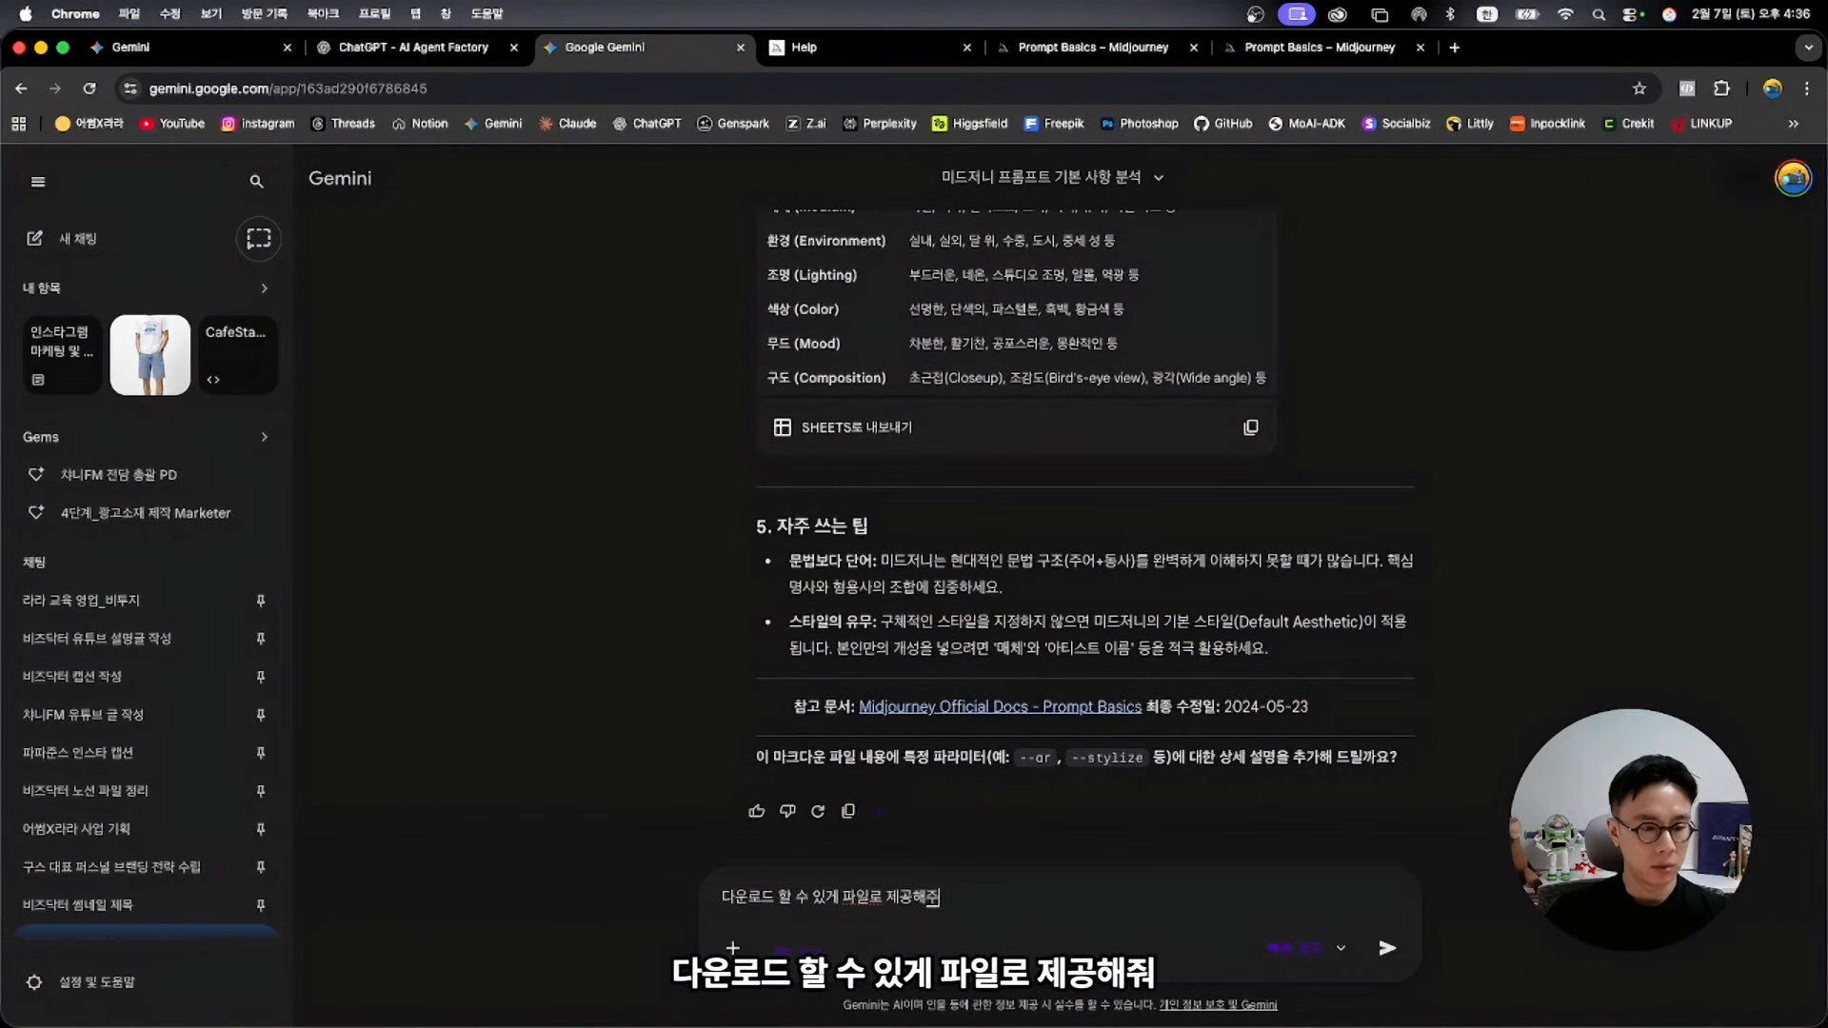
key(Return)
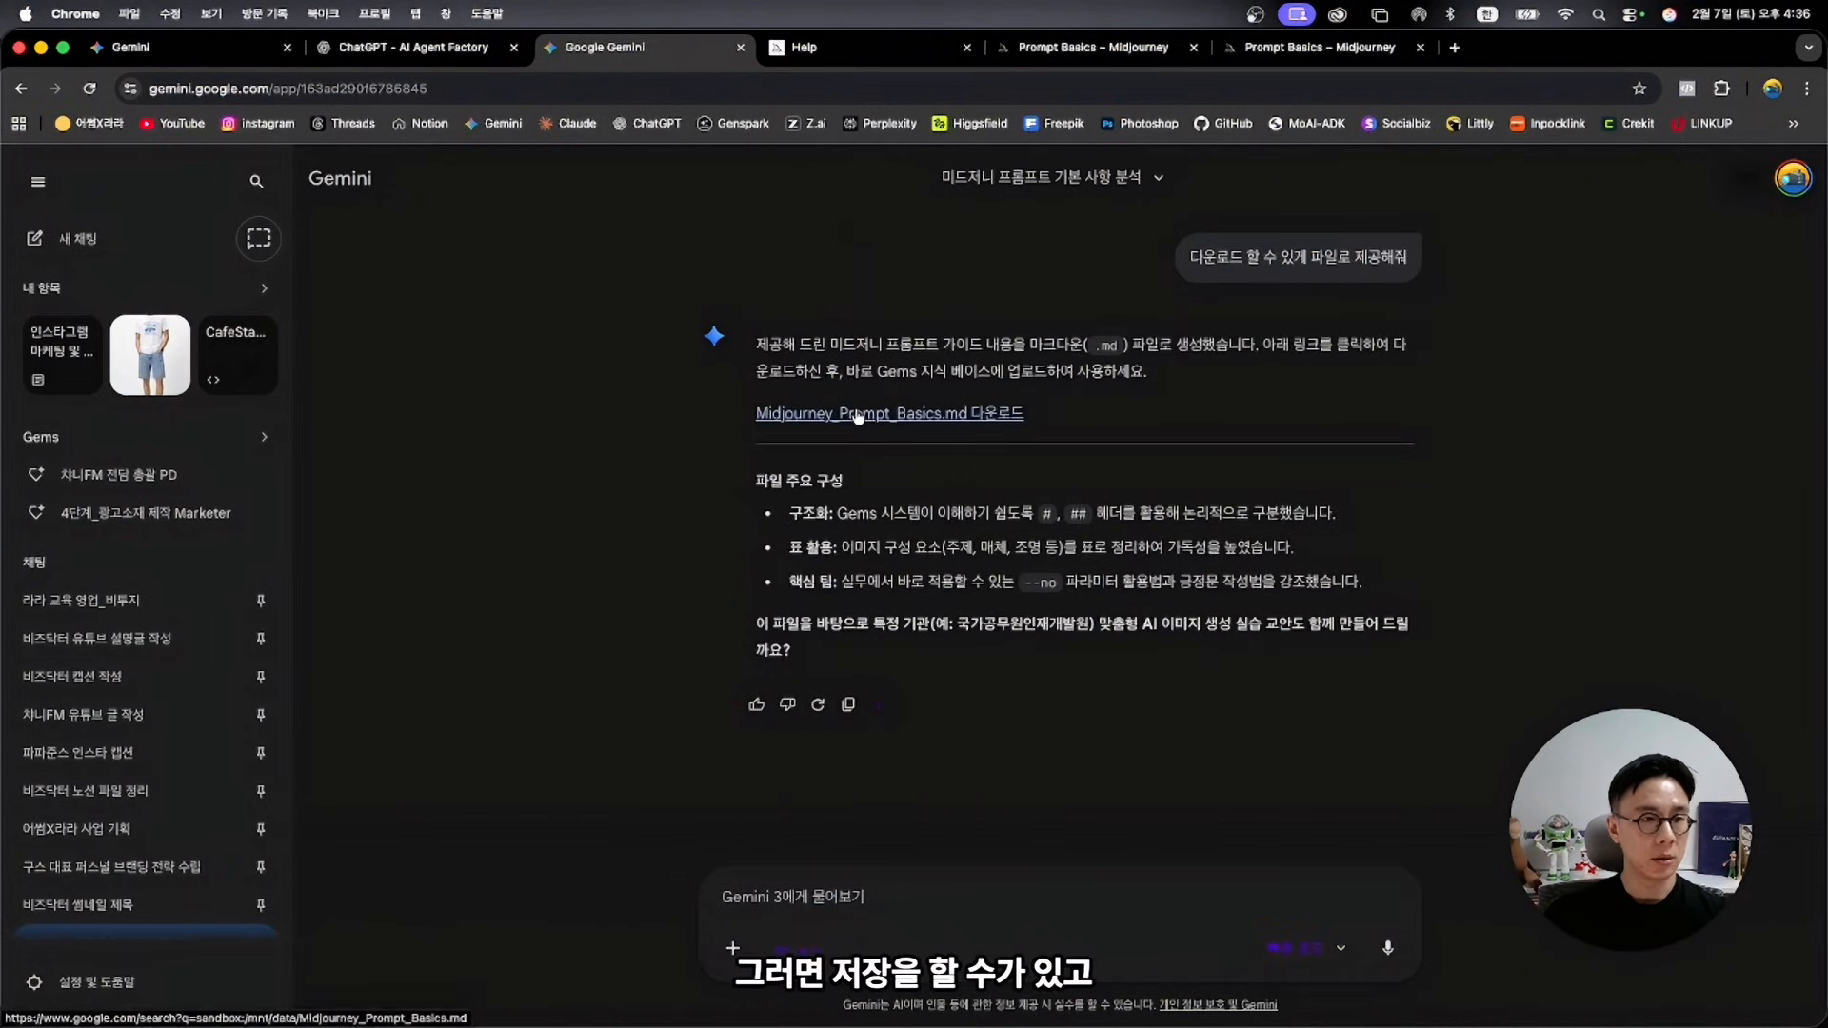
Export the earlier Markdown guide response to Google Docs and open the exported document
scroll(846, 572, up, 5)
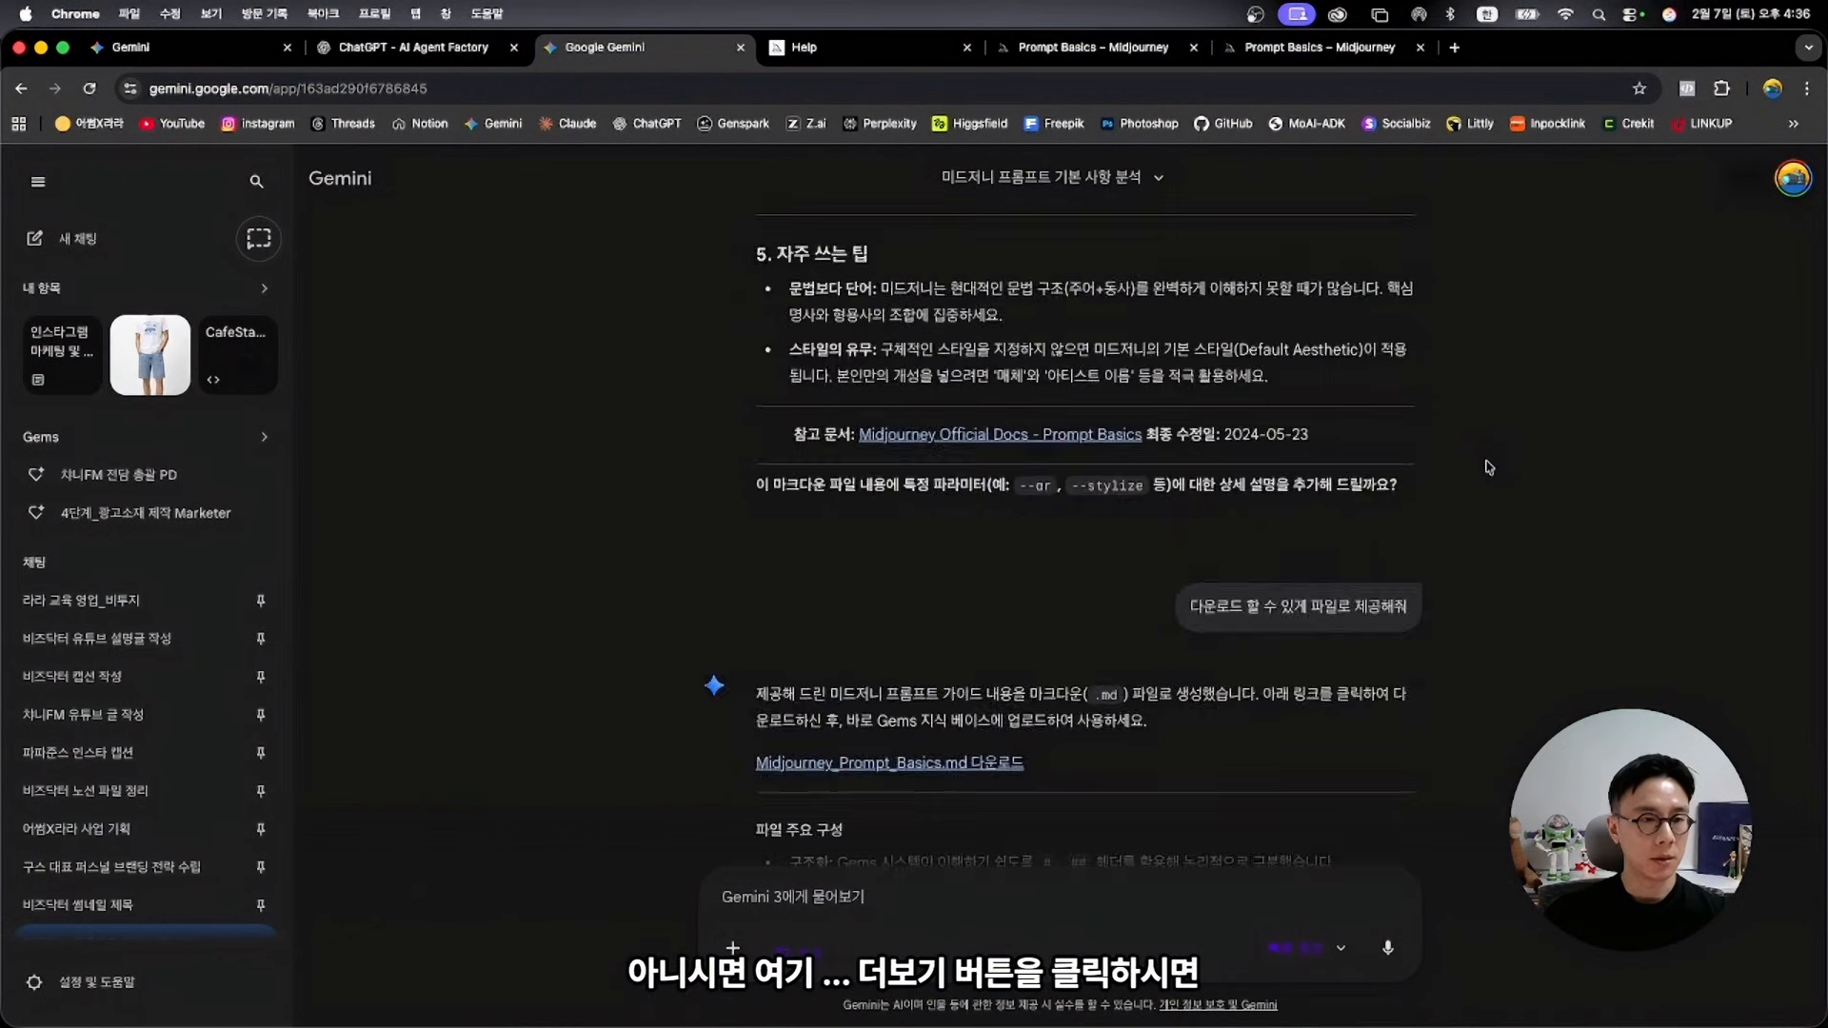
click(849, 664)
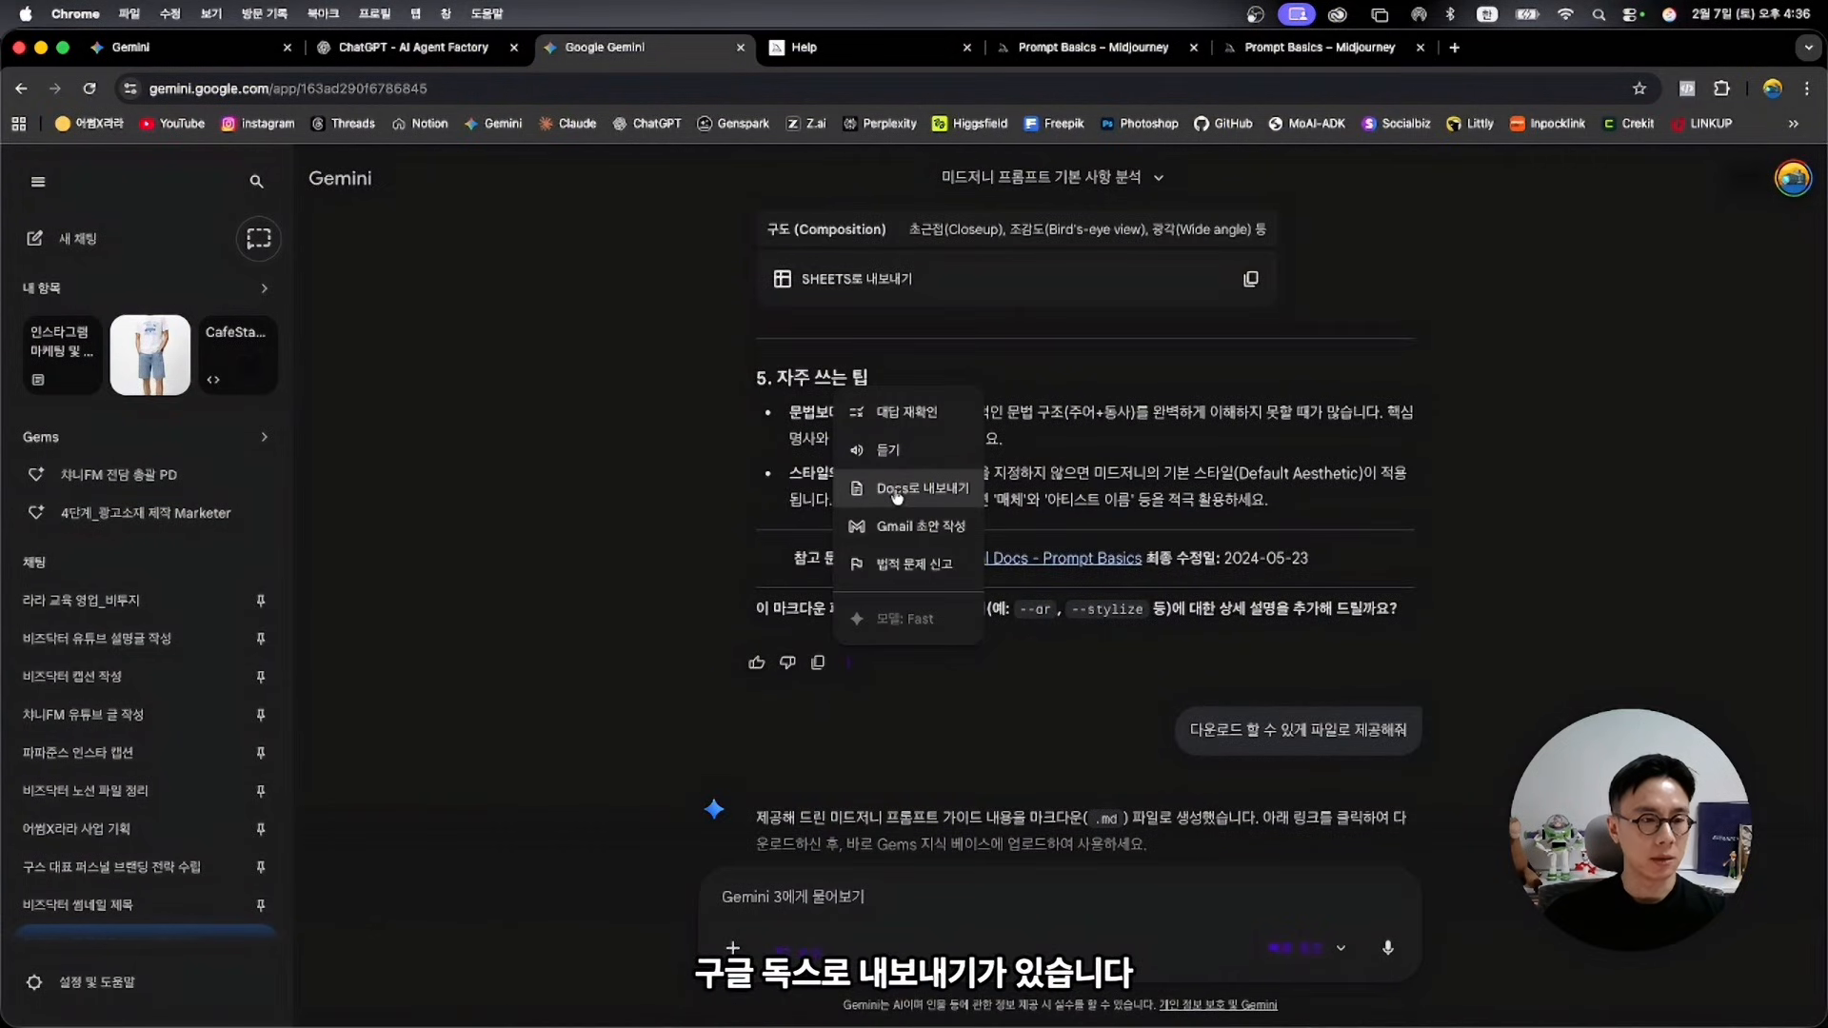
click(897, 490)
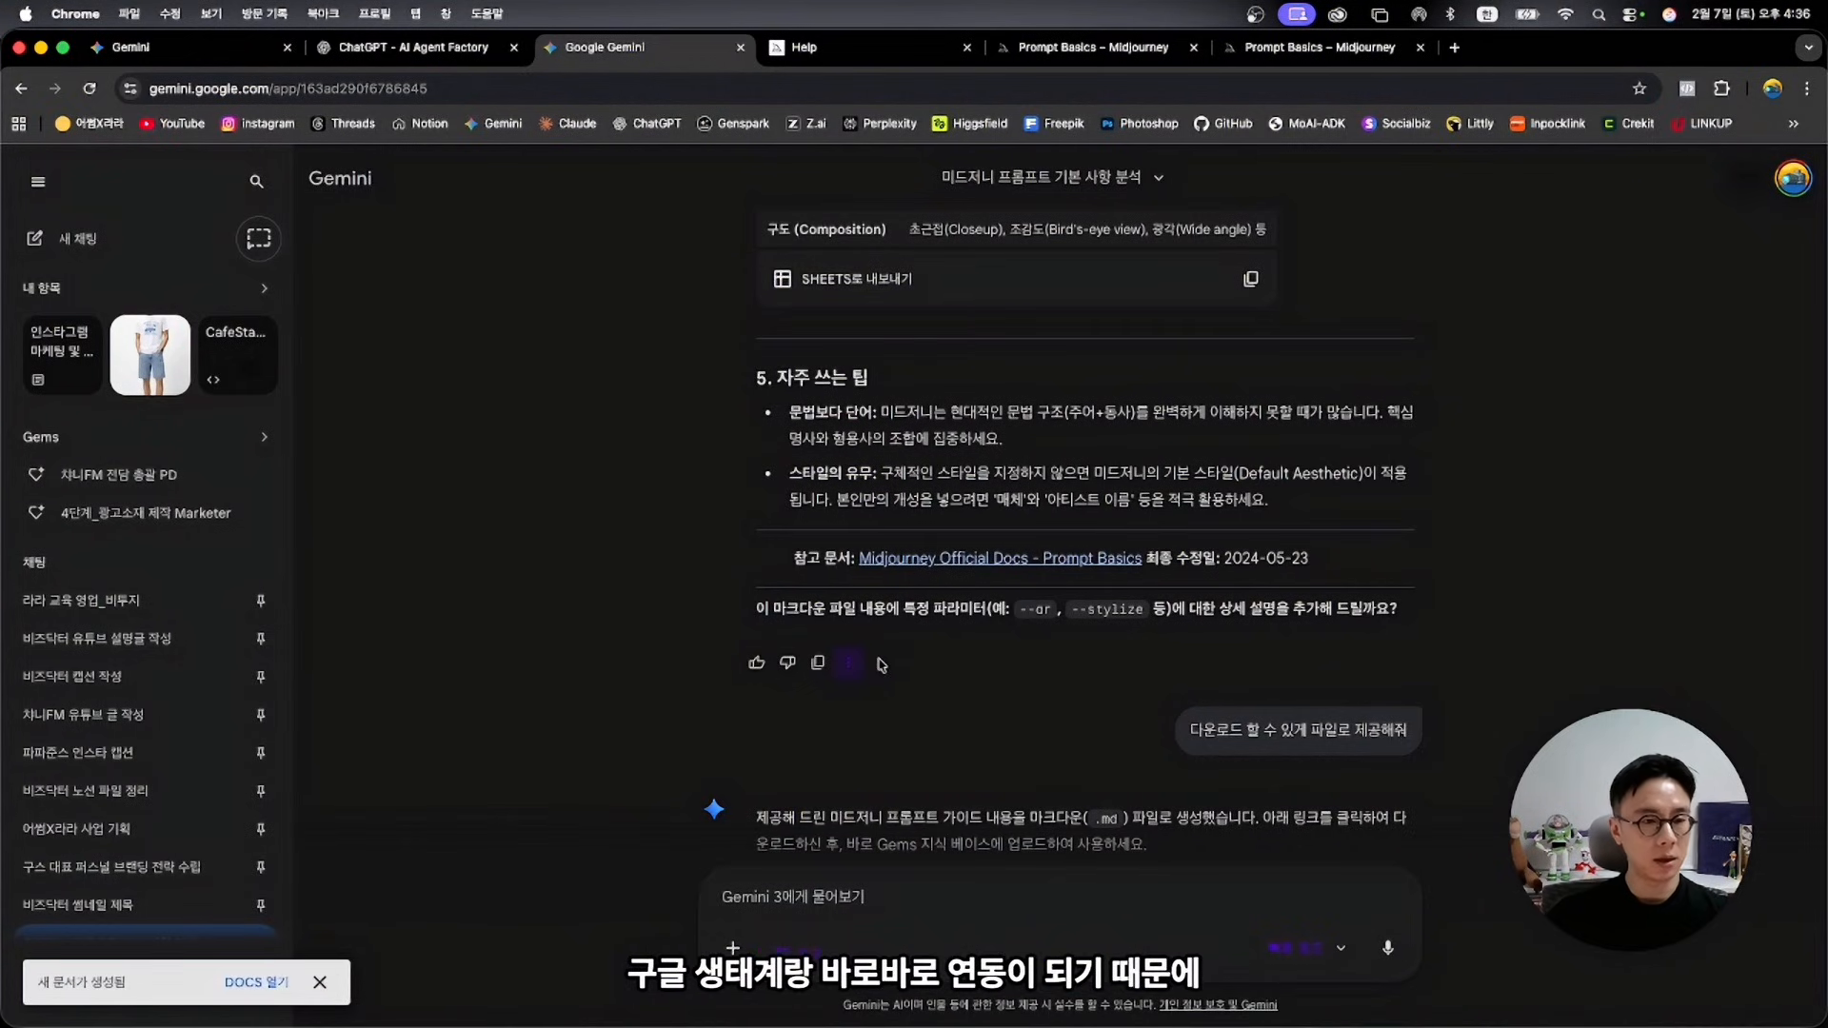
click(251, 987)
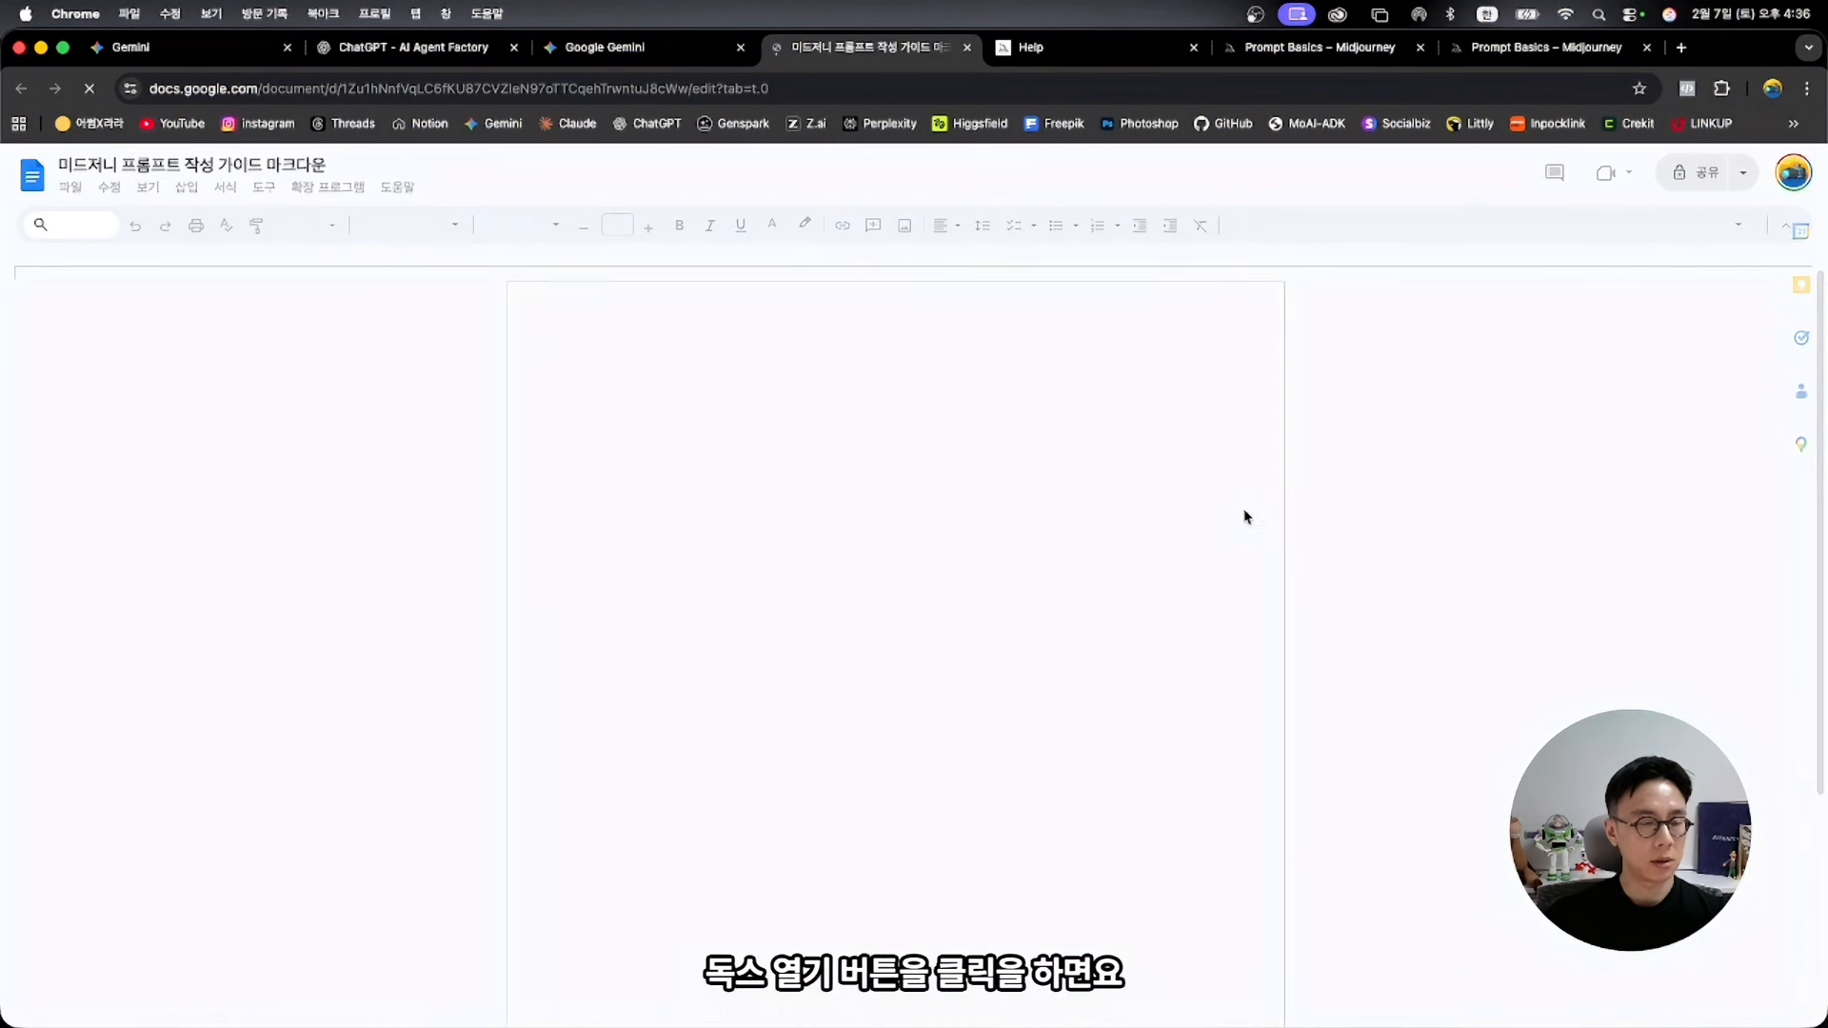
Delete the introductory text above the guide's title, plus the closing question, reference document and last-modified lines after section 5
drag(575, 377, 1044, 441)
key(BackSpace)
key(BackSpace)
scroll(1158, 554, down, 7)
scroll(1157, 554, down, 8)
drag(1128, 703, 636, 676)
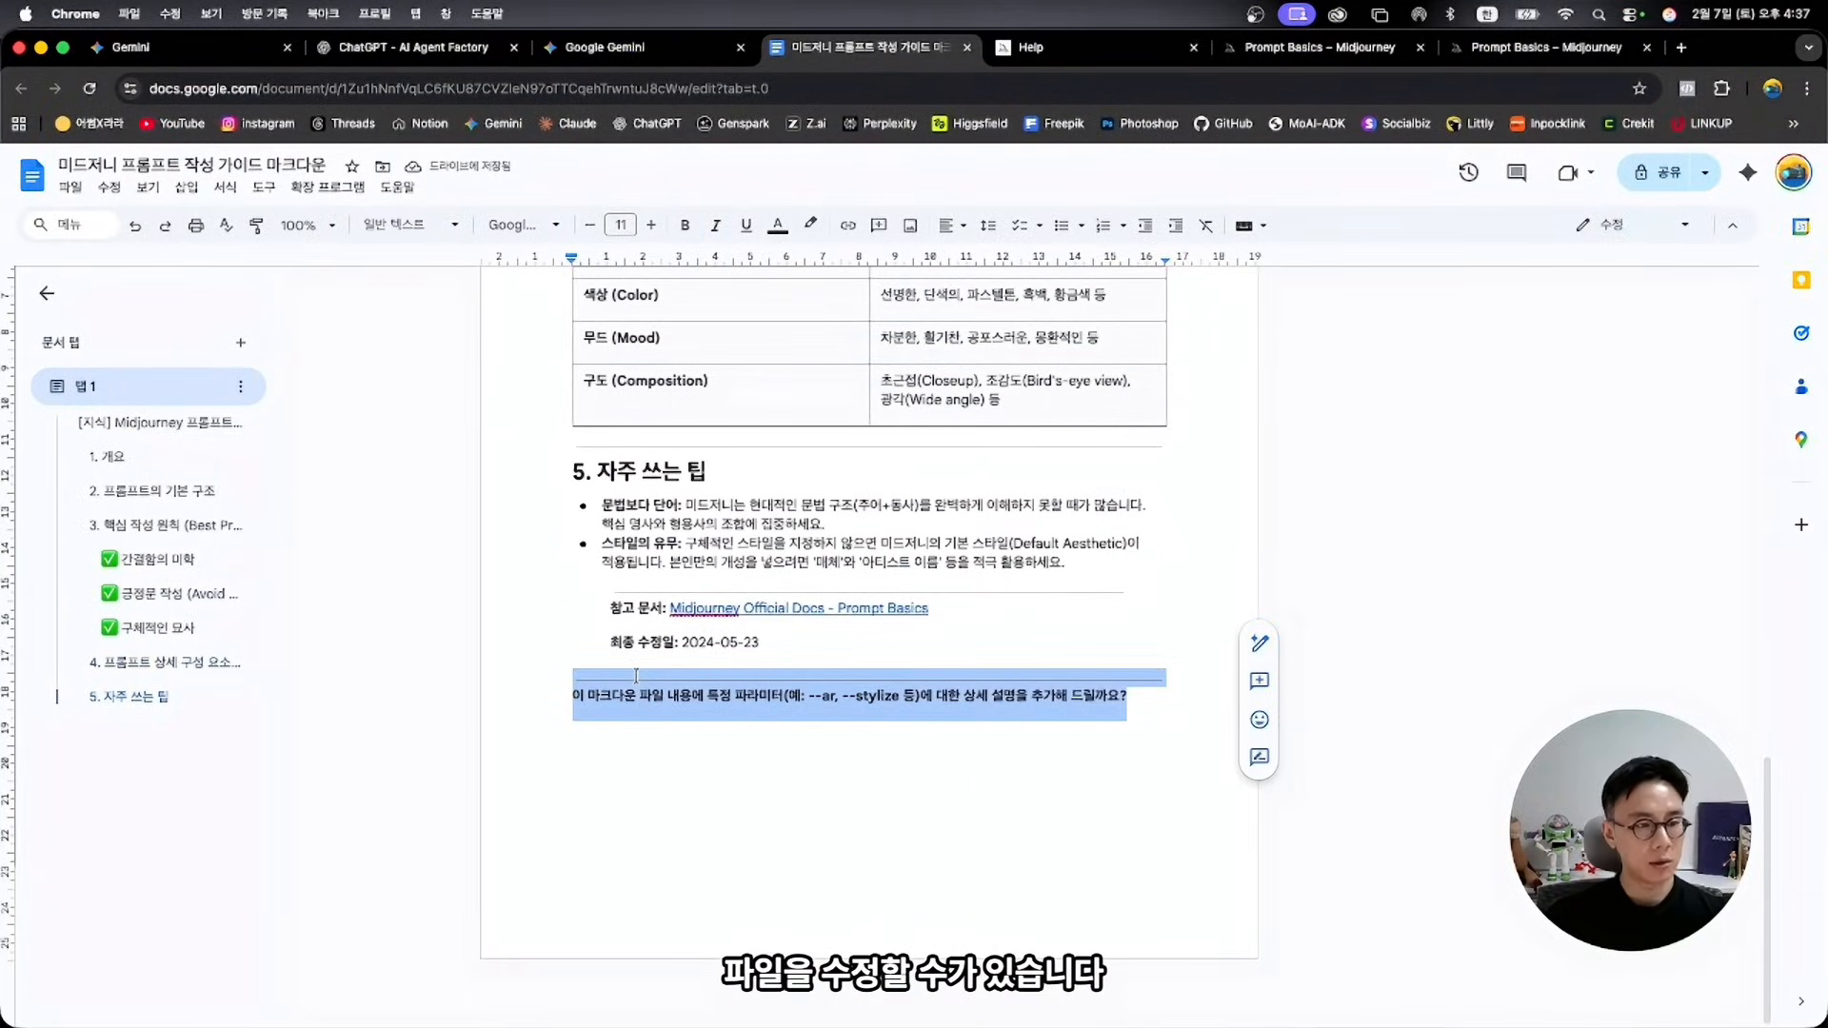
key(BackSpace)
drag(610, 596, 1000, 673)
key(BackSpace)
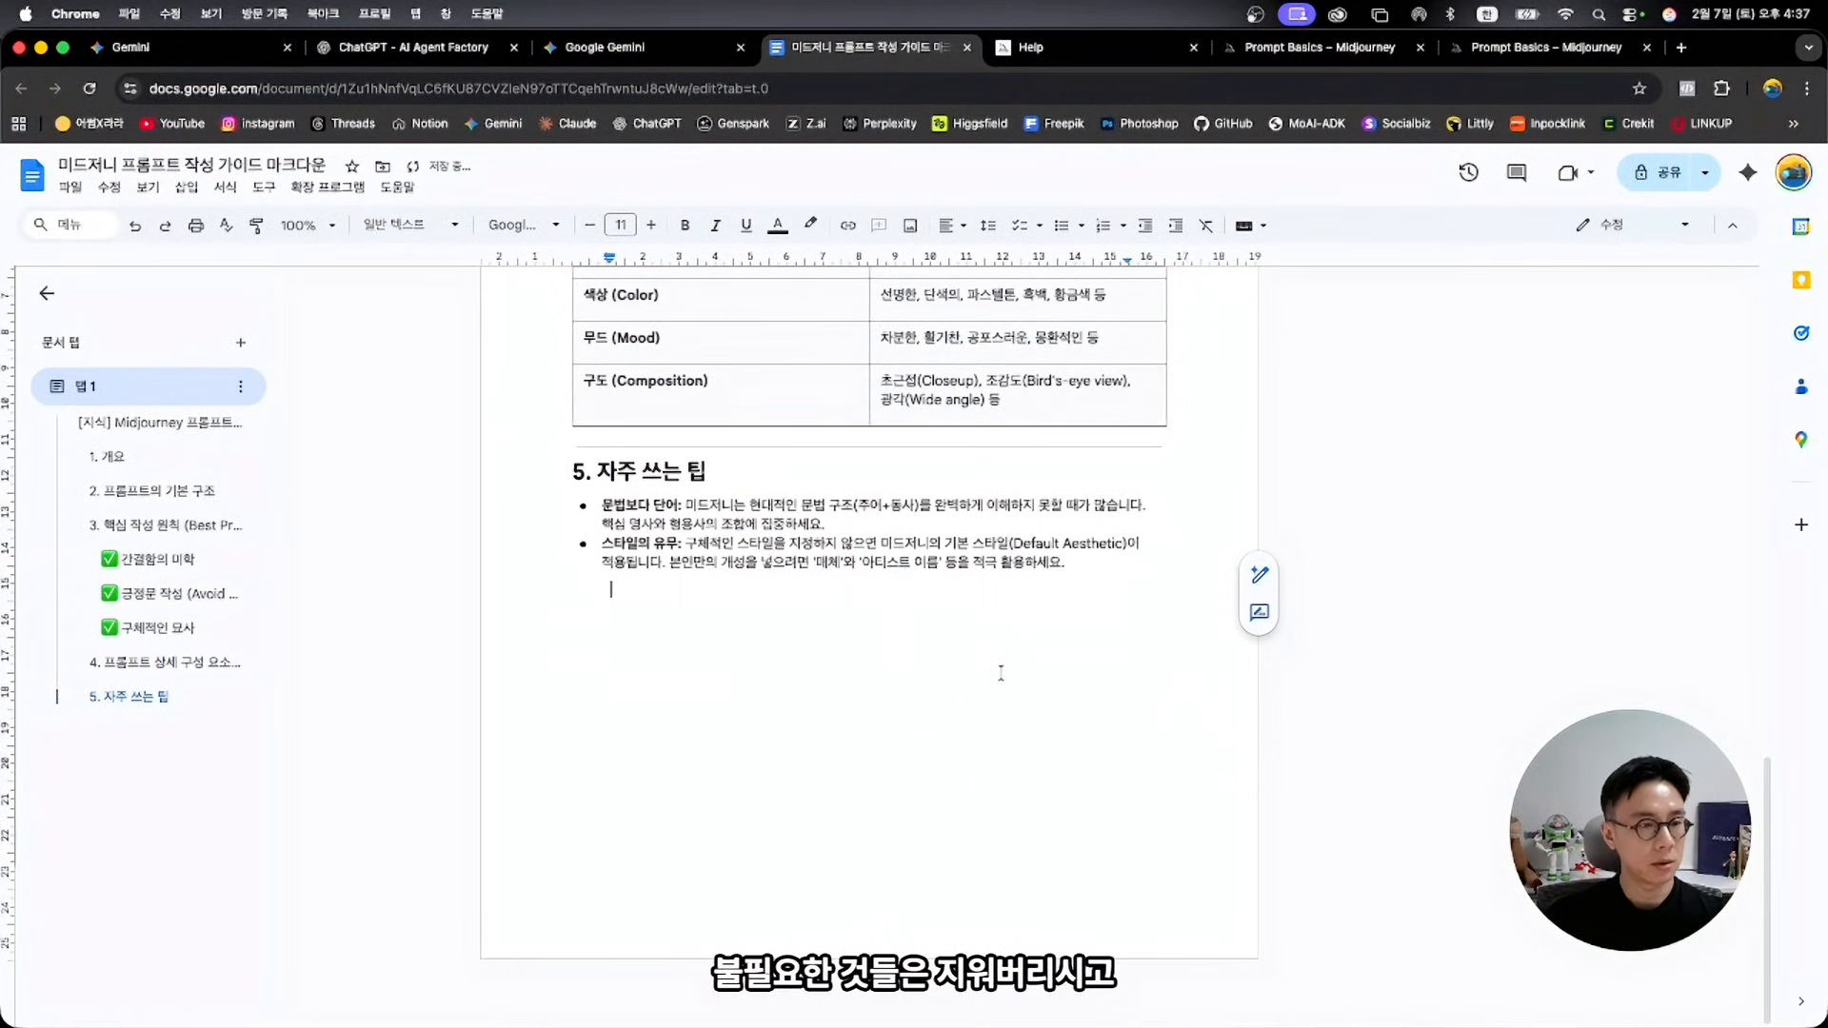
Download the cleaned-up document as a Markdown (.md) file
click(70, 187)
mouse_move(212, 396)
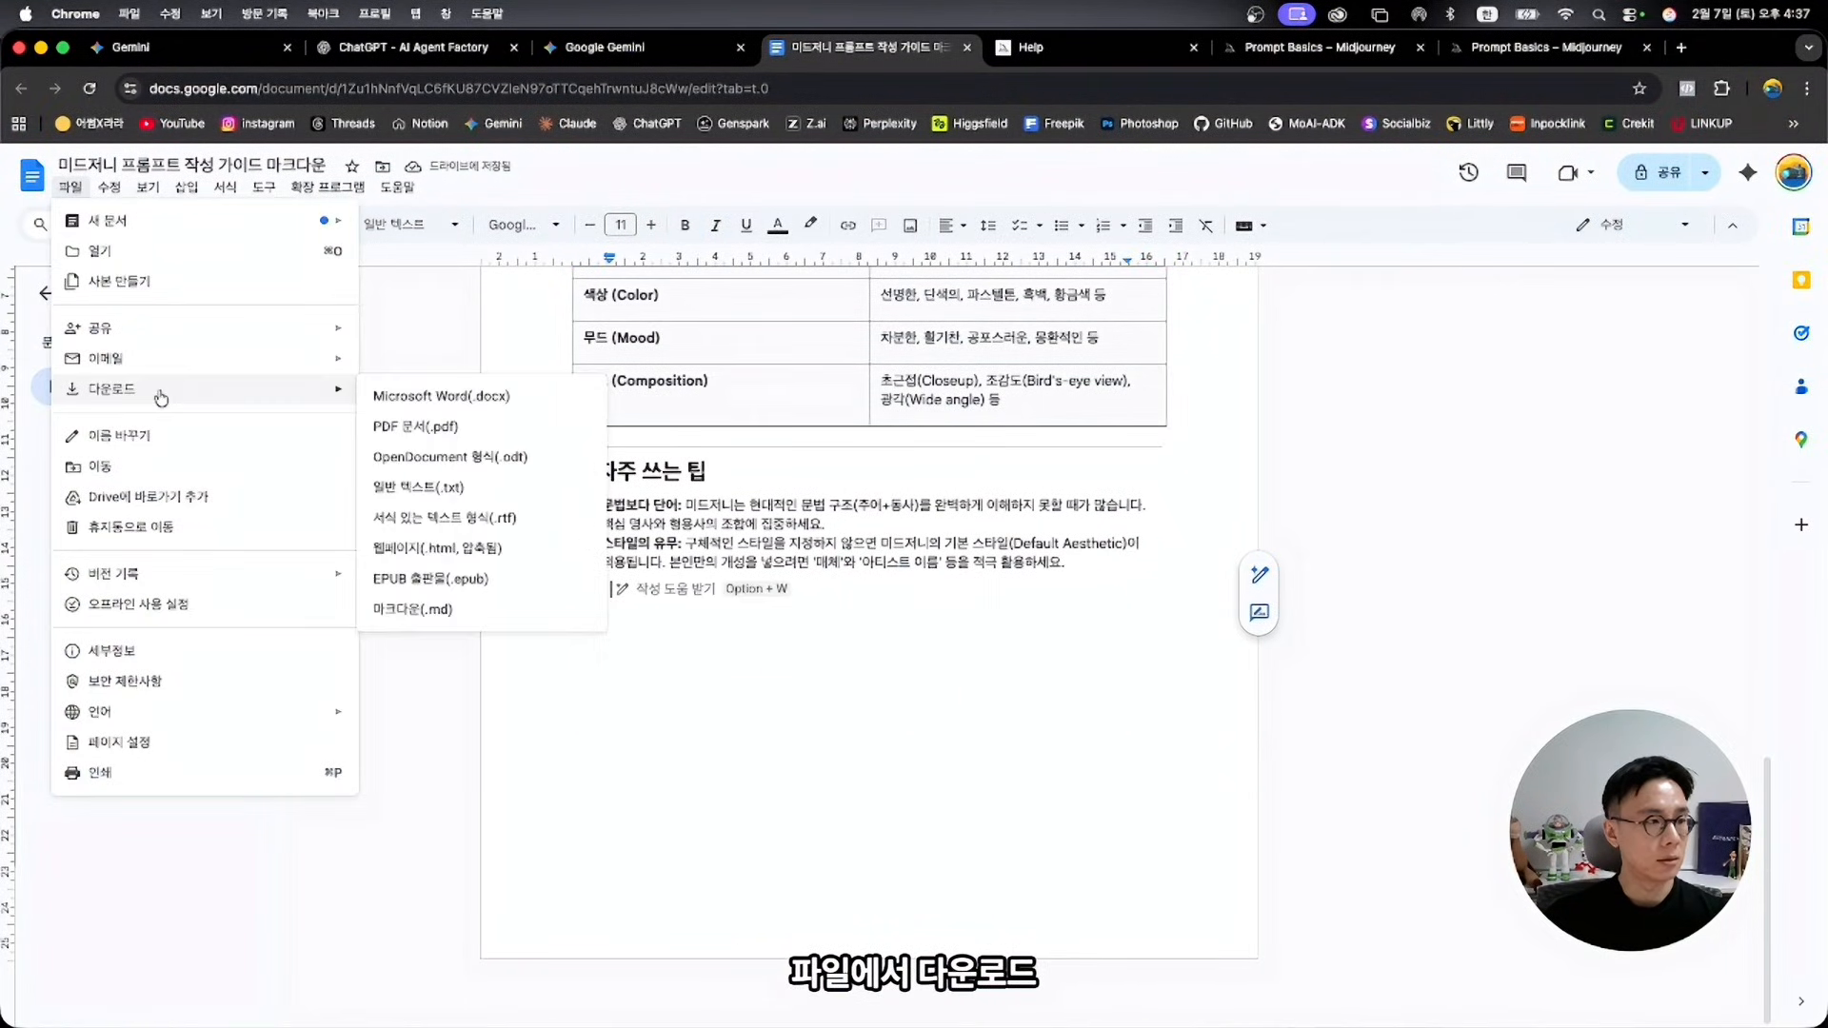
click(440, 609)
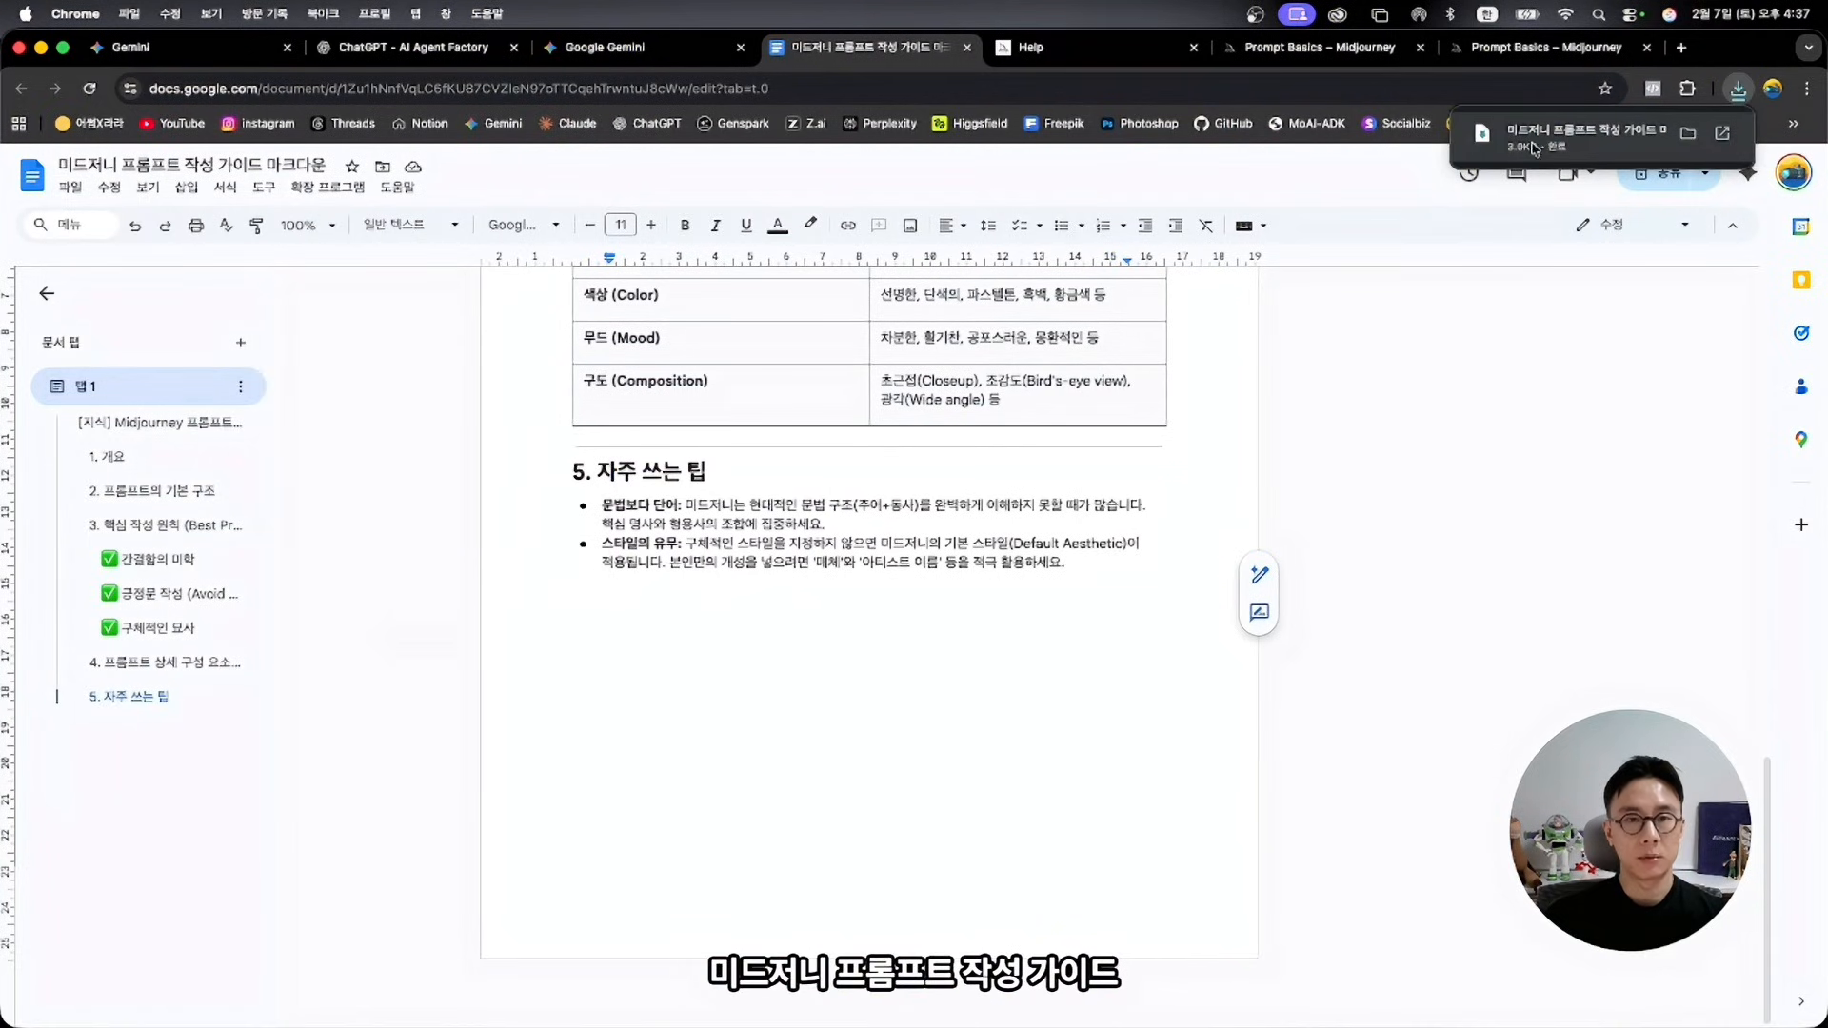
Open the downloaded Markdown file to check its contents, close it and quit Antigravity
click(1535, 143)
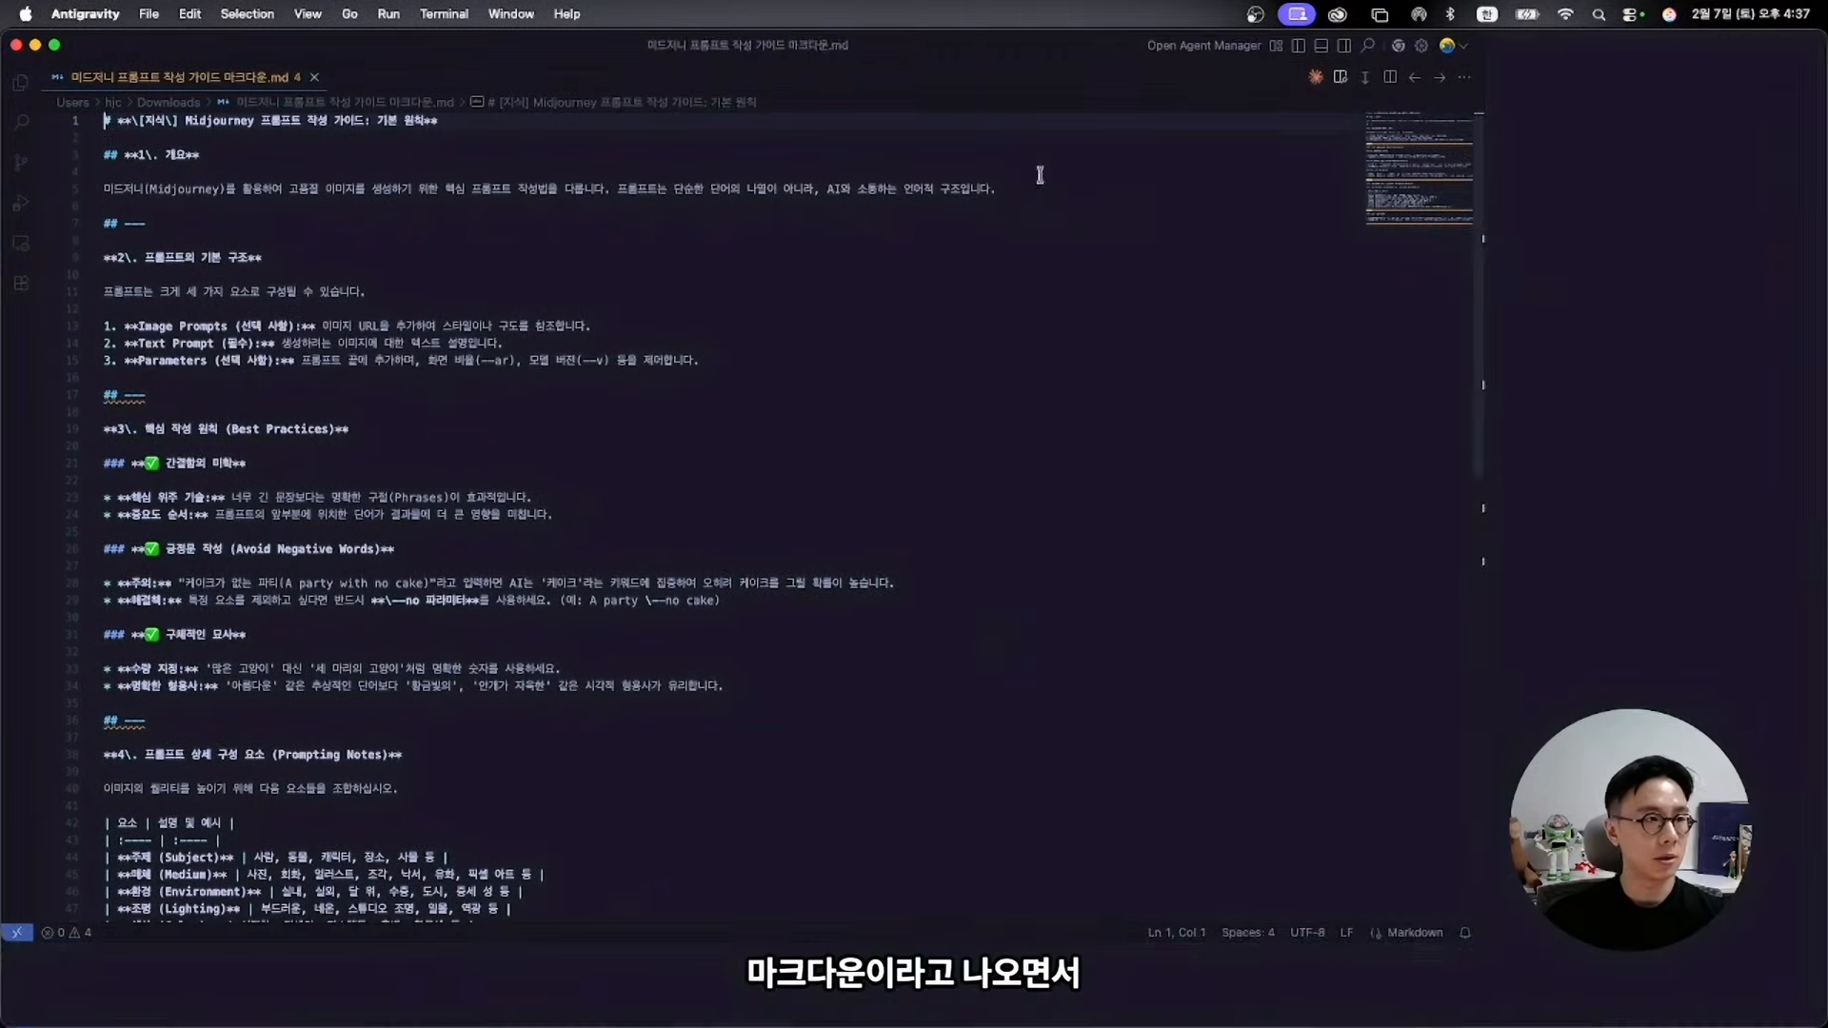
click(314, 77)
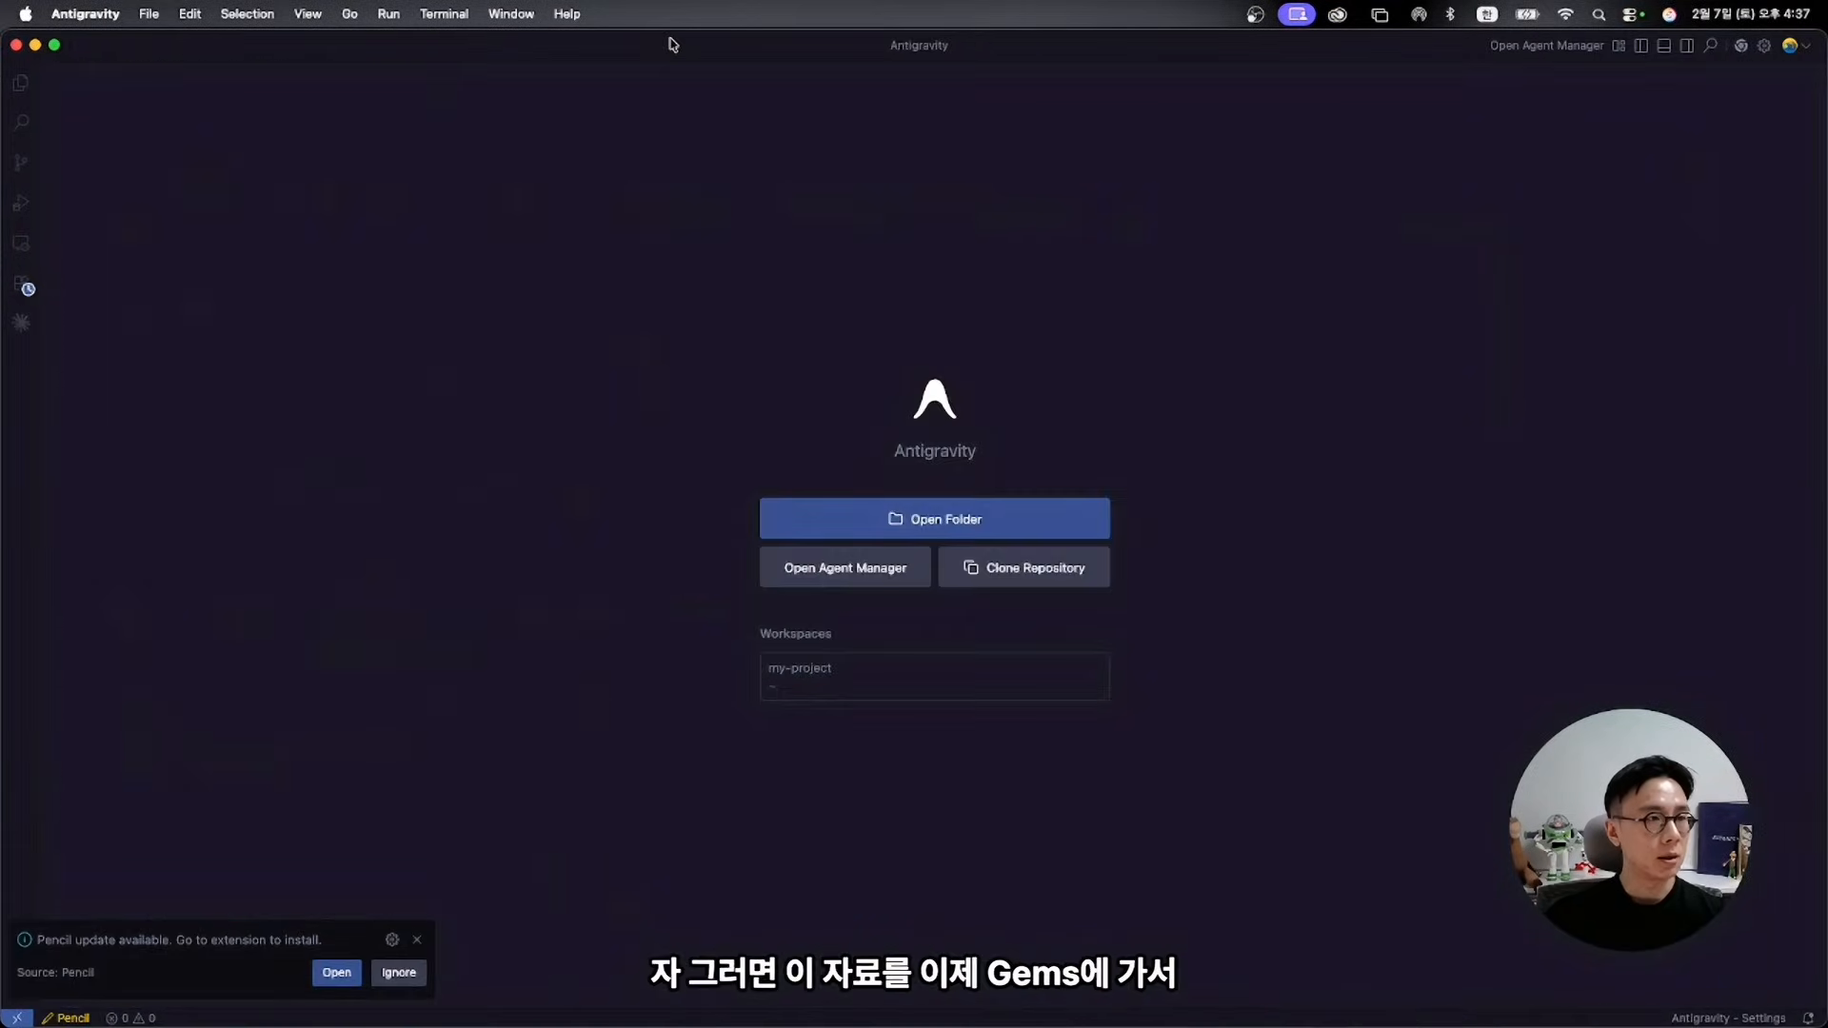
key(super+q)
Return to the unsaved "미드저니 프롬프트 생성 전문가" Gem and upload the Markdown guide from the 다운로드 folder as a knowledge file
click(657, 48)
click(228, 50)
click(181, 449)
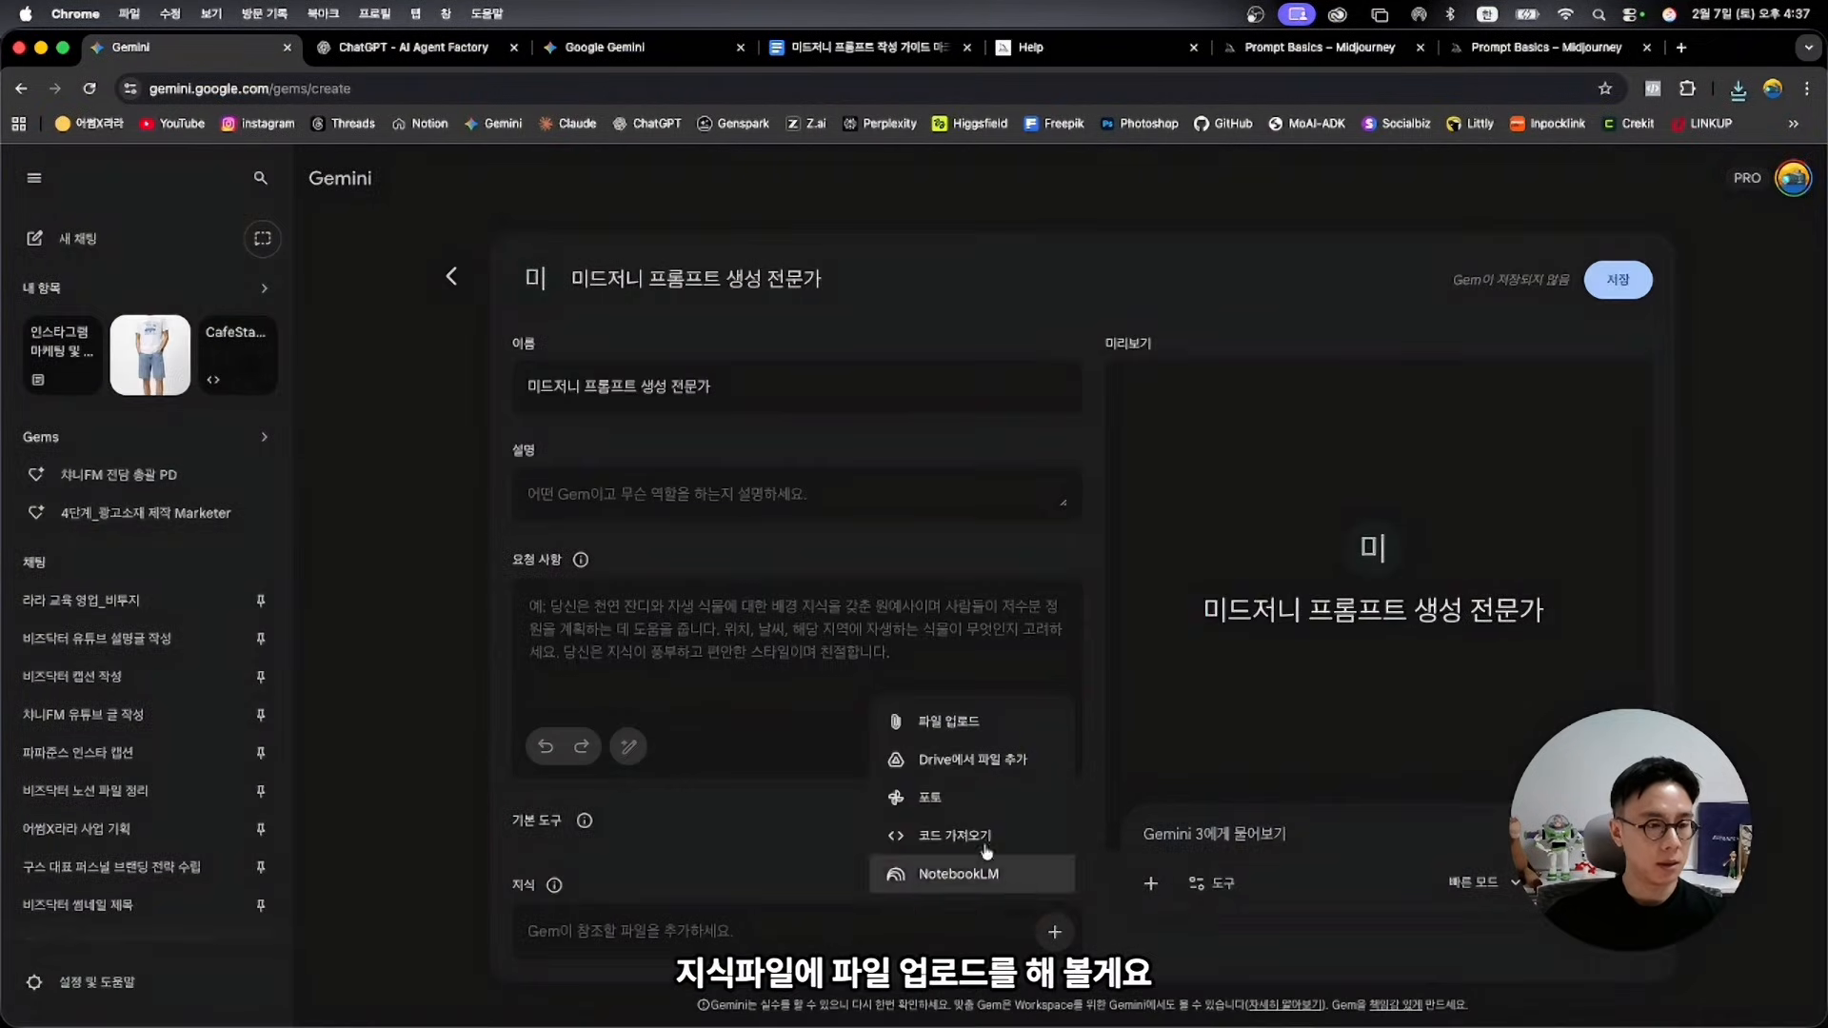
click(1003, 721)
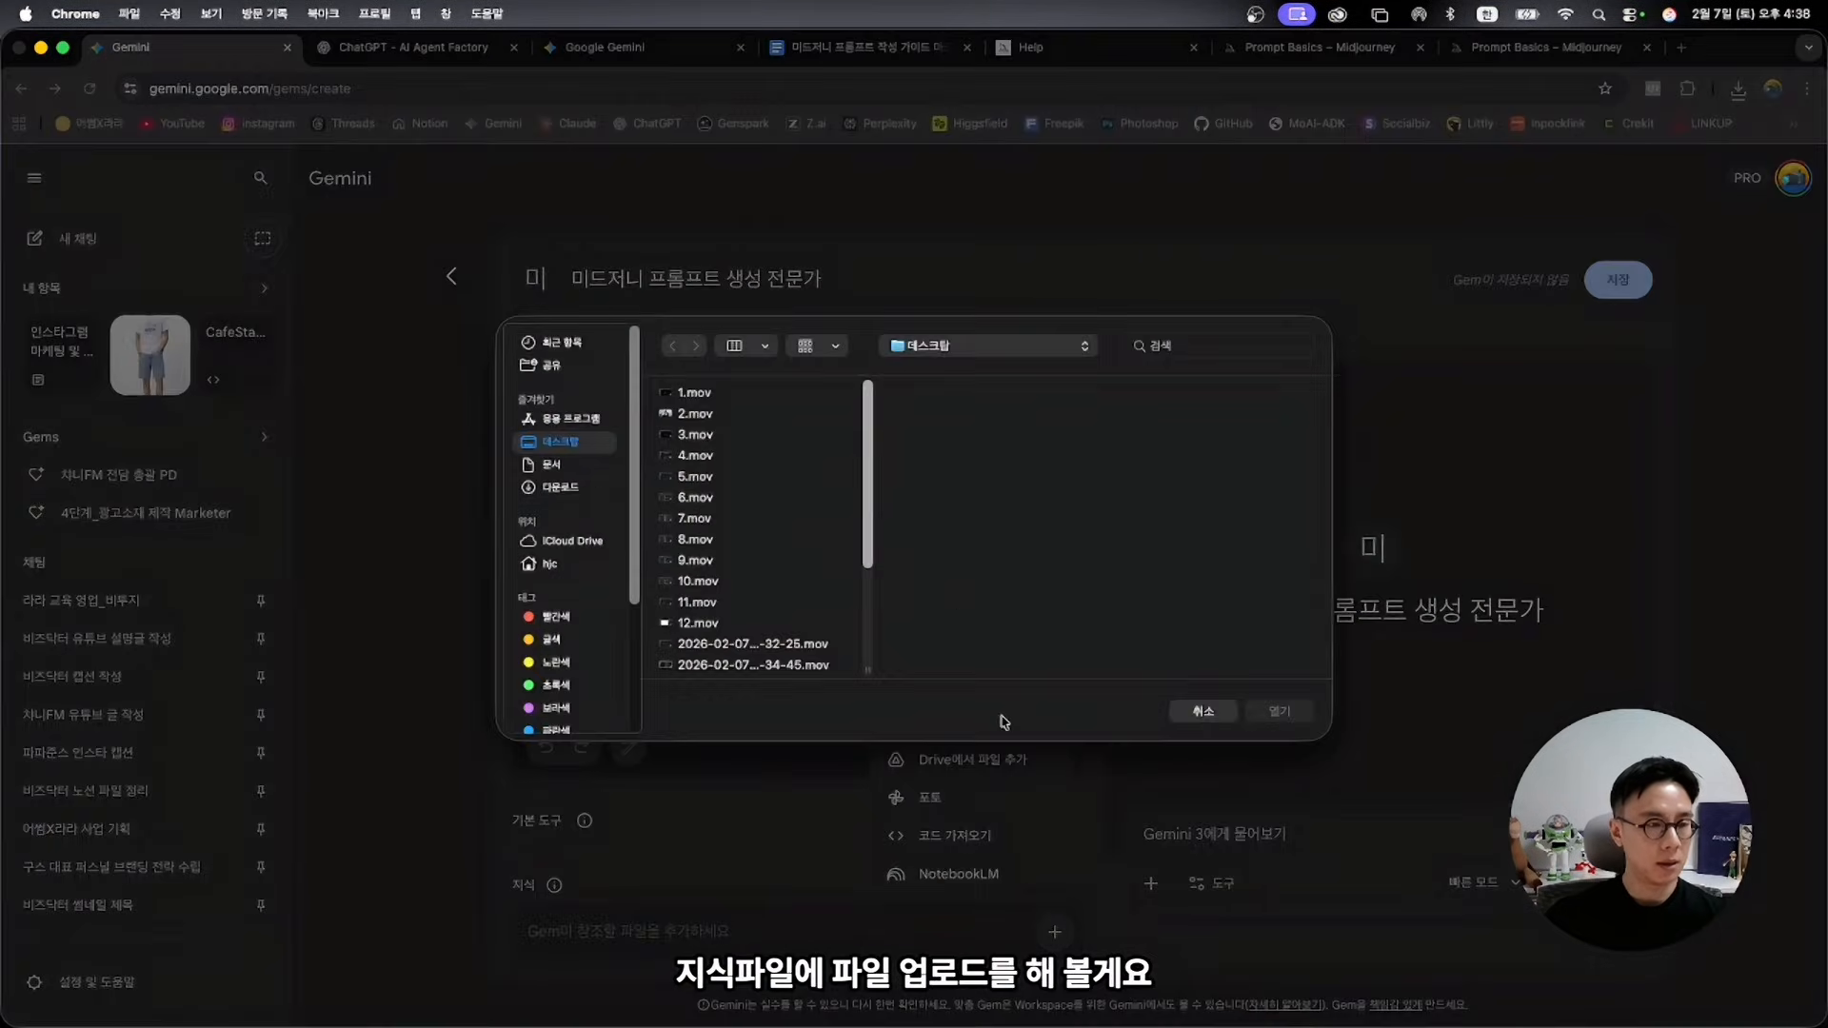
click(557, 487)
double_click(704, 440)
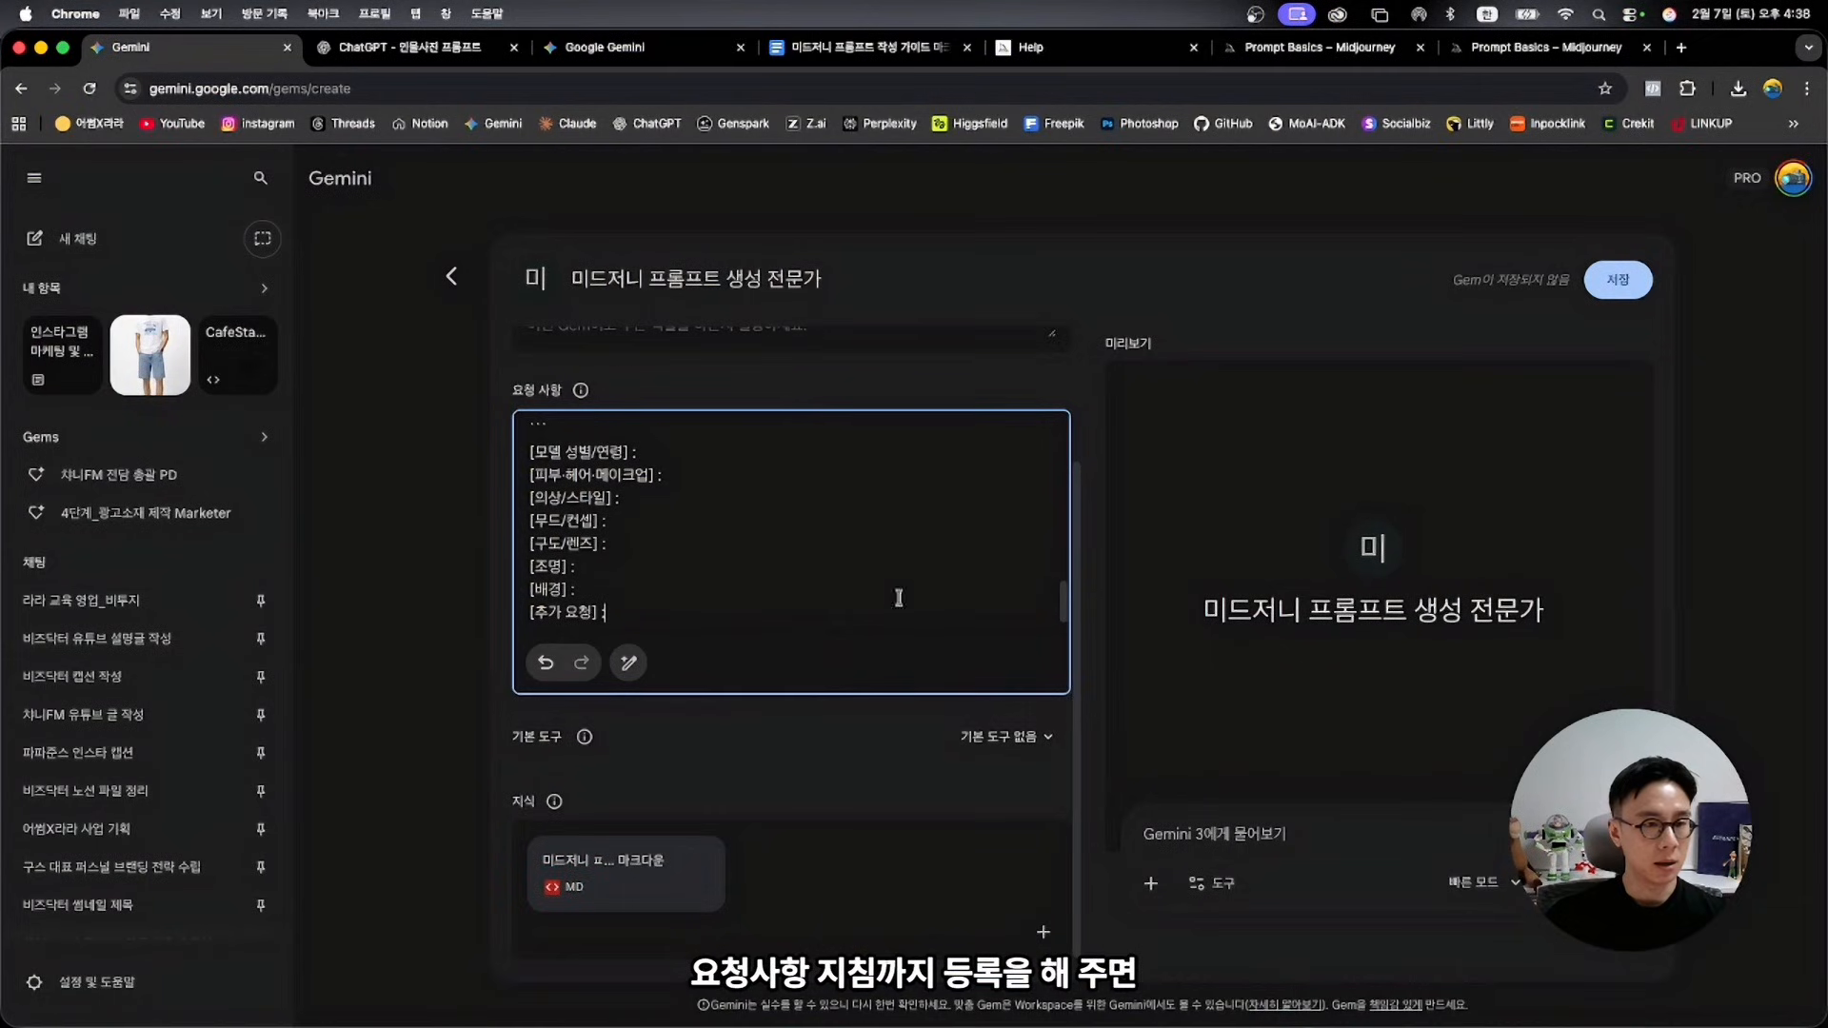
Save the "미드저니 프롬프트 생성 전문가" Gem with its instructions and knowledge file, and start a chat with it
click(1684, 633)
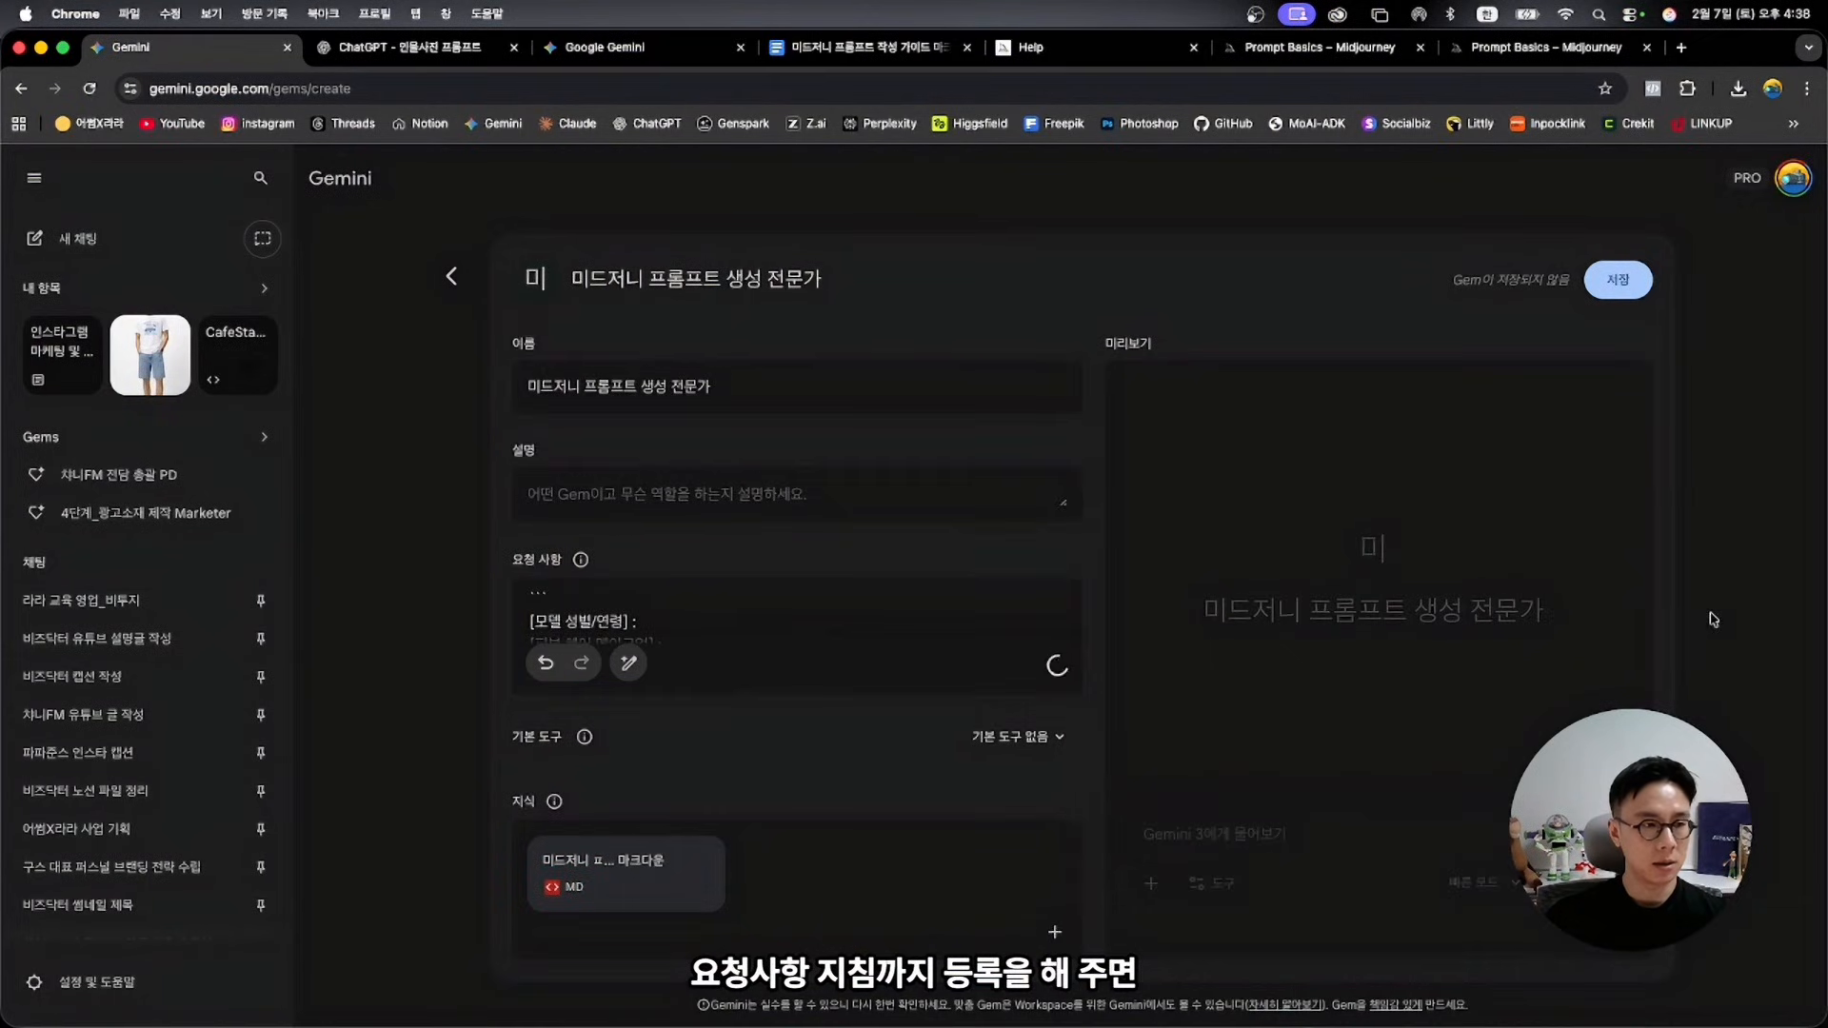
click(1636, 291)
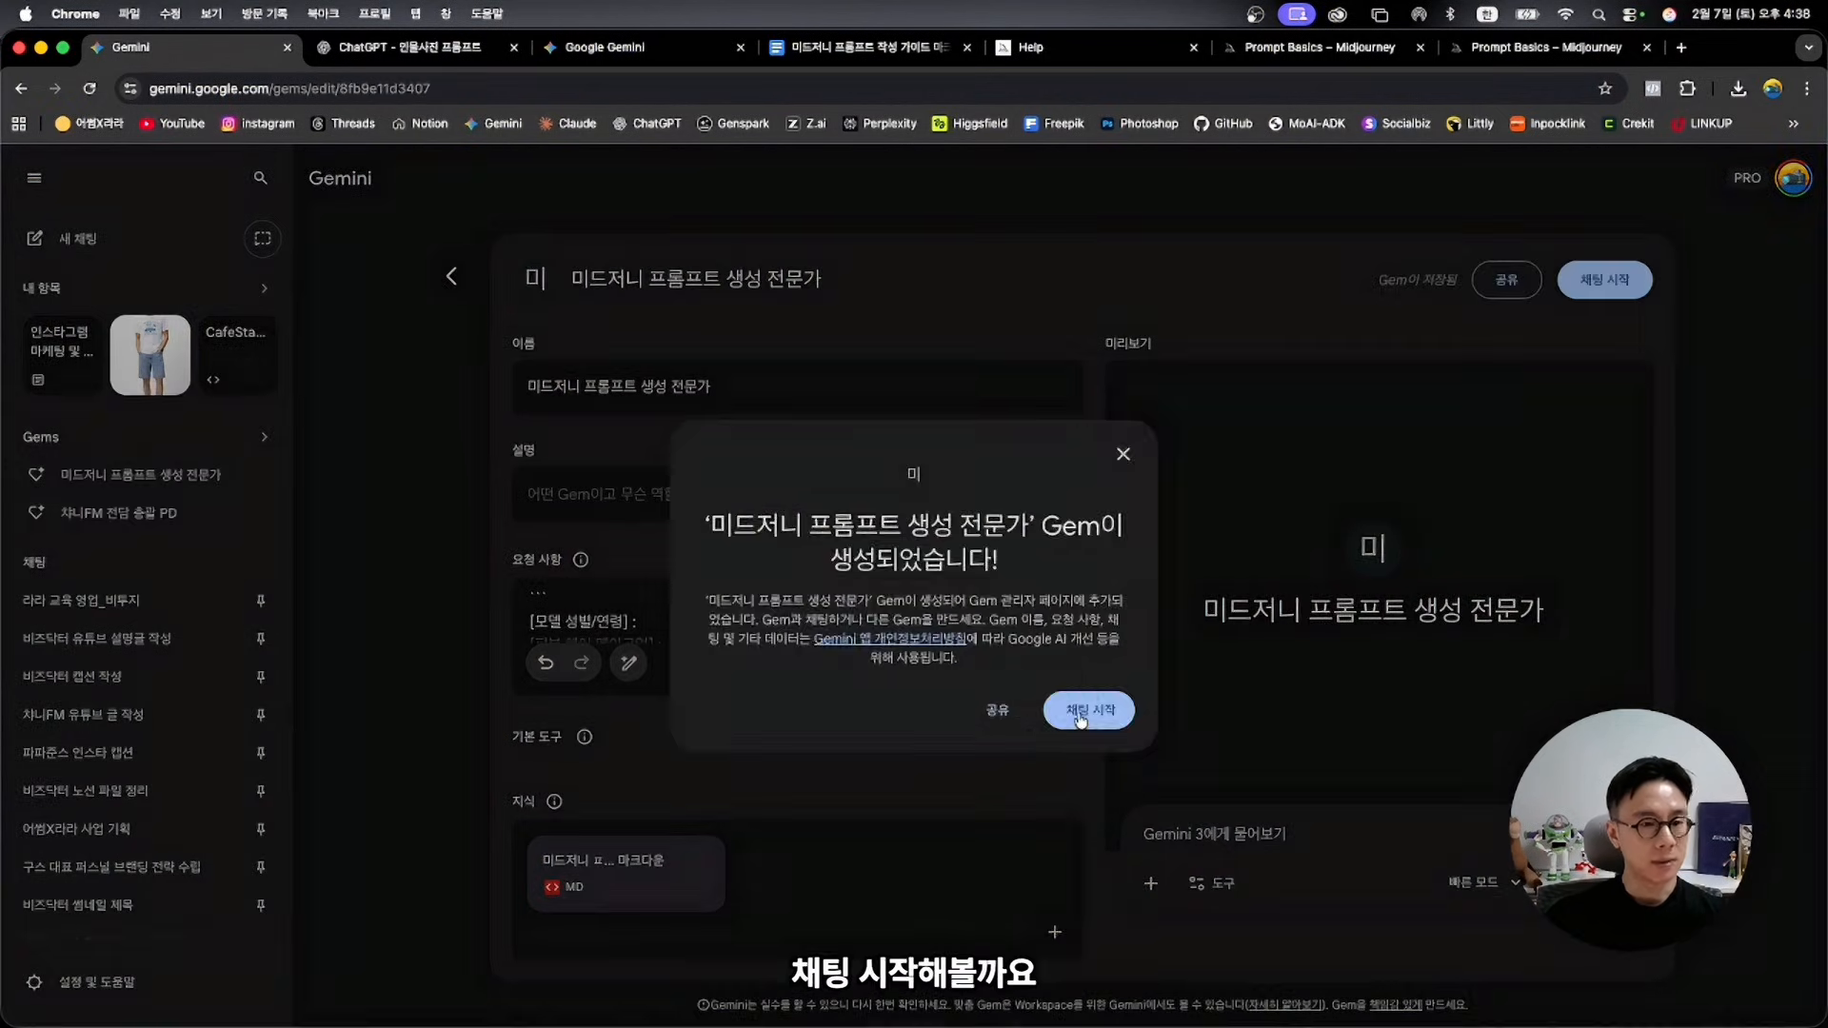
click(1082, 707)
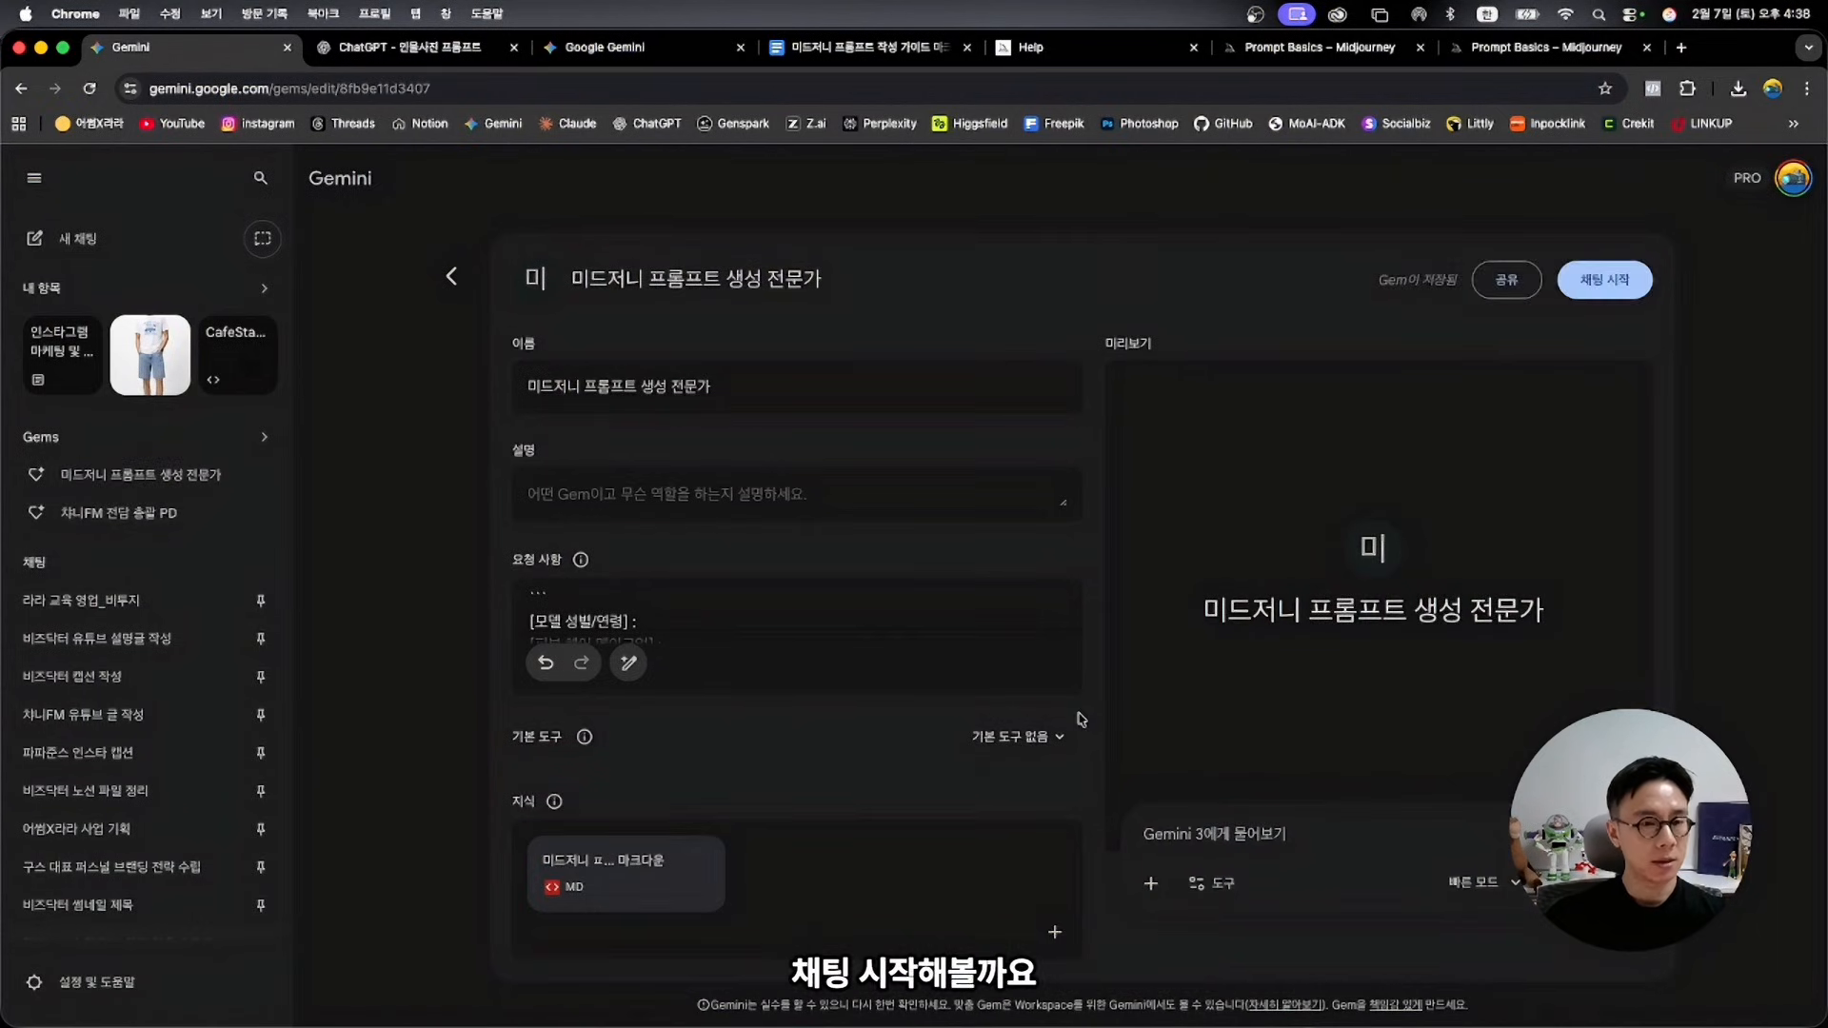
text(미드저니)
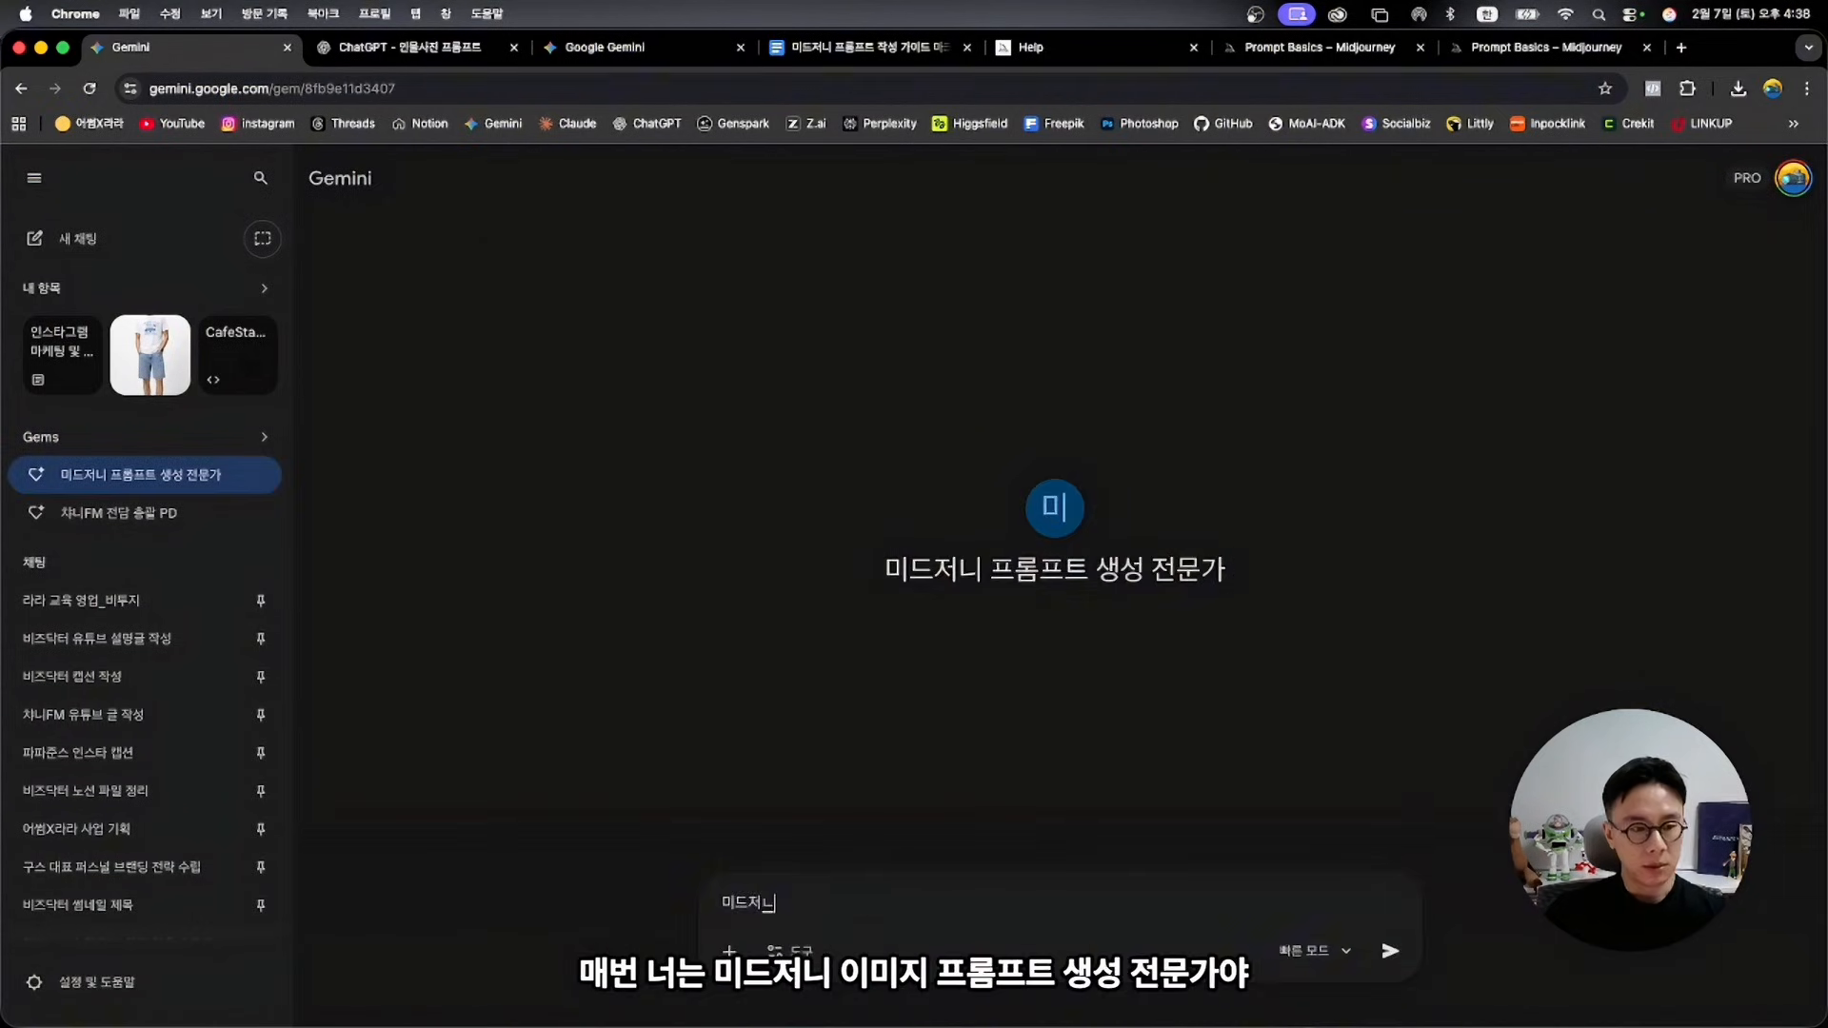
key(BackSpace)
key(BackSpace)
key(BackSpace)
key(BackSpace)
text(너는 미드저니 )
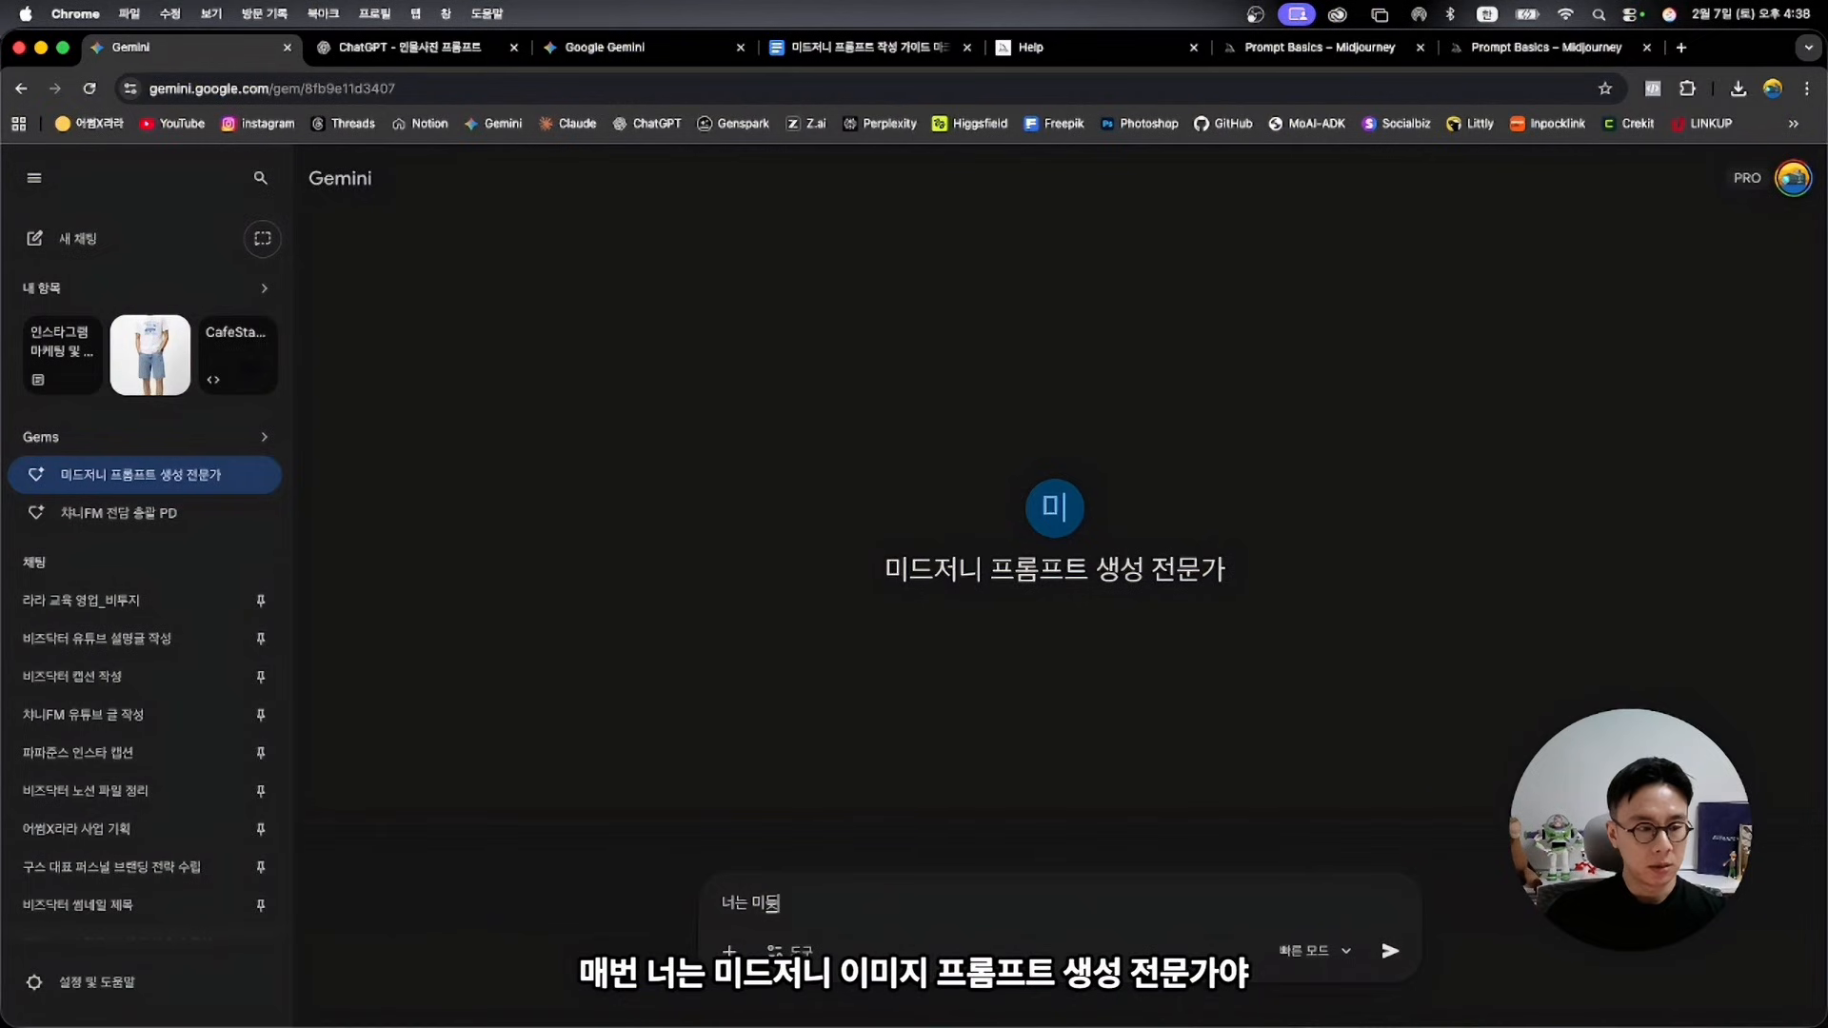
text(이미지 프롬프트)
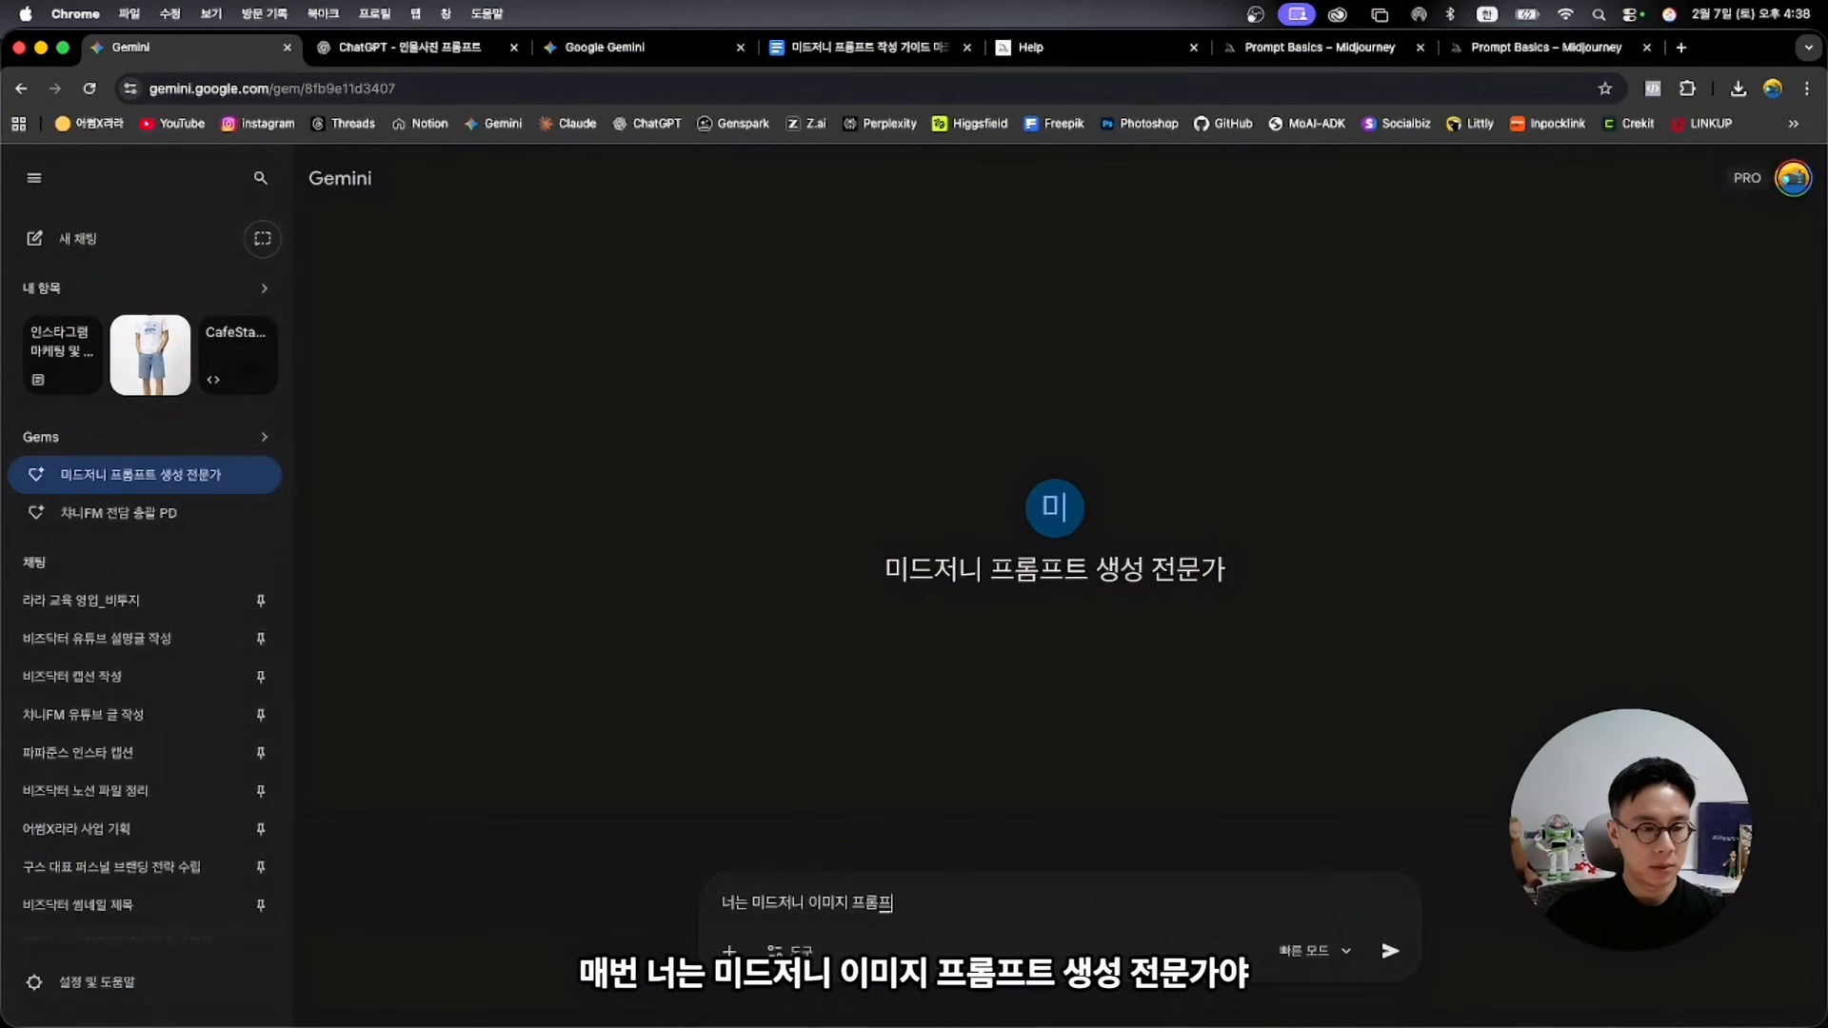
text(문가야)
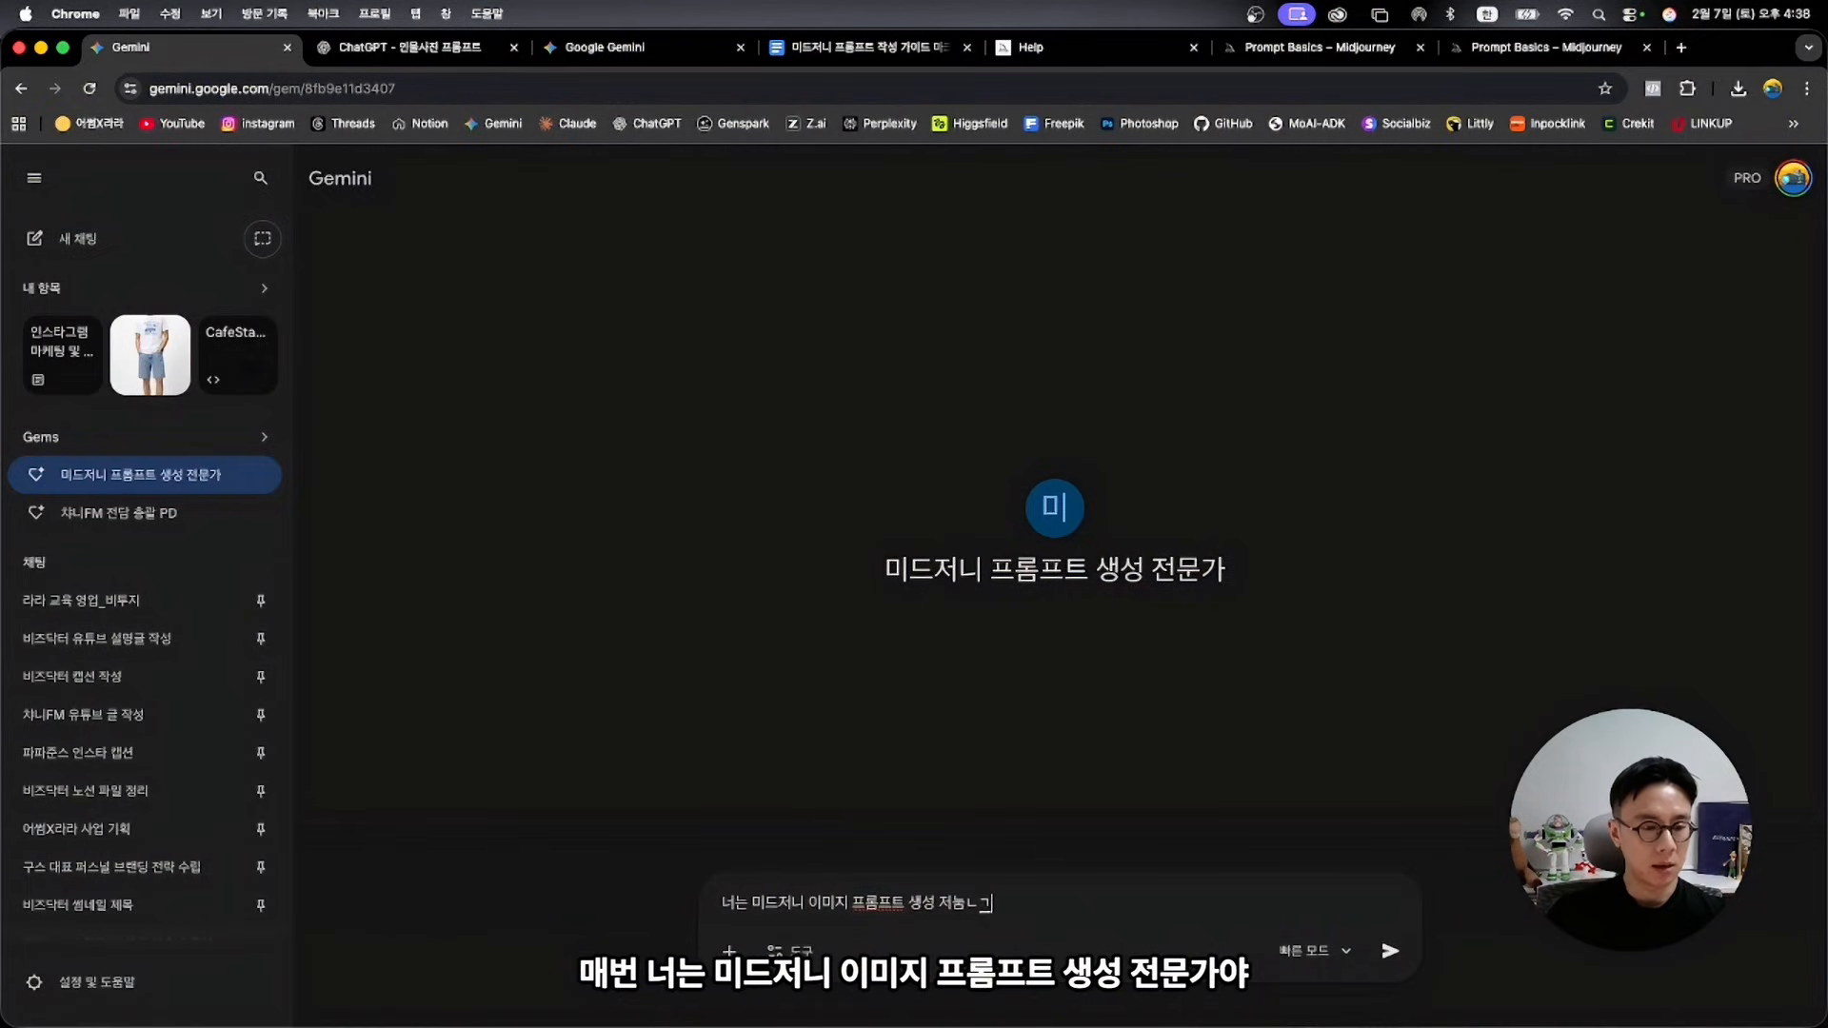
key(super+BackSpace)
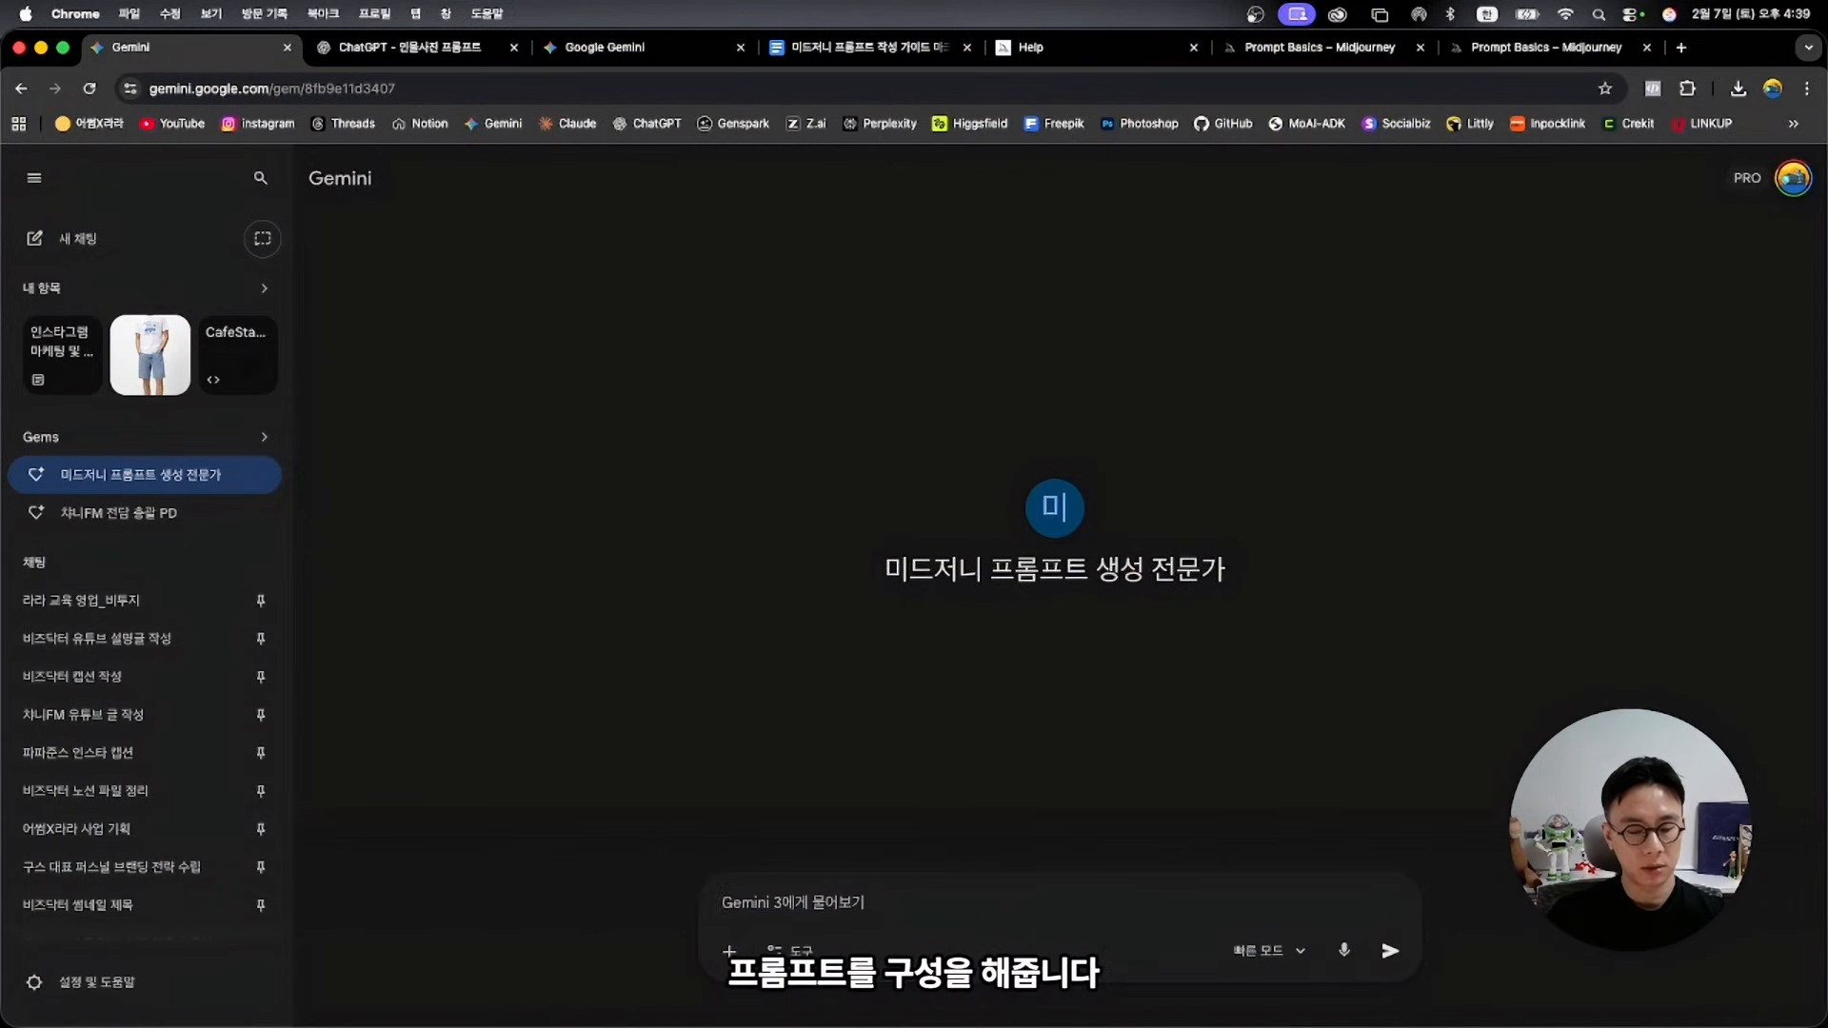
Send the Gem the keywords "20대 여성 한국인 모델, 검정색 드레스, 파리 야경, 에펠탑 배경"
text(20대 여성 한국인 모델,)
key(BackSpace)
key(BackSpace)
key(BackSpace)
key(BackSpace)
text(한국인 모델, 검정색 들)
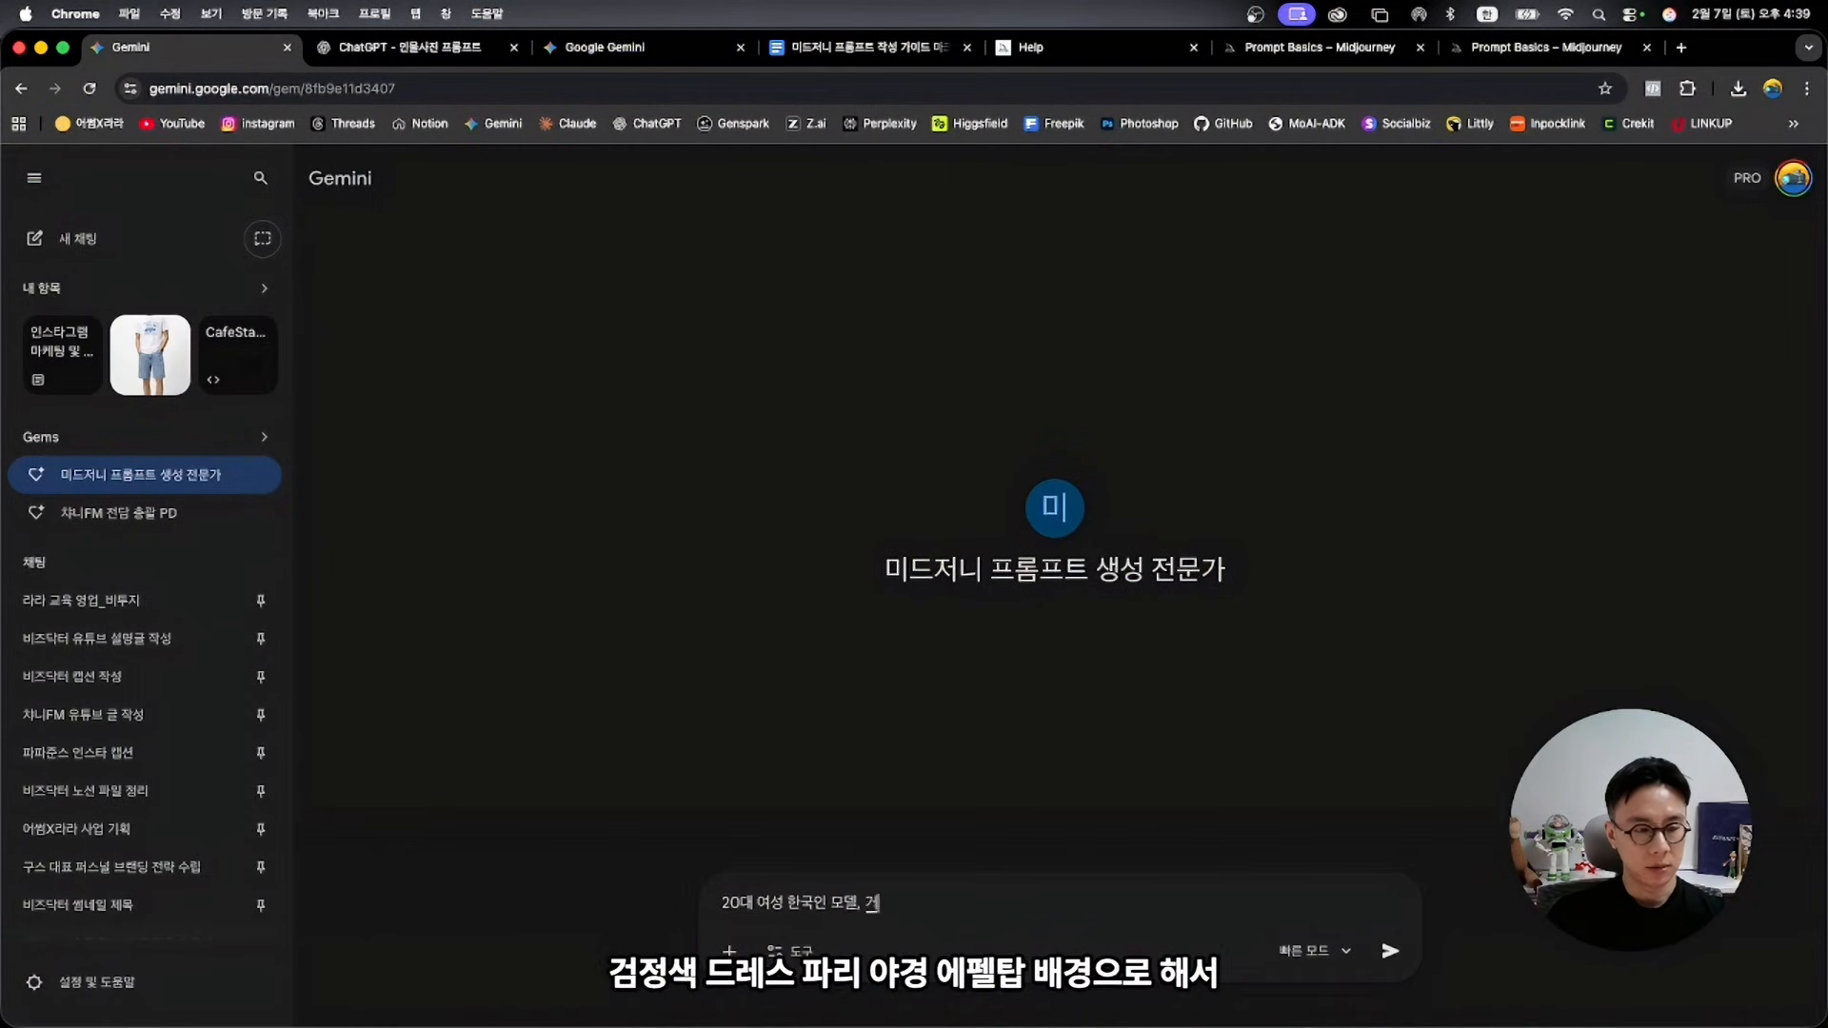
text(레스, 파리 야경)
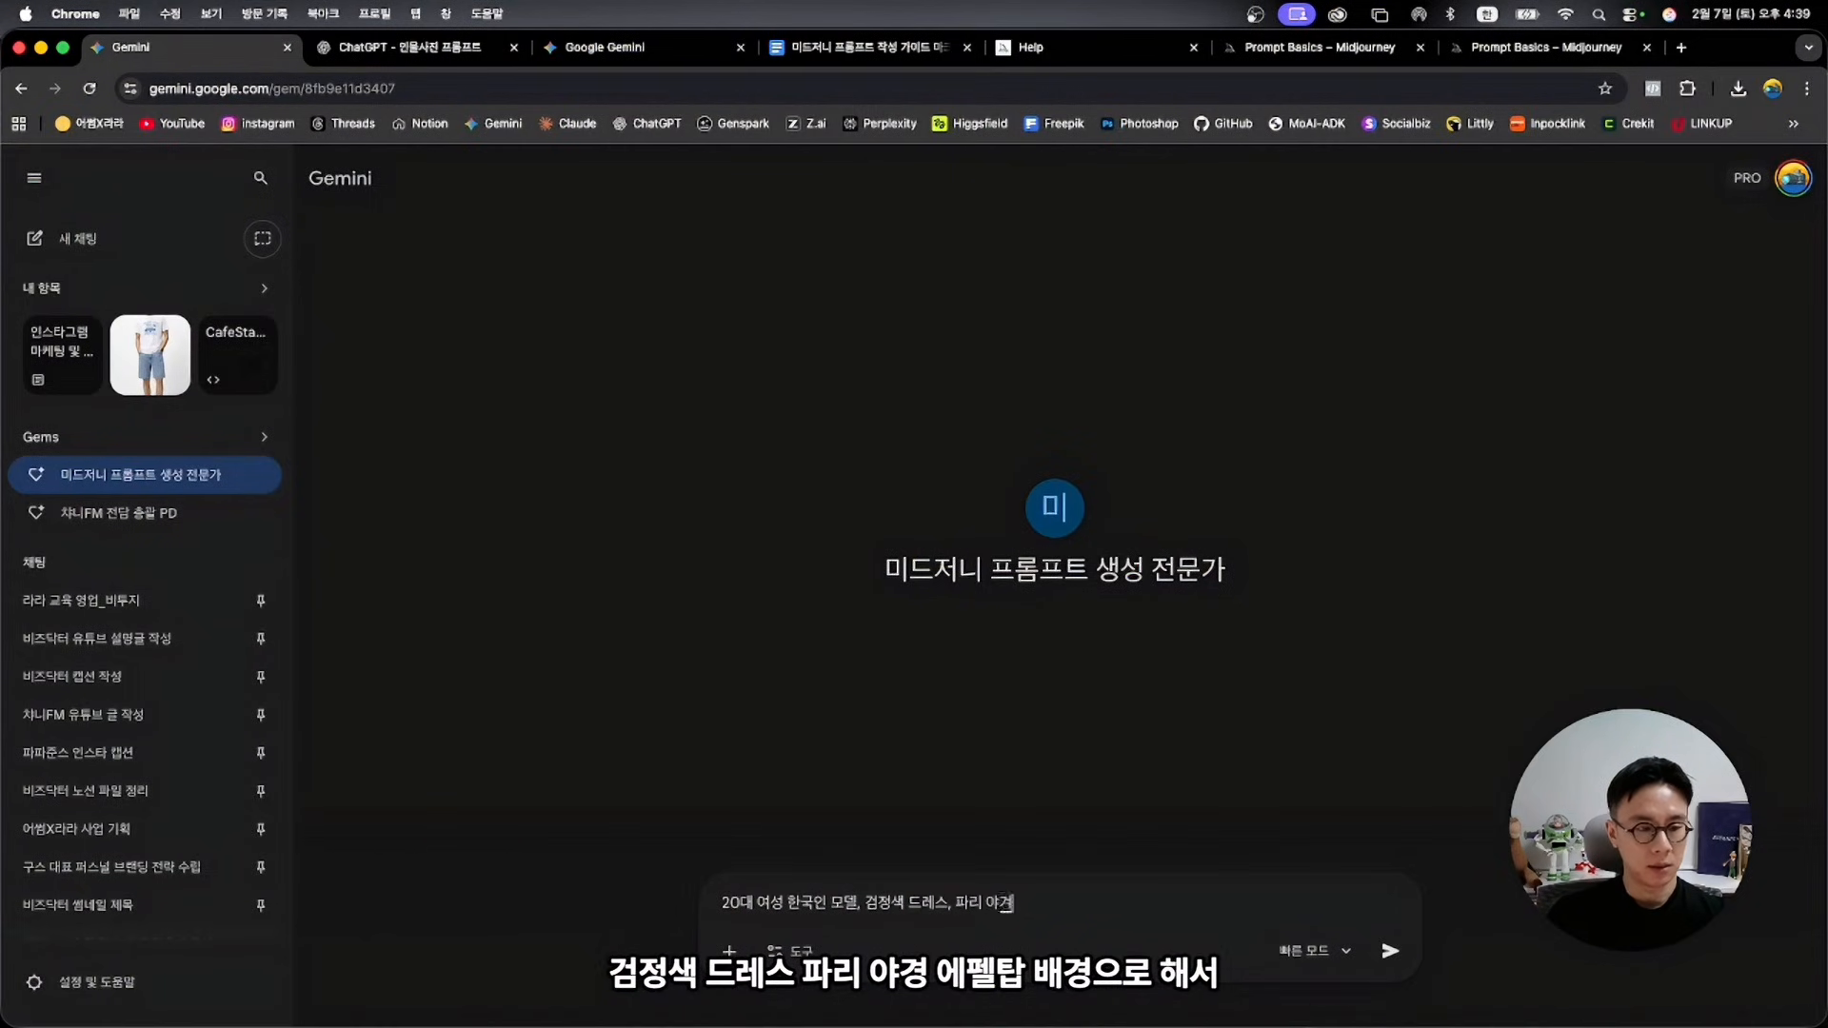
text(, 에펠탑 배경)
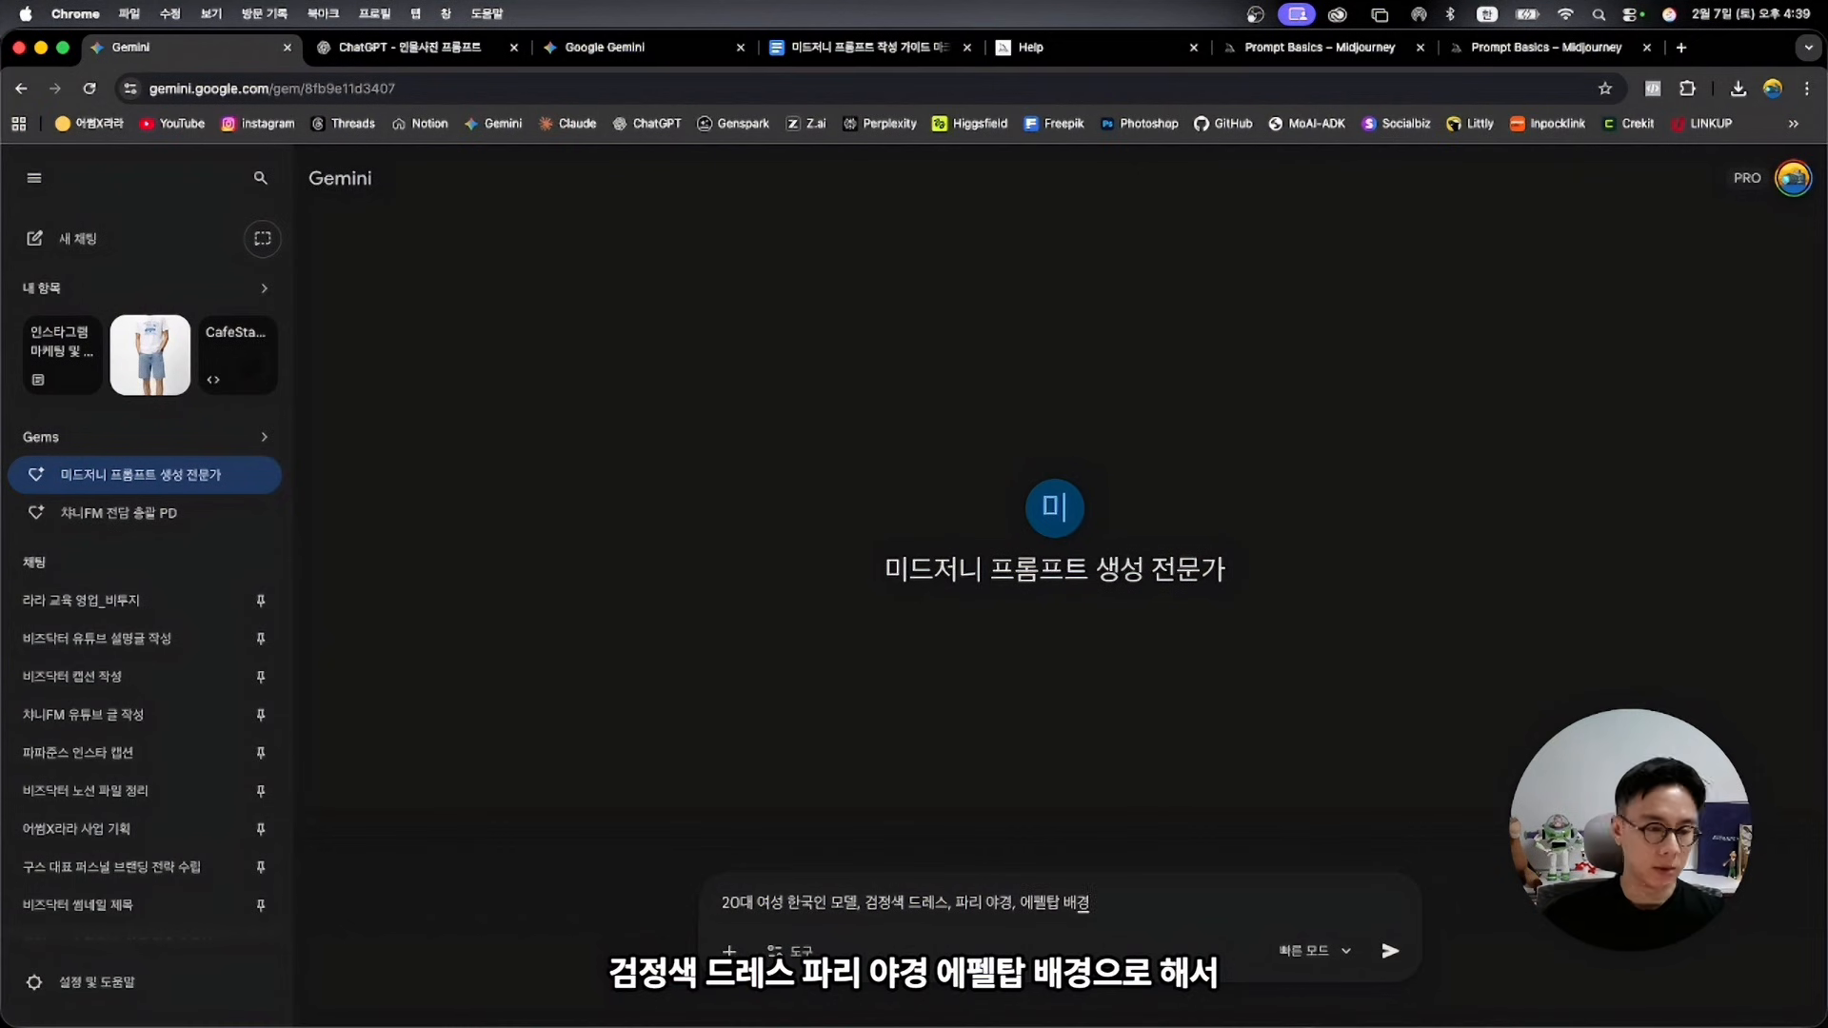
key(Return)
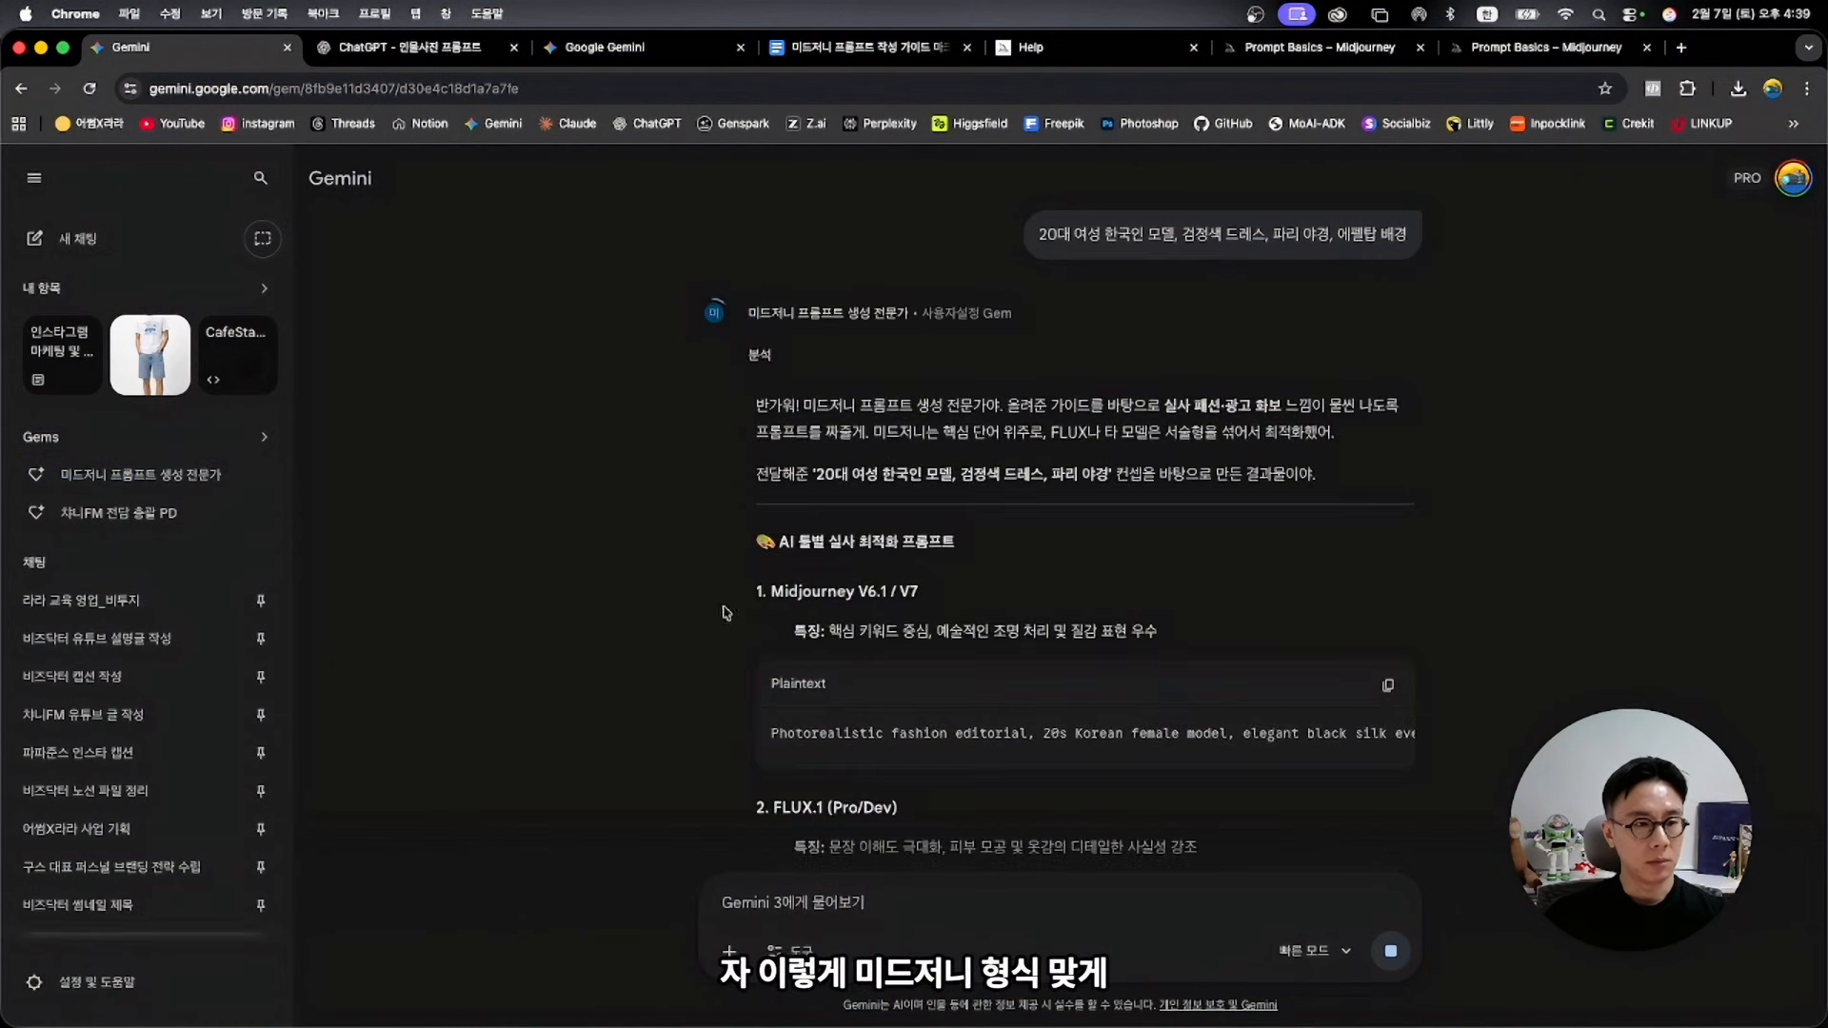
Examine the generated Midjourney V6.1 / V7 prompt through to the parameters at its end
scroll(781, 728, right, 20)
drag(1163, 736, 1401, 749)
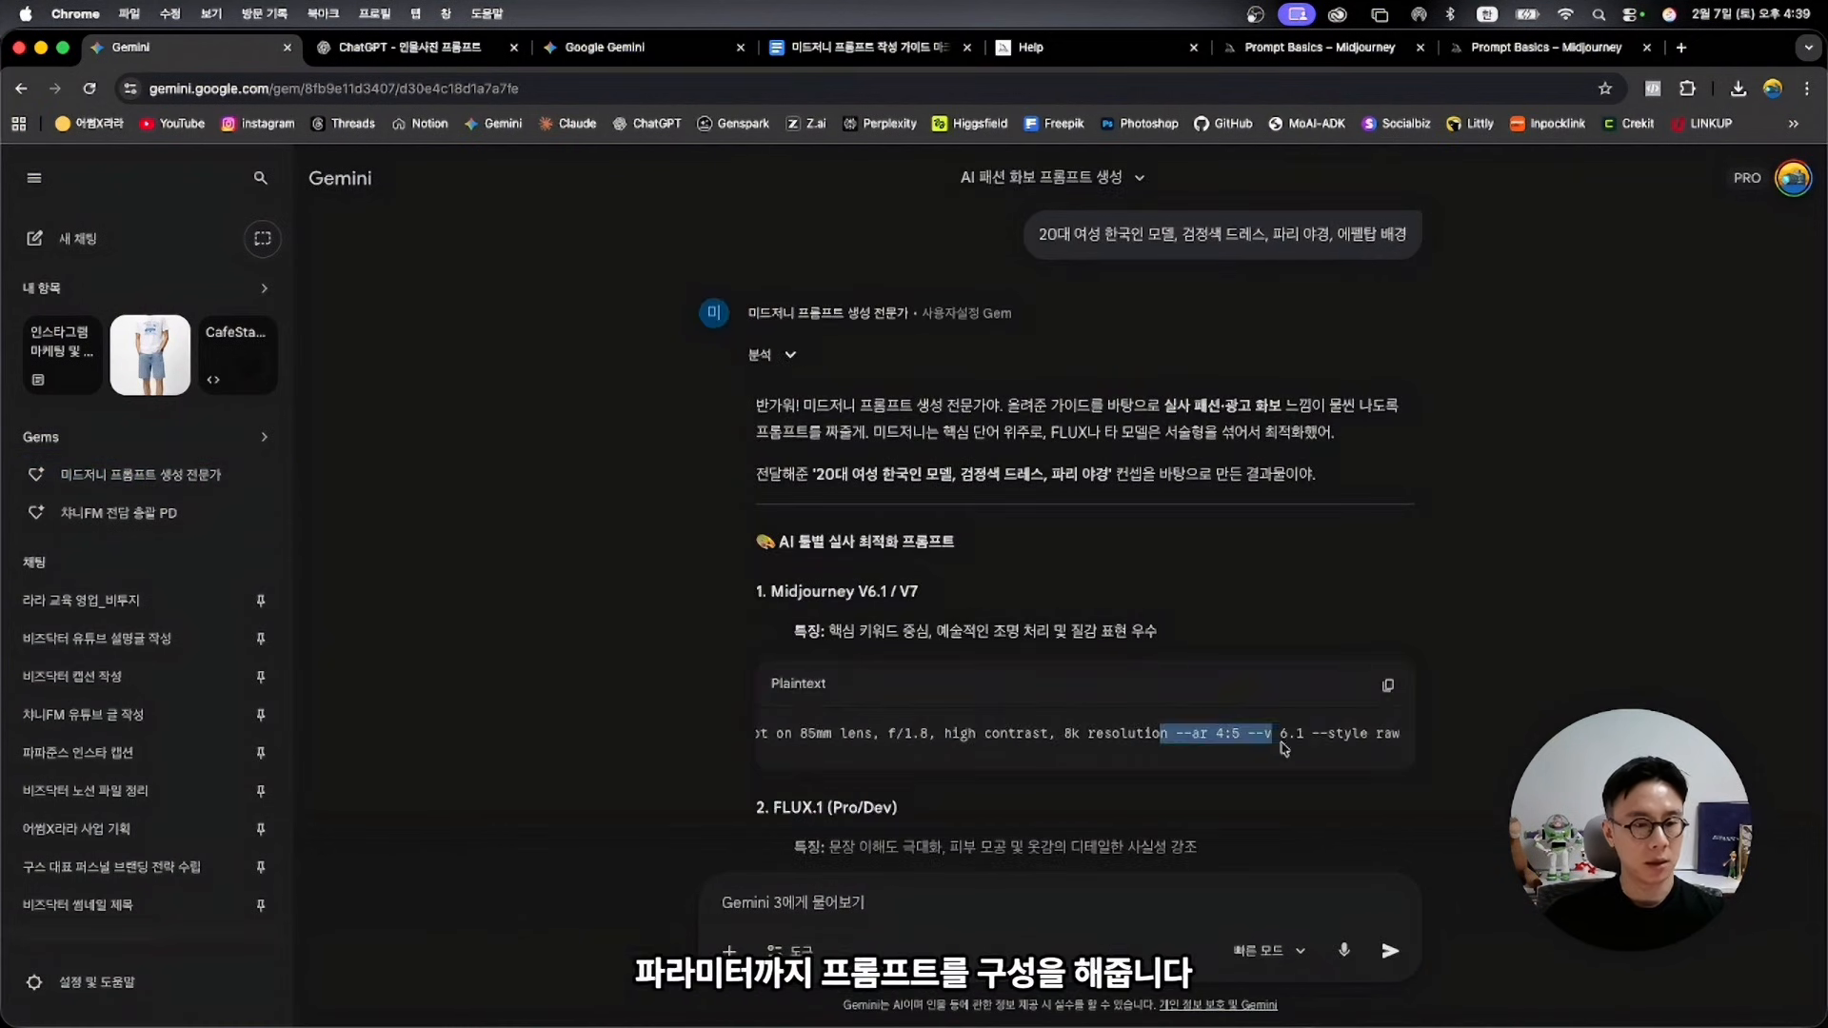
click(1362, 749)
click(1406, 685)
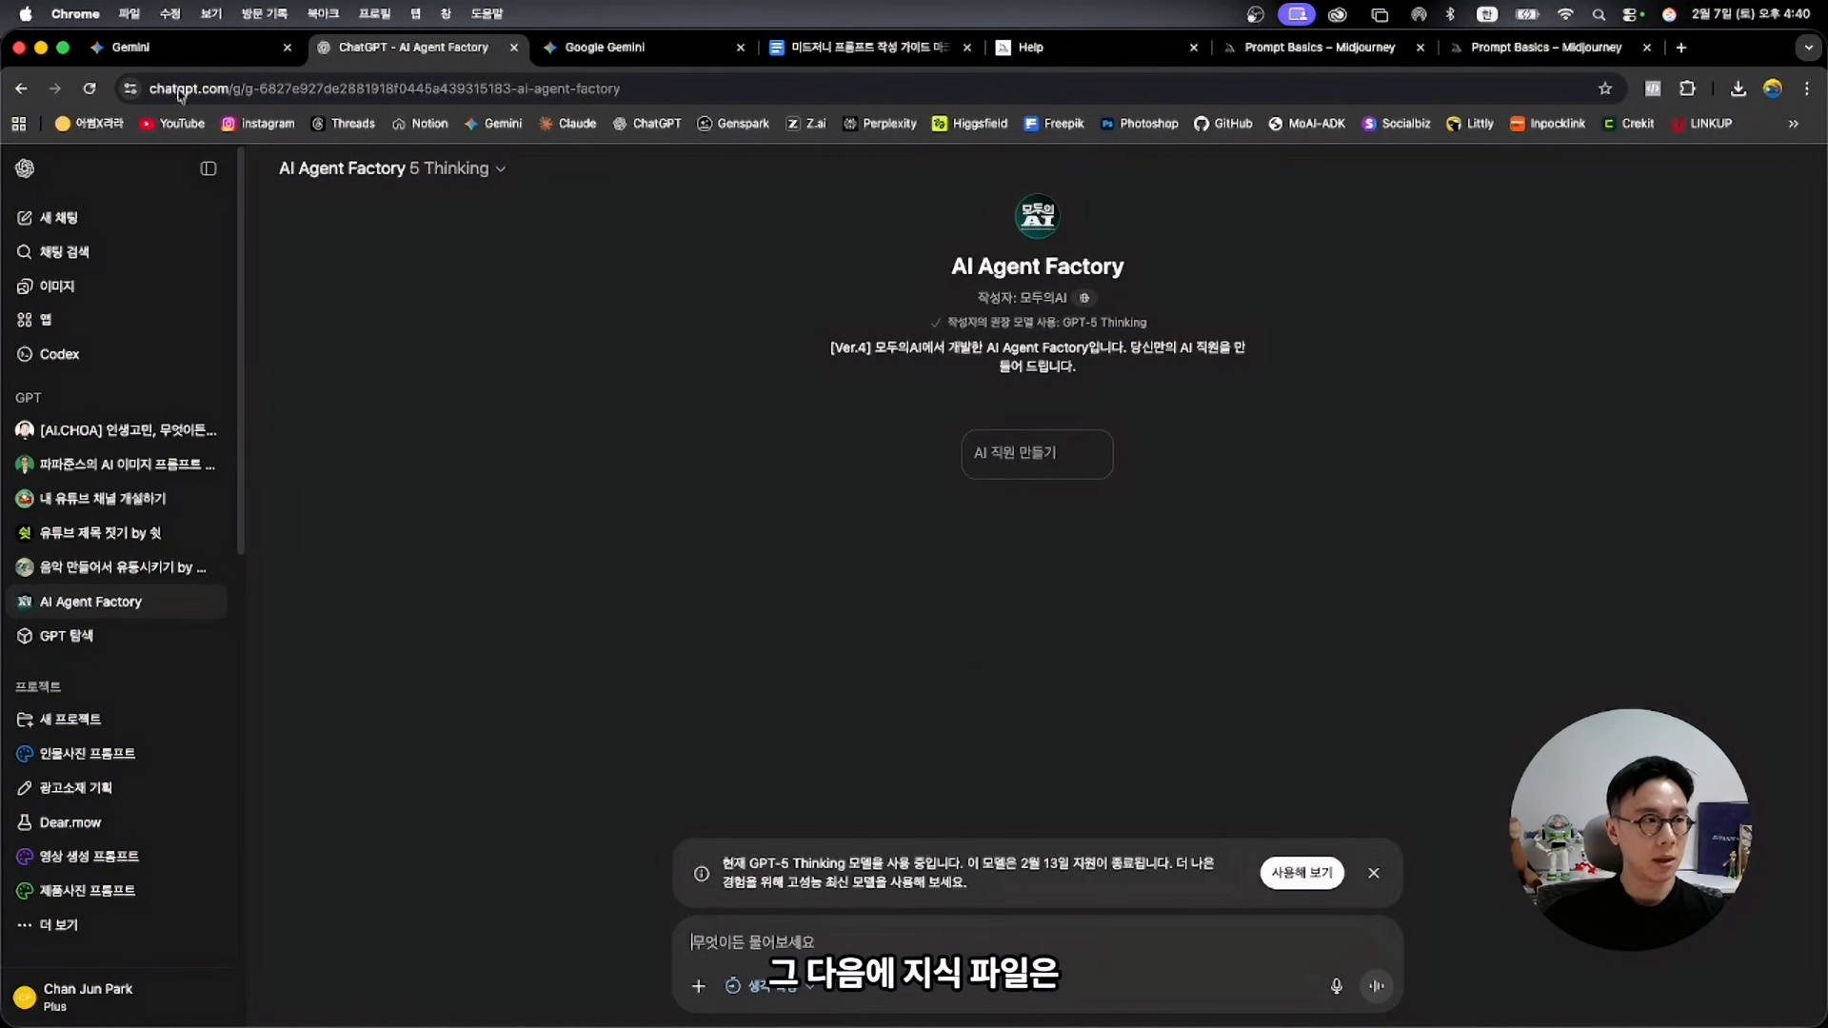
Return to the new Gem creation page, then switch to the Pages document that lists the file extensions
click(176, 47)
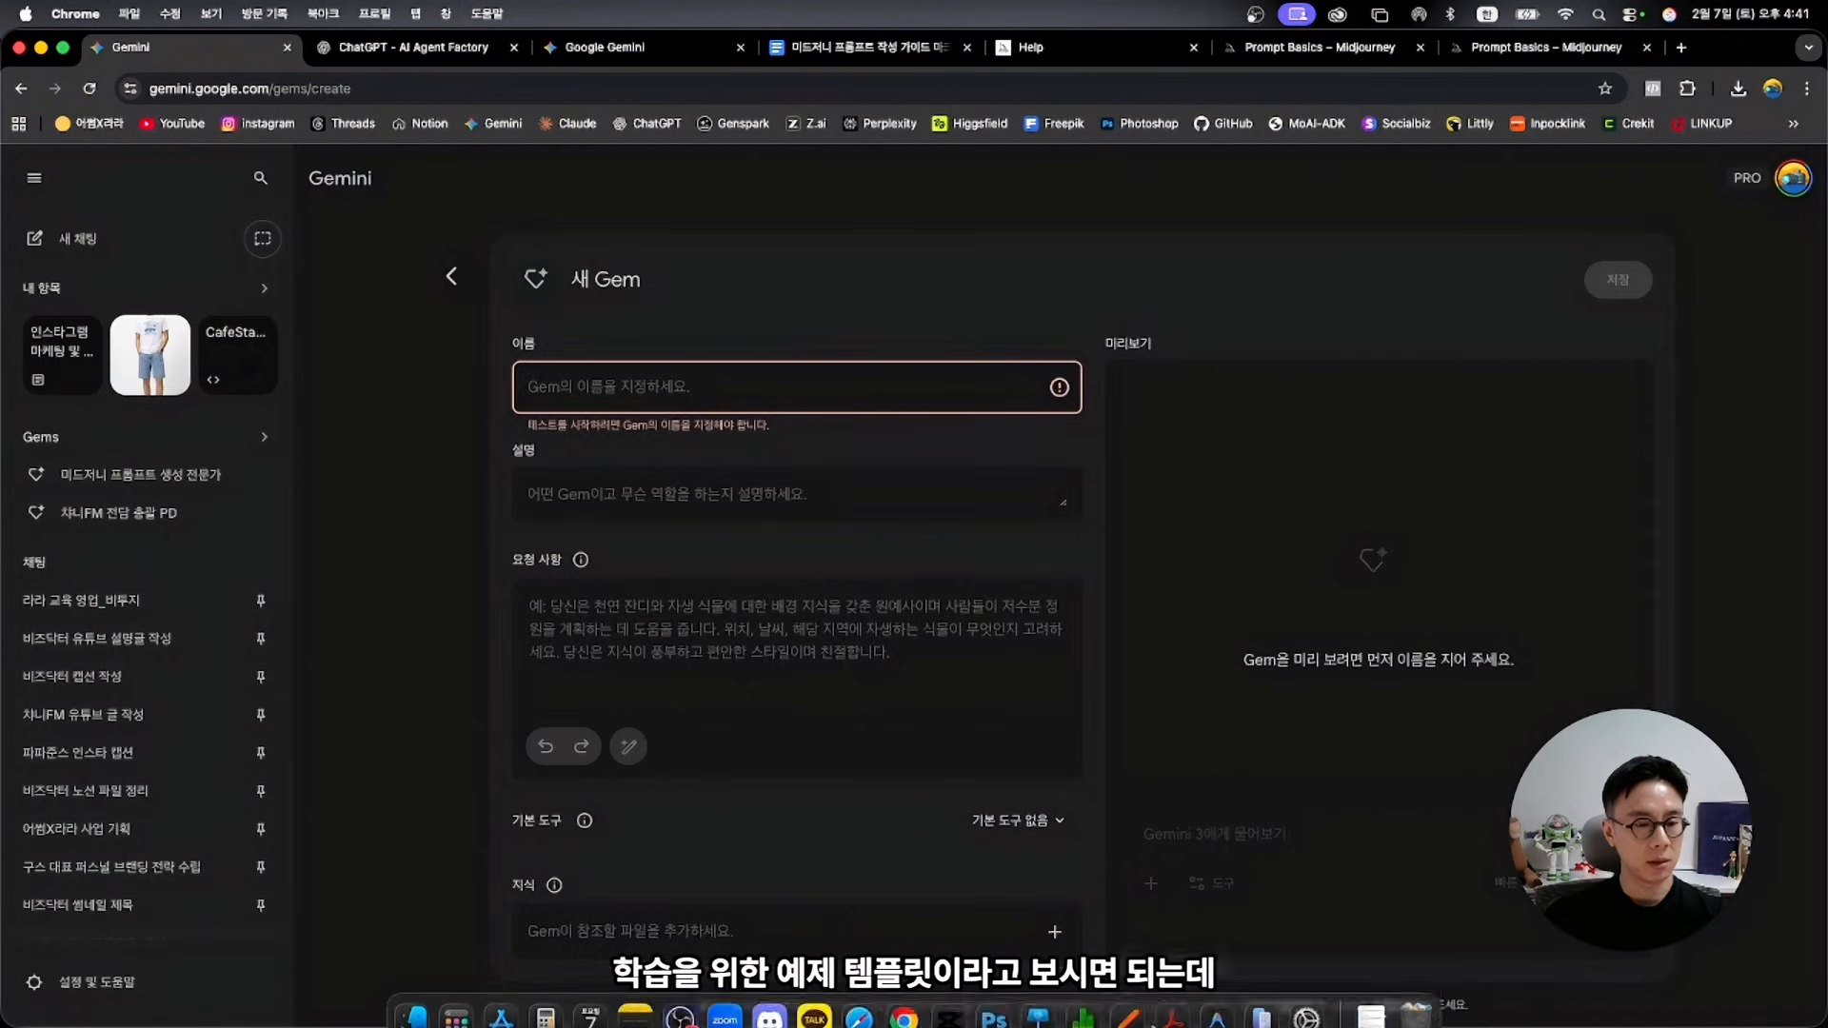
click(1133, 1009)
click(701, 379)
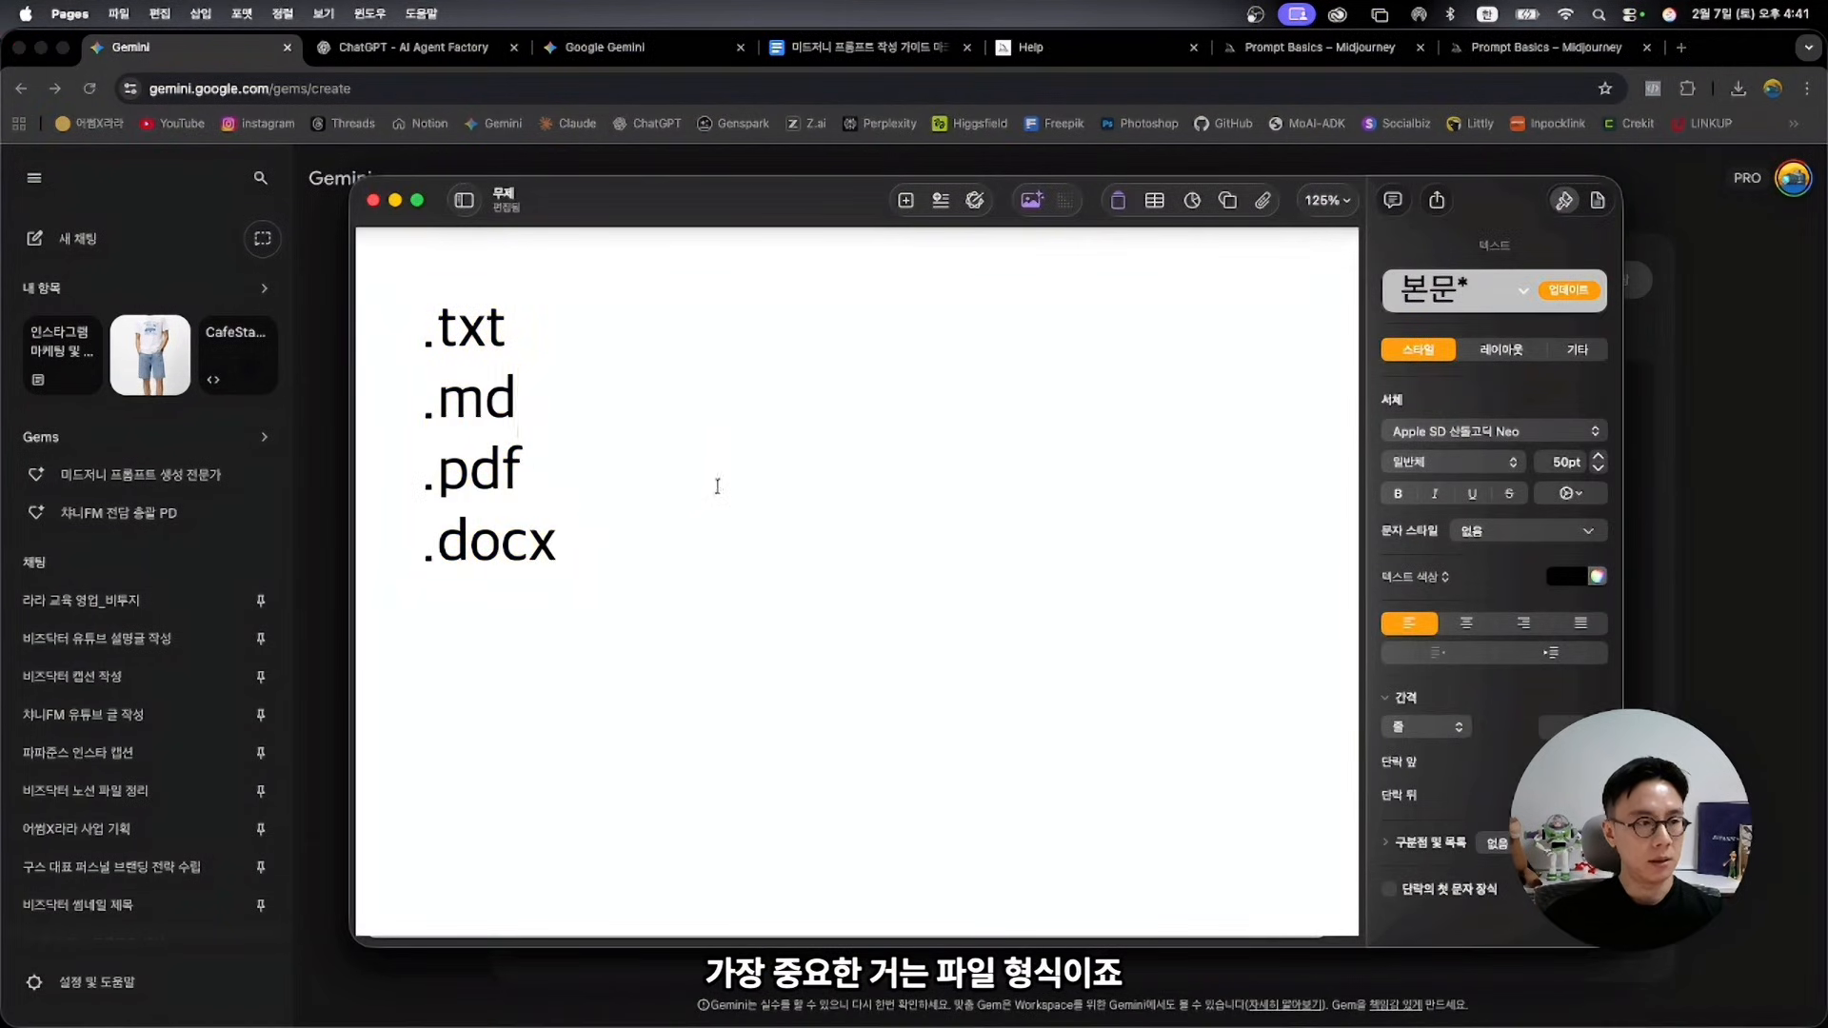
Highlight the .txt, .md and .pdf entries one after another, then the list as a whole
drag(534, 319, 384, 326)
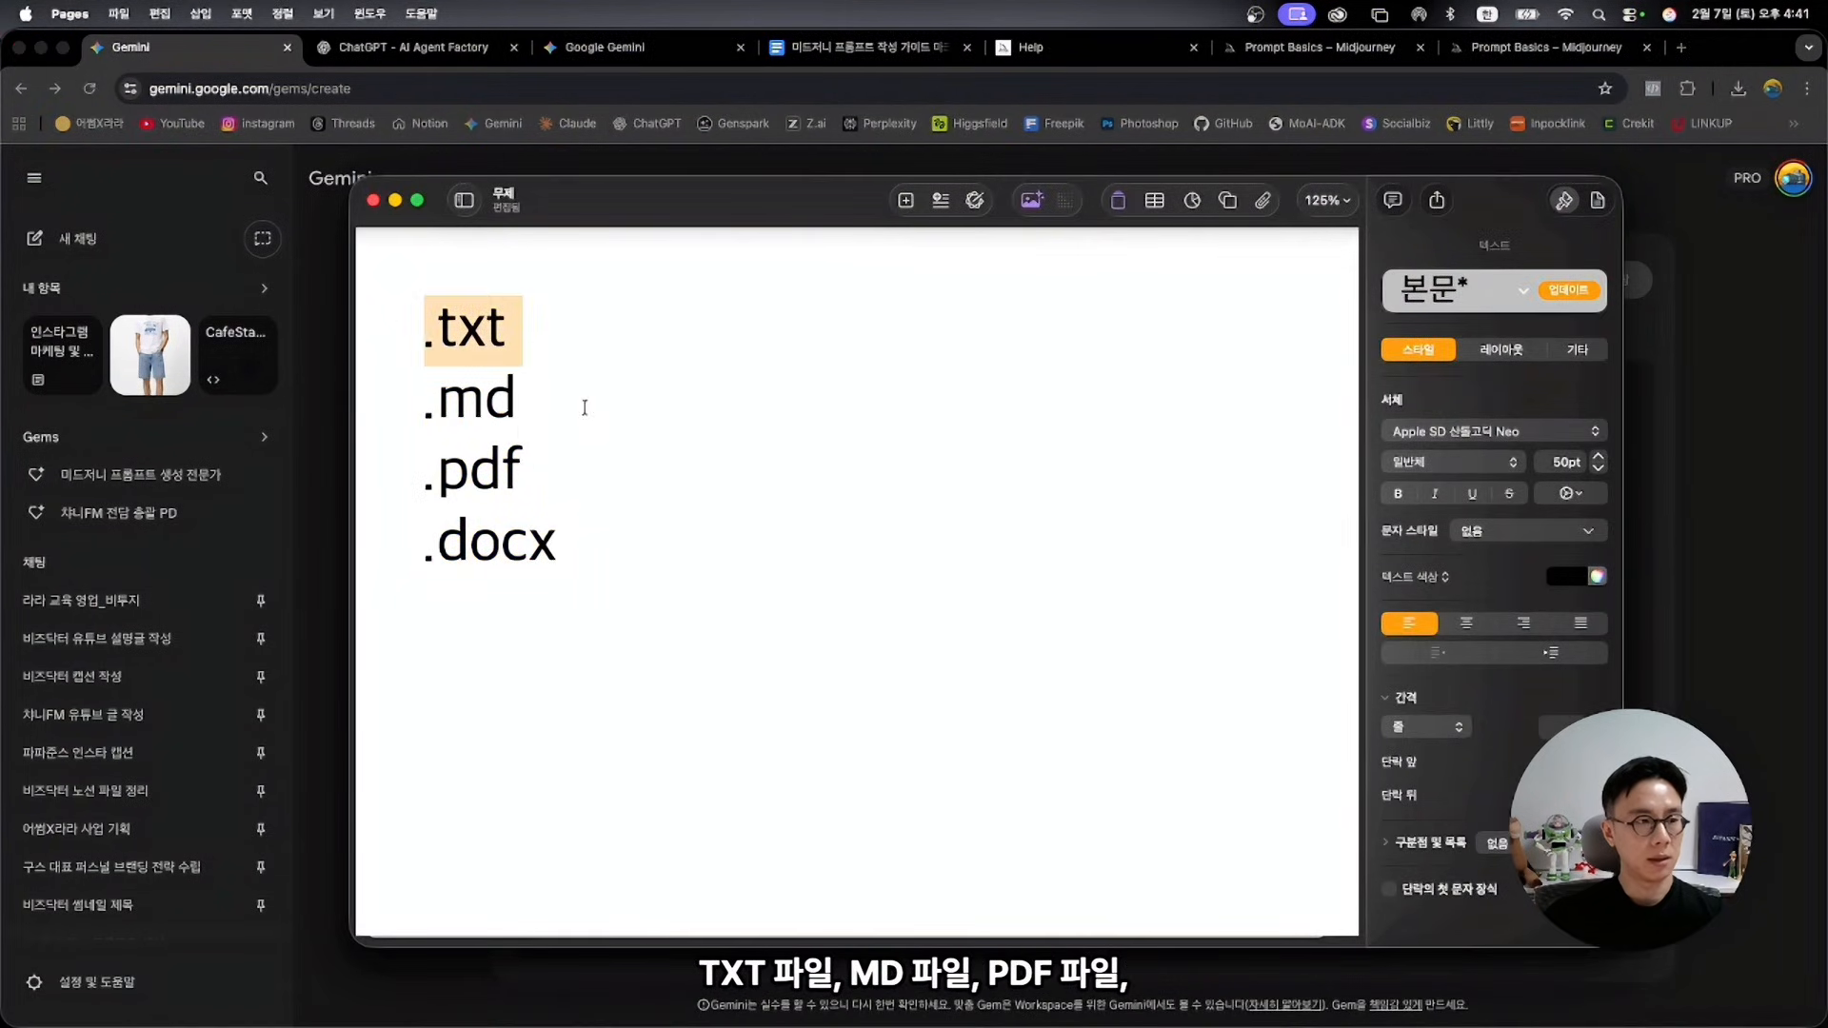
drag(584, 410, 394, 399)
drag(552, 458, 393, 460)
drag(703, 563, 346, 315)
Add the note "* 이미지 속에 있는 텍스트는 인식을 잘 못함." after .pdf with a blank line above that entry, and return to Chrome's new Gem page
click(761, 490)
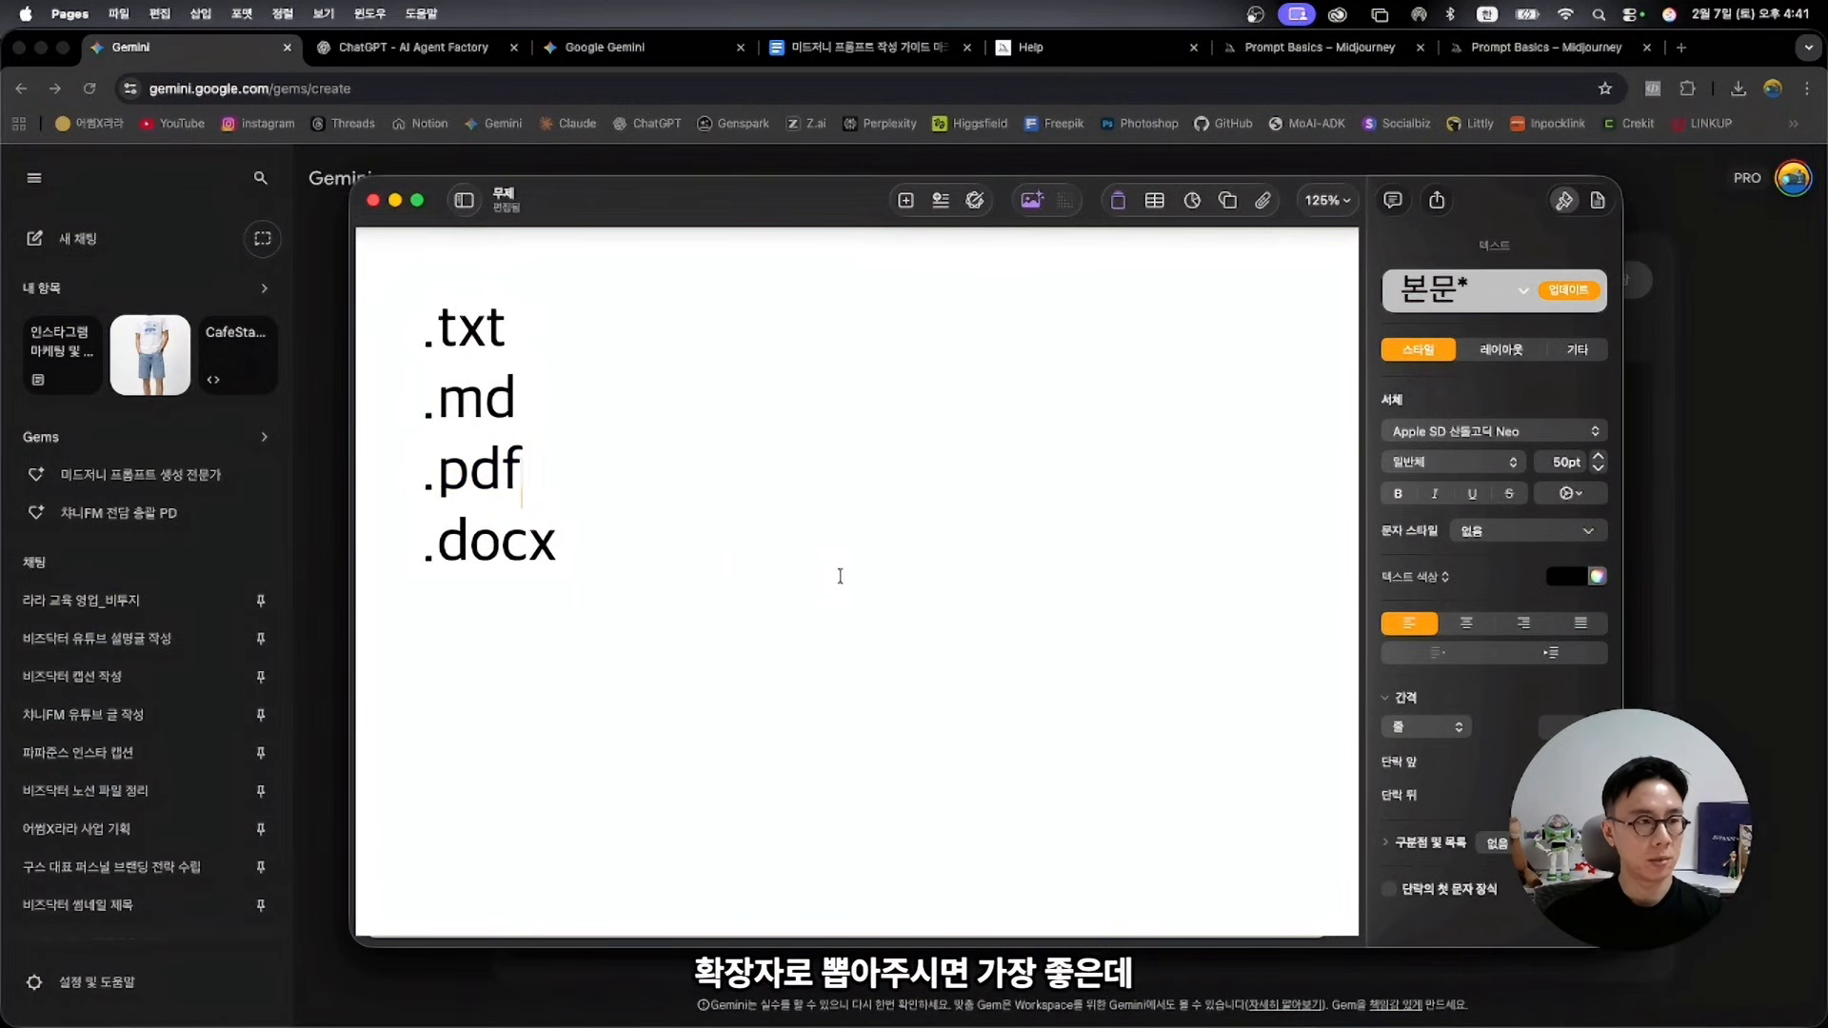
text(* 이밎)
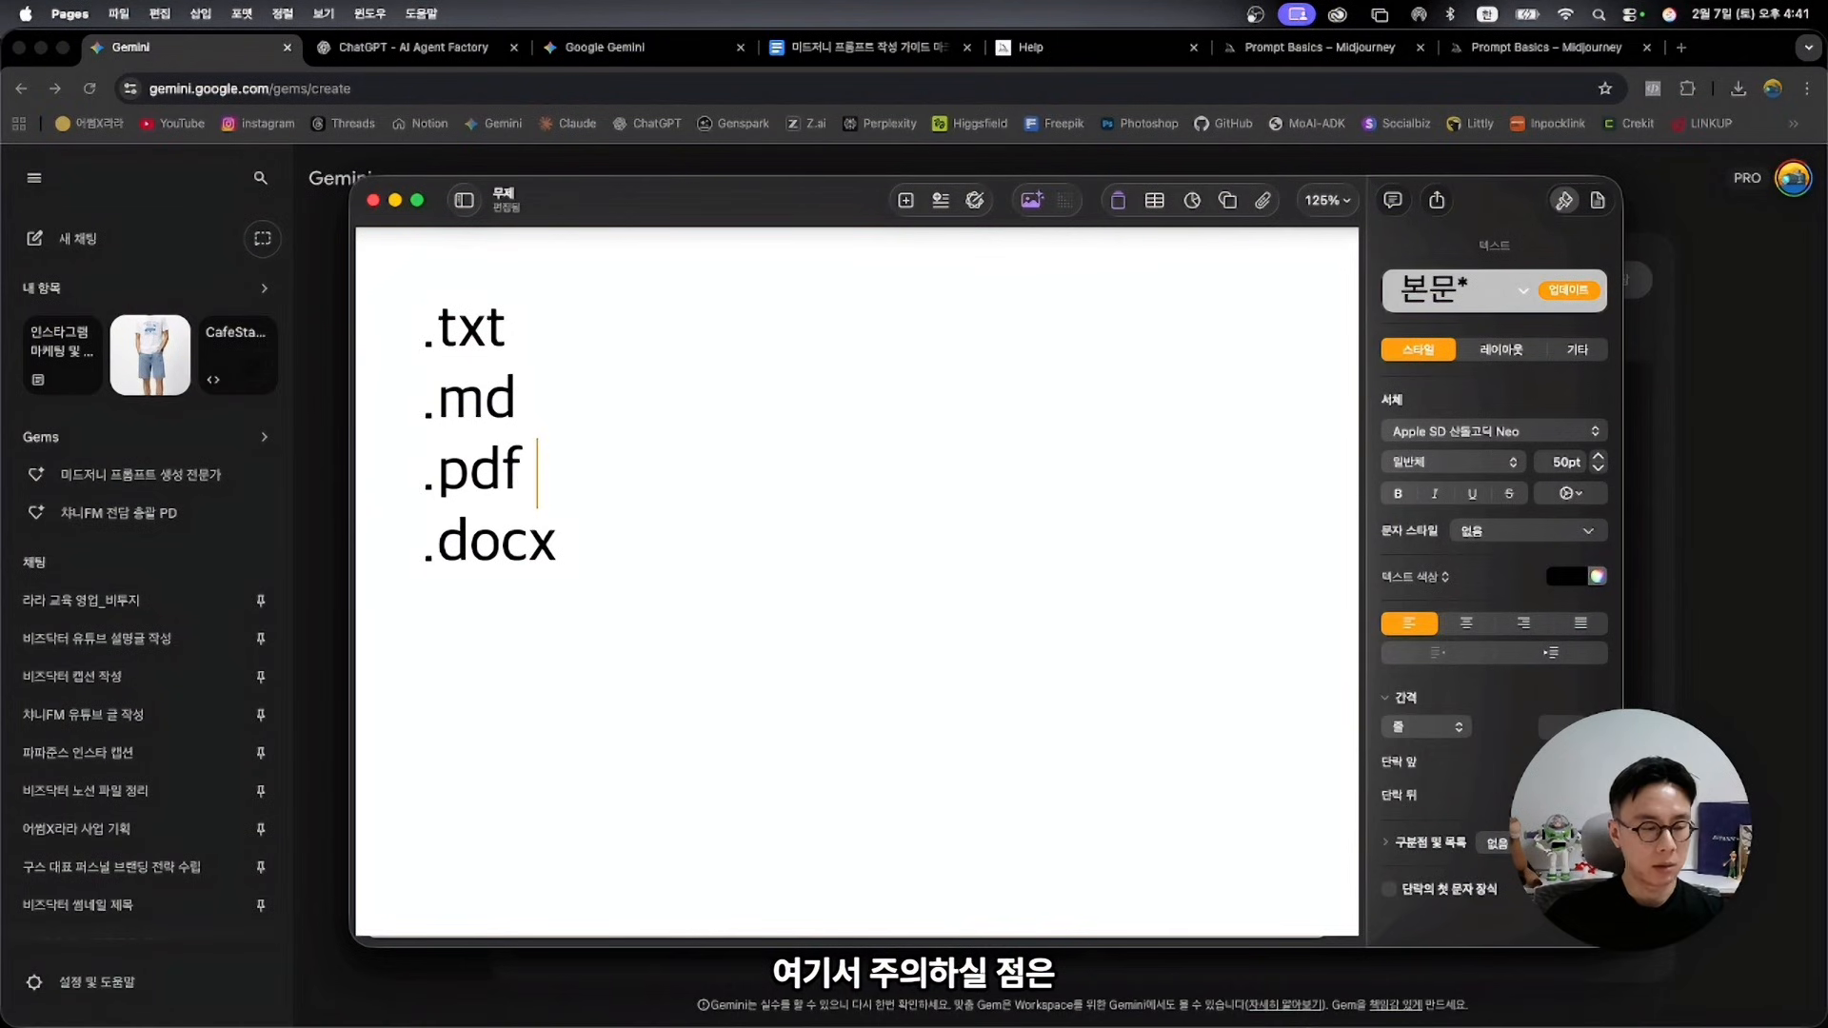
text(지 속에 있는 텍스트는 인ㅅ)
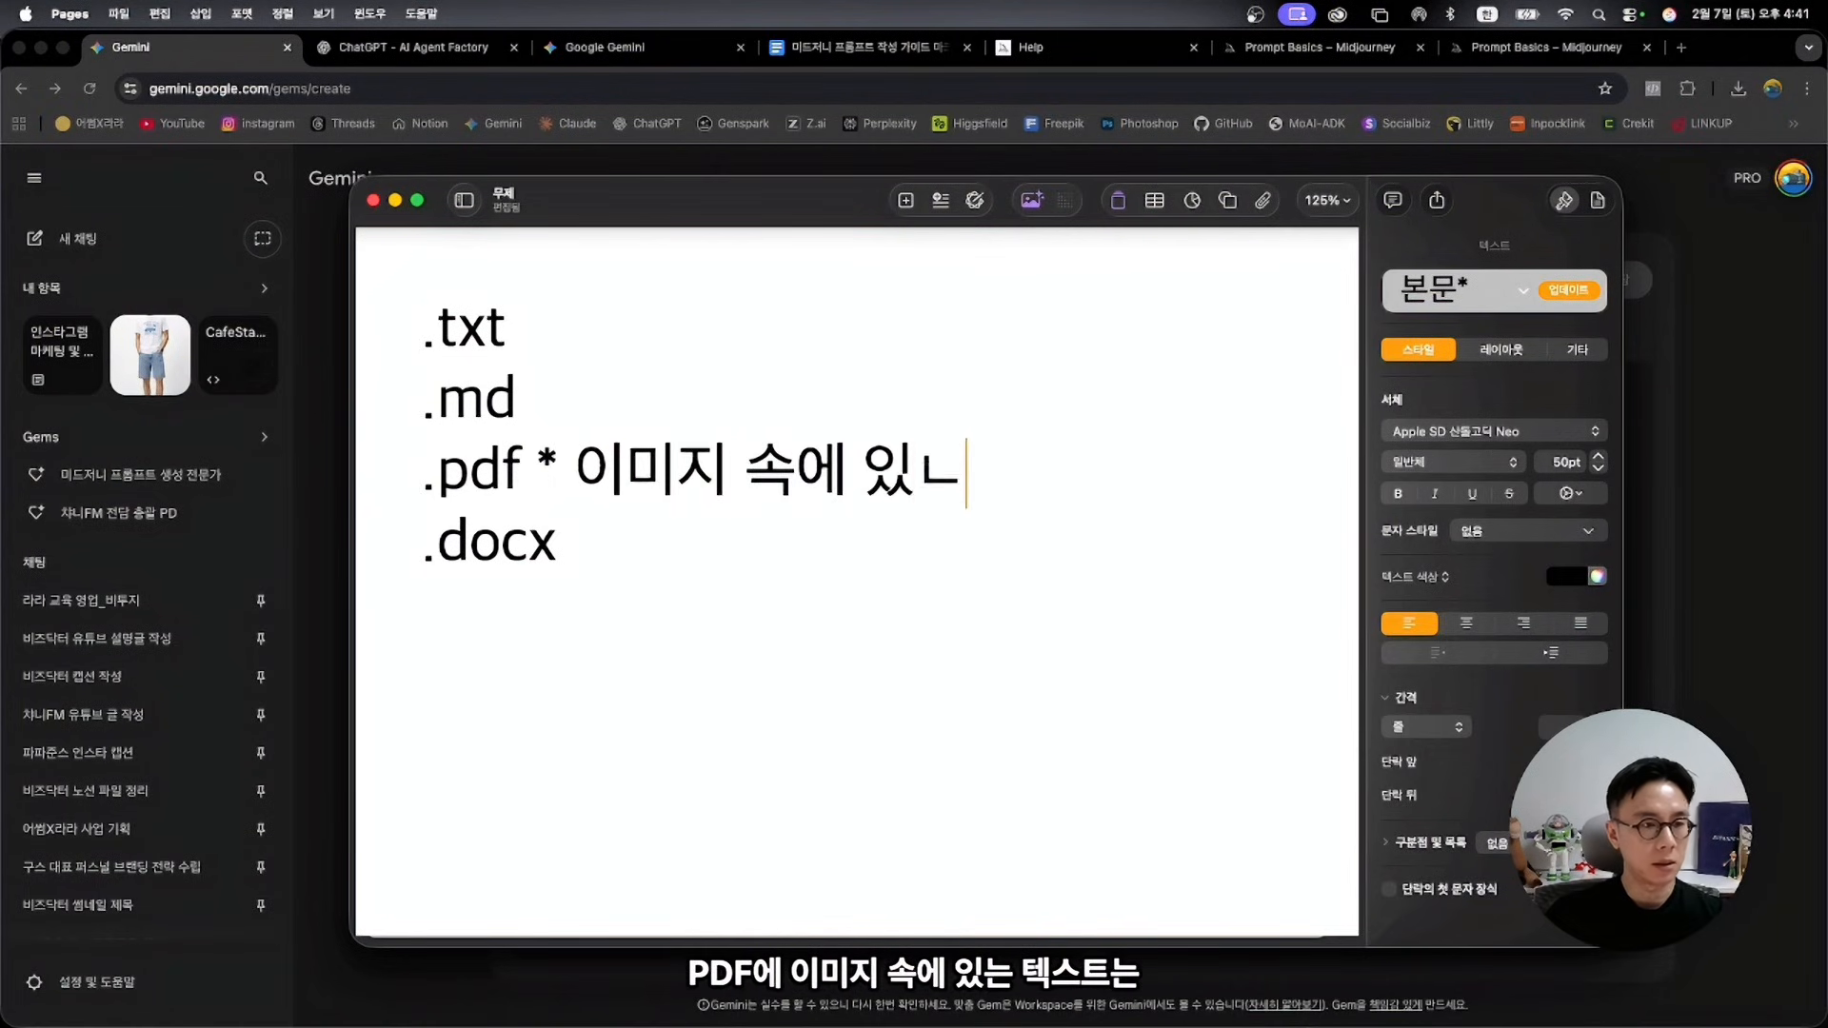
text(식을 잘 못함.)
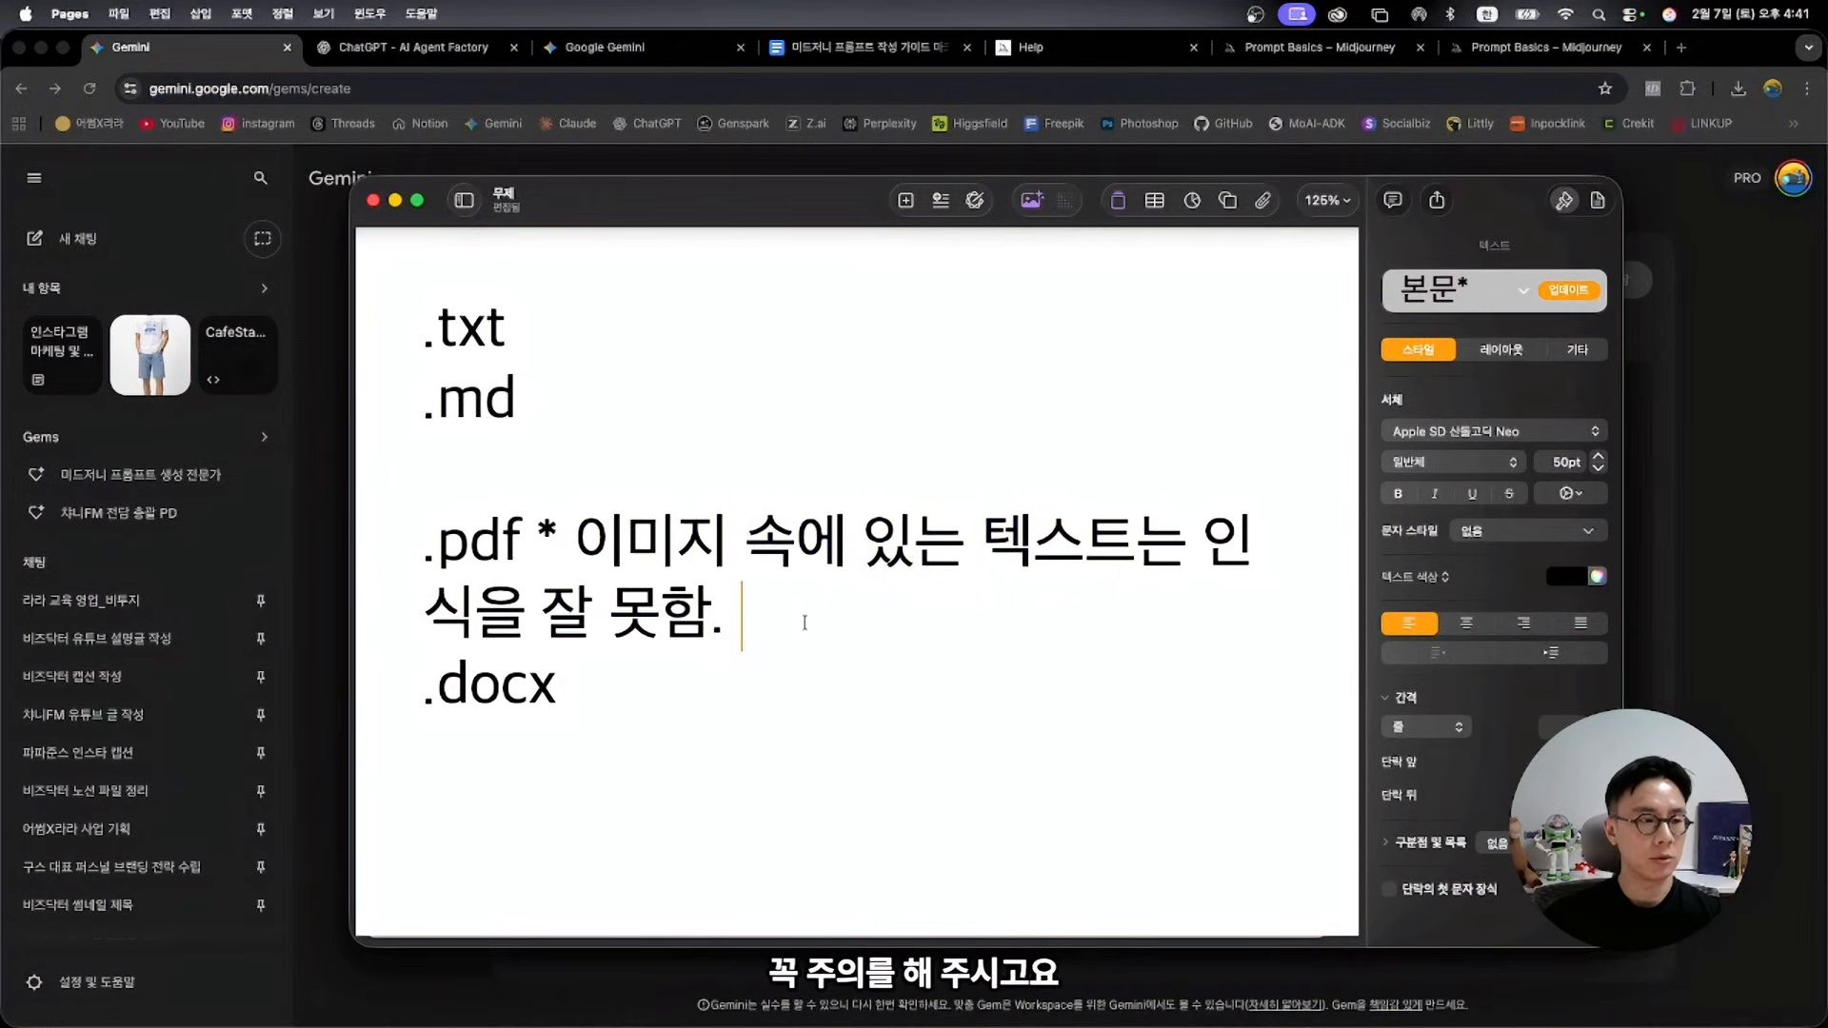
click(690, 409)
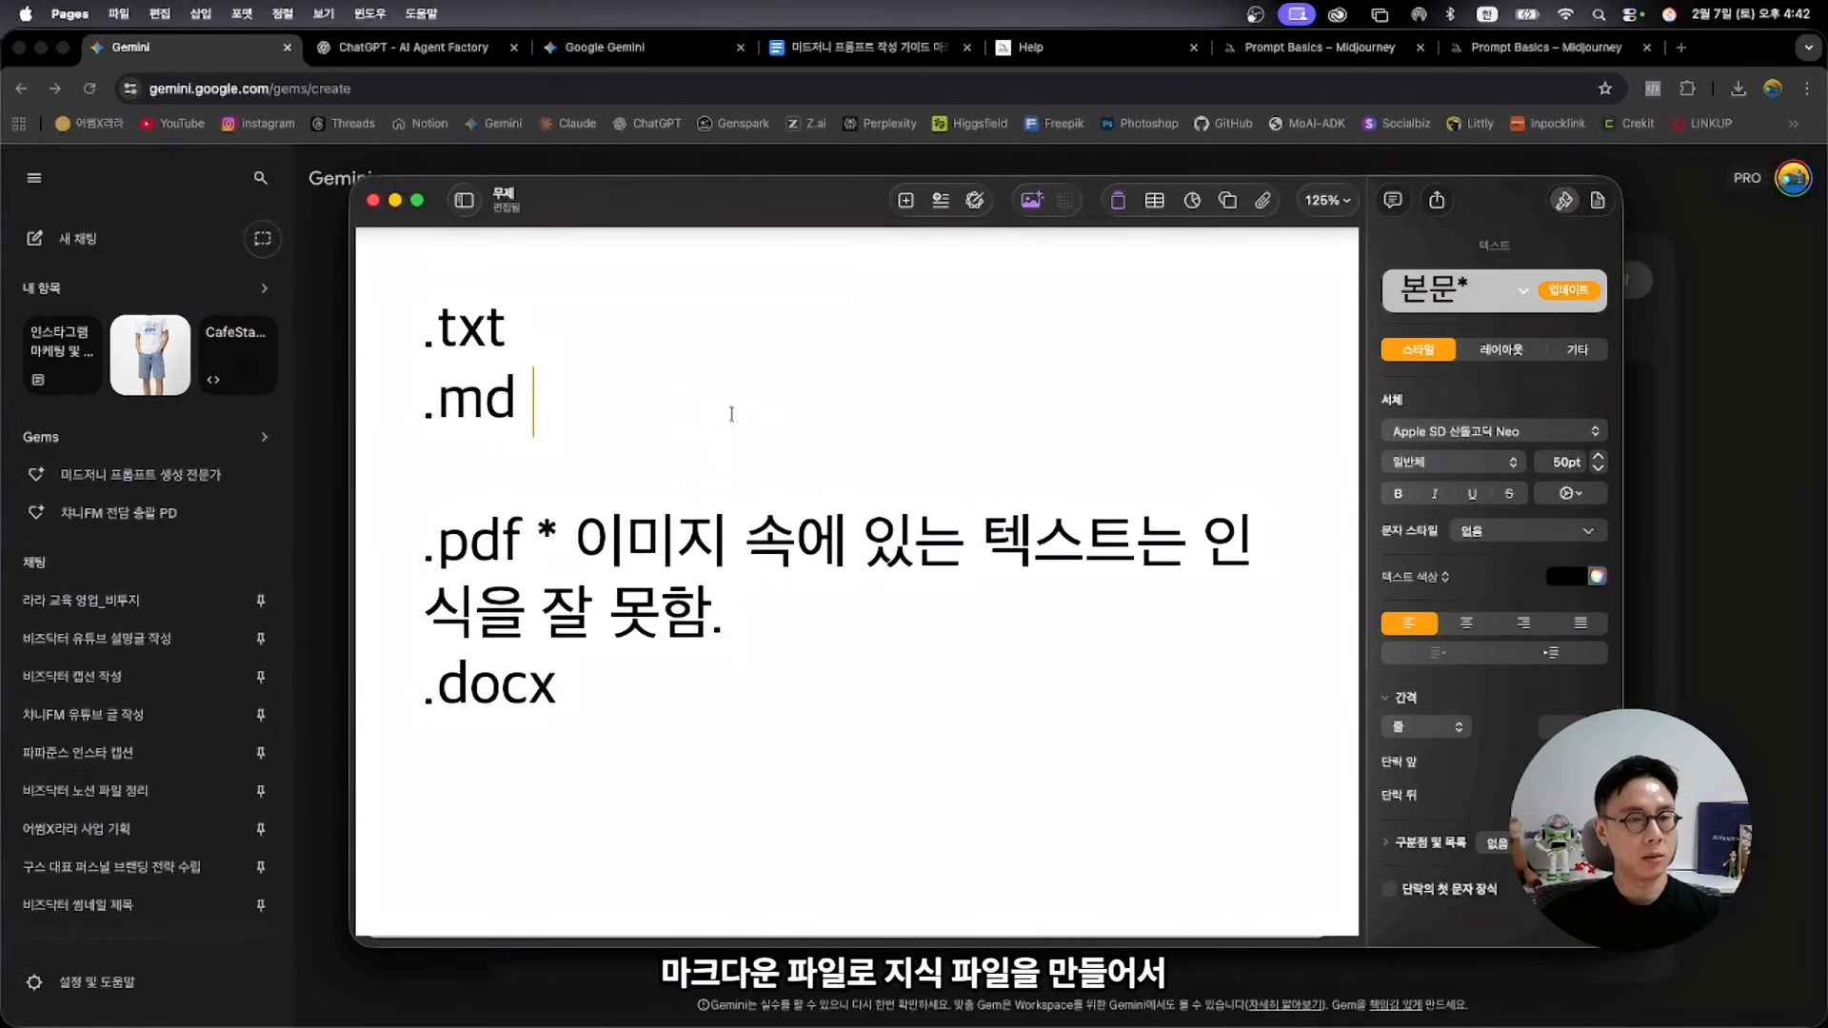
click(1709, 458)
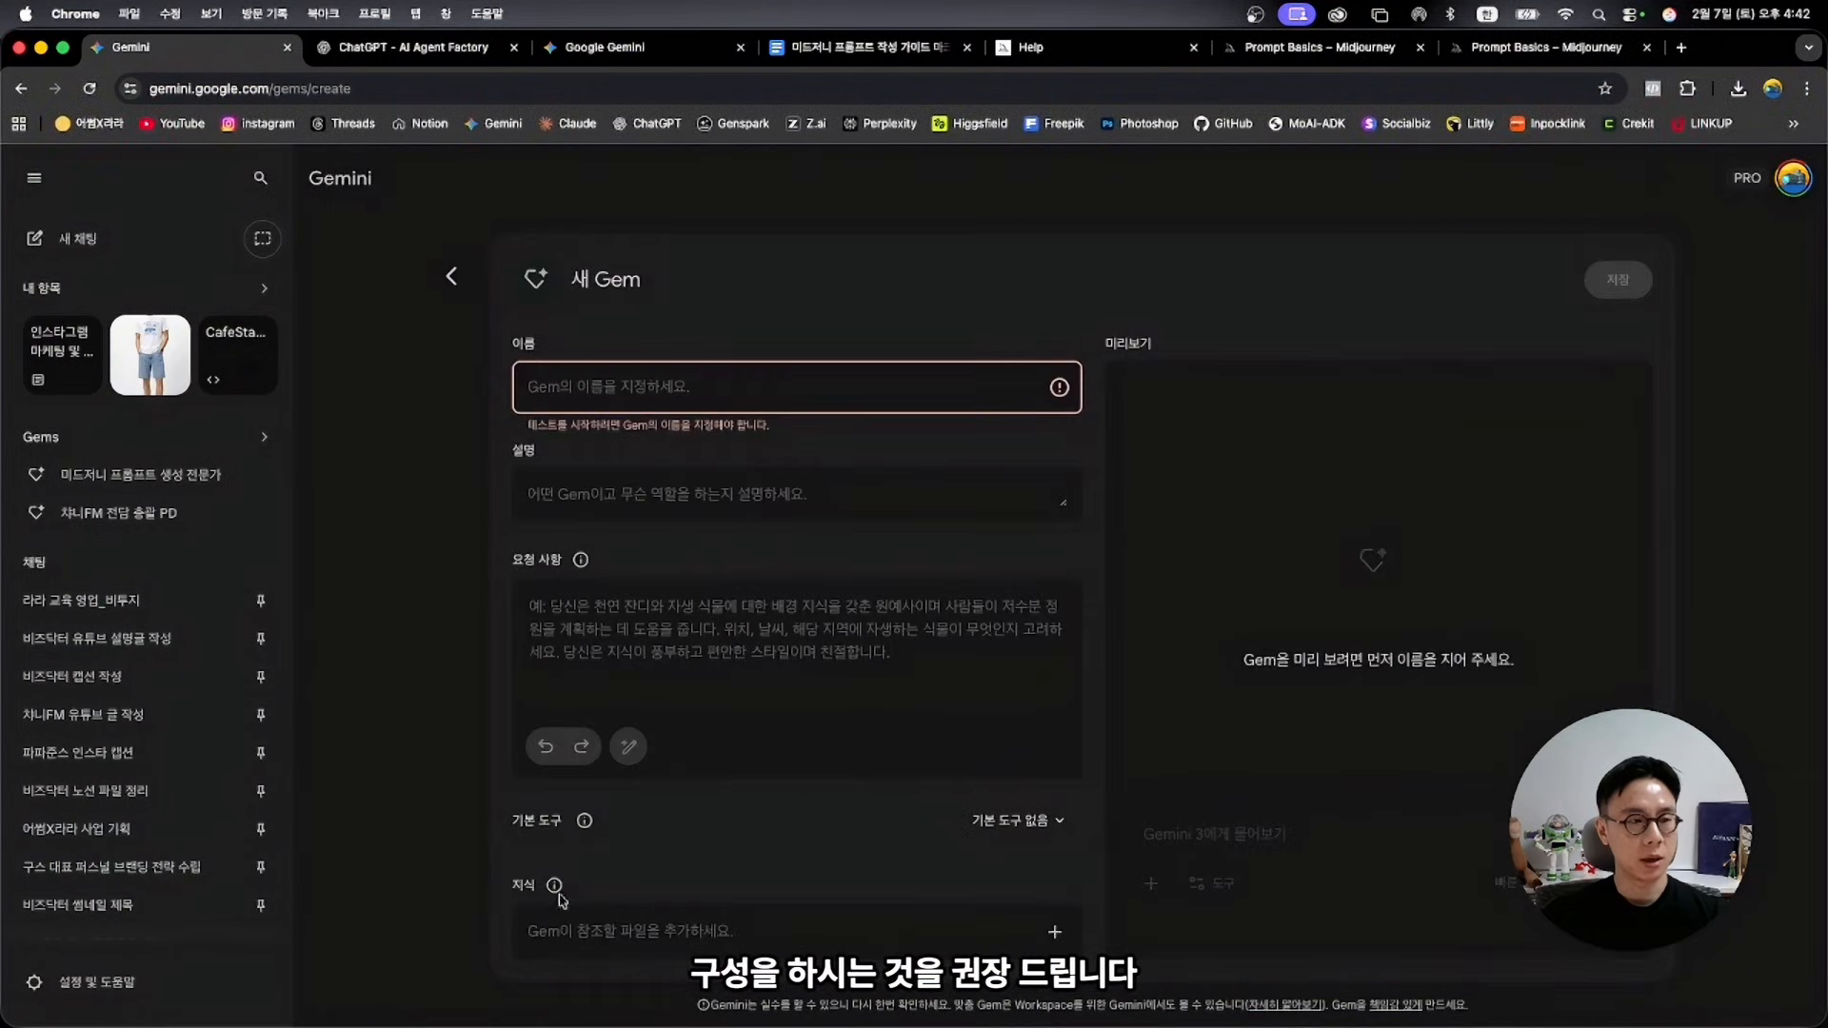